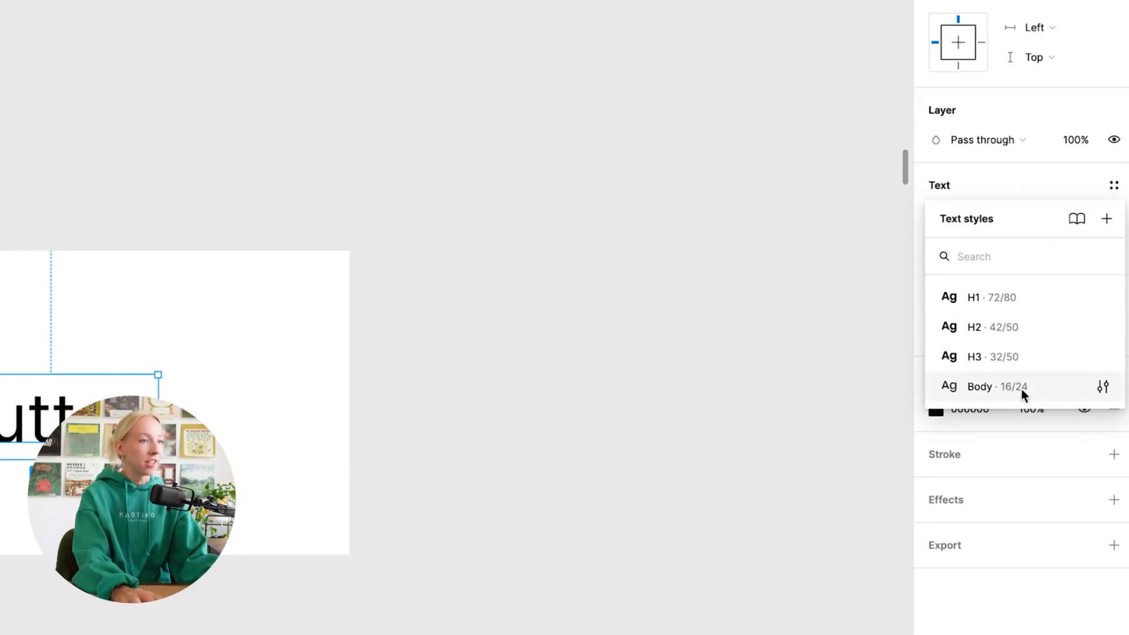
Step: Apply the Body text style and Off Black fill style to the Button text, positioning it at about X 21, Y 15 in its frame
click(1029, 386)
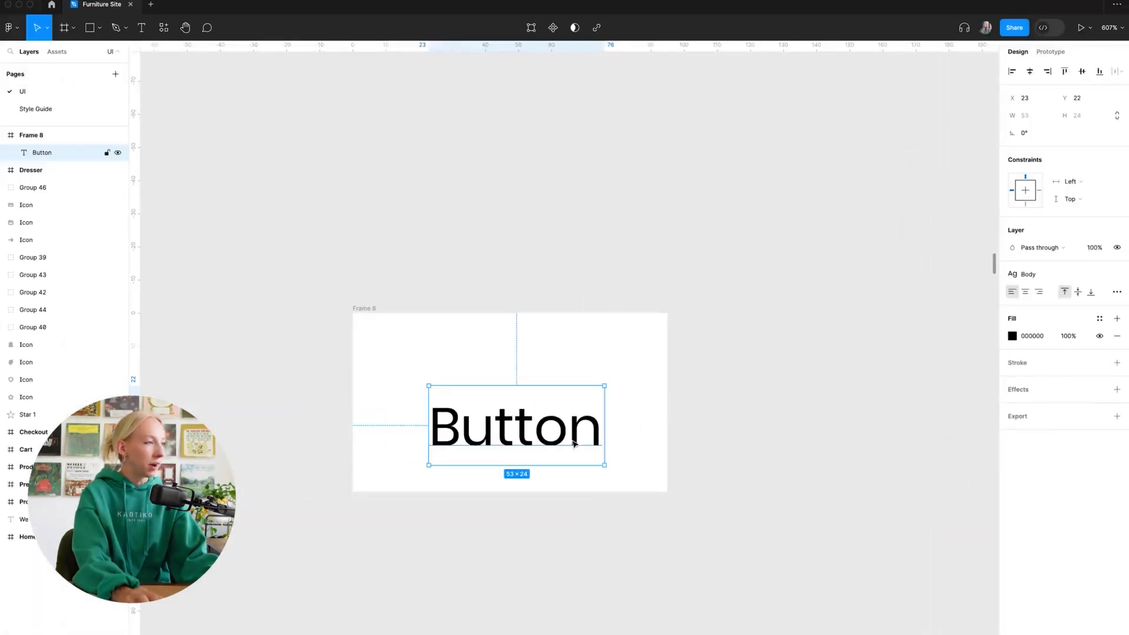
drag(570, 434, 563, 410)
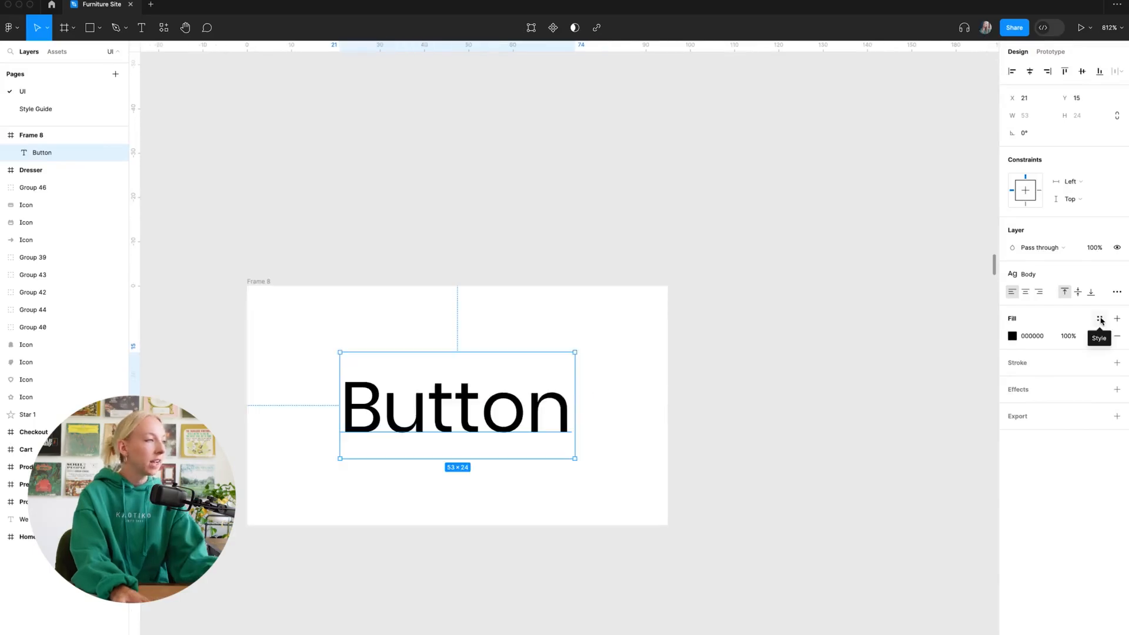
click(1100, 319)
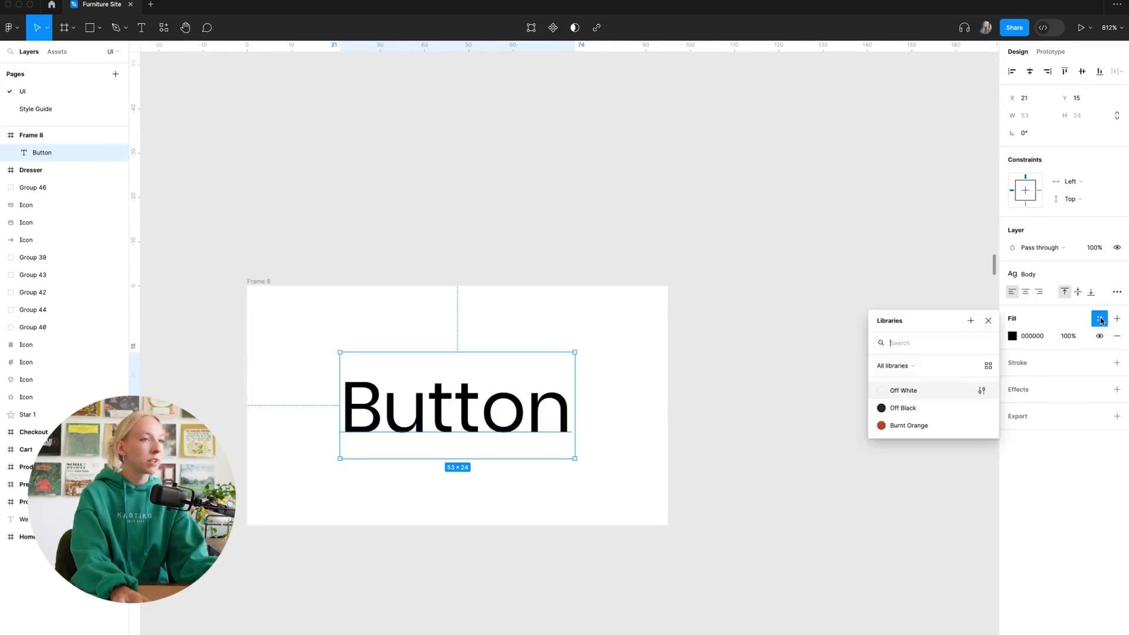
click(933, 409)
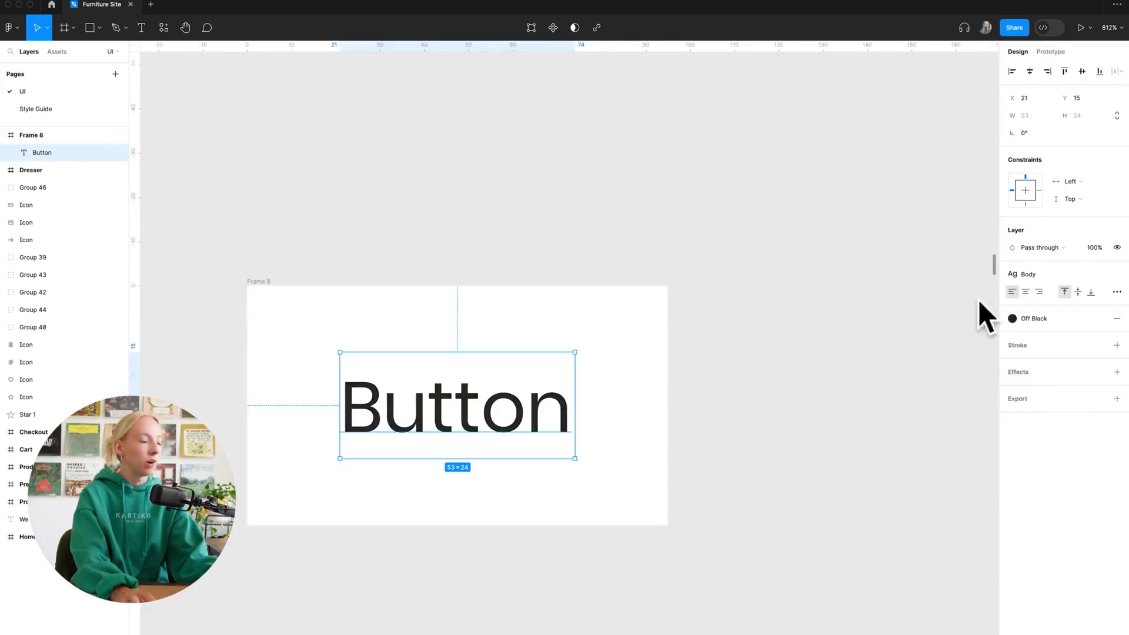
Step: Apply the Off White color style to the fill of the frame around the Button text
click(537, 316)
click(254, 286)
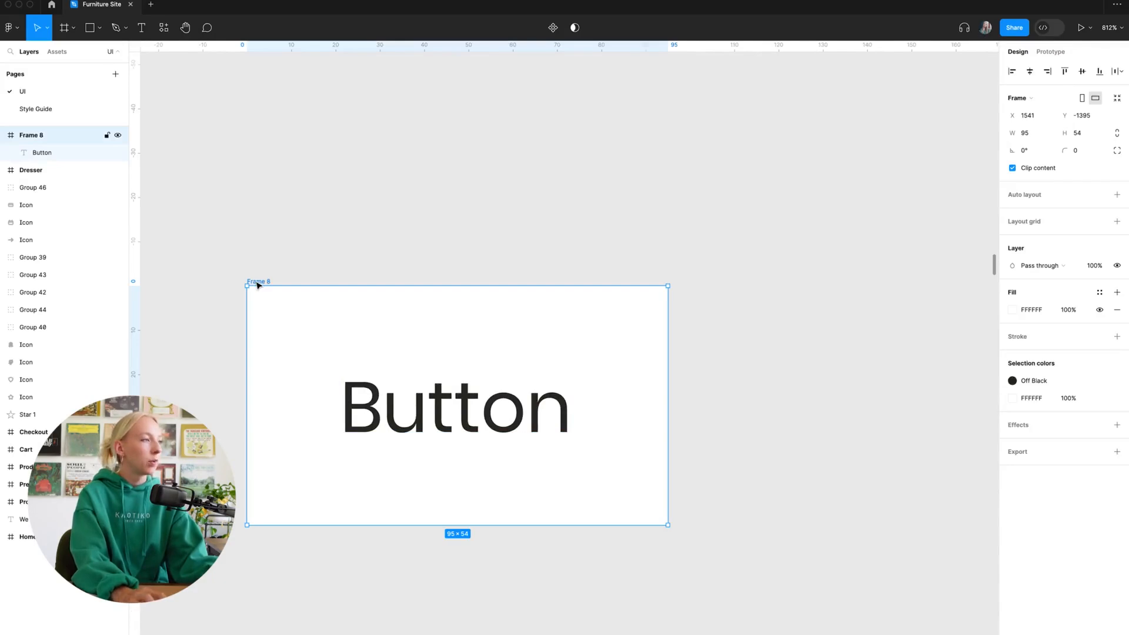
click(1100, 292)
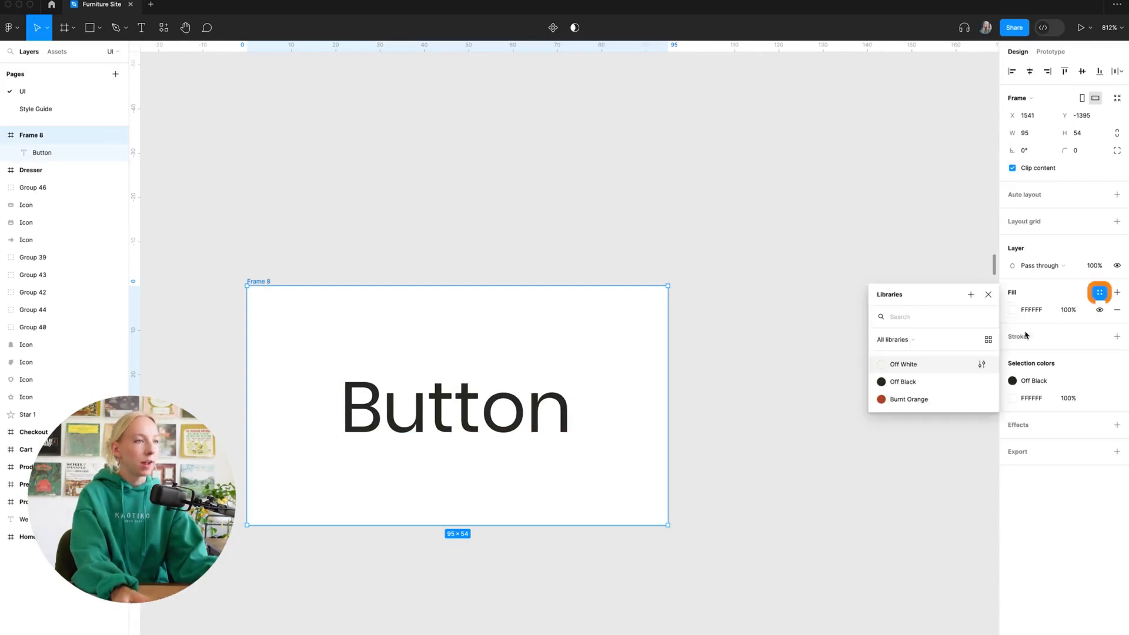
click(882, 369)
click(803, 248)
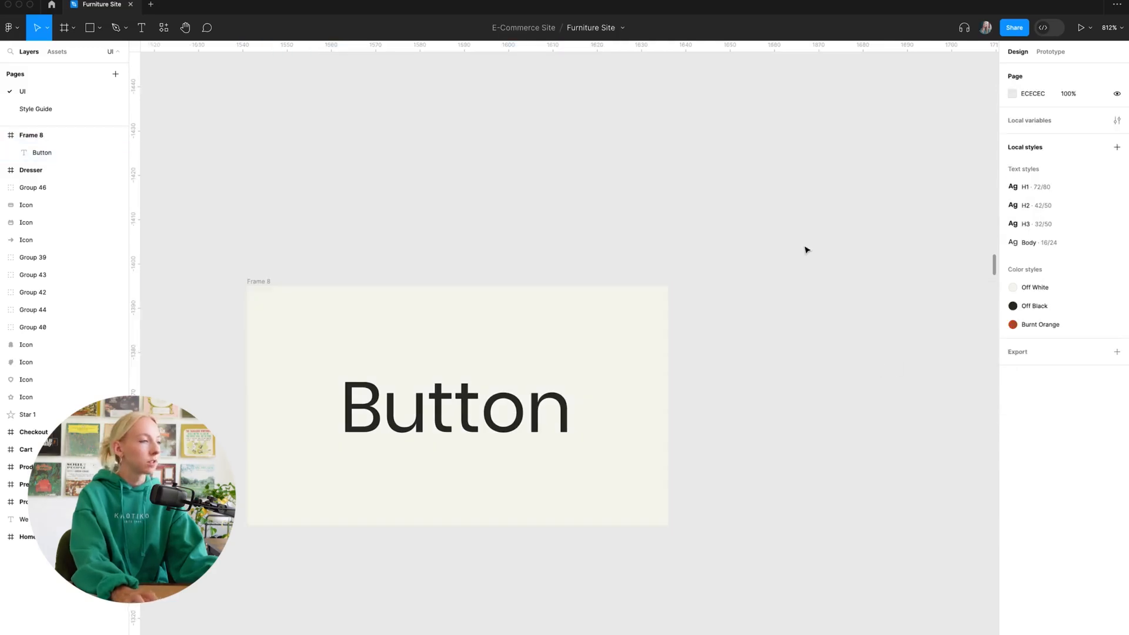
Step: Add auto layout to the Button frame
scroll(697, 245, down, 5)
scroll(696, 245, up, 4)
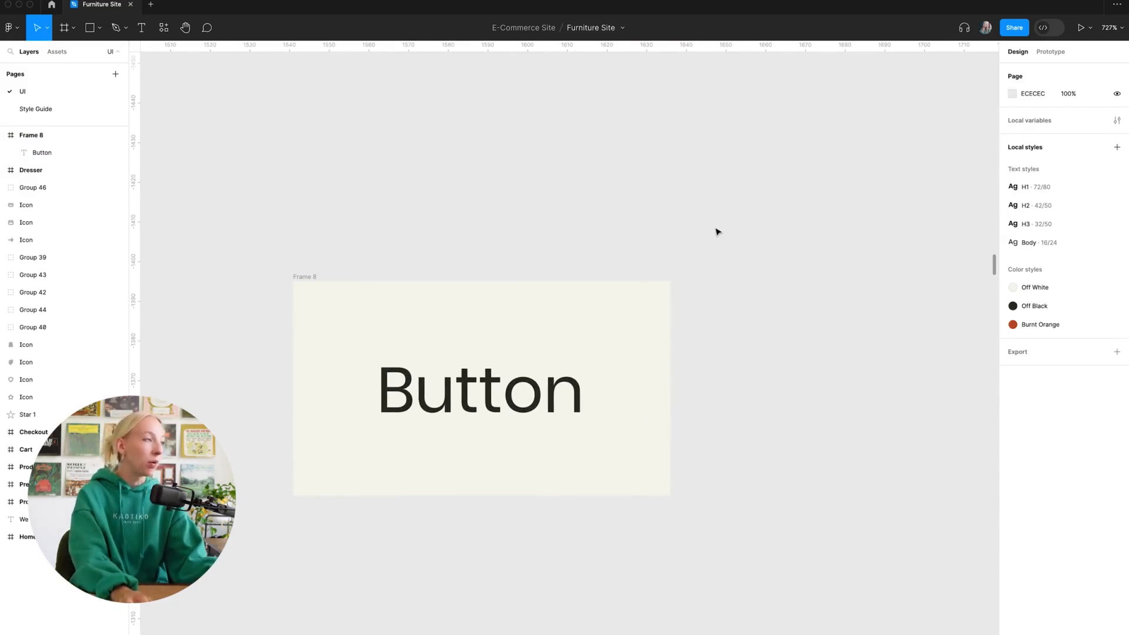
click(311, 277)
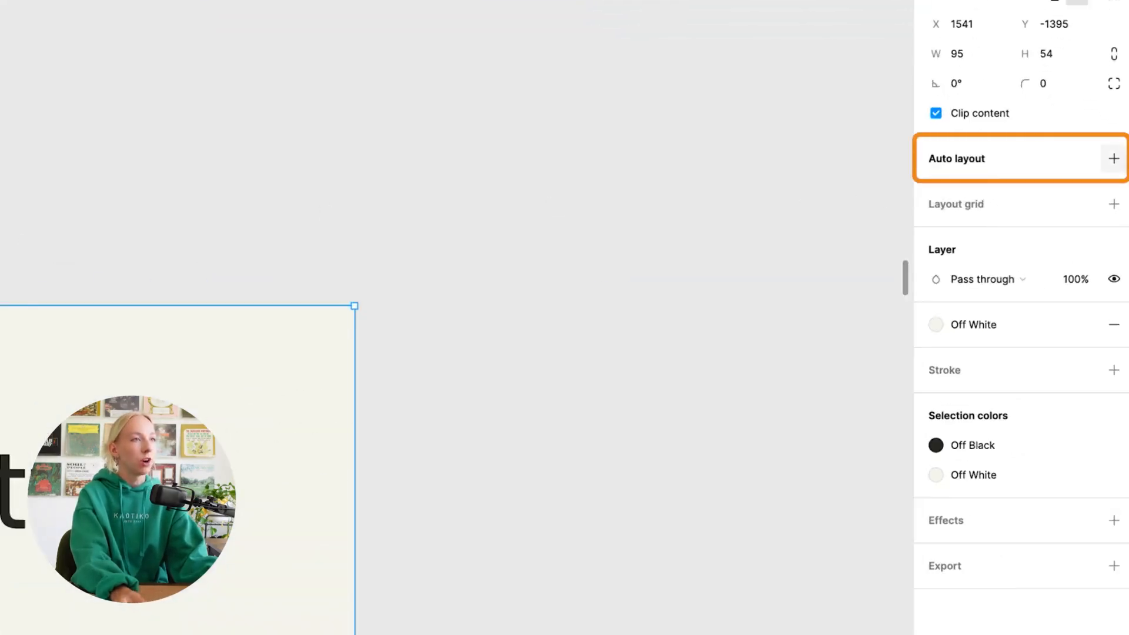
click(1117, 195)
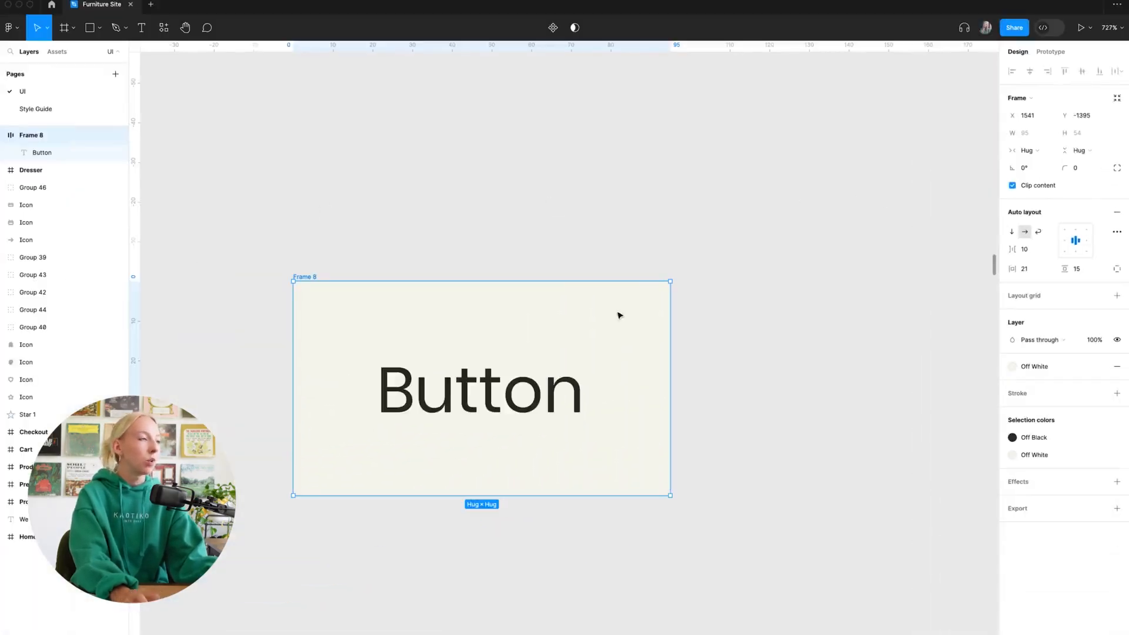
Step: Test the auto layout resizing by extending the label to "Button here", and undo the text change
double_click(497, 392)
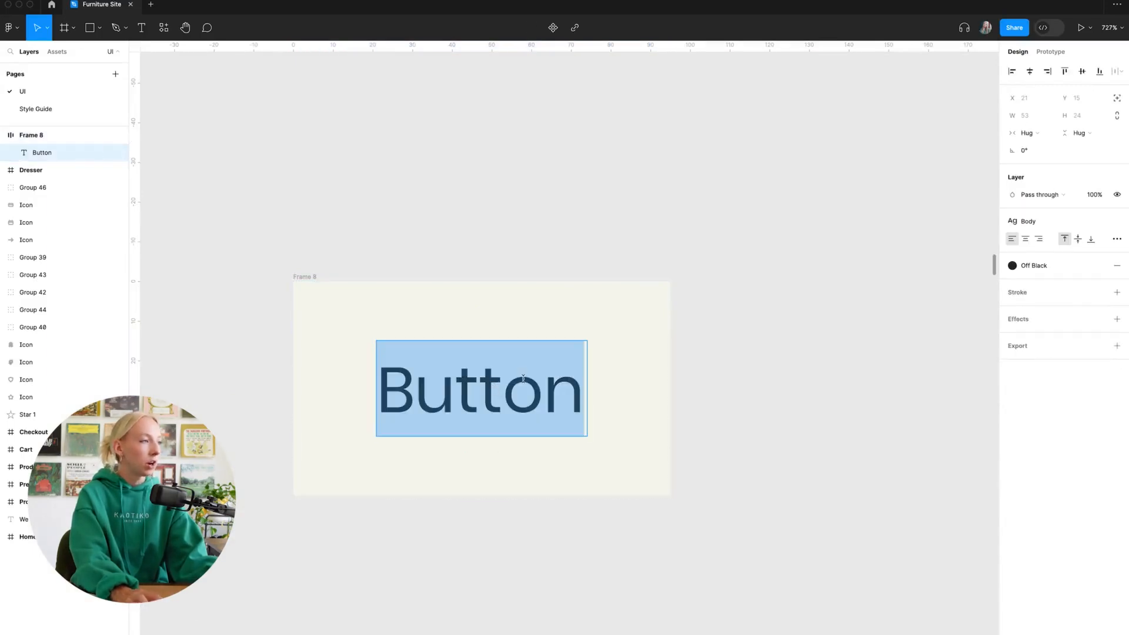
click(523, 379)
click(576, 389)
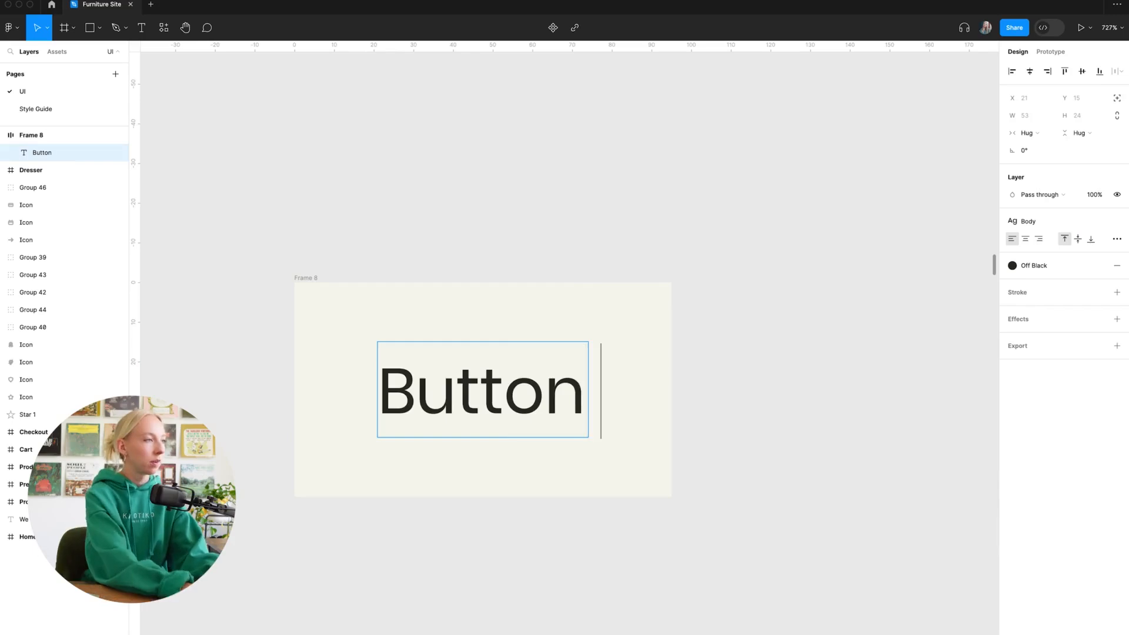
text(here)
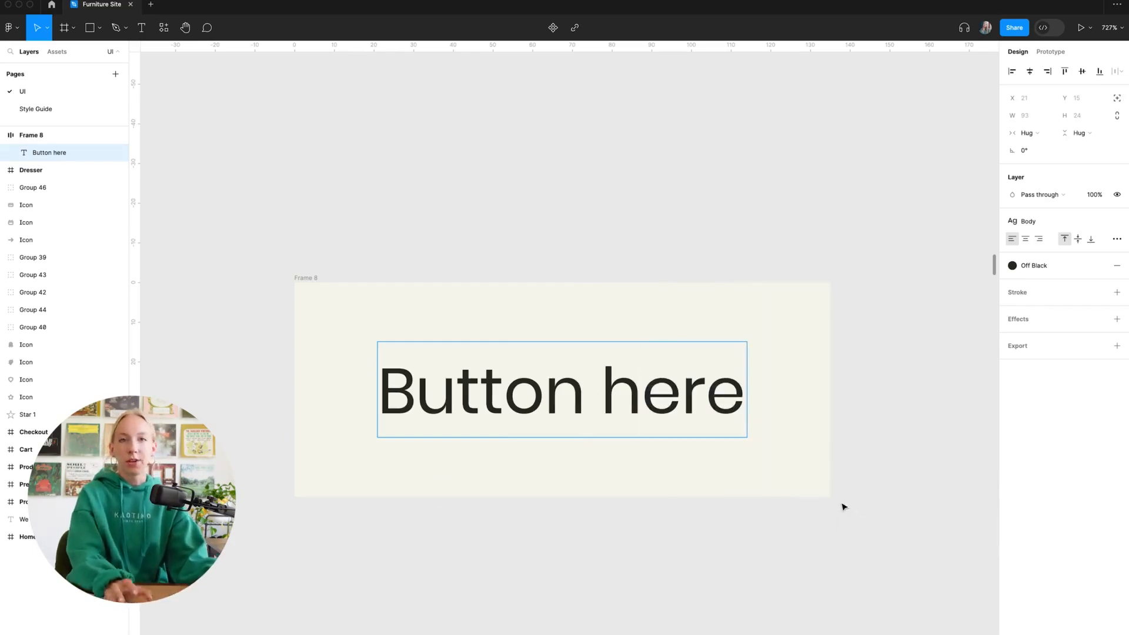
key(super+z)
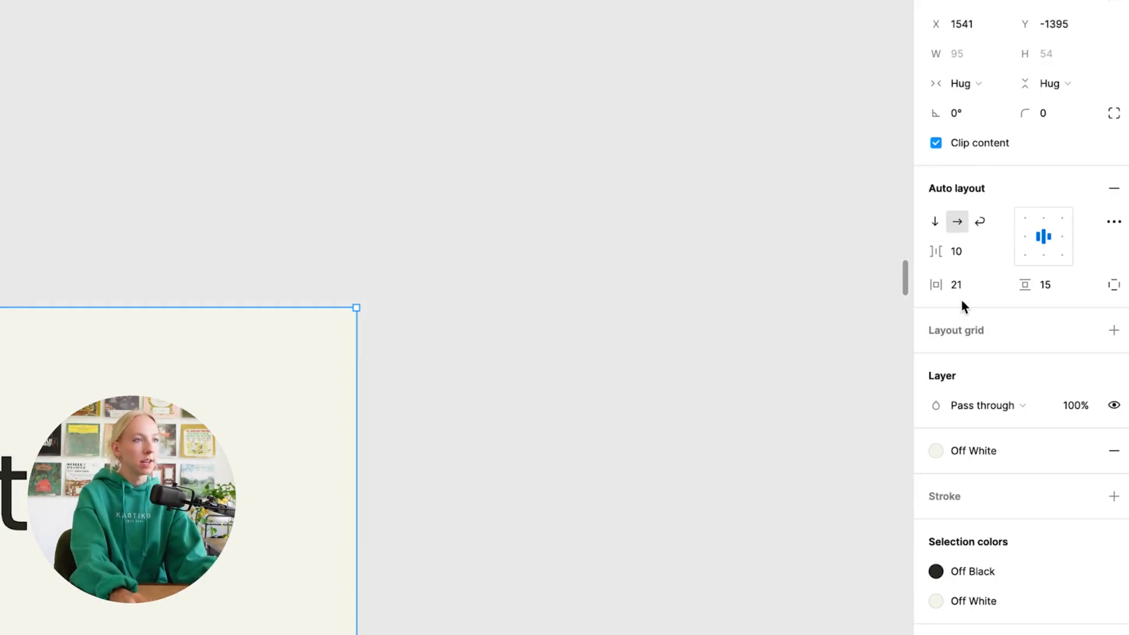
Step: Set the Button frame's horizontal padding to 18 and its corner radius to 36
click(989, 290)
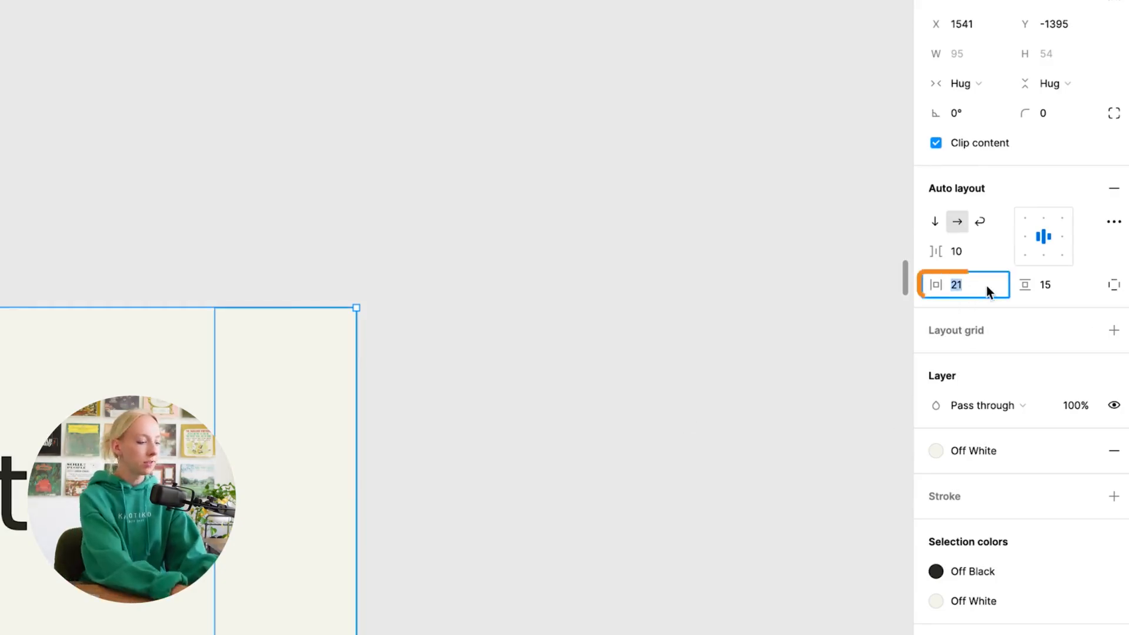
text(18)
key(Return)
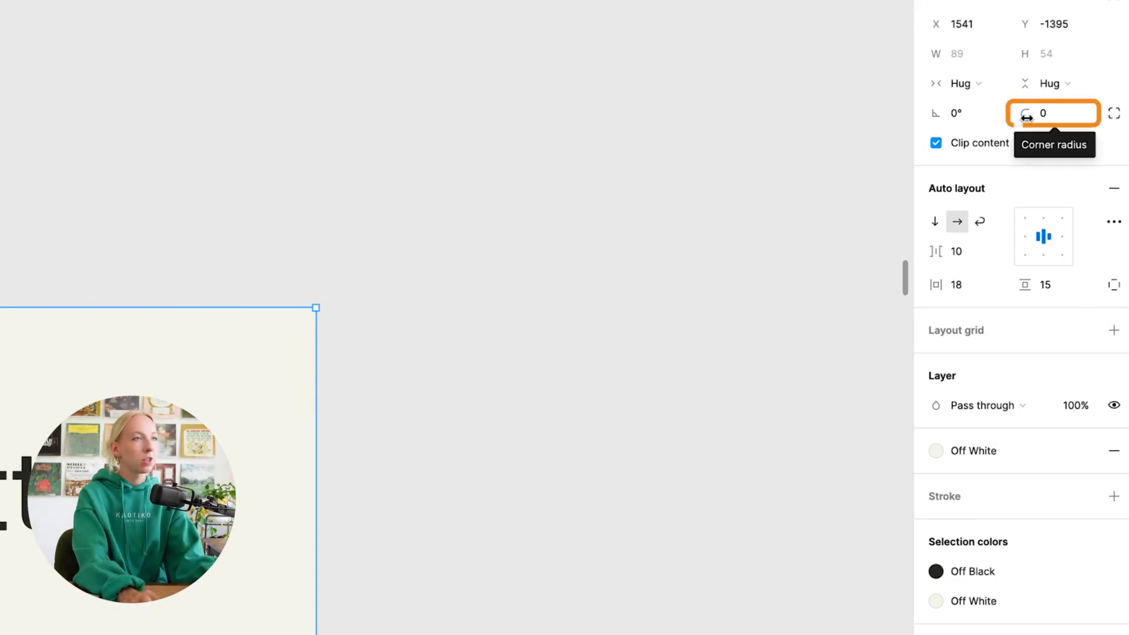
drag(1027, 117, 958, 187)
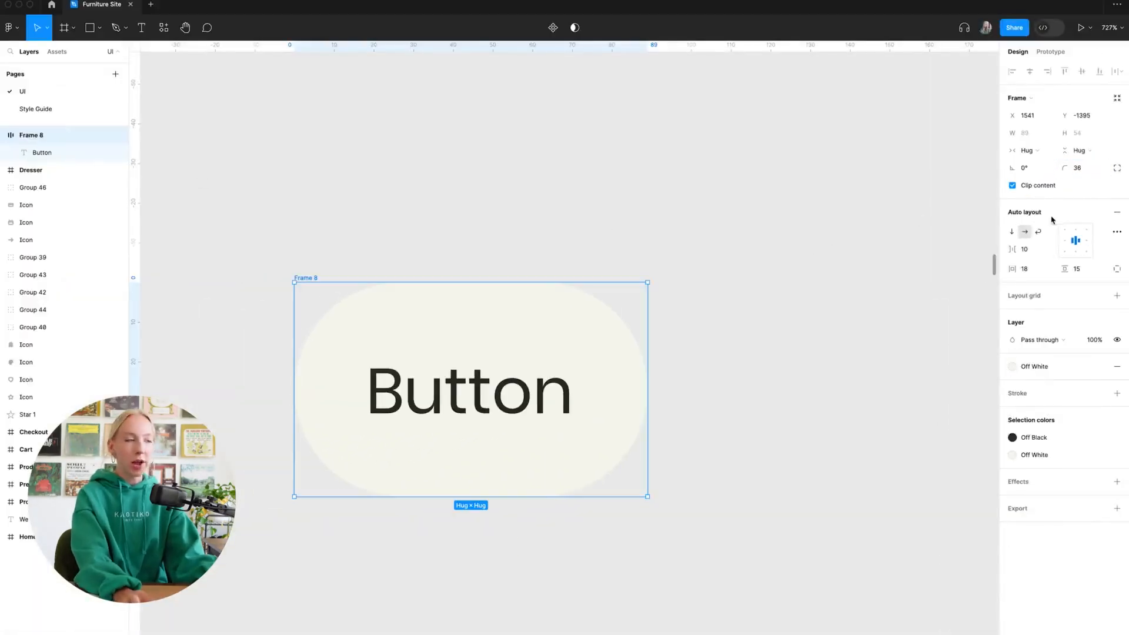
click(839, 221)
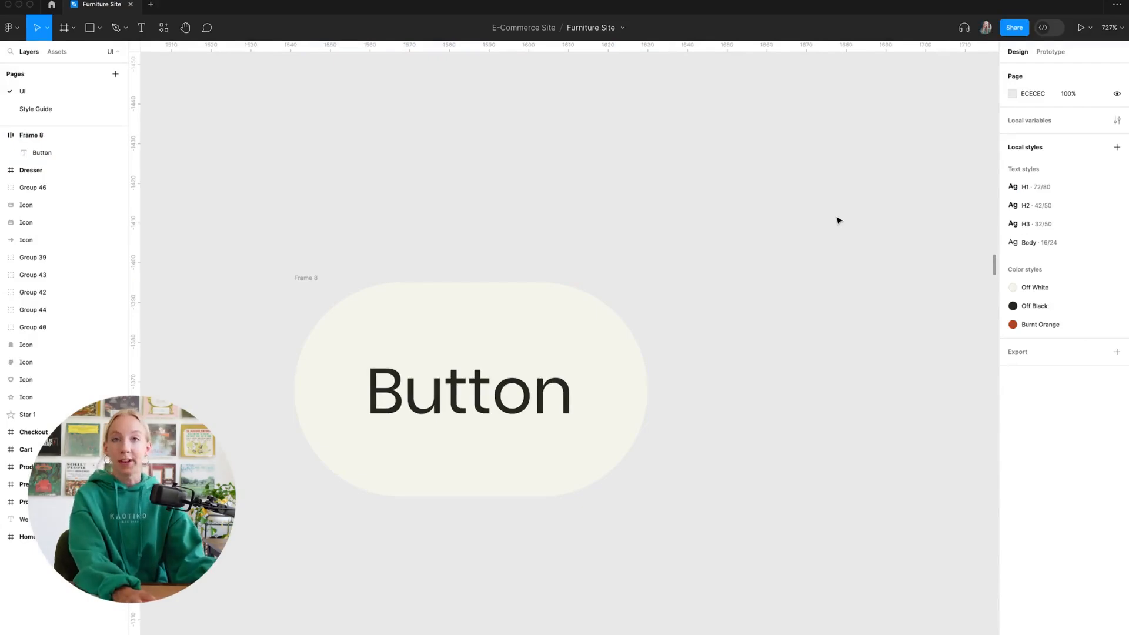
Step: Test how the rounded button resizes by adding "her" after the label, and delete the added text
double_click(512, 387)
click(513, 386)
click(574, 384)
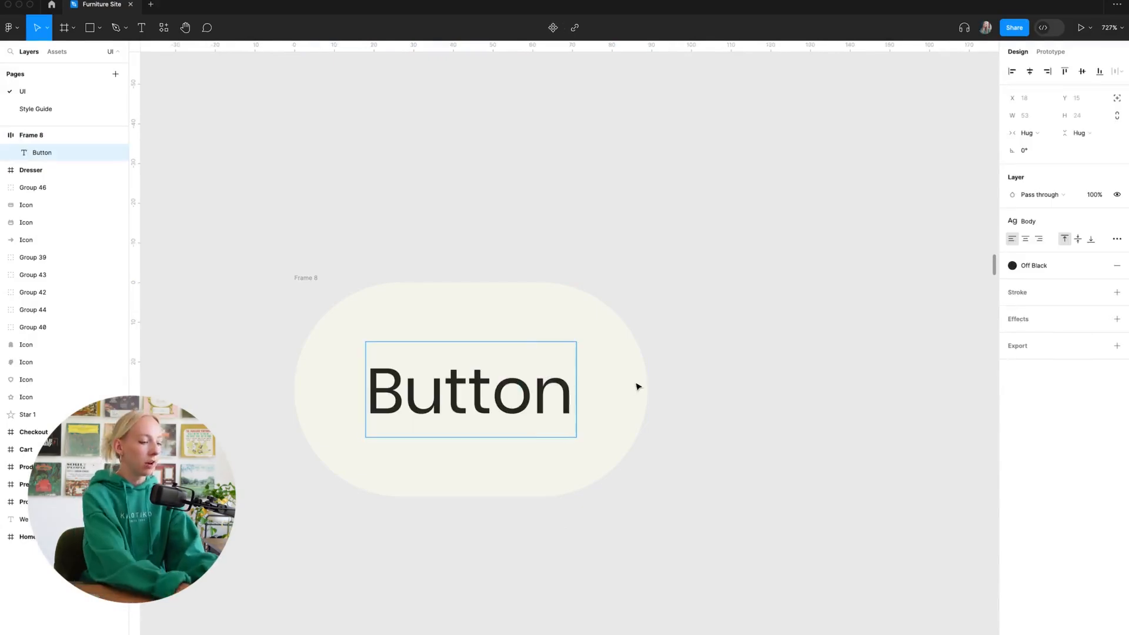
text(her)
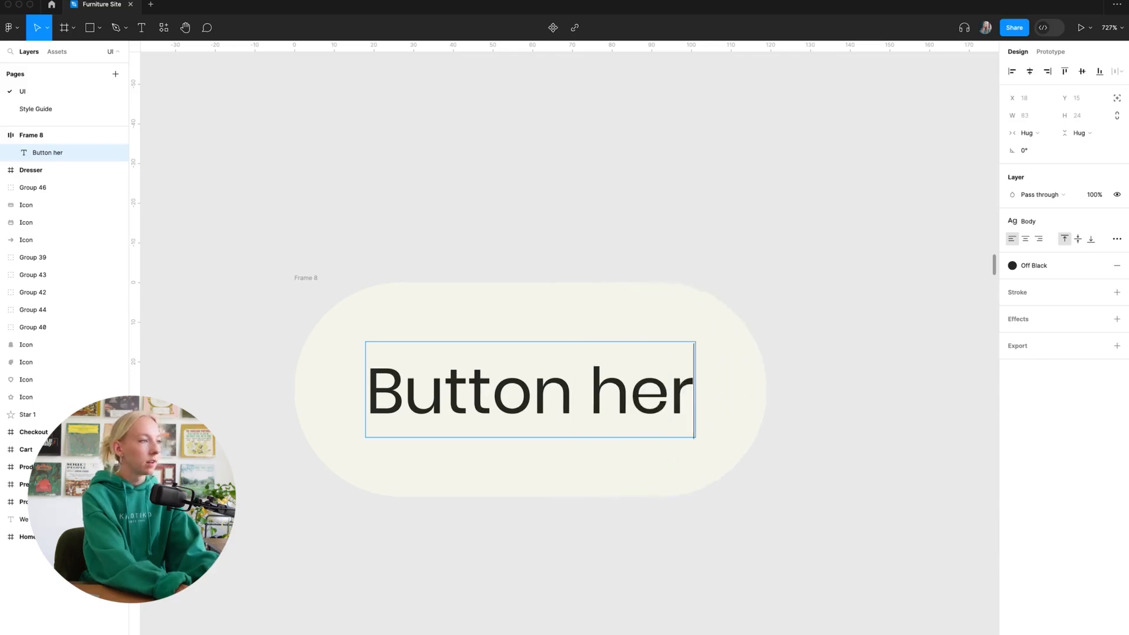
key(BackSpace)
key(BackSpace)
key(BackSpace)
key(BackSpace)
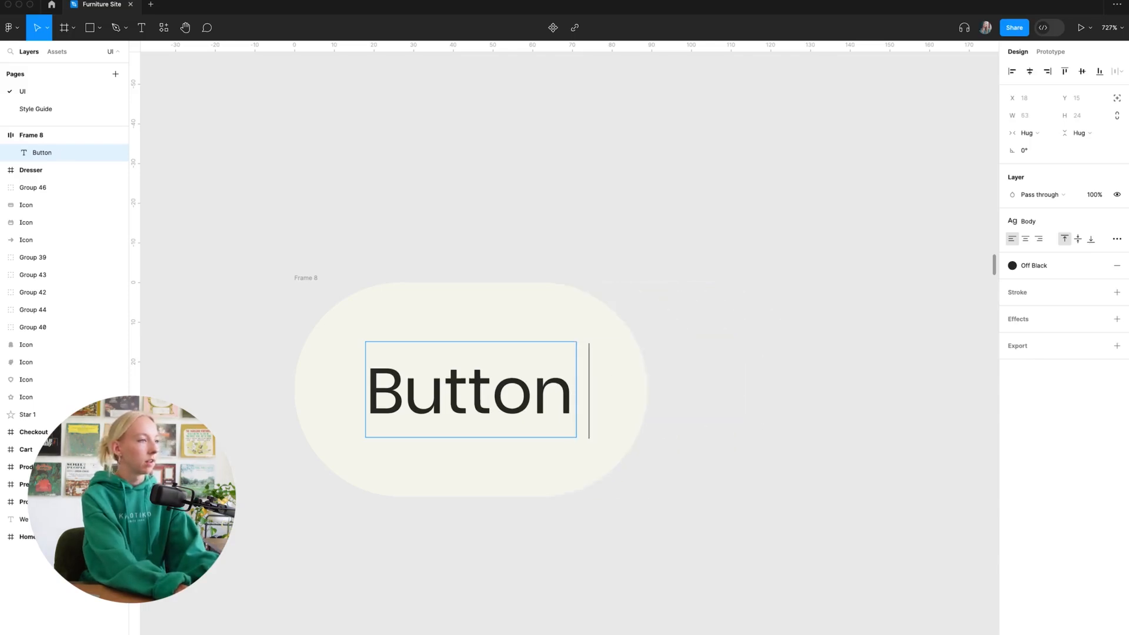
click(536, 235)
scroll(615, 229, down, 1)
click(555, 364)
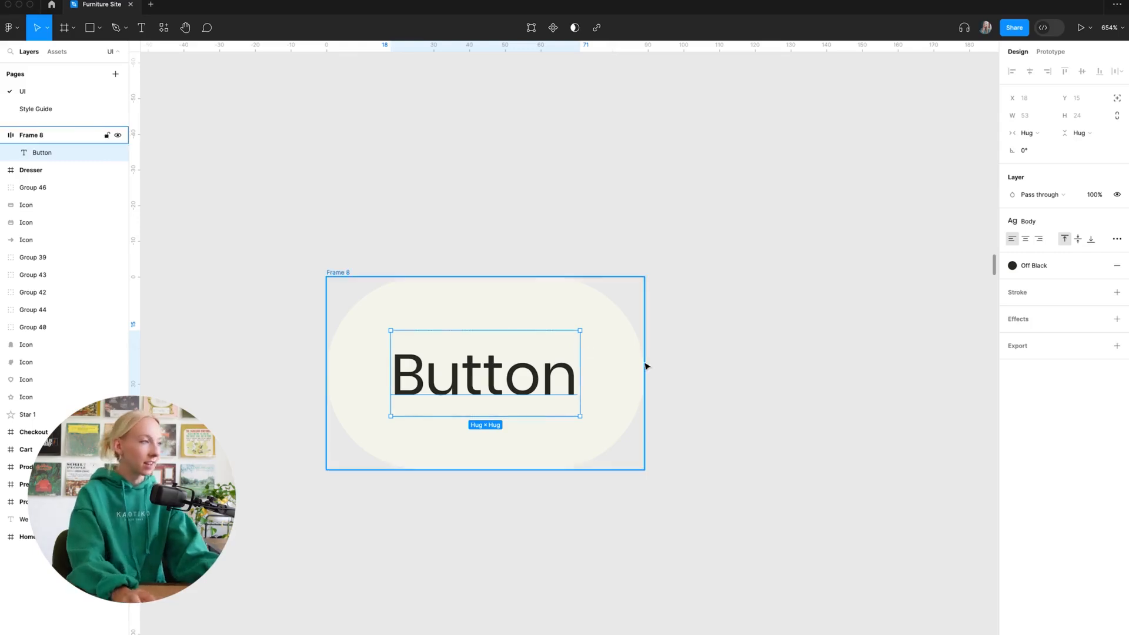
click(755, 339)
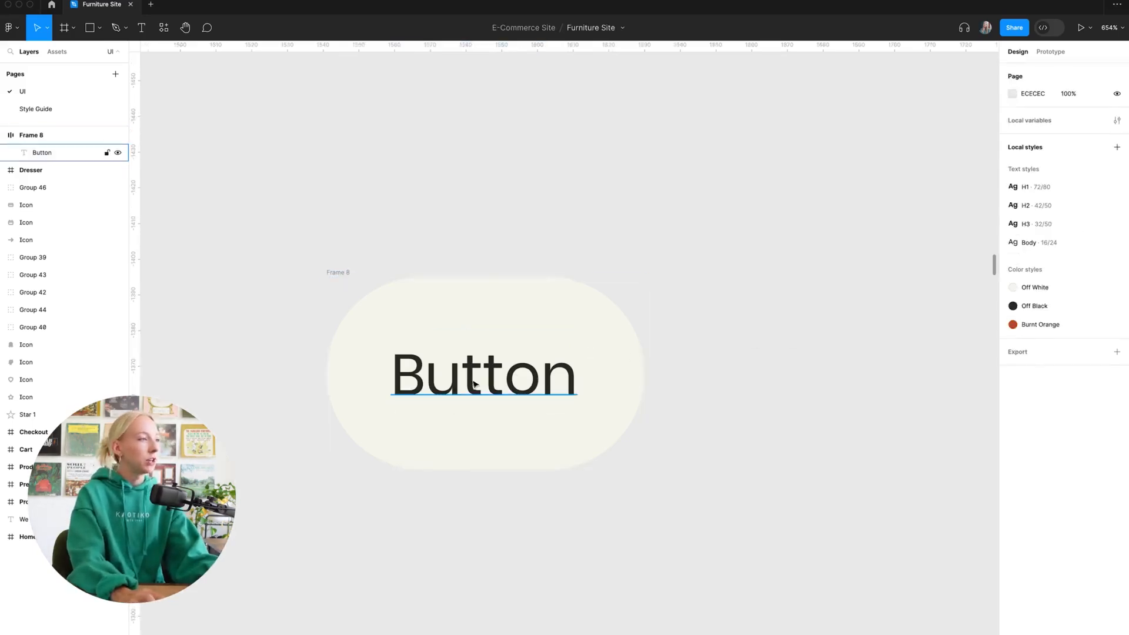
Step: Detach the Body style from the Button label and set its font to size 14, SemiBold
click(478, 381)
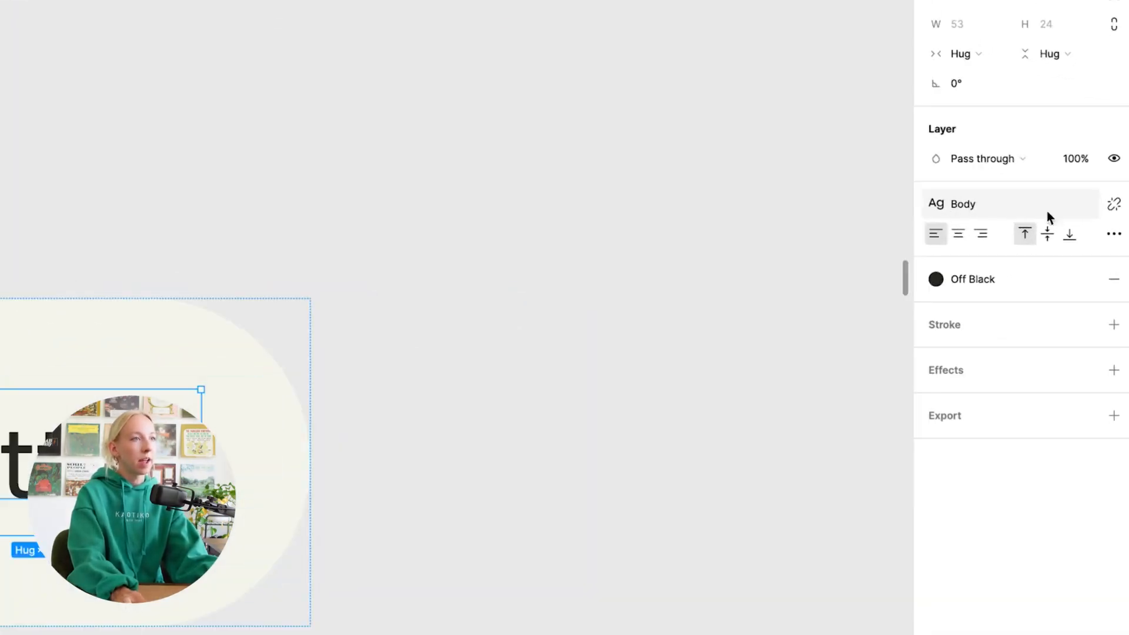
click(1113, 206)
click(1065, 263)
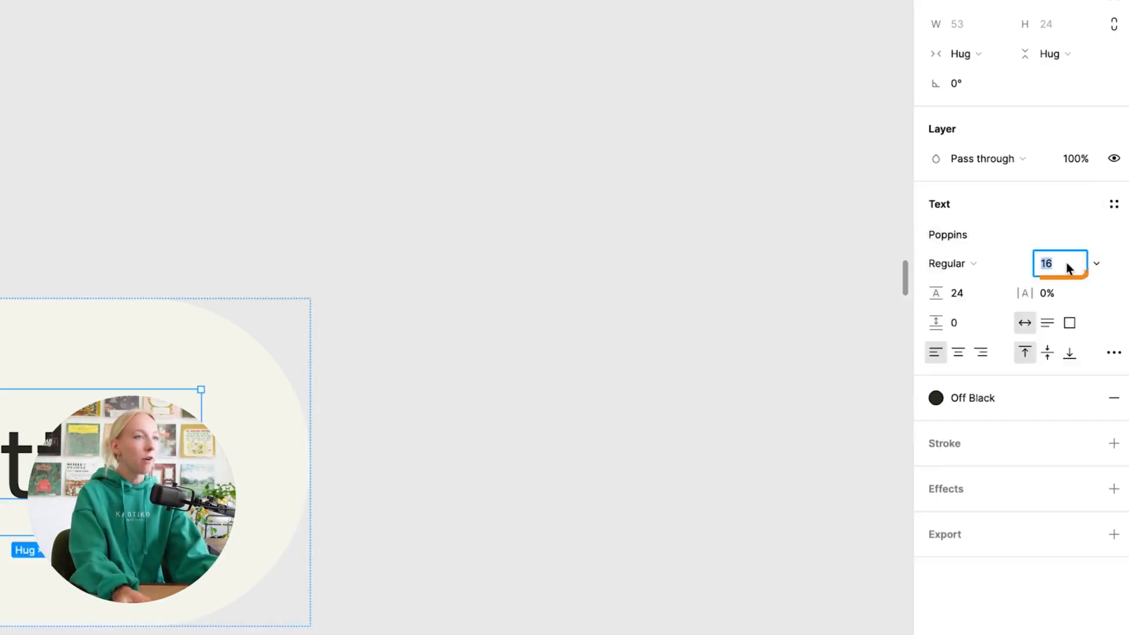
text(14)
key(Return)
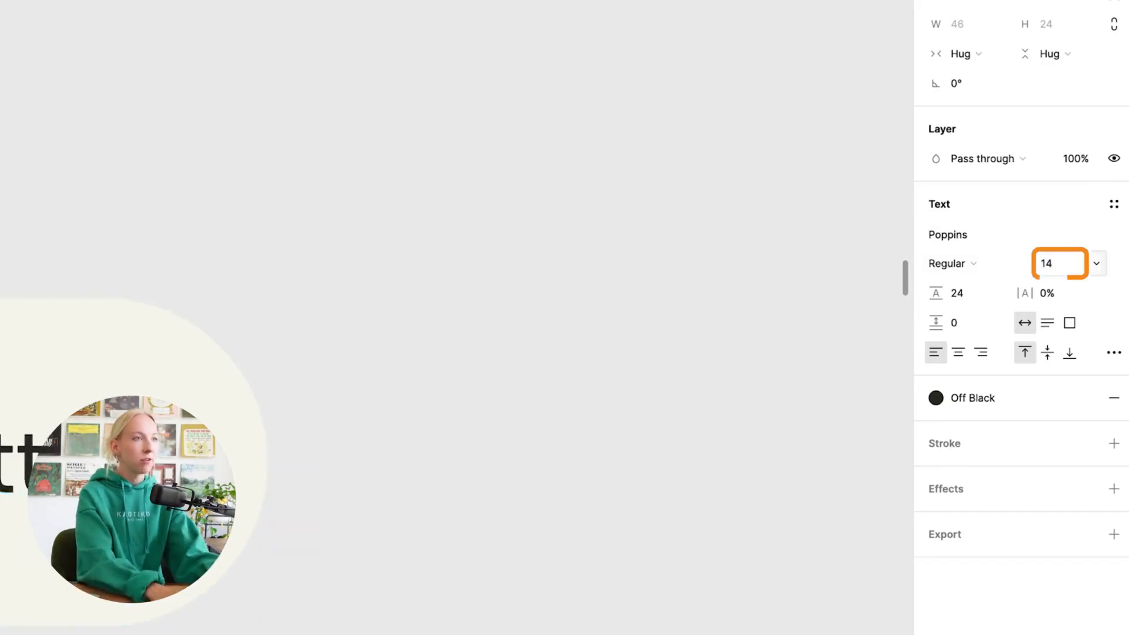
click(979, 263)
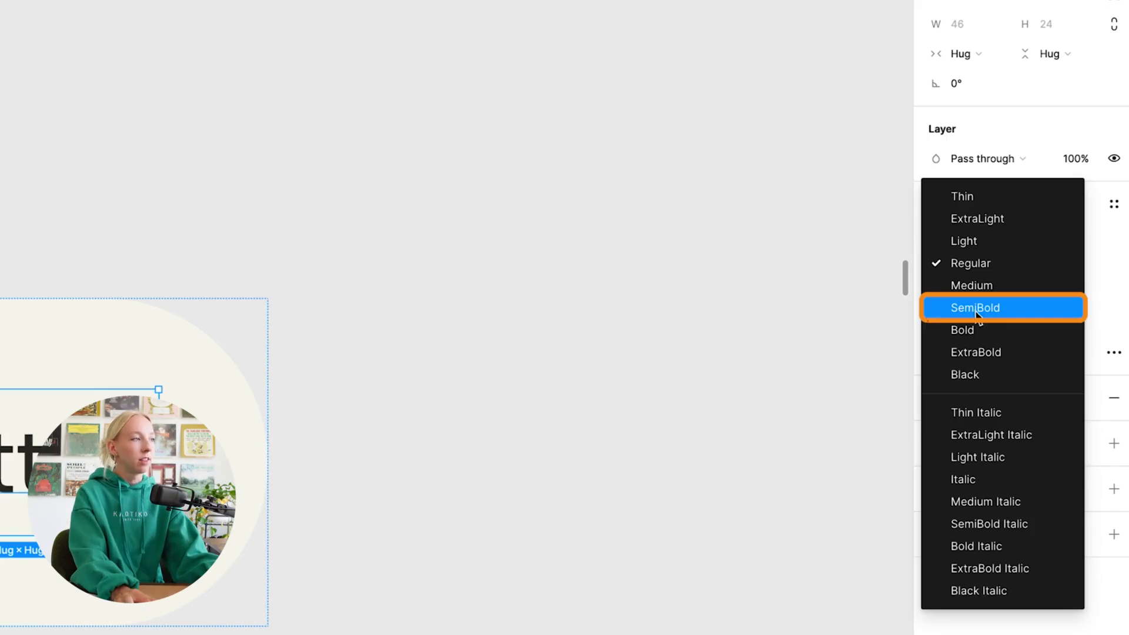
click(1003, 313)
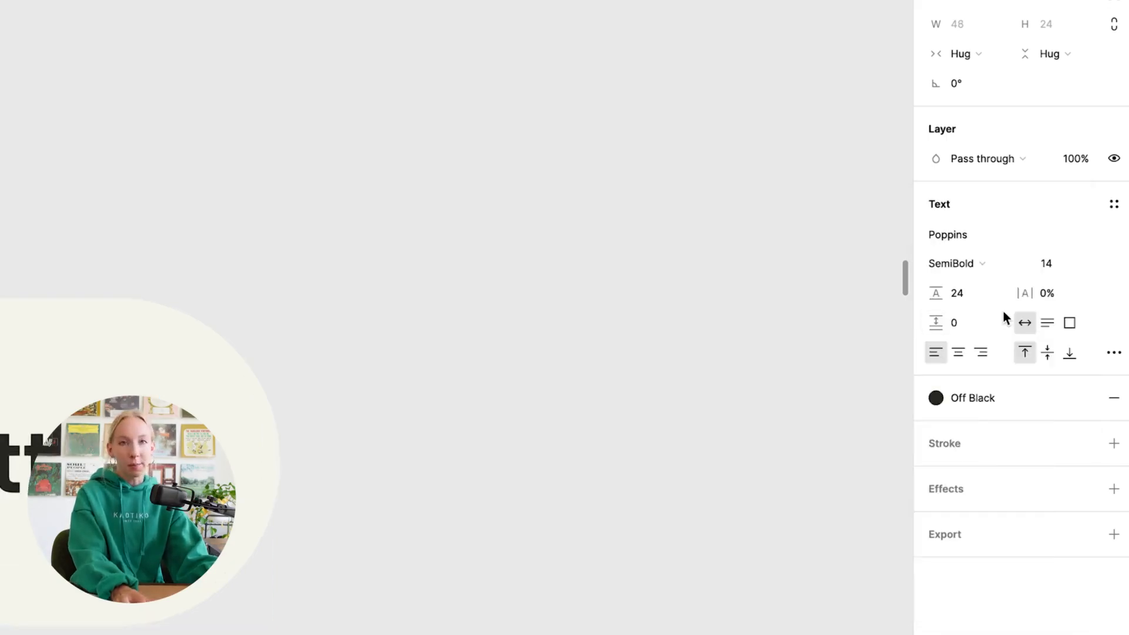
Step: Create a new text style named "Button Text" from the Button label's formatting
click(1115, 206)
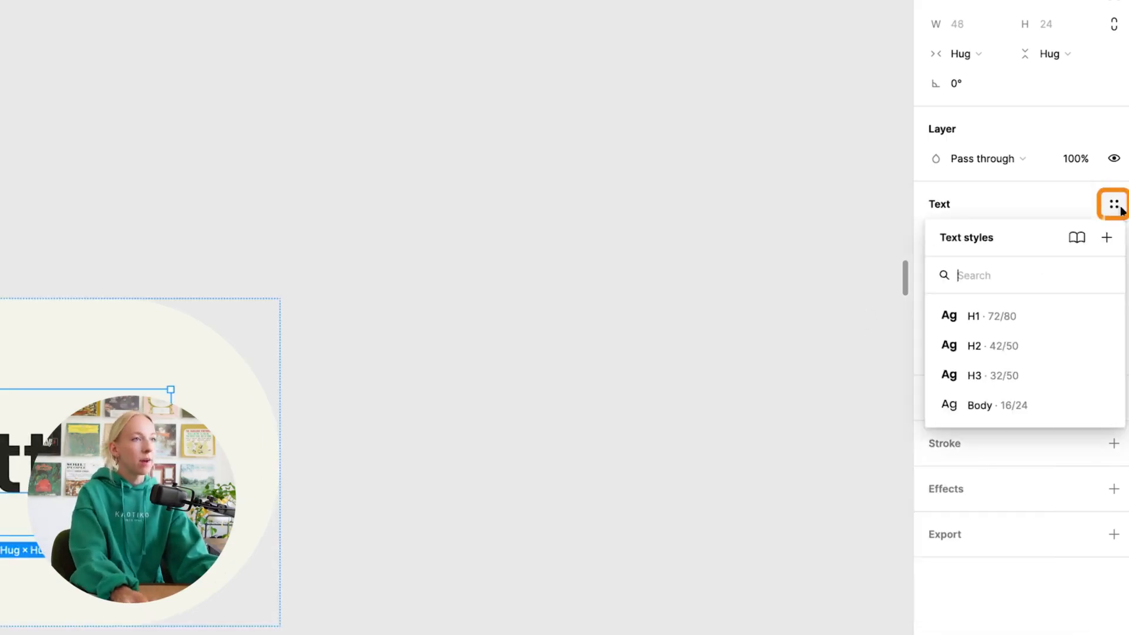
click(1107, 240)
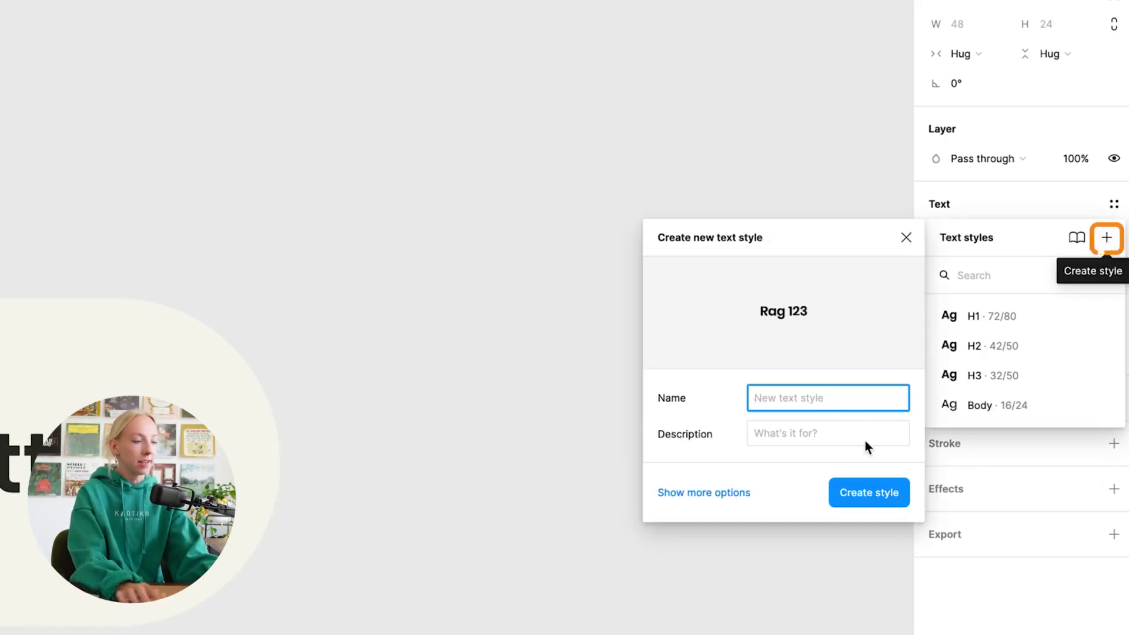
text(Button Text)
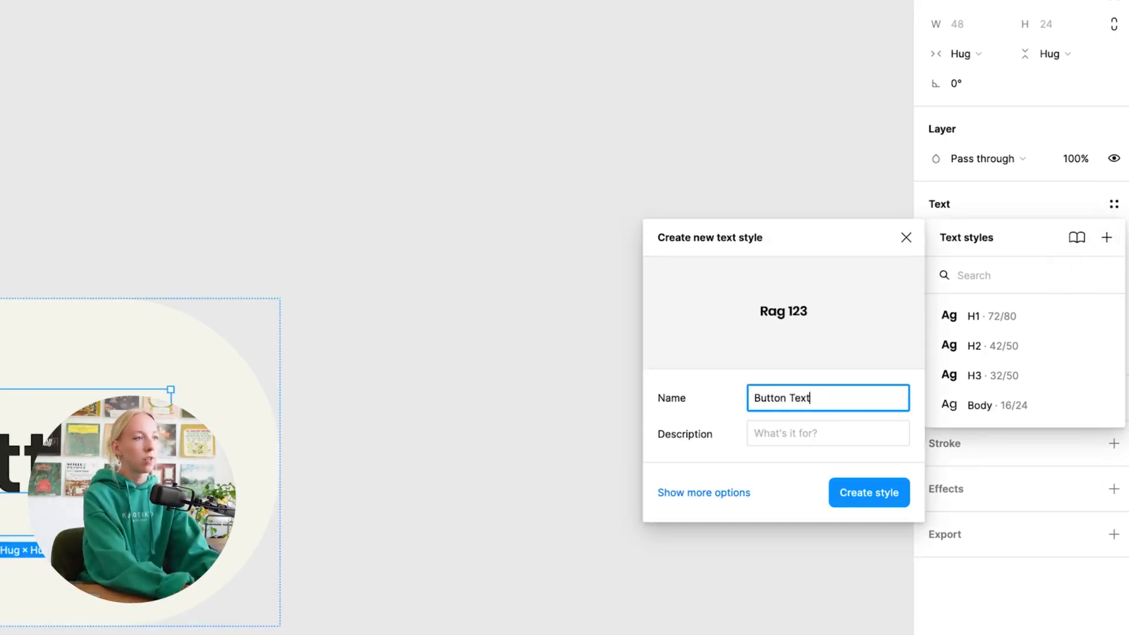
key(Return)
click(670, 420)
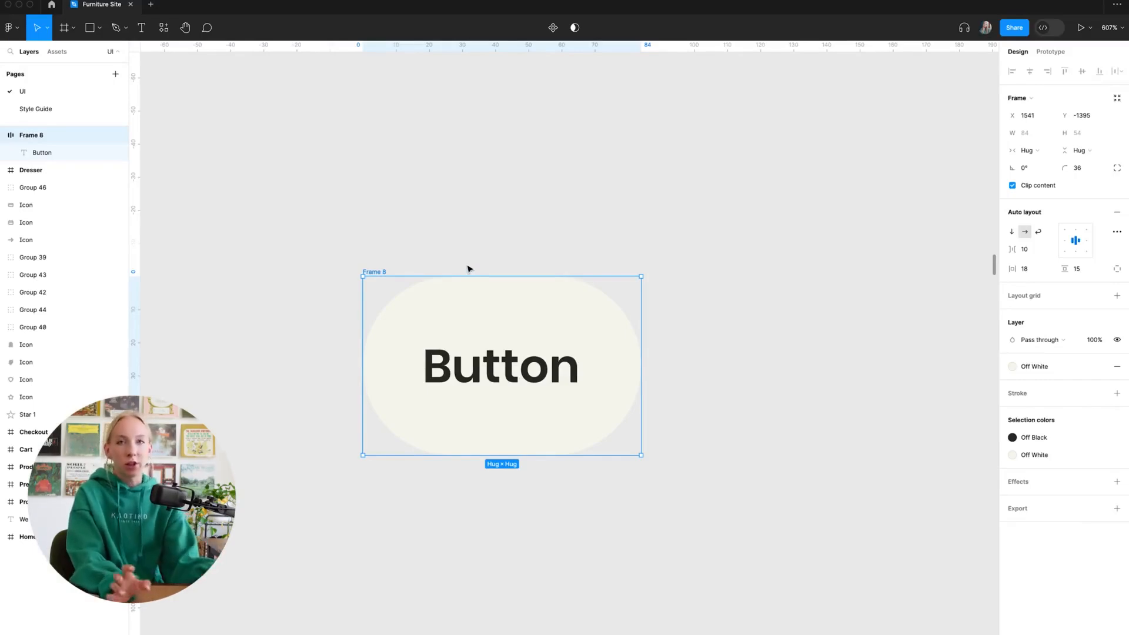
Step: Turn the auto-layout button frame, Frame 8, into a component
scroll(469, 269, left, 4)
scroll(473, 268, right, 4)
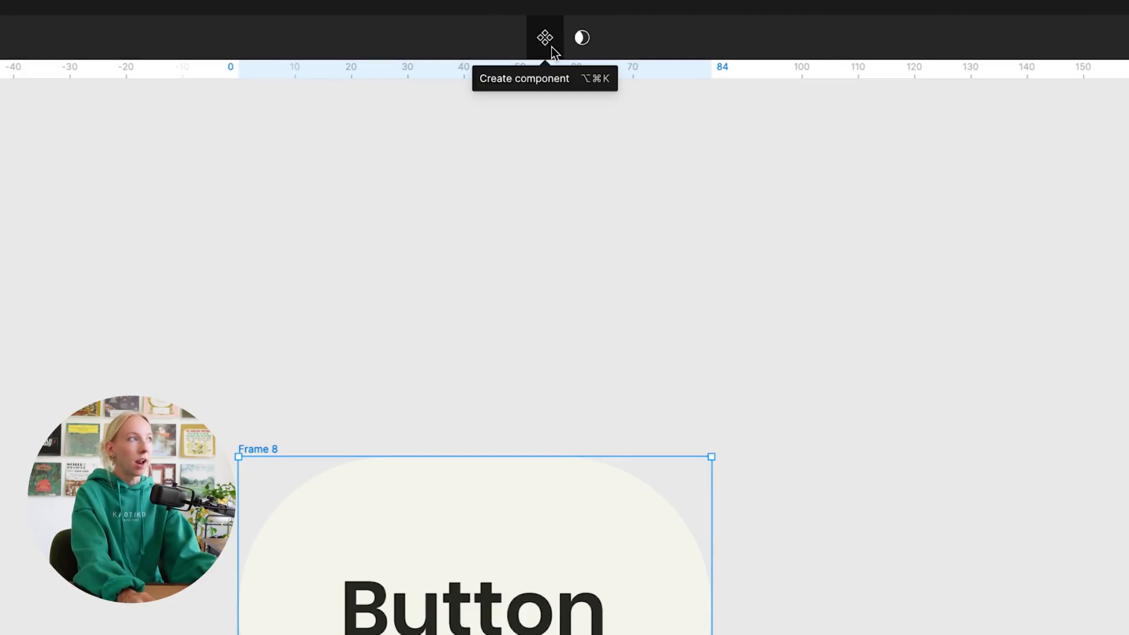
click(553, 48)
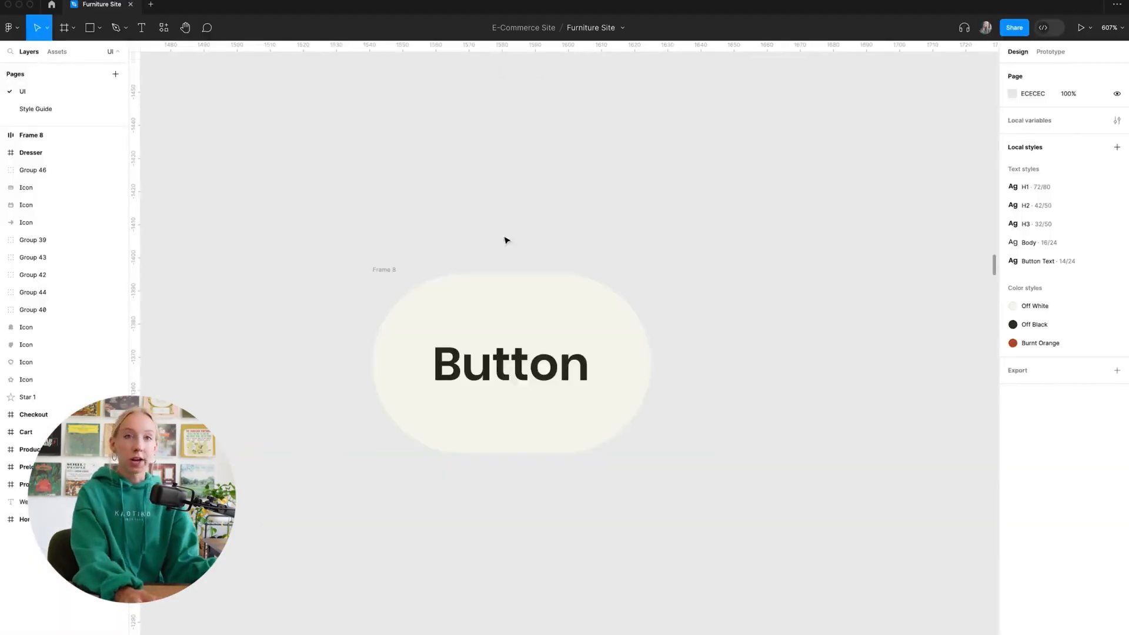
click(397, 270)
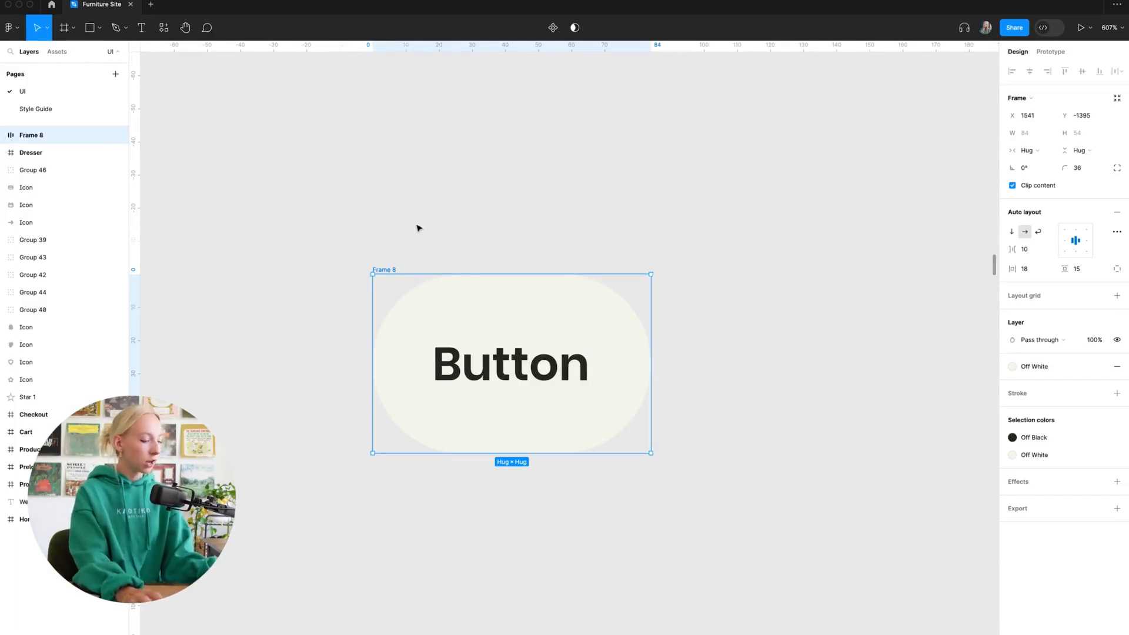
key(ctrl+alt+k)
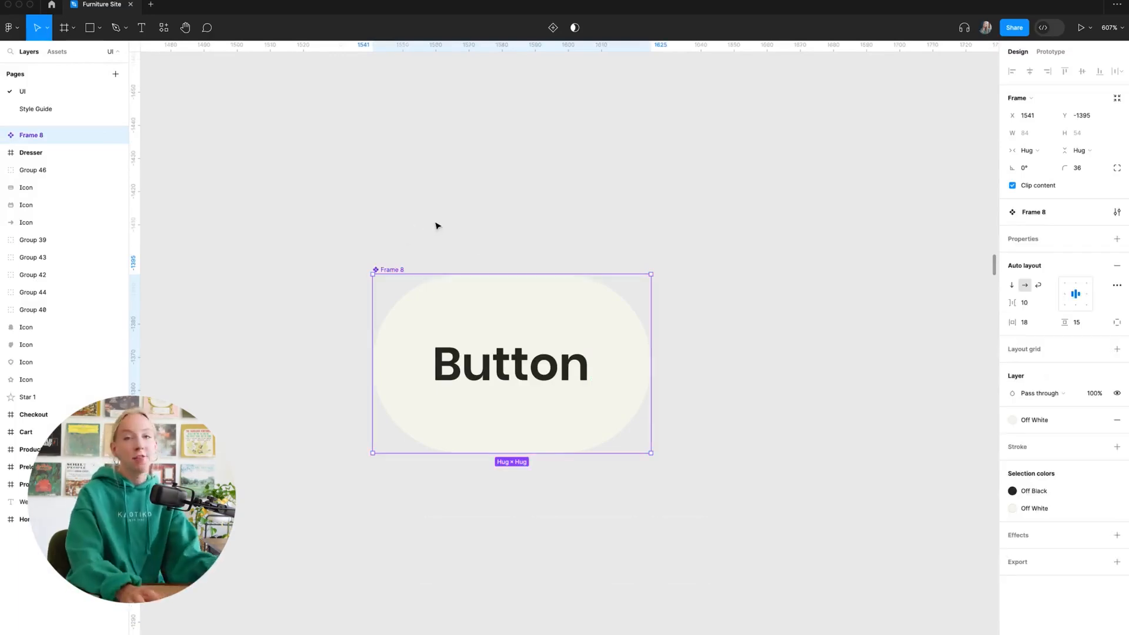
Step: Rename the new button component as "Button"
double_click(391, 269)
text(bu)
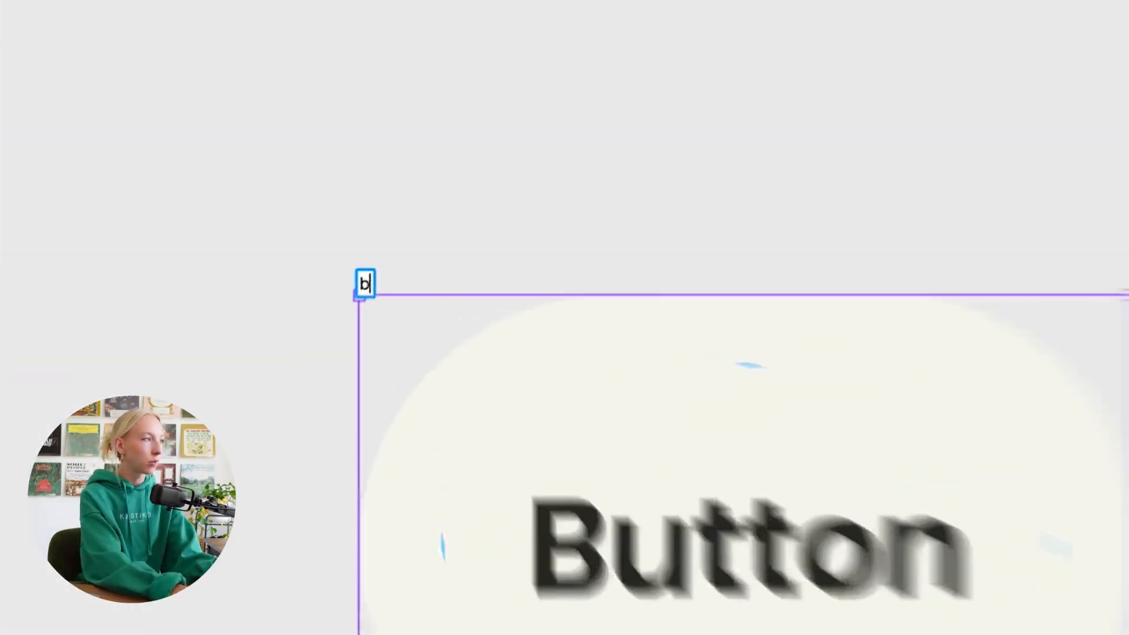
key(BackSpace)
key(BackSpace)
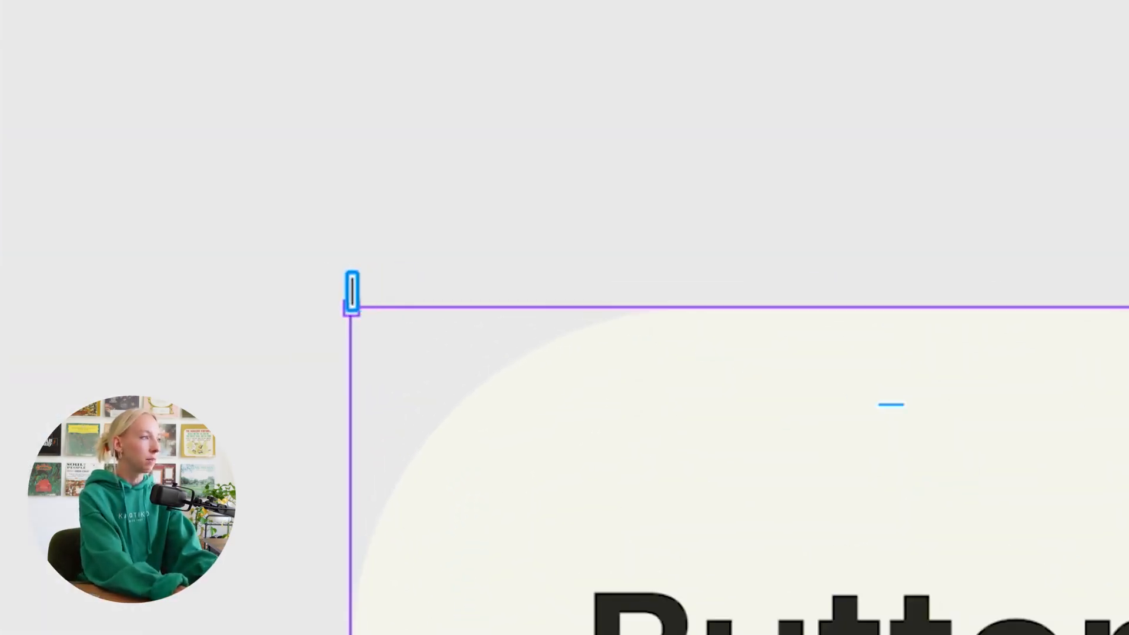
text(Button)
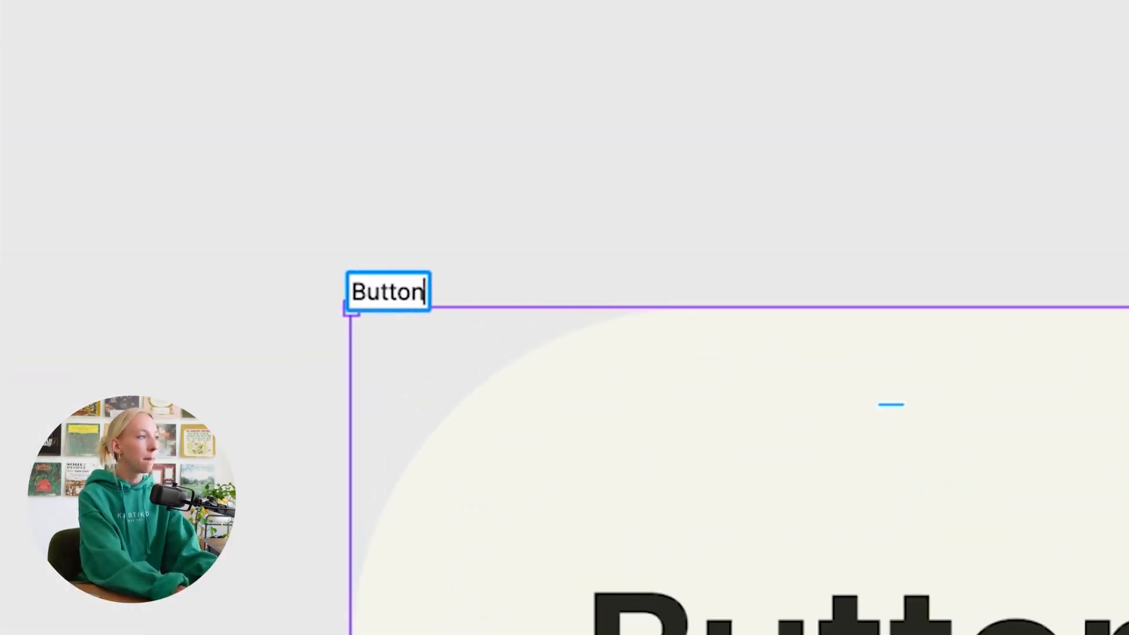
key(Return)
click(740, 94)
click(376, 279)
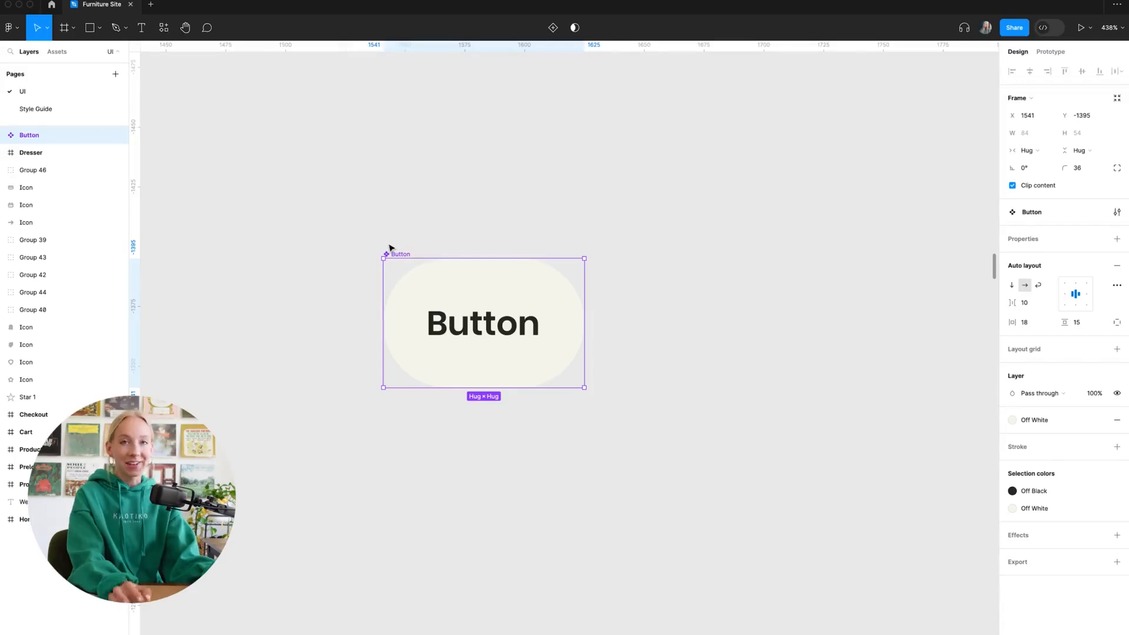
Step: Copy the Button component and place the pasted instance beside the original, with a gap between them
scroll(390, 247, down, 5)
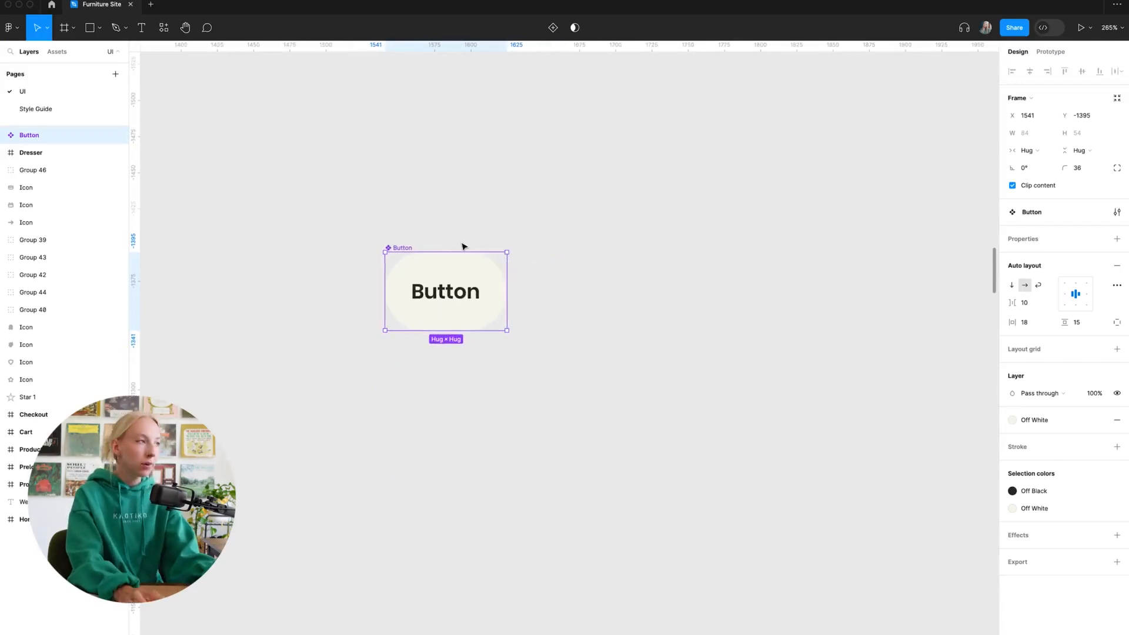
click(442, 243)
scroll(441, 245, right, 2)
click(357, 247)
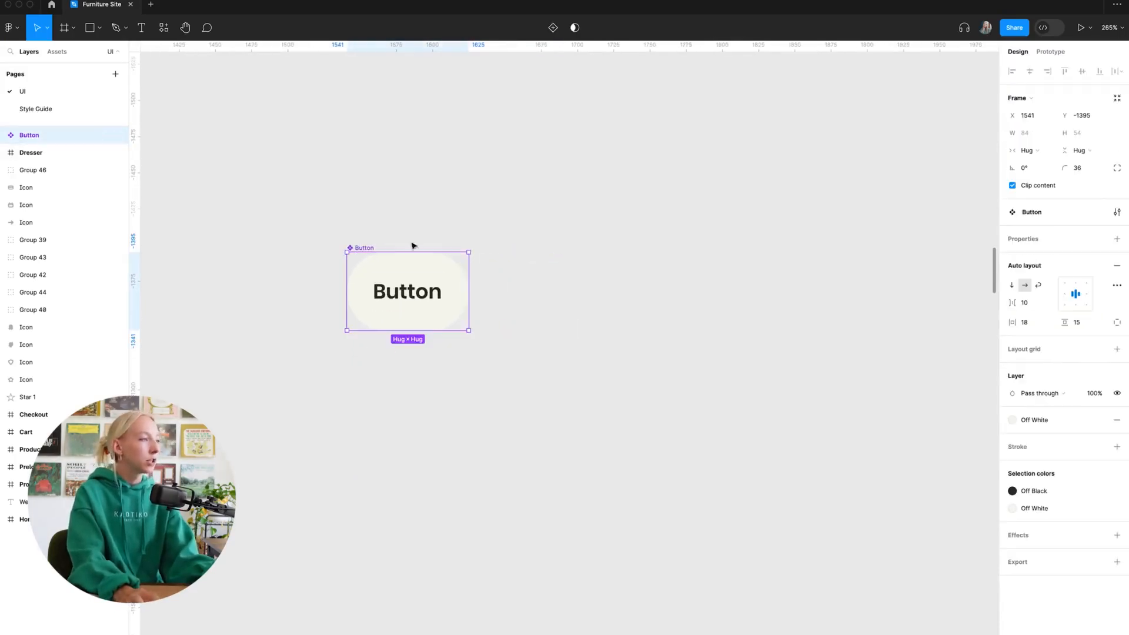
key(ctrl+c)
key(ctrl+v)
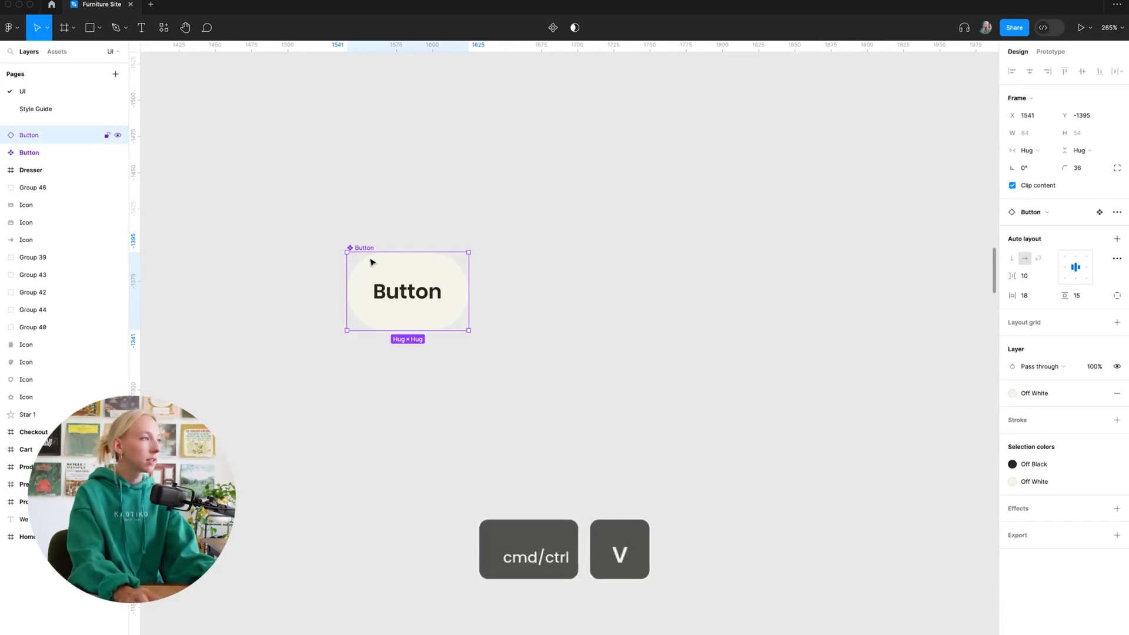
drag(370, 260, 594, 268)
scroll(344, 263, up, 5)
click(411, 202)
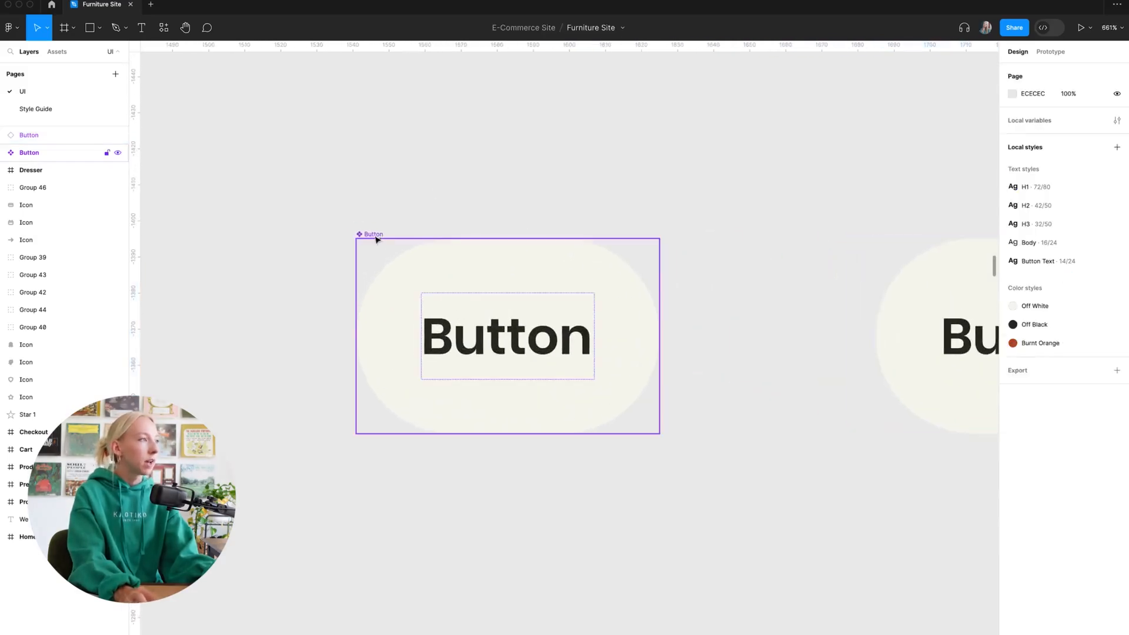
Step: Compare the layer markers of the main Button component and its pasted instance
click(377, 240)
scroll(362, 239, up, 3)
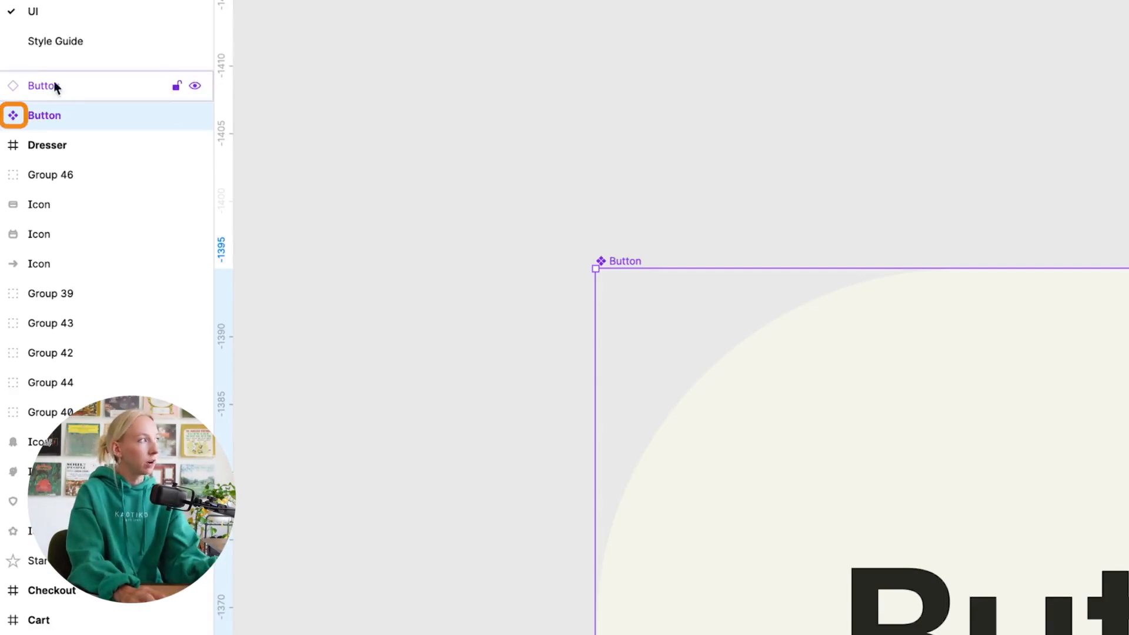
click(75, 85)
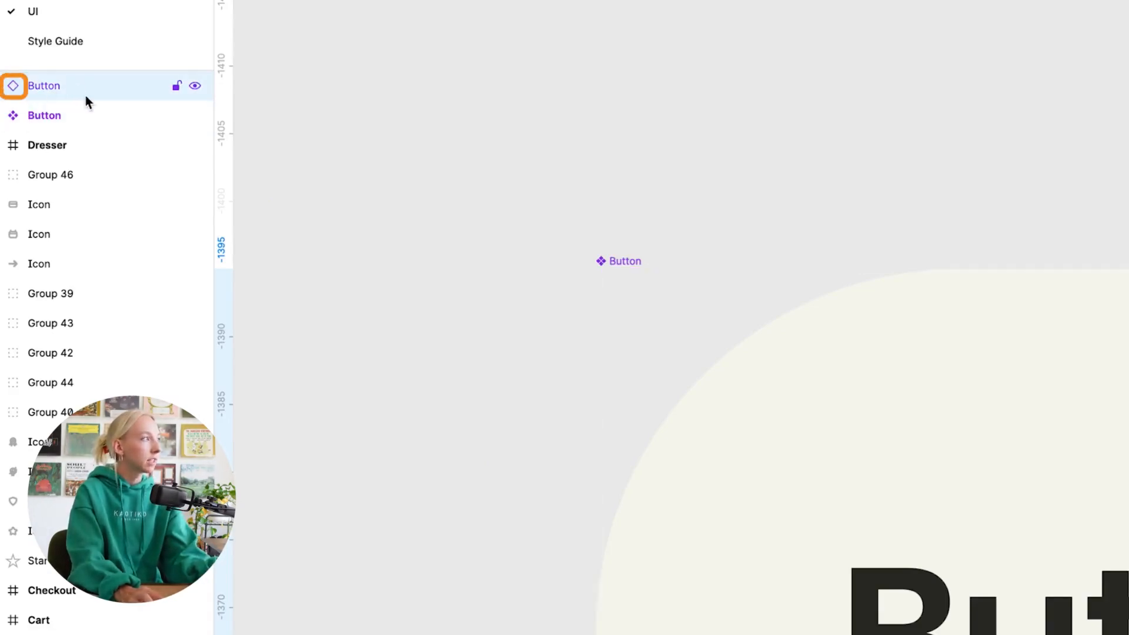
click(73, 117)
click(675, 123)
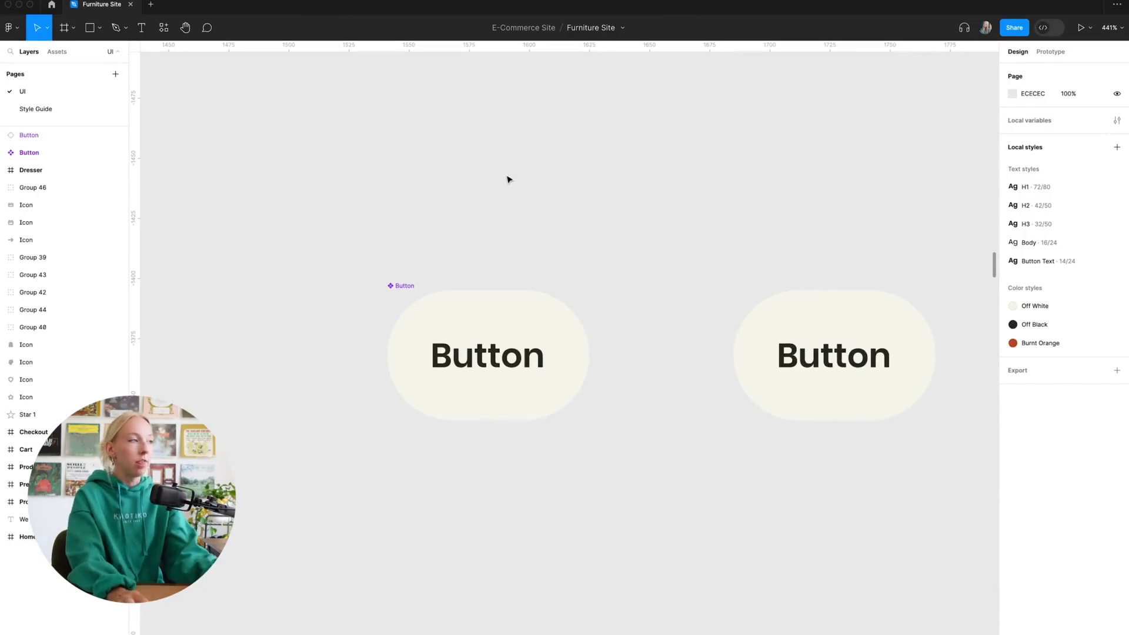
Step: Change the text colour of the Button instance's label to the Burnt Orange style
scroll(512, 192, right, 2)
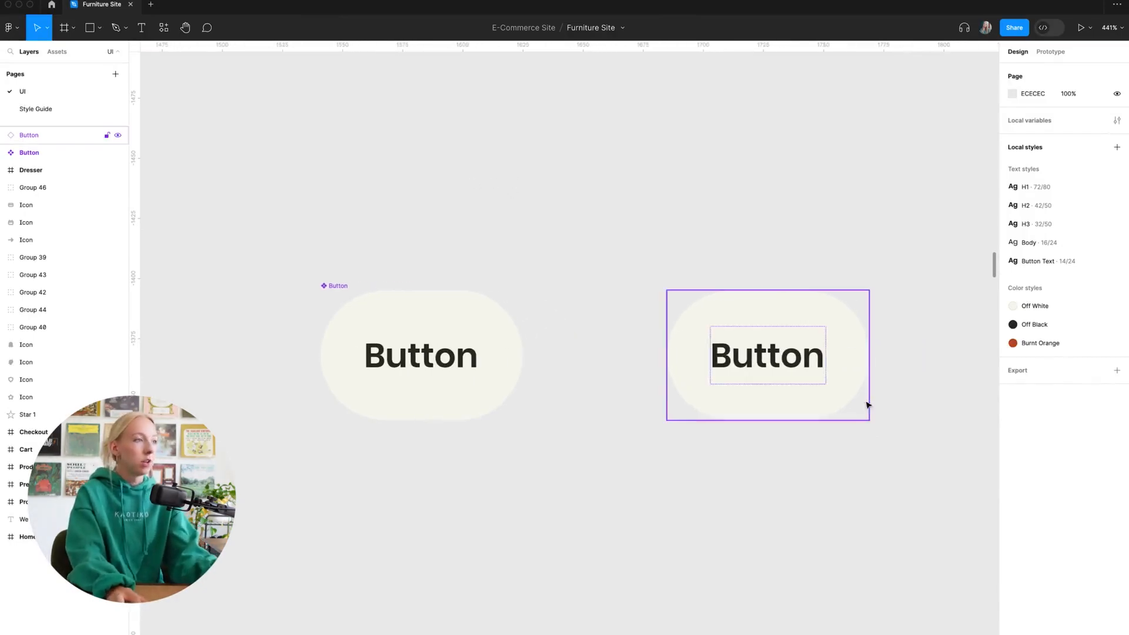
double_click(763, 347)
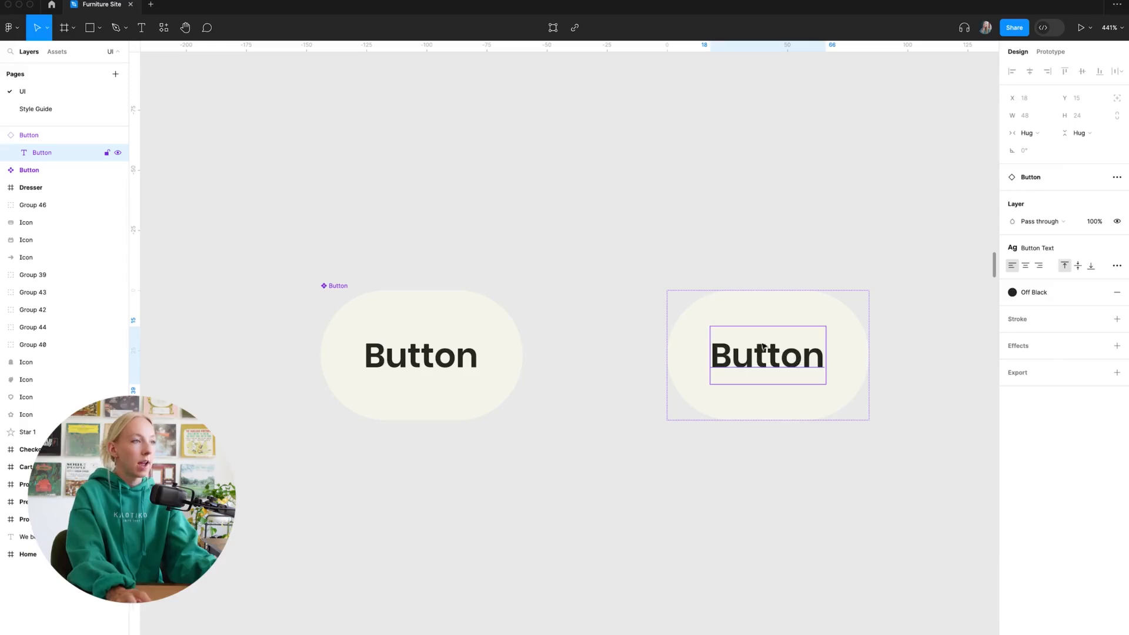
click(1012, 292)
click(922, 404)
click(528, 501)
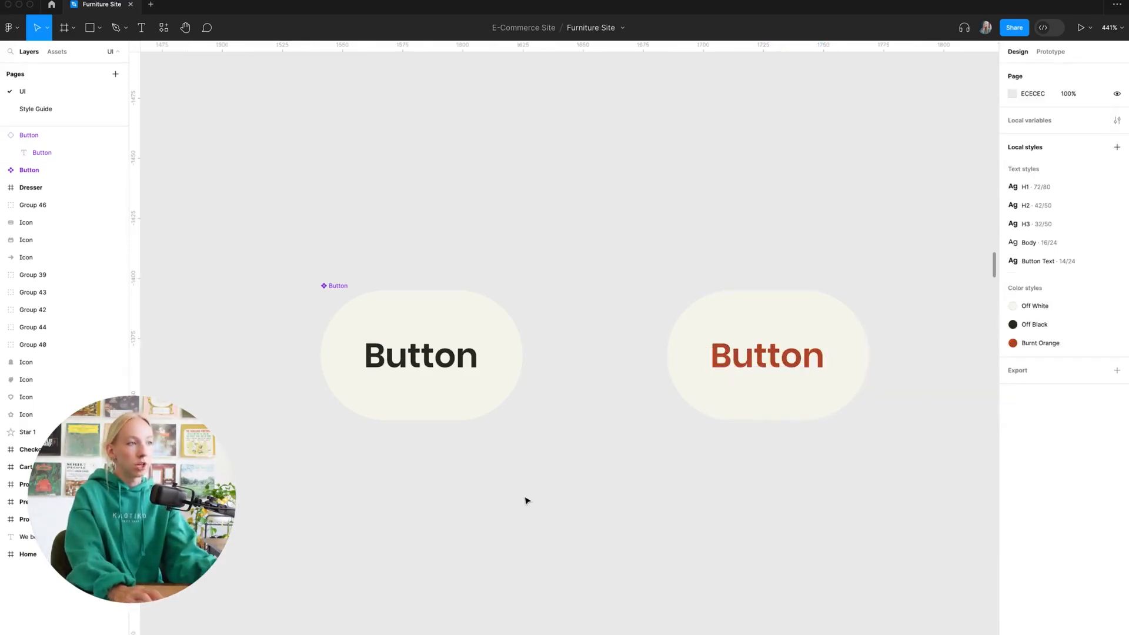
Step: Undo the colour change on the Button instance's label
click(768, 331)
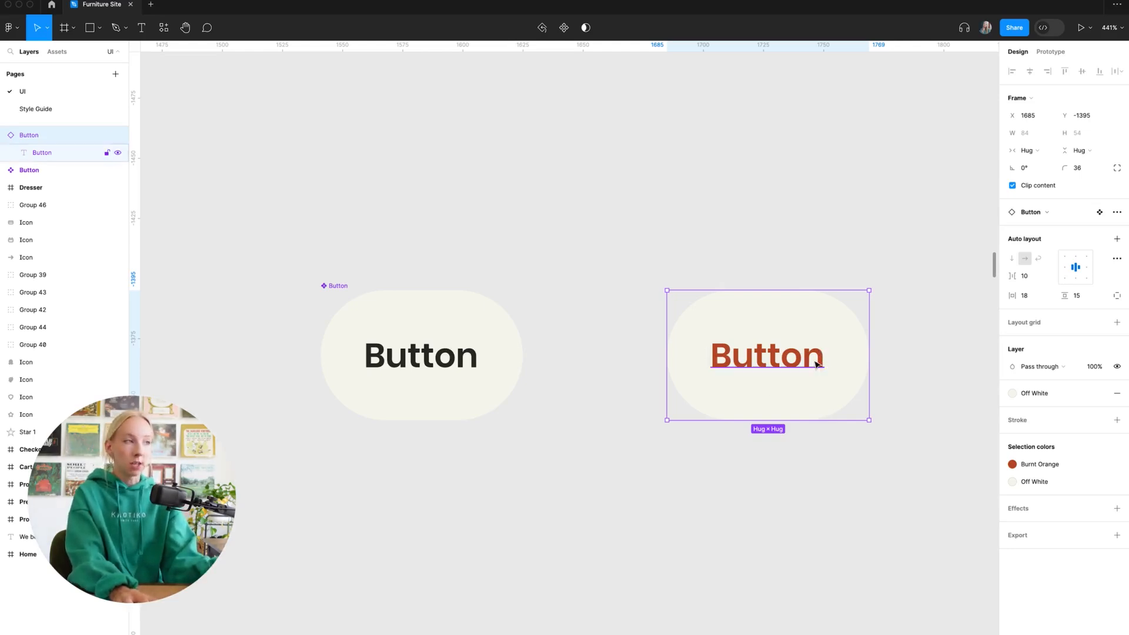
key(super+z)
key(super+z)
key(super+z)
key(super+z)
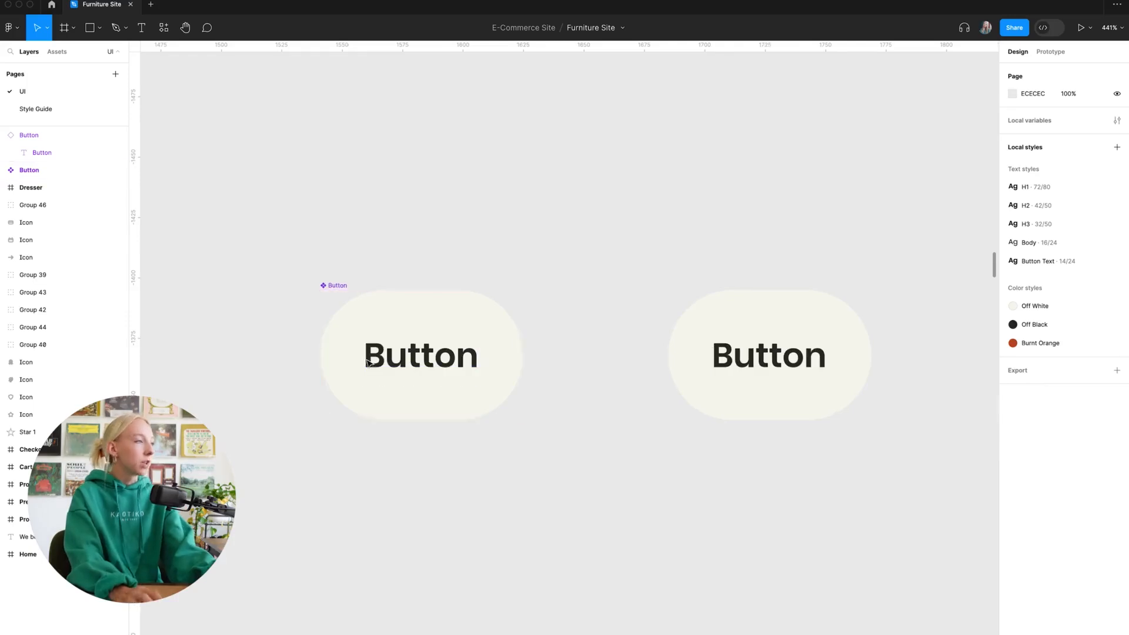
Step: Set the fill of the main Button component to the Off Black colour style
scroll(365, 319, up, 5)
click(526, 337)
key(Escape)
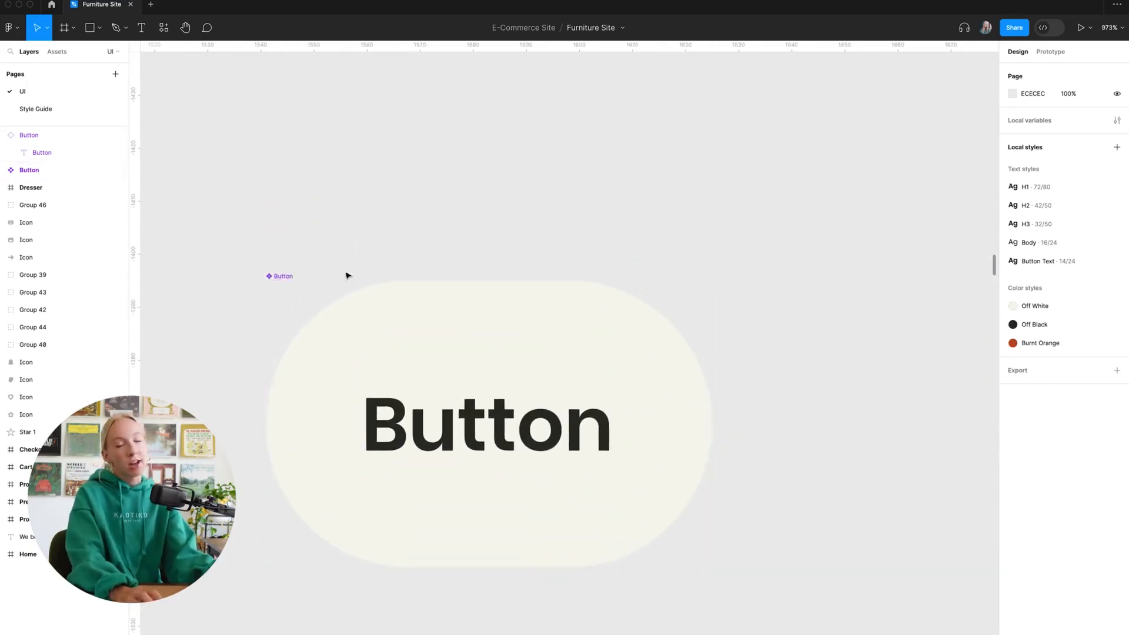
scroll(353, 268, down, 1)
scroll(353, 267, right, 1)
click(256, 259)
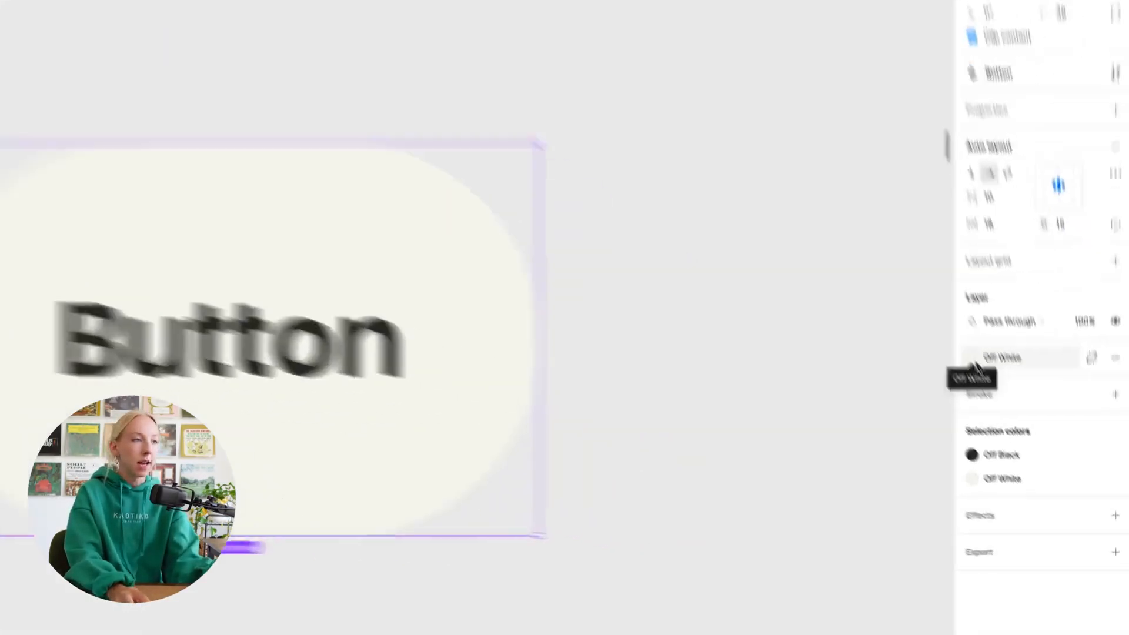
click(1012, 420)
click(764, 455)
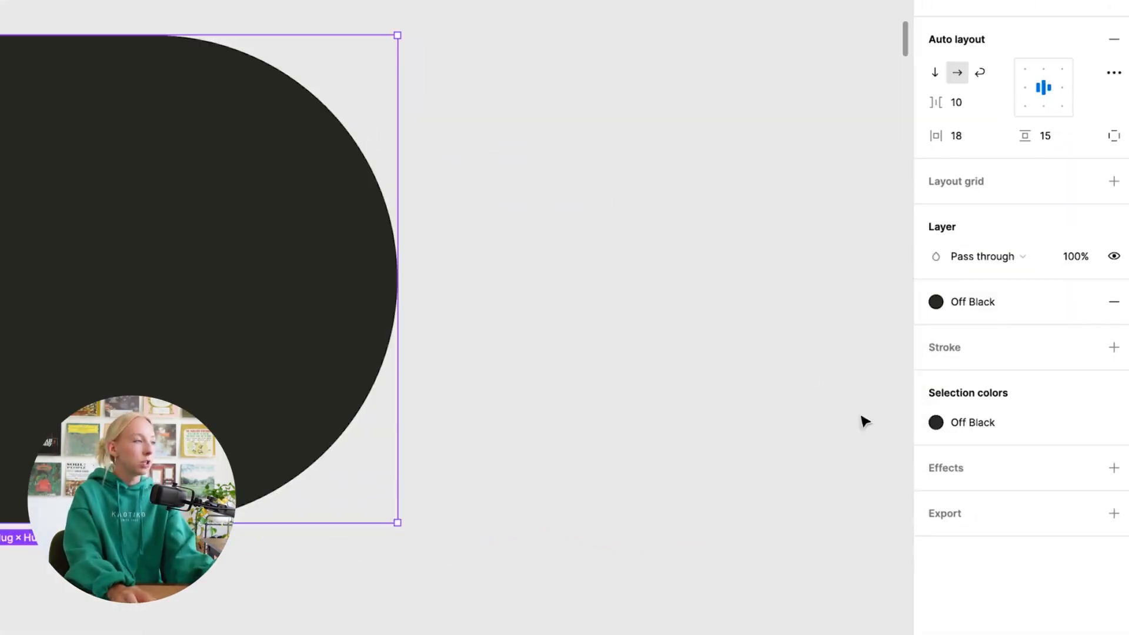
Step: Set the label text of the main Button component to the Off White colour style
double_click(83, 285)
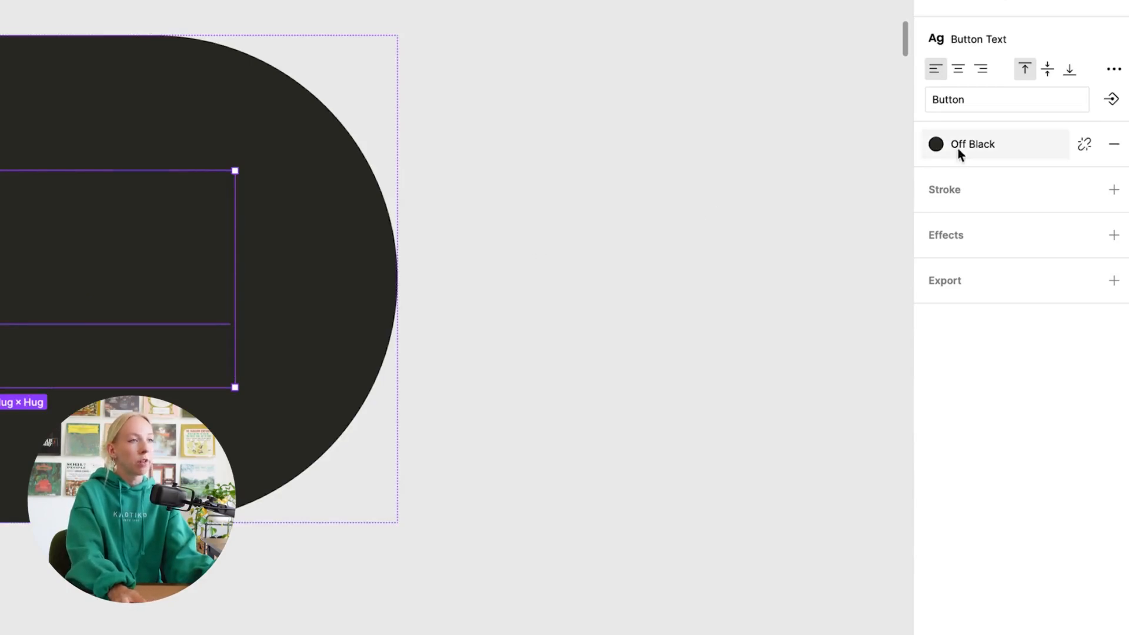
click(936, 146)
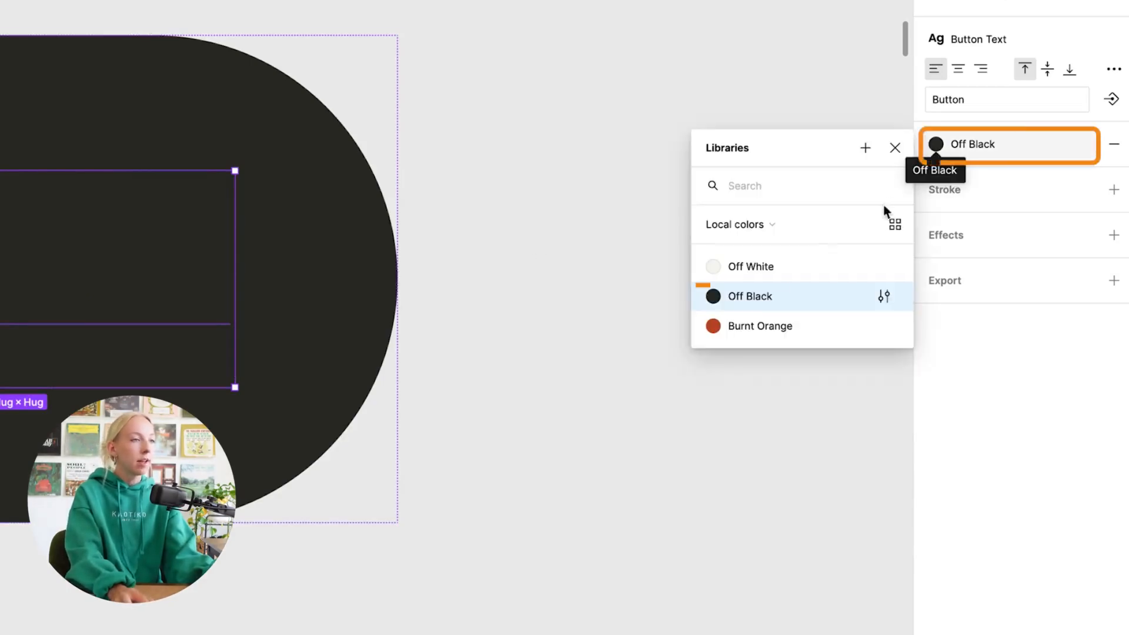
click(824, 265)
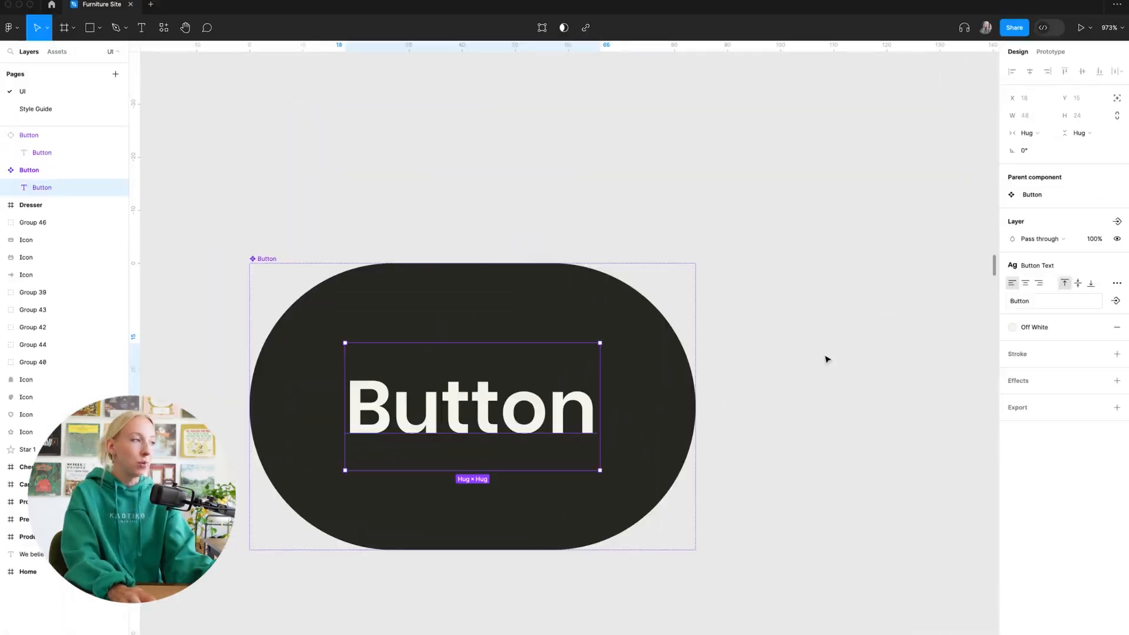
click(826, 359)
Step: Check the restyled main component against its instance, and delete the Button instance
scroll(688, 358, down, 5)
scroll(688, 357, right, 3)
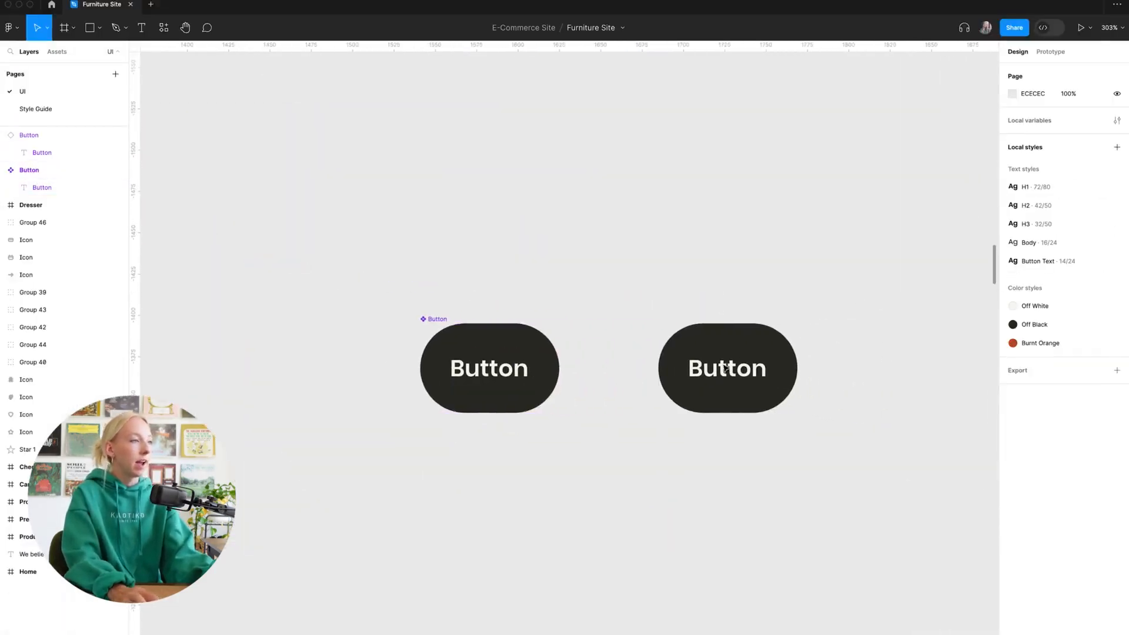
scroll(757, 369, up, 5)
scroll(762, 376, down, 2)
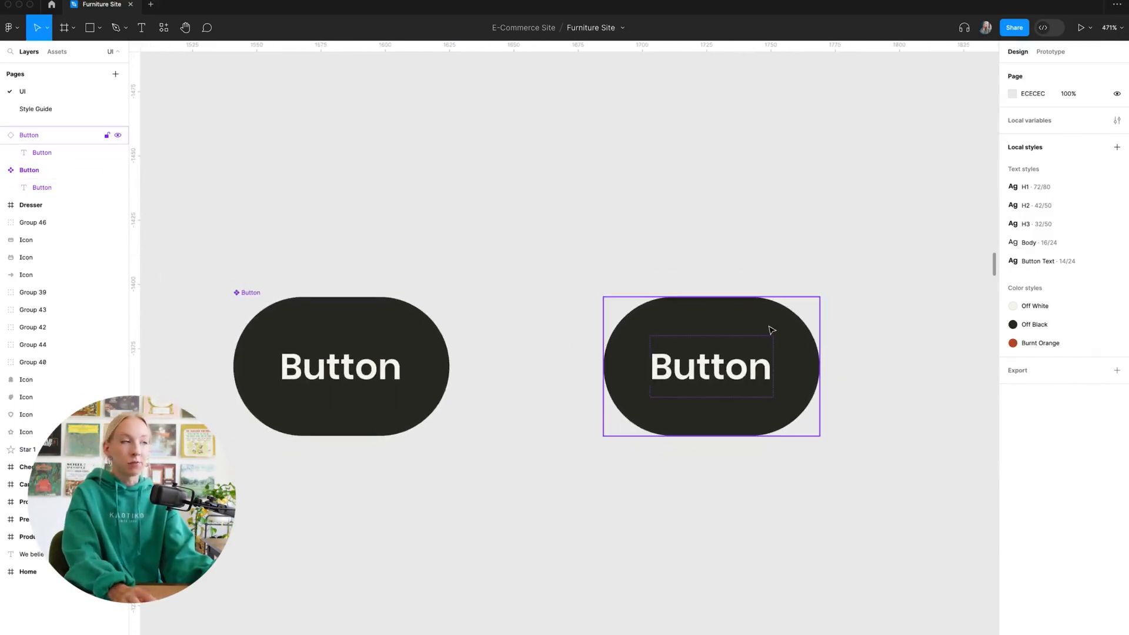
scroll(772, 331, down, 2)
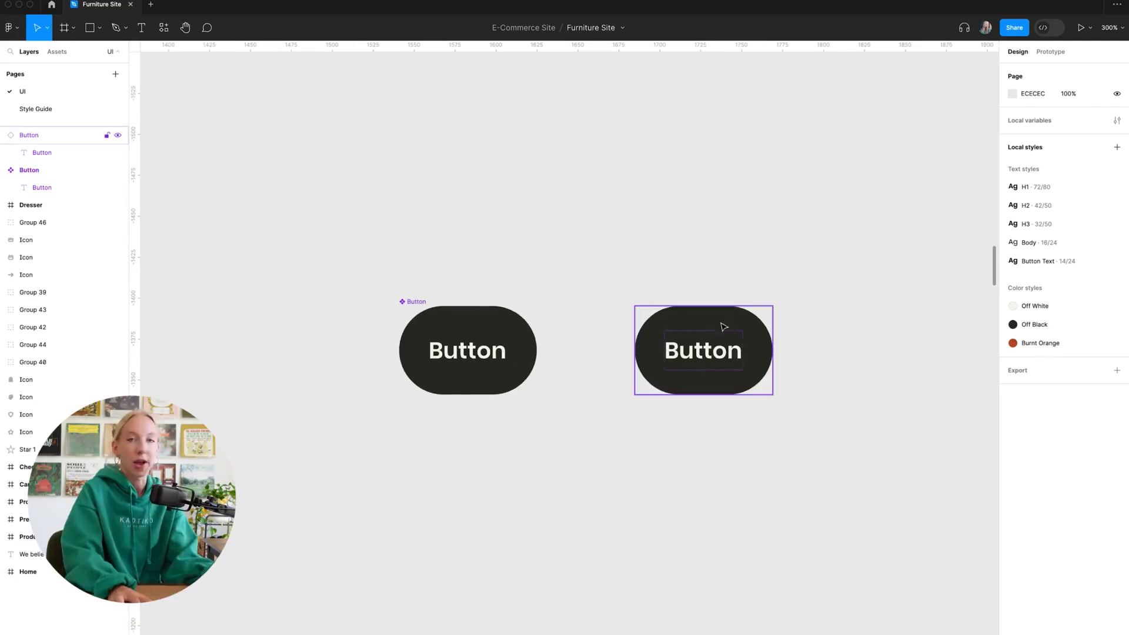
click(748, 340)
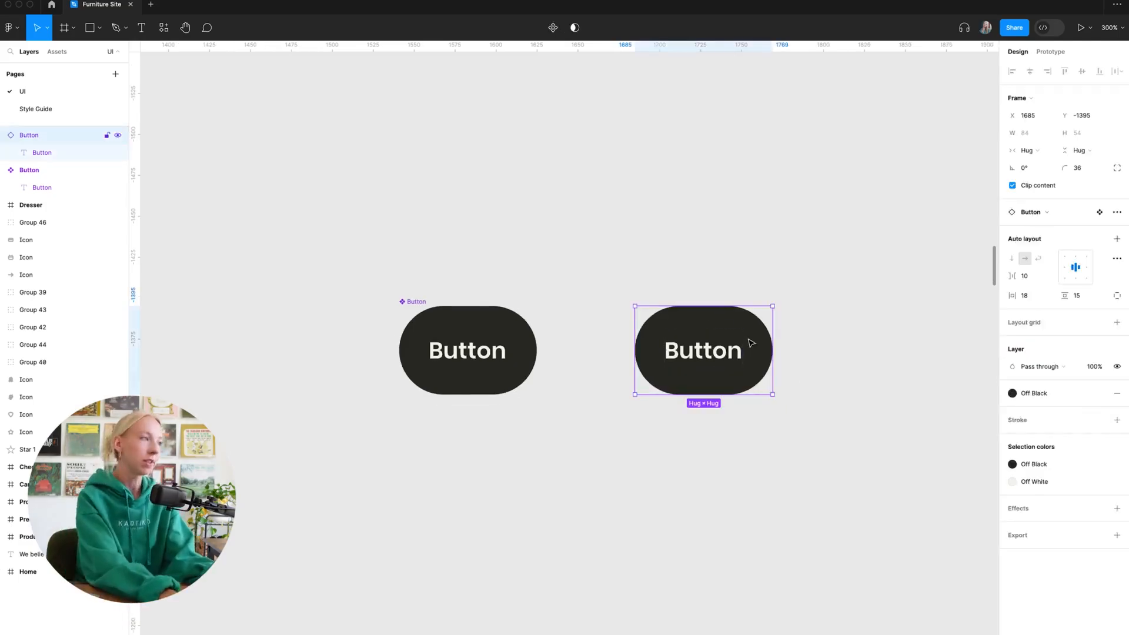
key(Delete)
Step: Add a new Variant property to the main Button component
scroll(471, 350, up, 5)
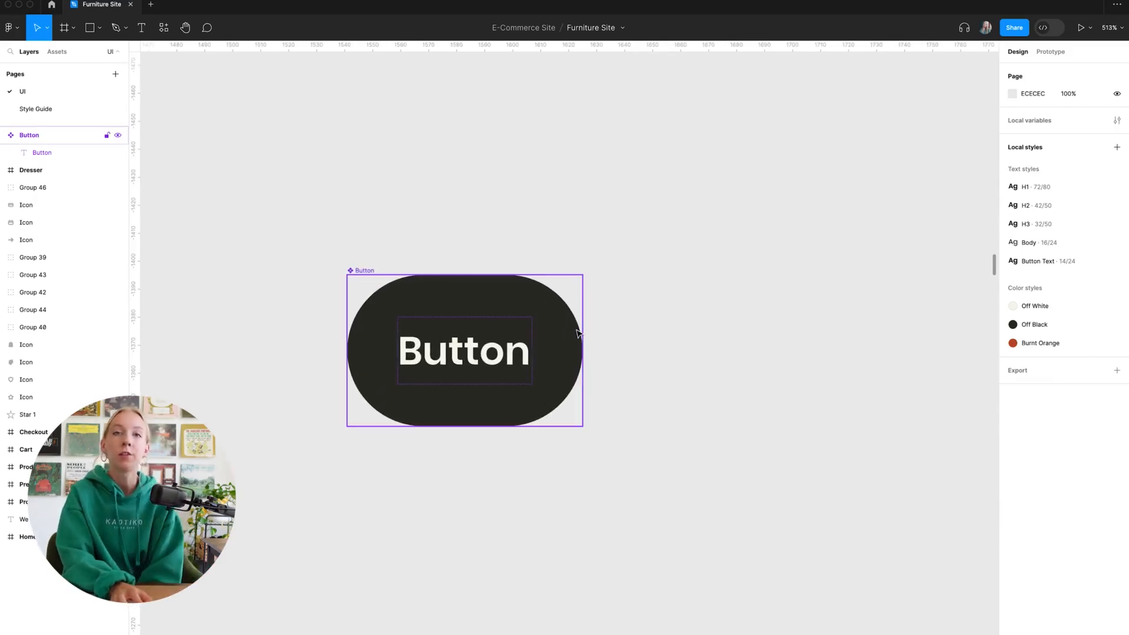
click(360, 270)
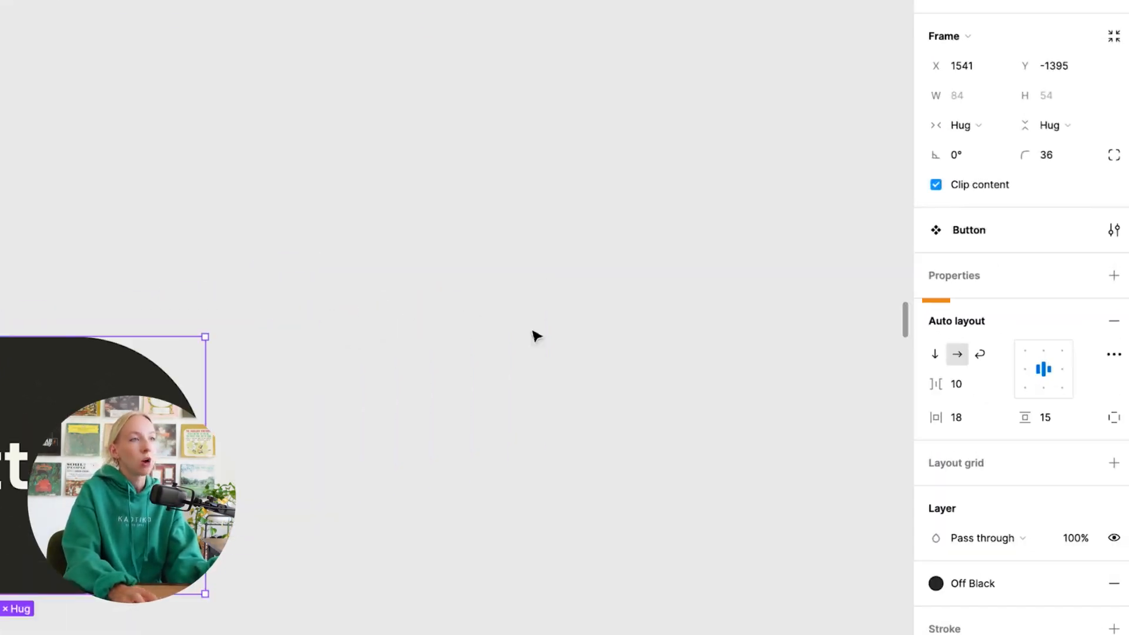
click(1114, 277)
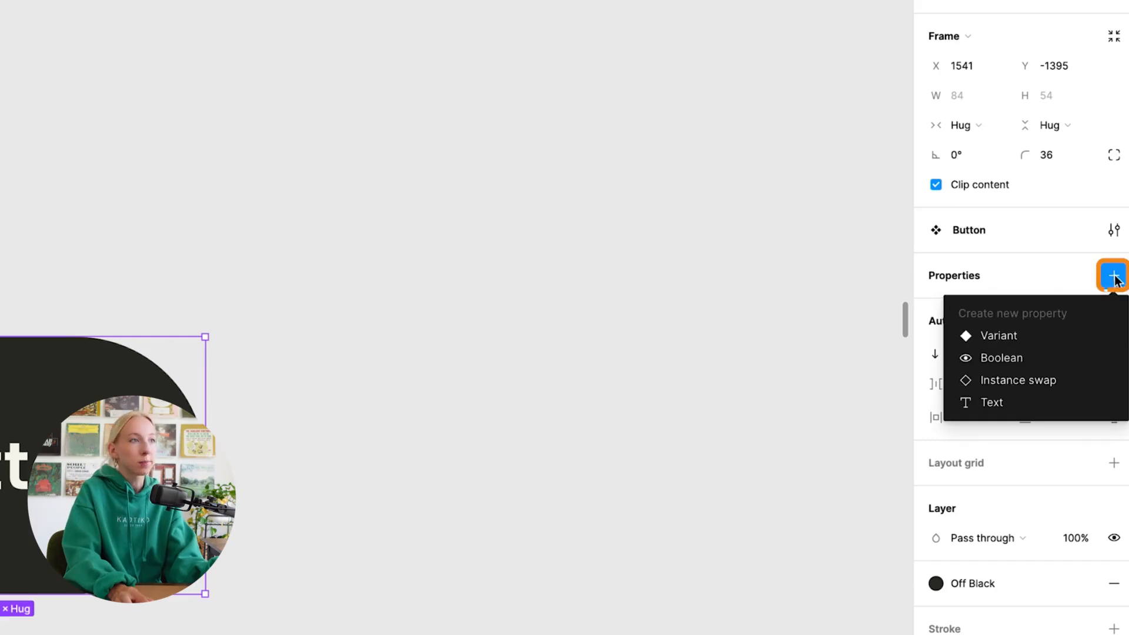
click(1051, 340)
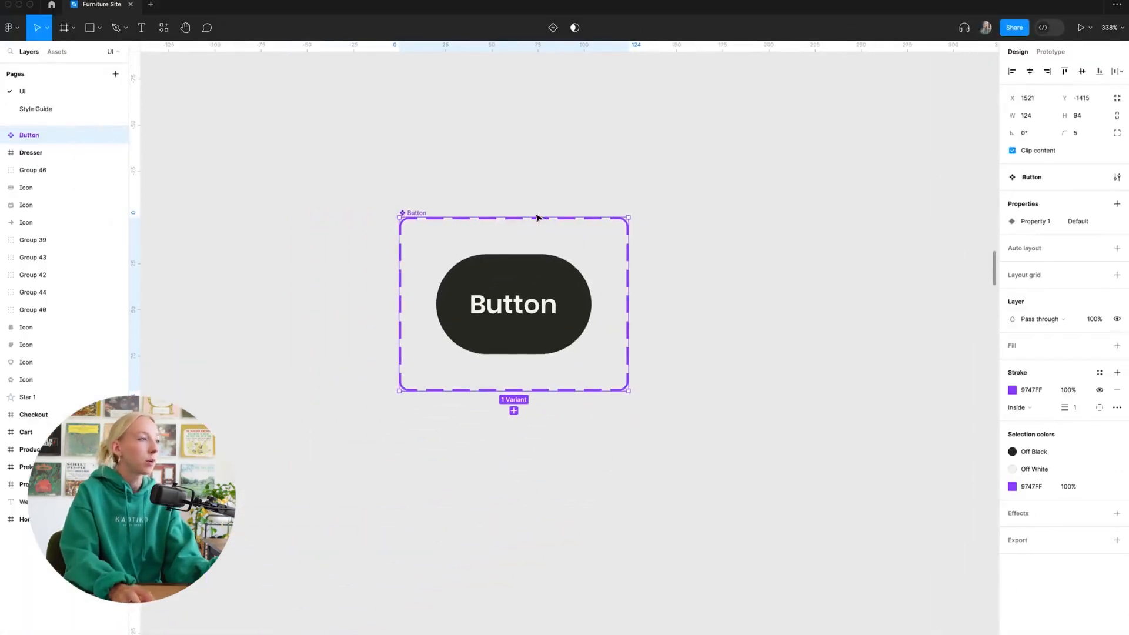
scroll(698, 261, up, 2)
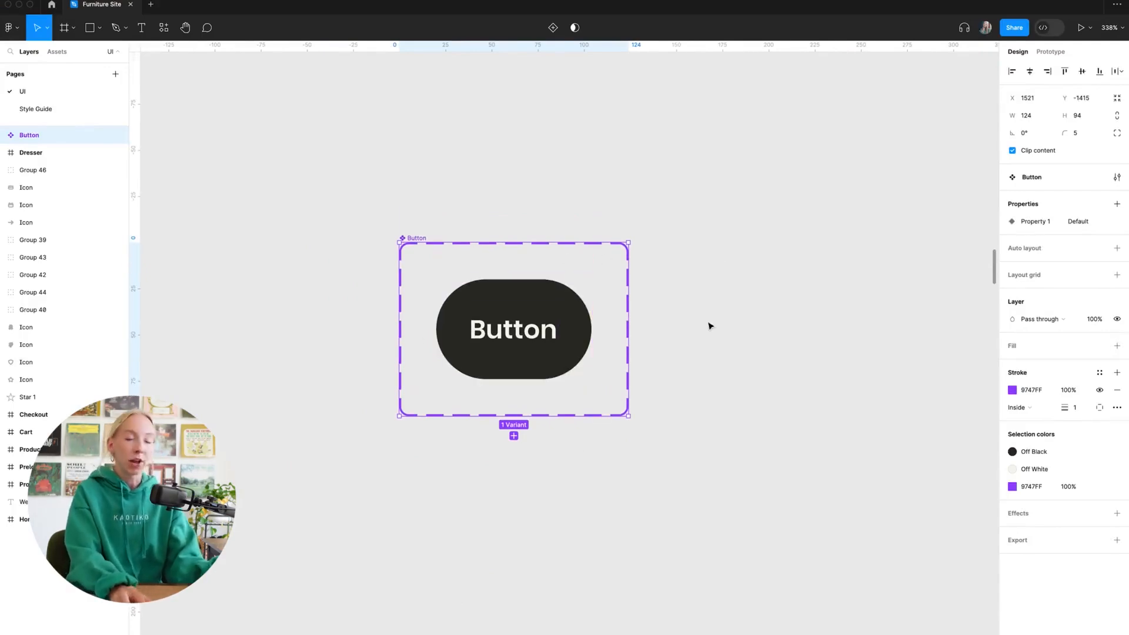
Step: Add a second variant to the Button component set
scroll(606, 256, down, 1)
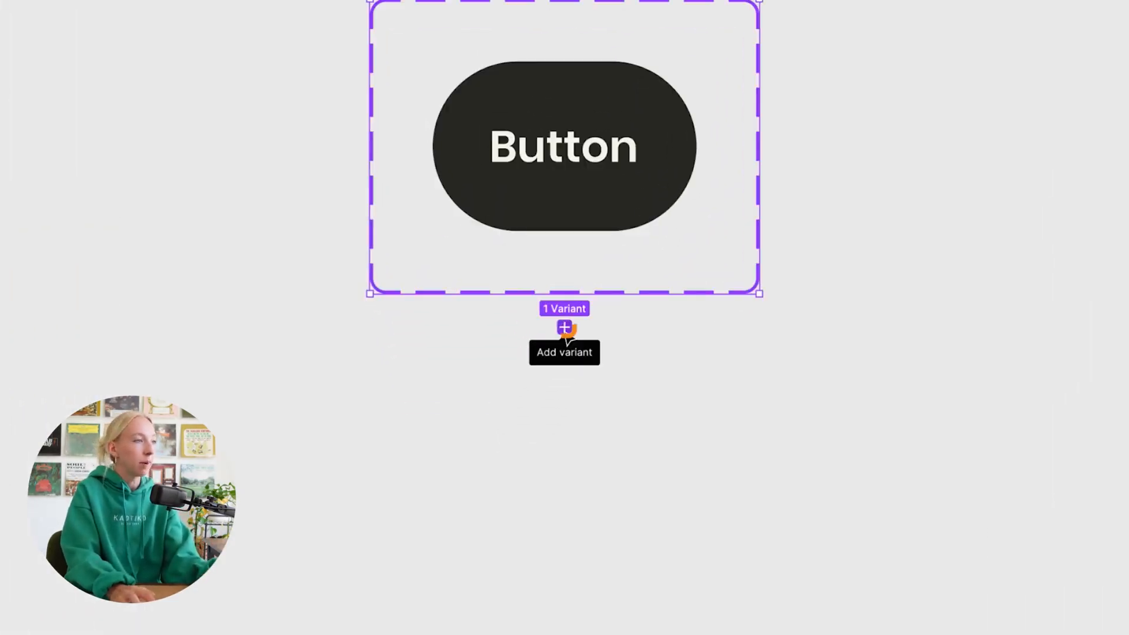
click(518, 427)
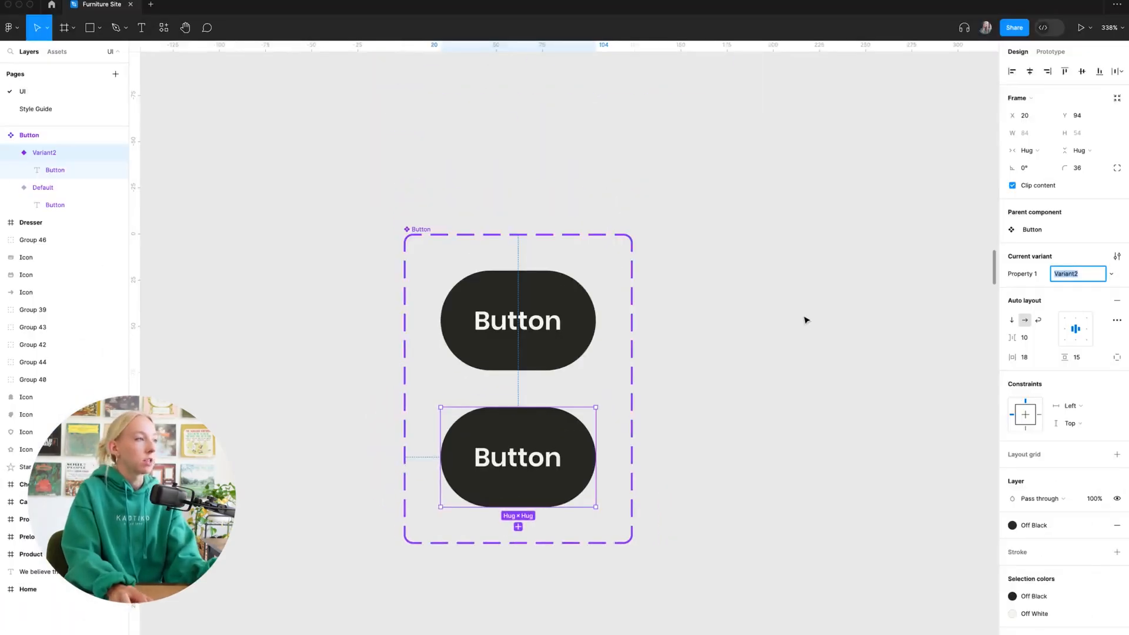
click(806, 319)
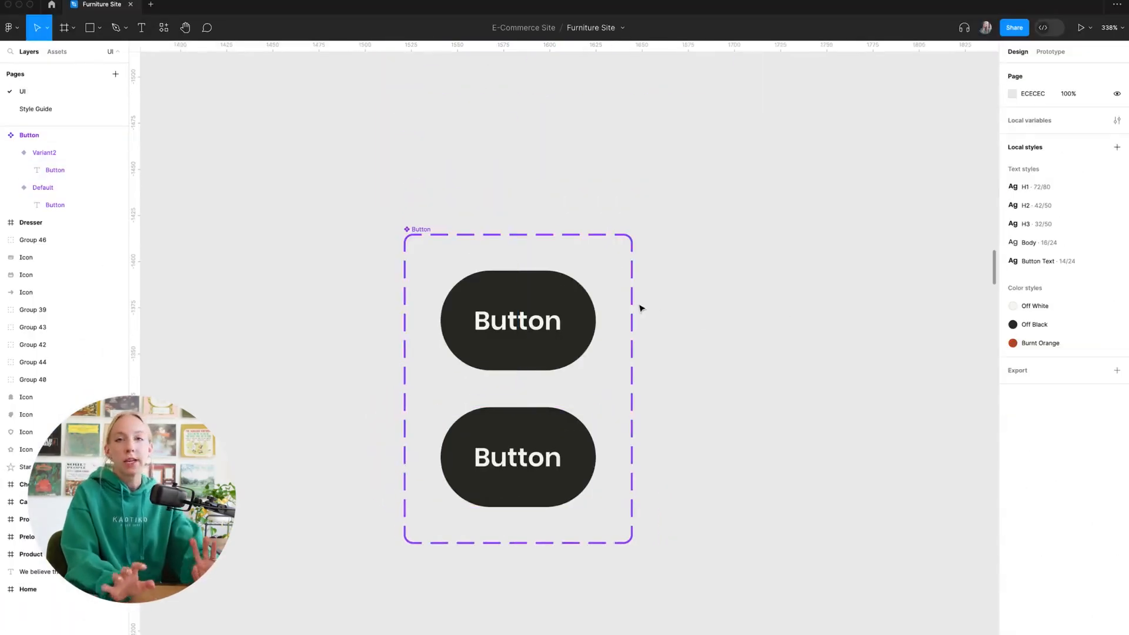
click(420, 228)
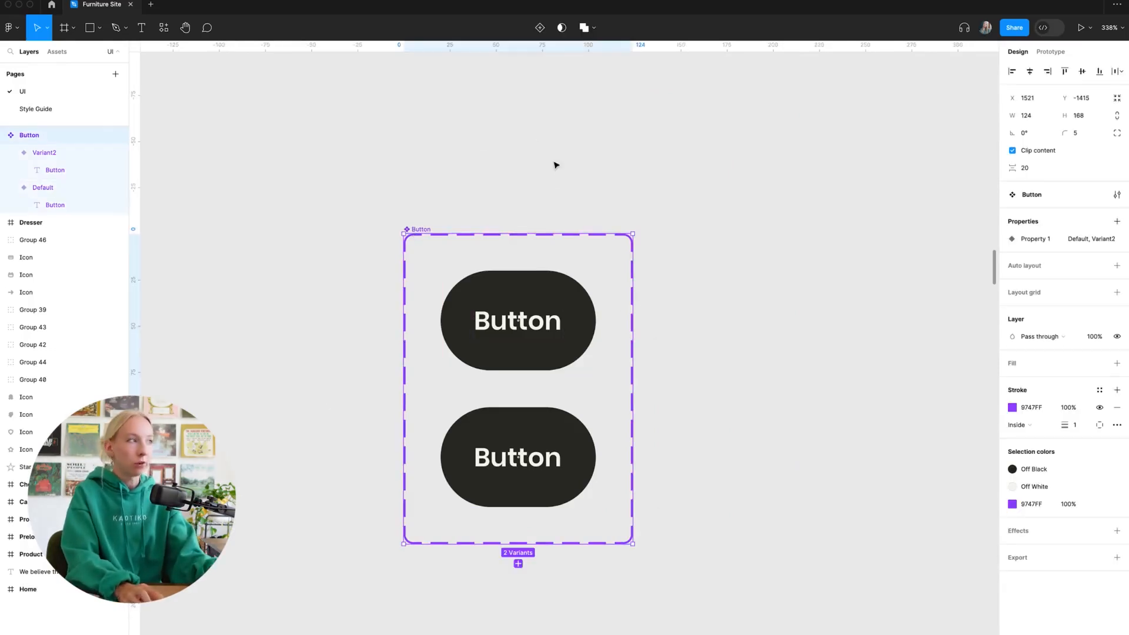
Step: Rename the variant property of the Button set to Type and set the upper variant's value to Filled
click(551, 301)
double_click(1018, 271)
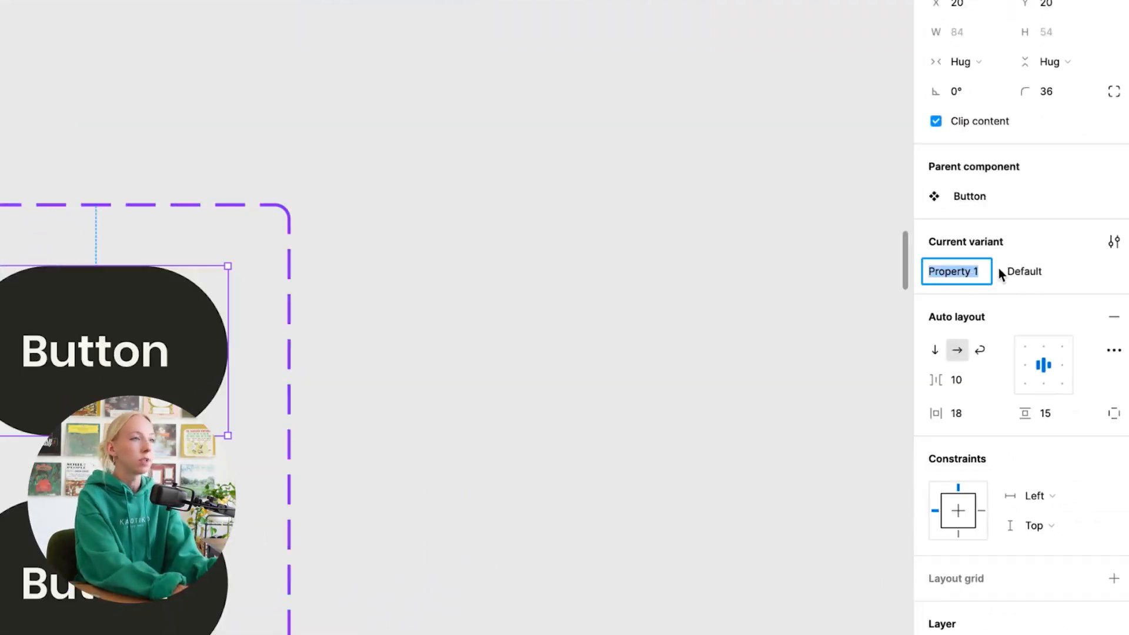
text(Type)
key(Return)
double_click(1043, 271)
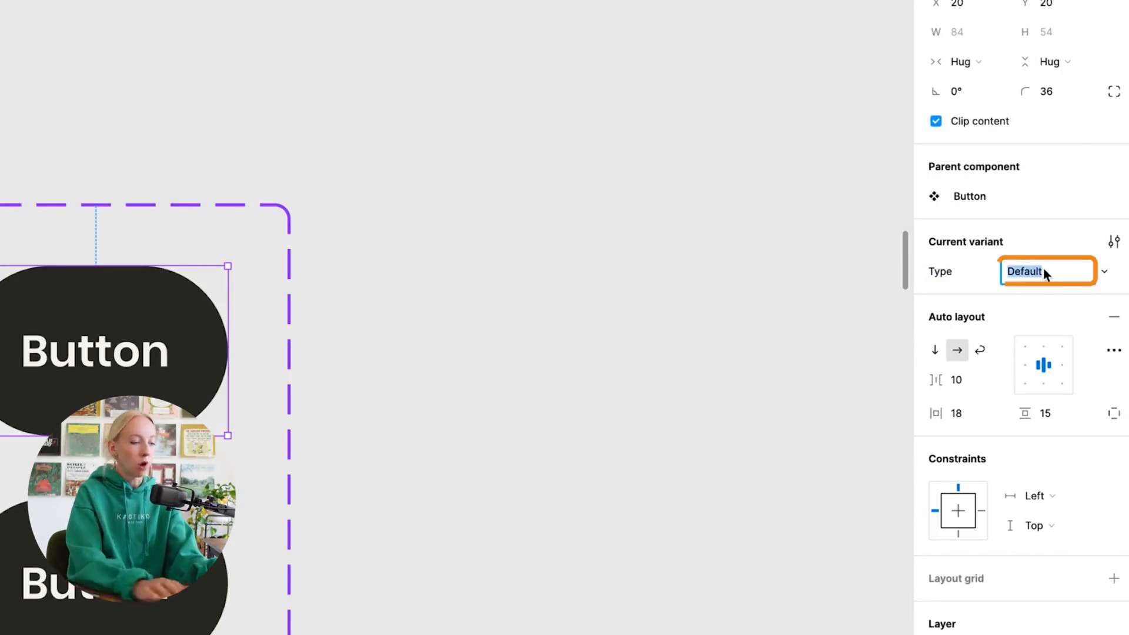
text(Filled)
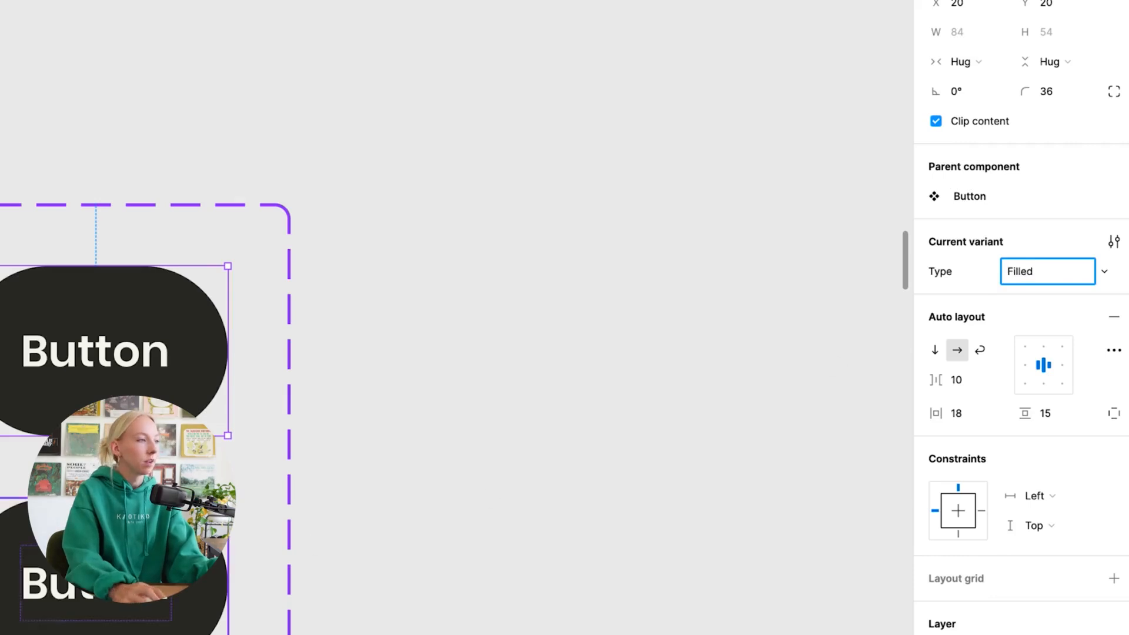
Step: Set the Type value of the second variant to Ghost
click(118, 553)
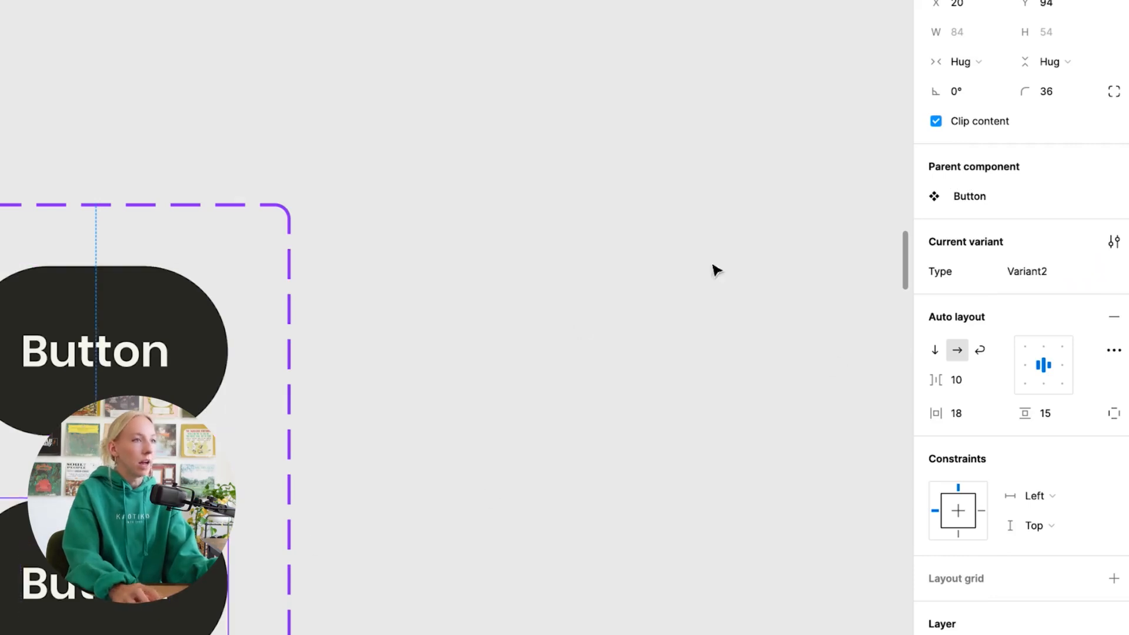
click(1039, 272)
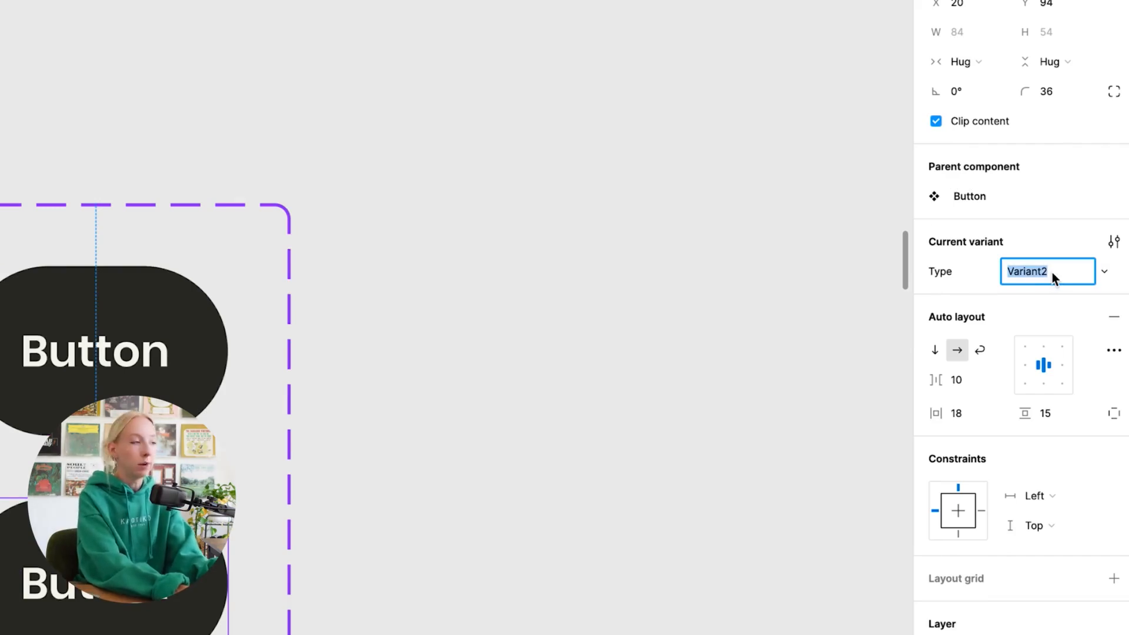
text(Ghost)
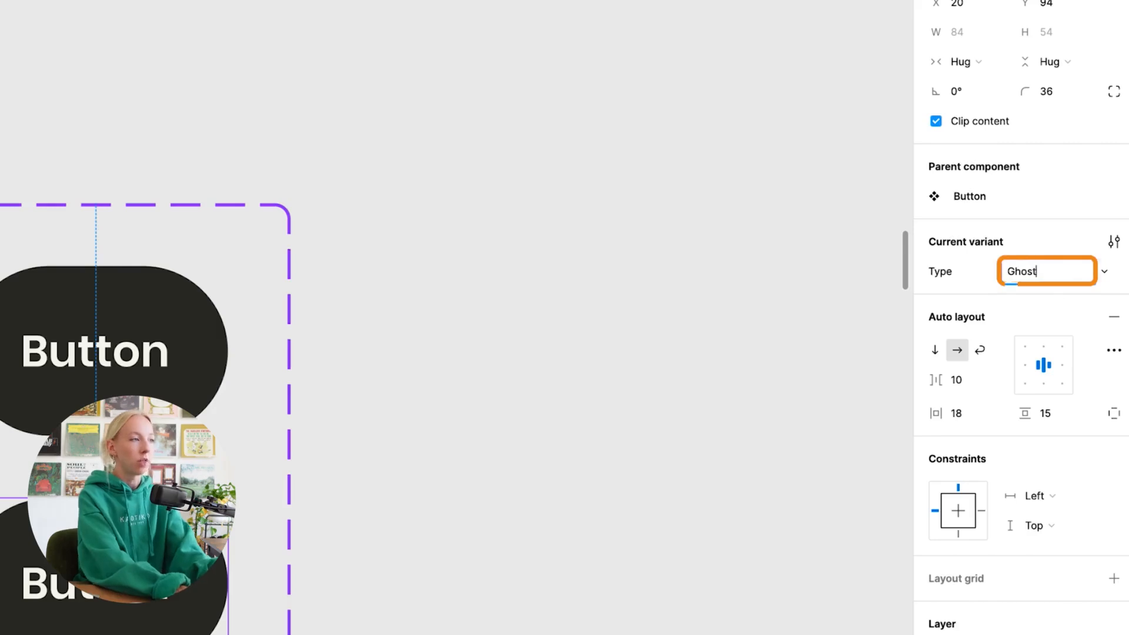
key(Return)
click(534, 347)
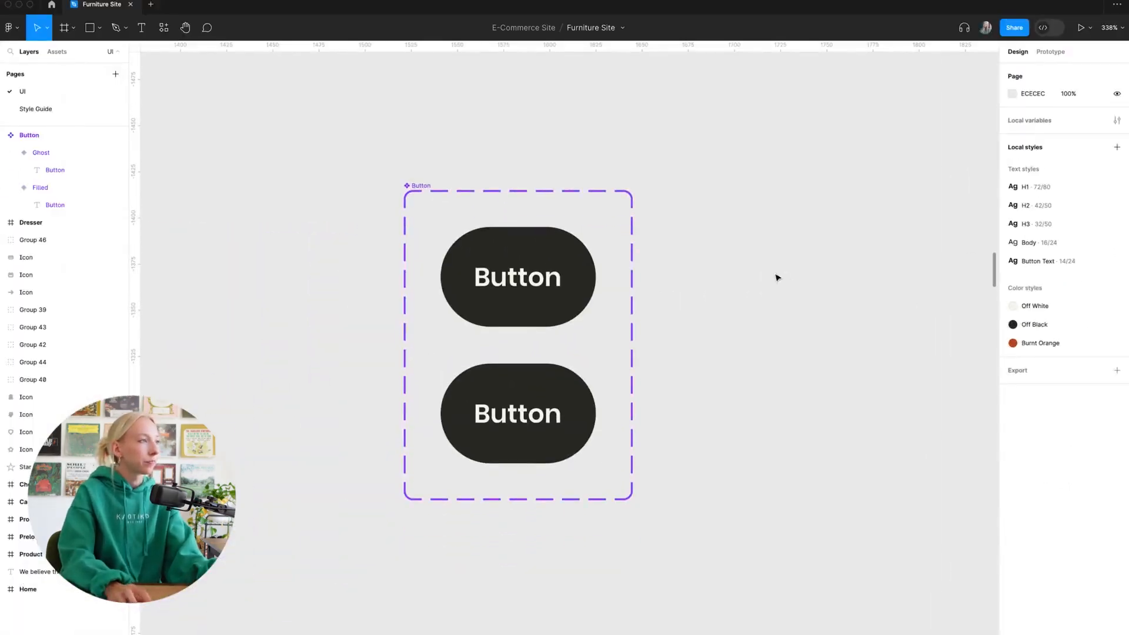
Step: Add a third variant to the Button component set and set its Type value to White
click(422, 189)
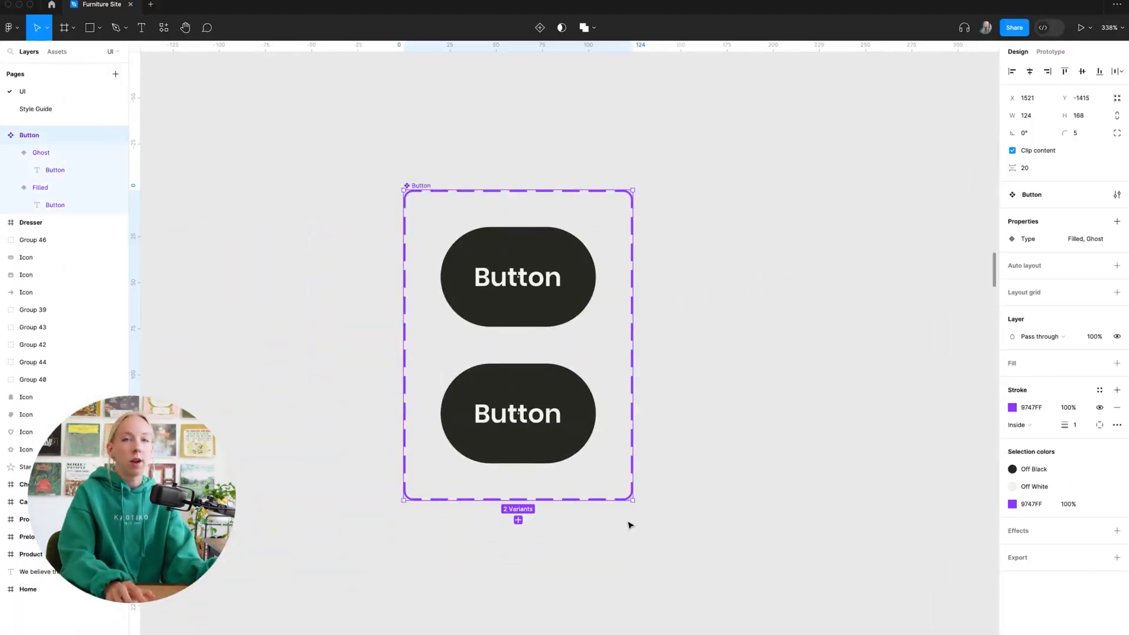
click(518, 520)
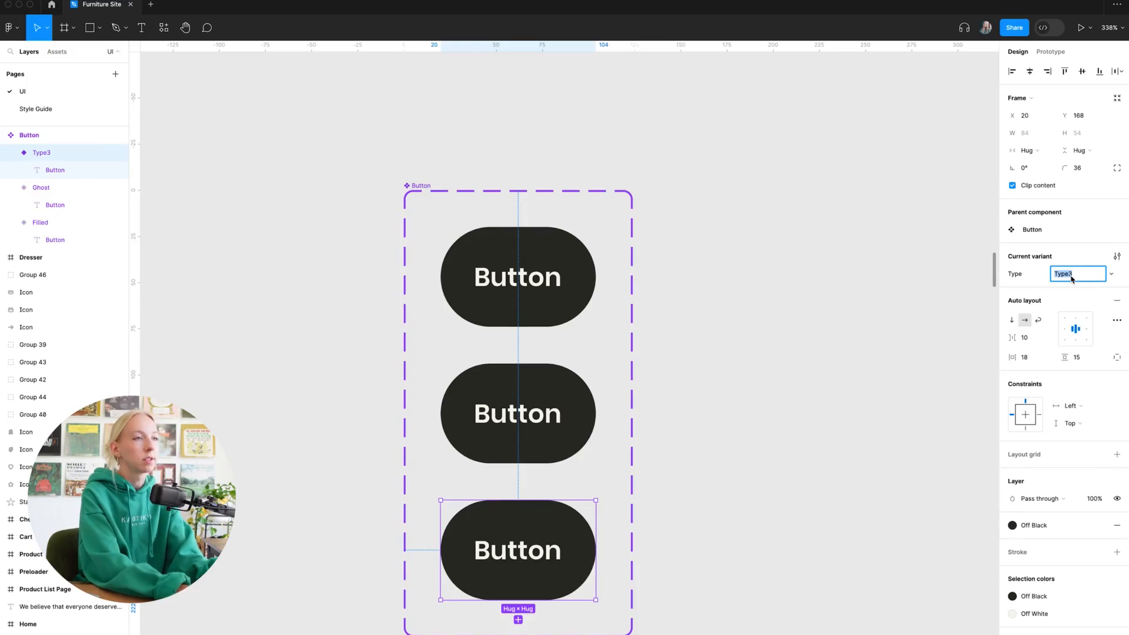
text(White)
key(Return)
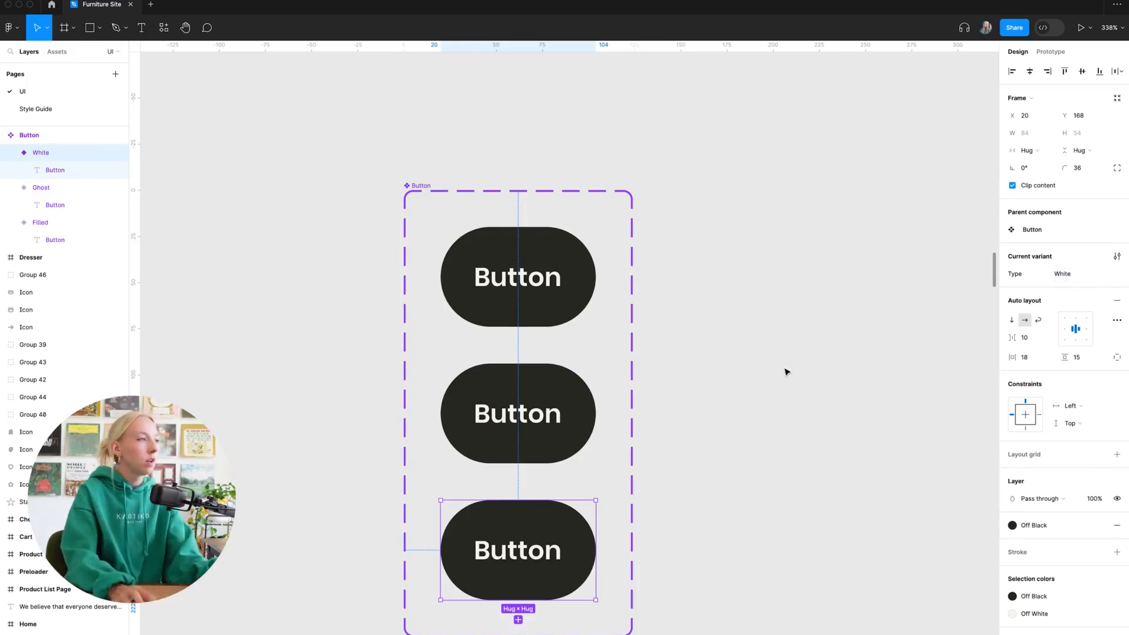
click(635, 376)
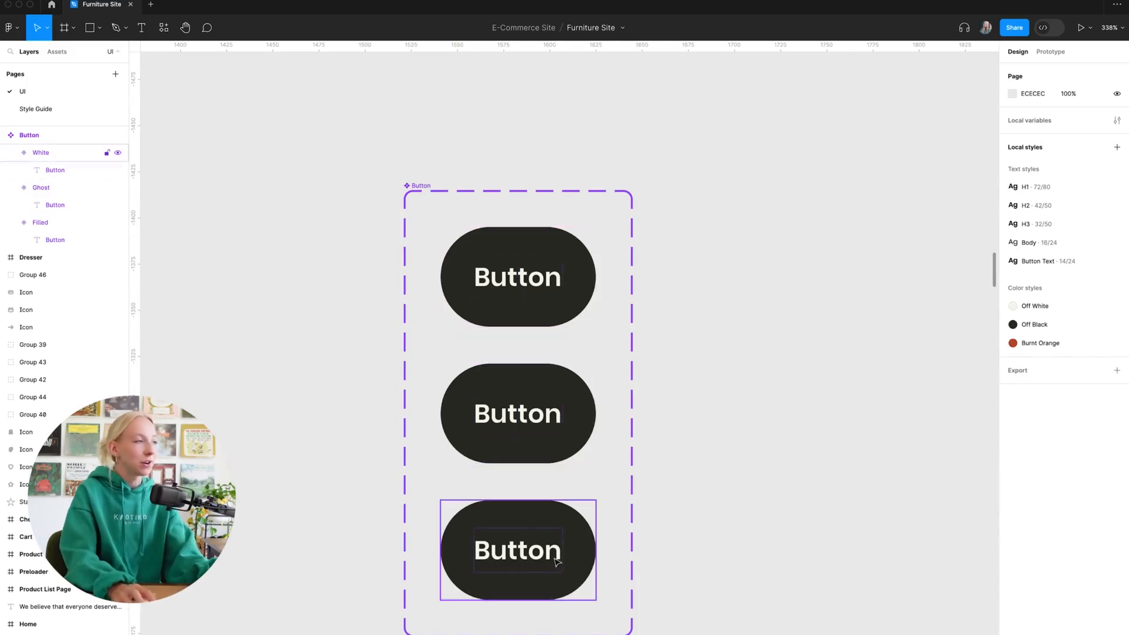
scroll(530, 350, right, 1)
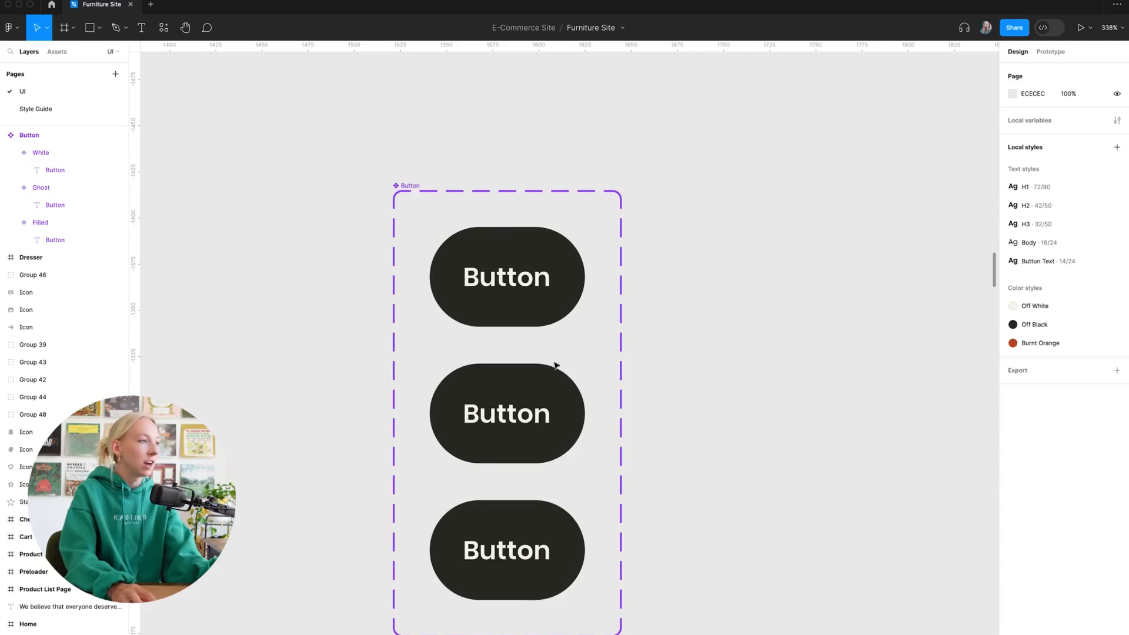
Step: Remove the fill from the Ghost variant and give it a stroke in the Off Black colour style
click(551, 380)
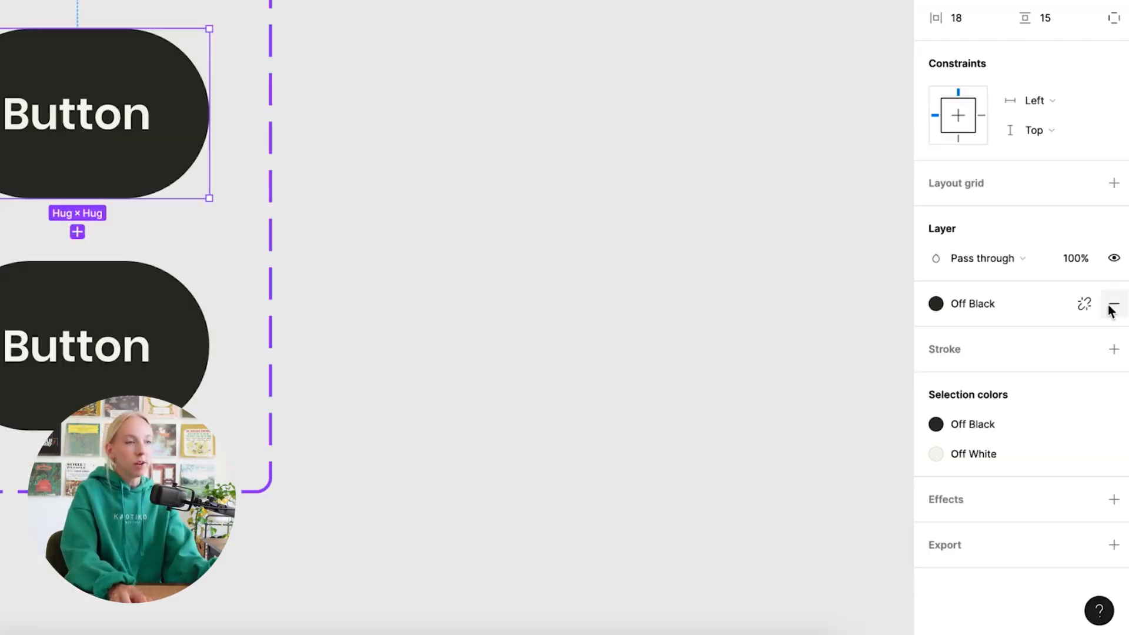
click(1117, 527)
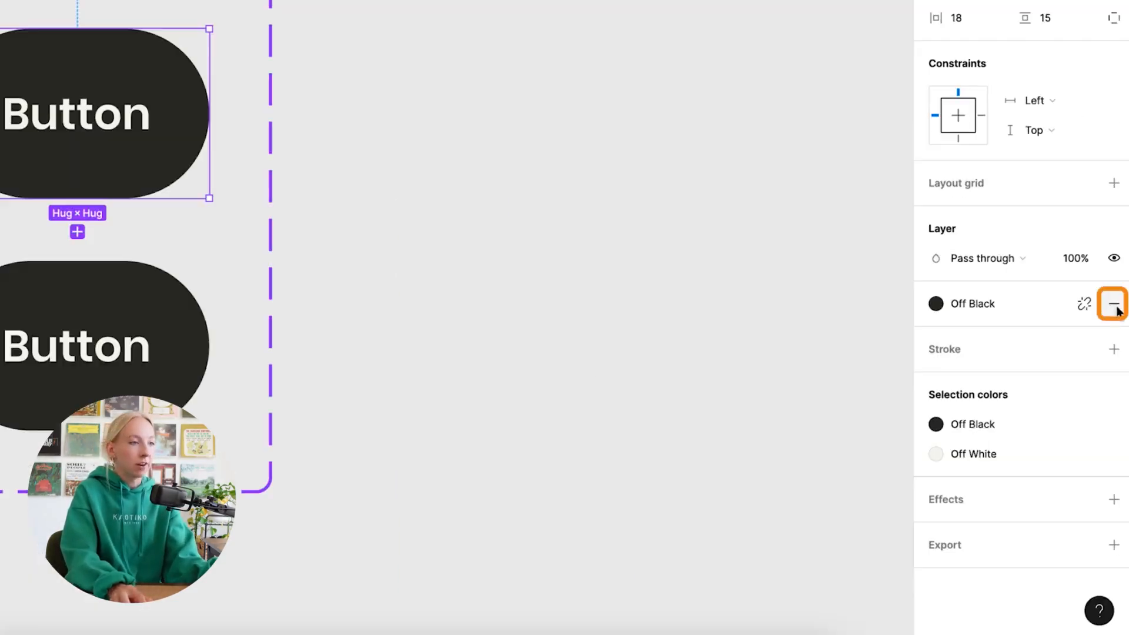
click(1115, 350)
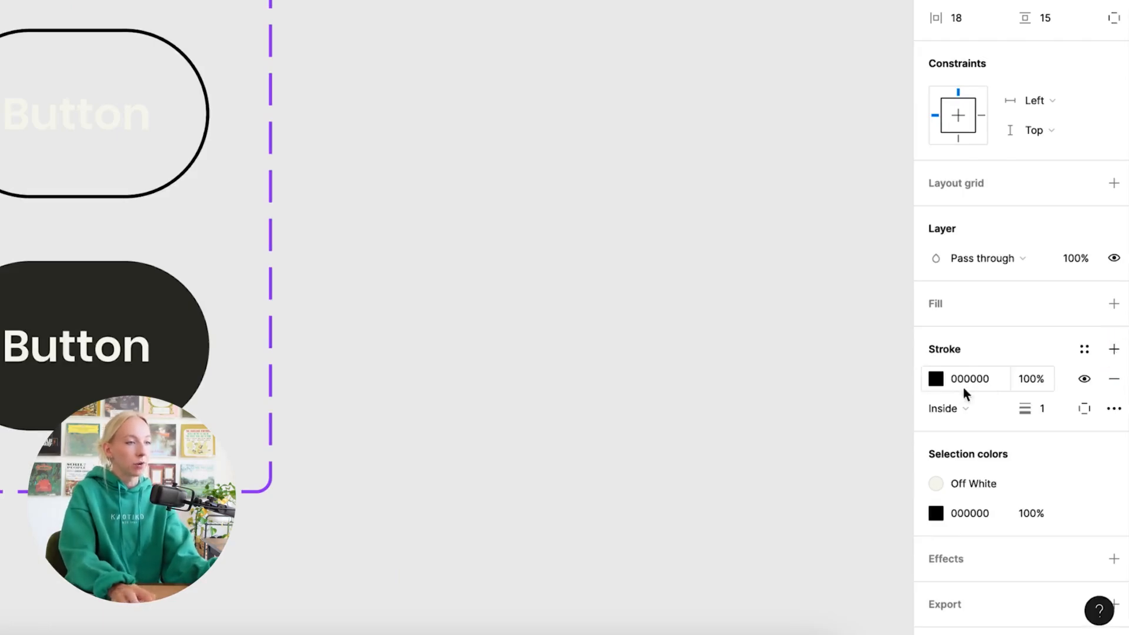
click(936, 379)
click(920, 167)
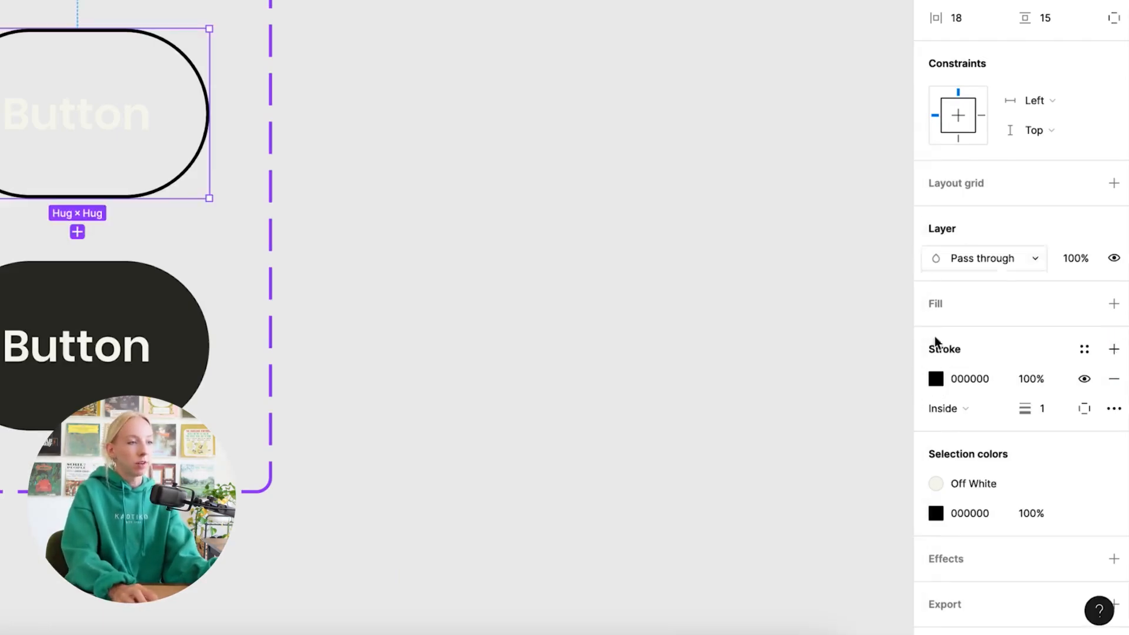
click(1085, 349)
click(790, 512)
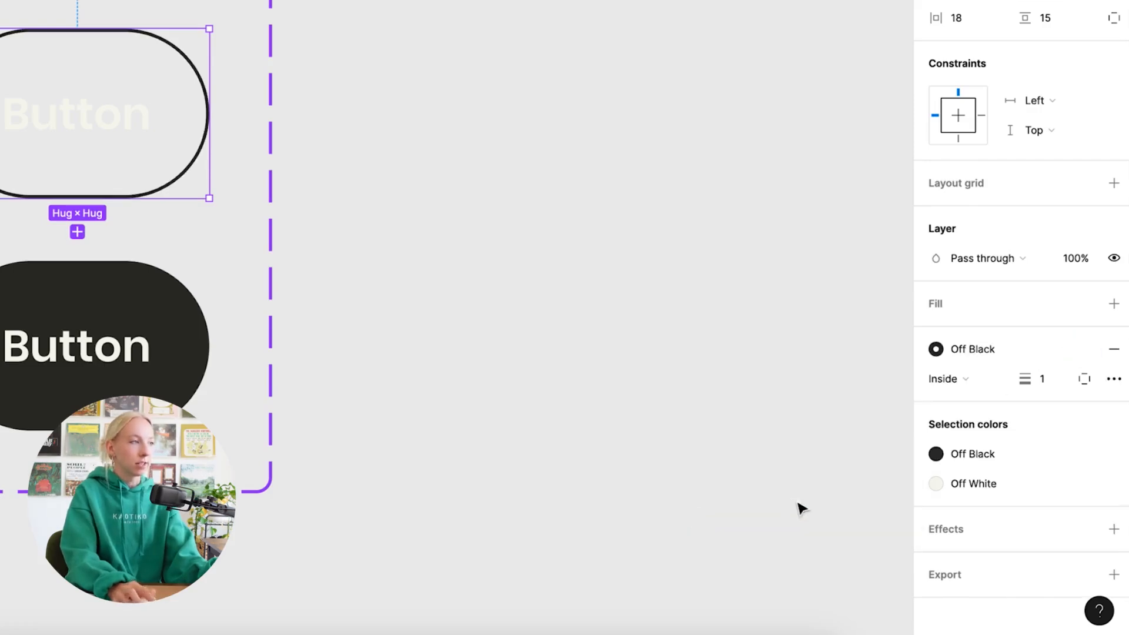
Step: Set the stroke width of the Ghost variant to 2
click(1050, 388)
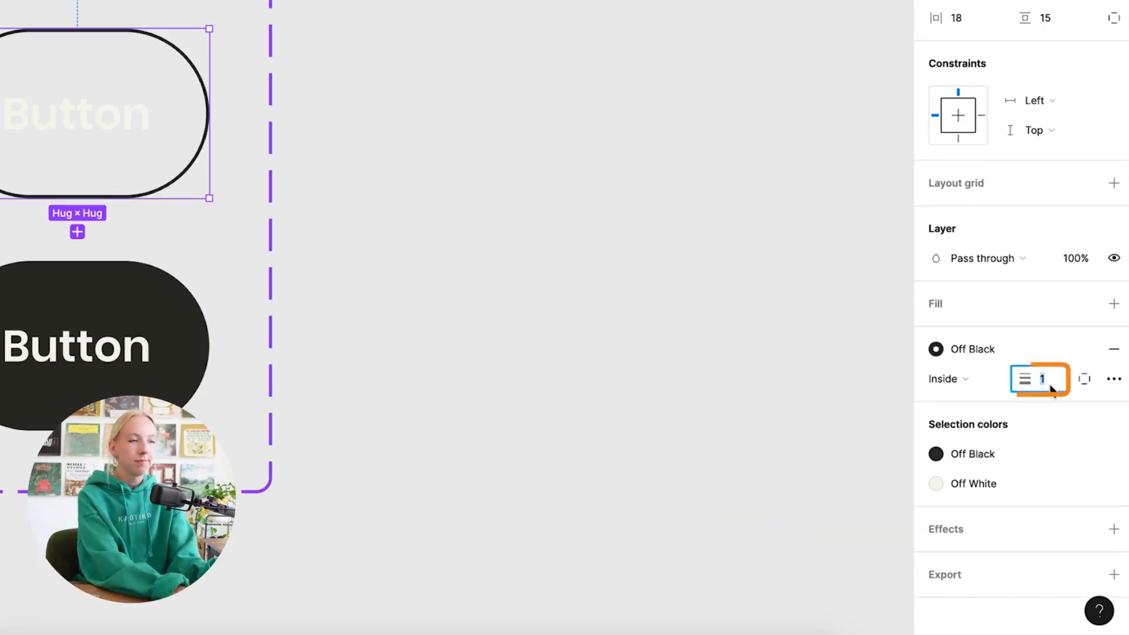
text(2)
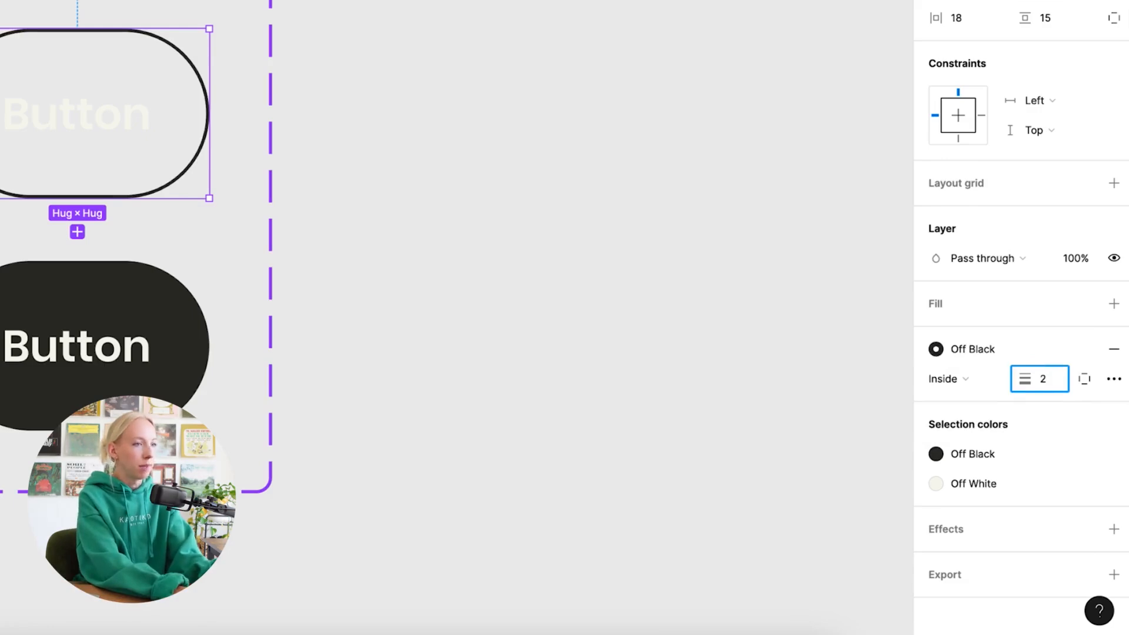
key(Return)
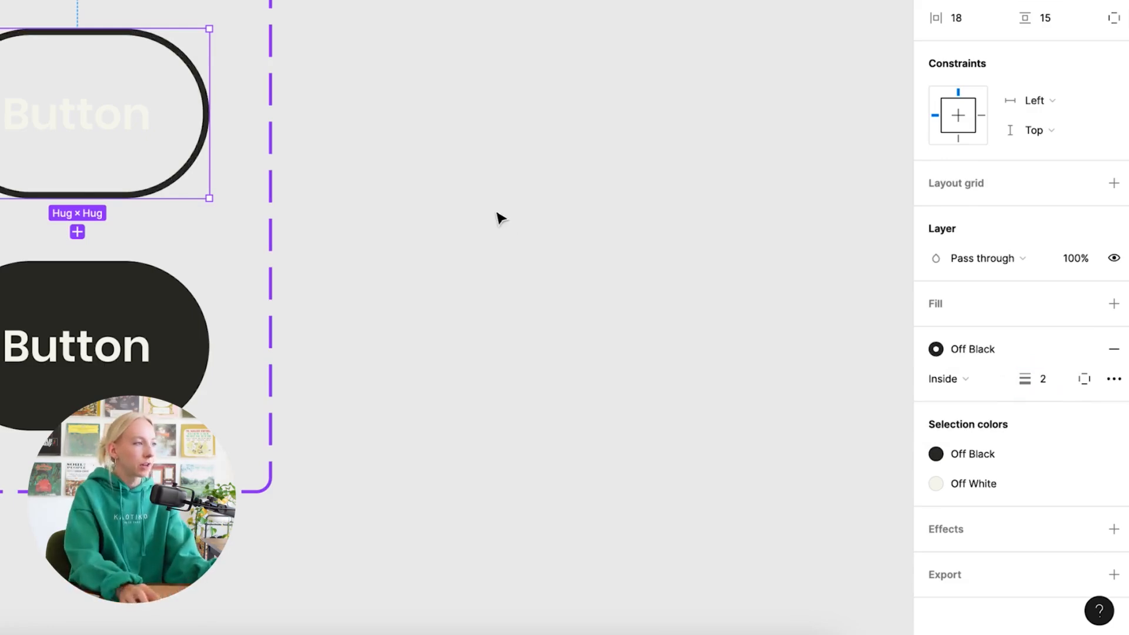
Step: Set the label text of the Ghost variant to the Off Black colour style
double_click(95, 125)
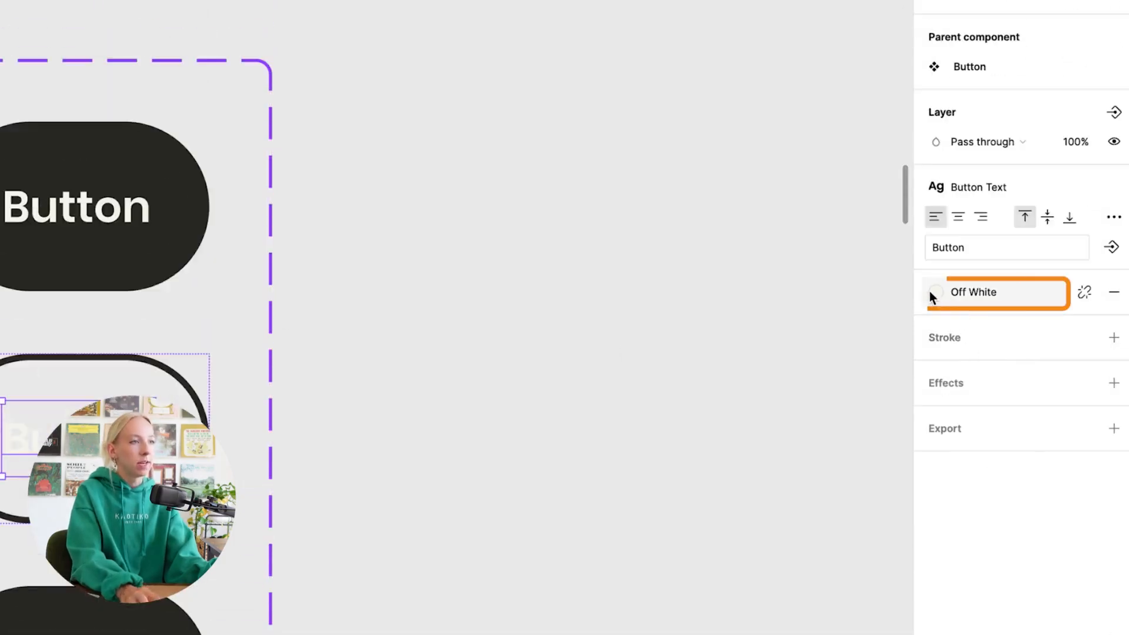
click(934, 292)
click(828, 441)
click(659, 419)
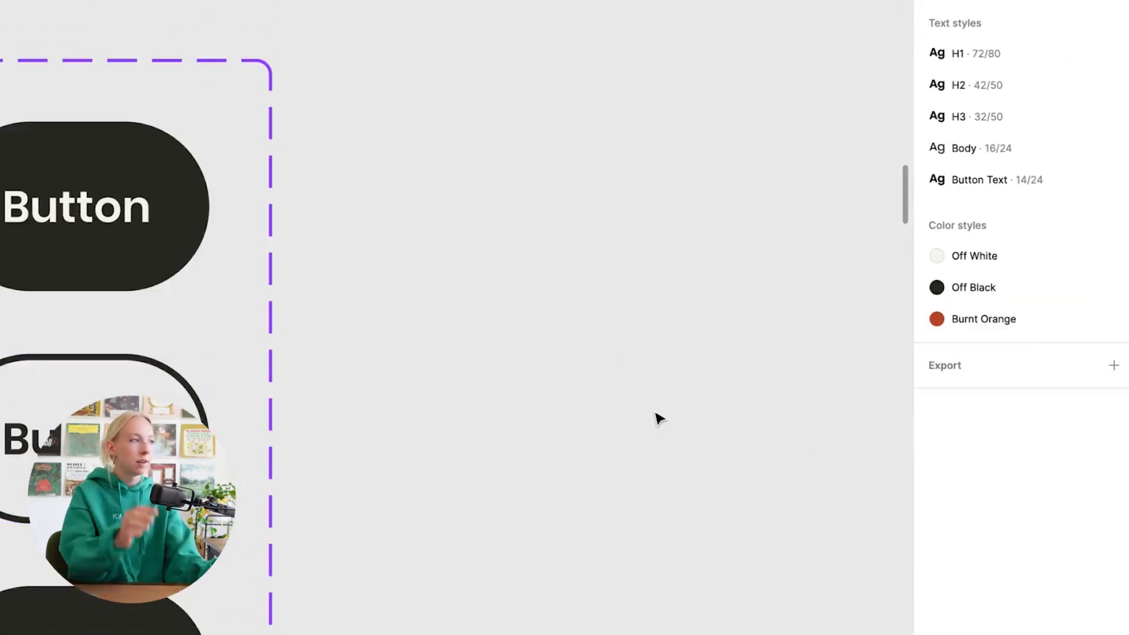
click(13, 466)
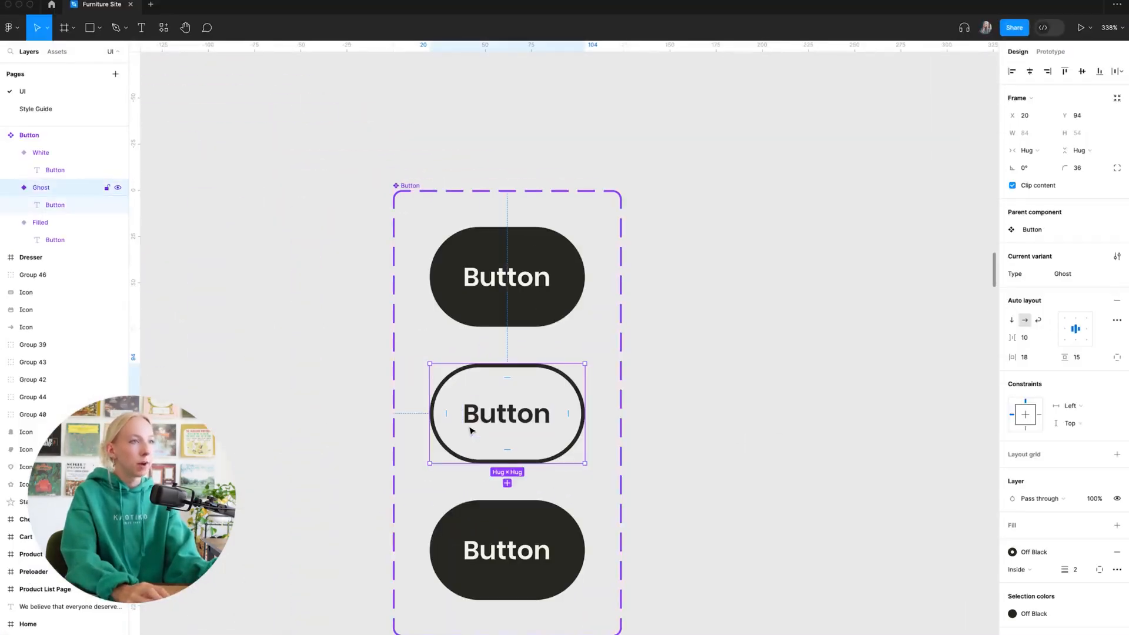
Step: Set the fill of the White variant to the Off White colour style
click(566, 541)
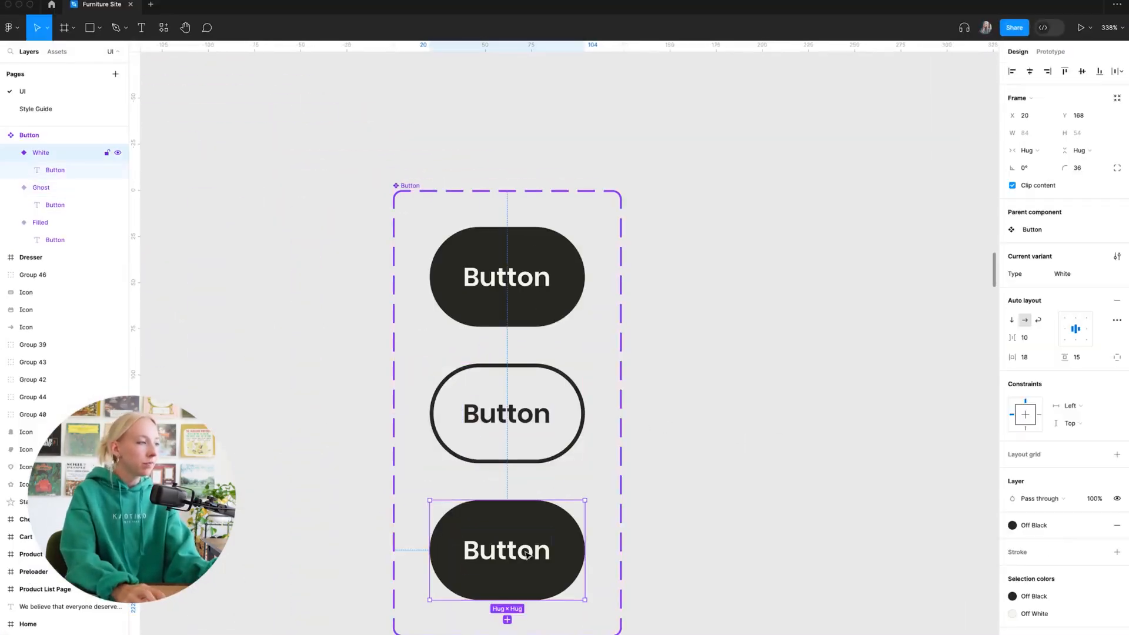
scroll(633, 519, down, 2)
scroll(633, 518, down, 2)
key(plus)
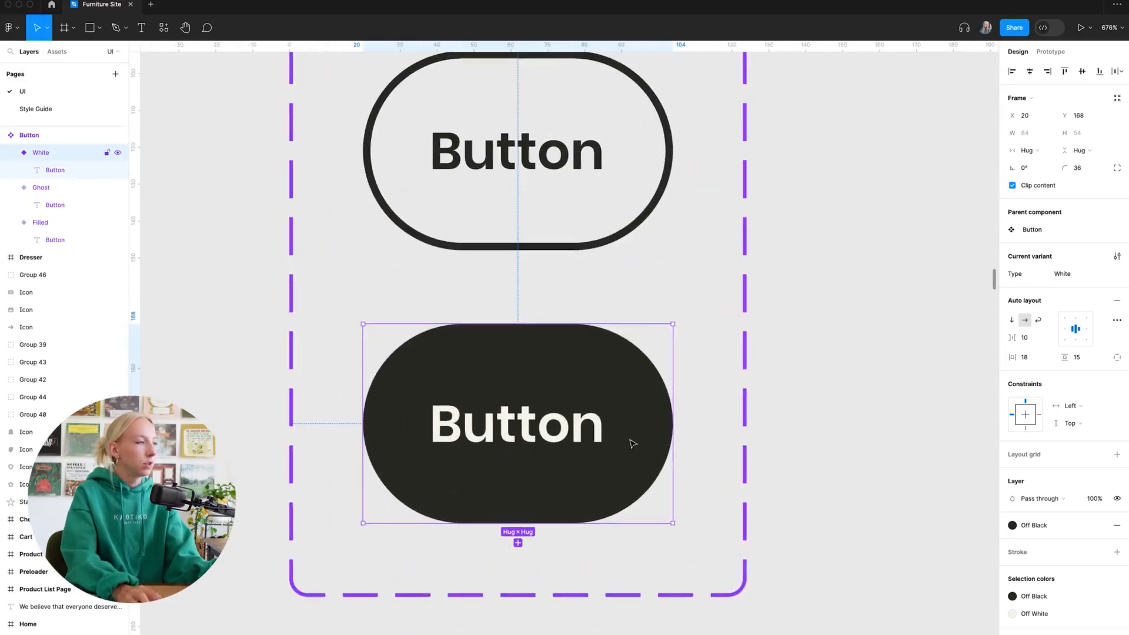
click(884, 393)
click(626, 374)
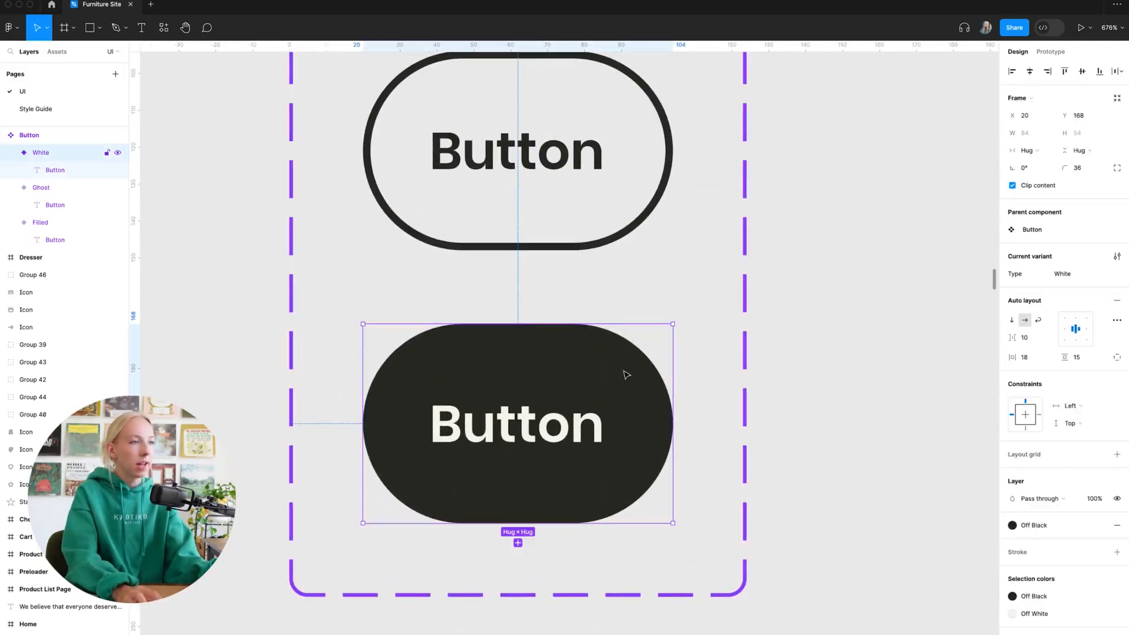
click(1014, 526)
click(963, 596)
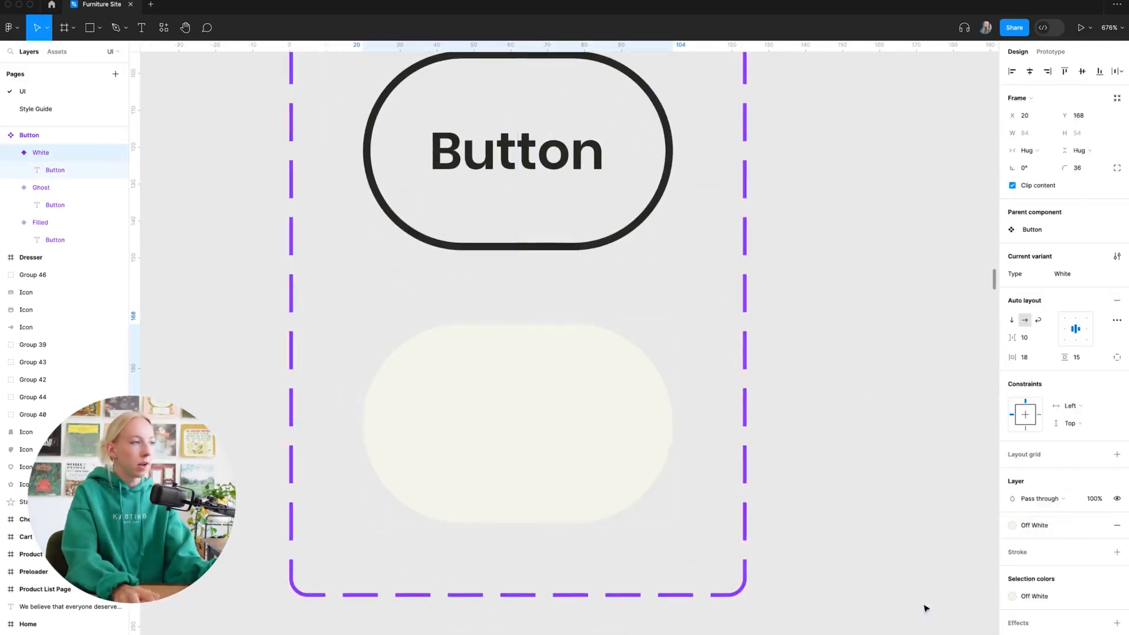
Step: Set the label text of the White variant to the Off Black colour style
double_click(564, 459)
click(1012, 327)
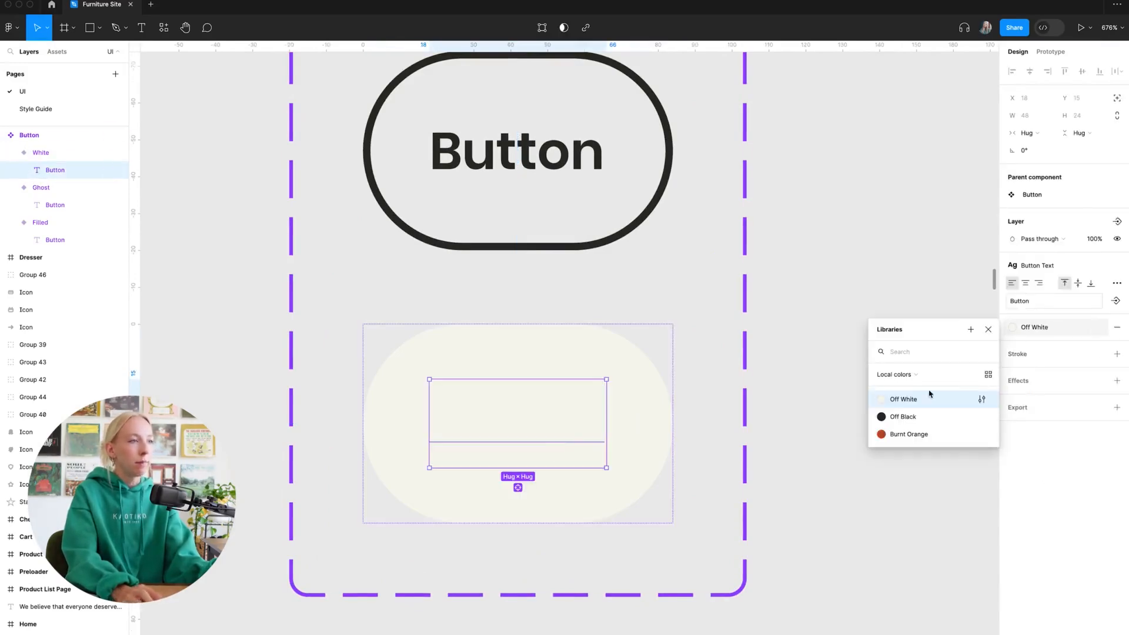
click(915, 416)
click(791, 402)
scroll(686, 383, down, 5)
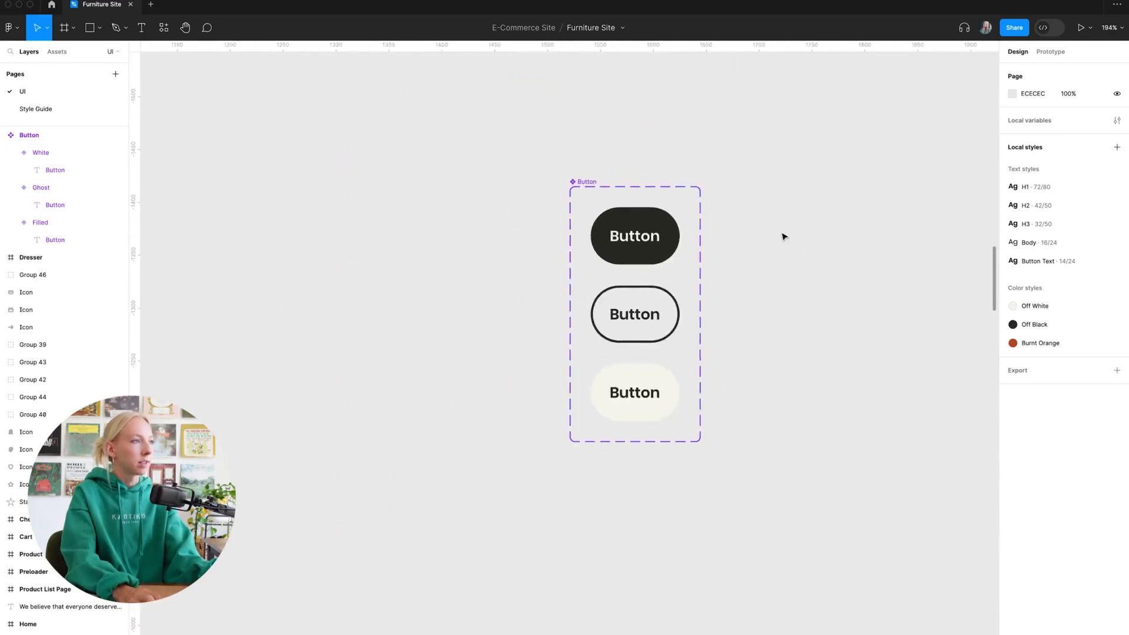
scroll(782, 237, up, 3)
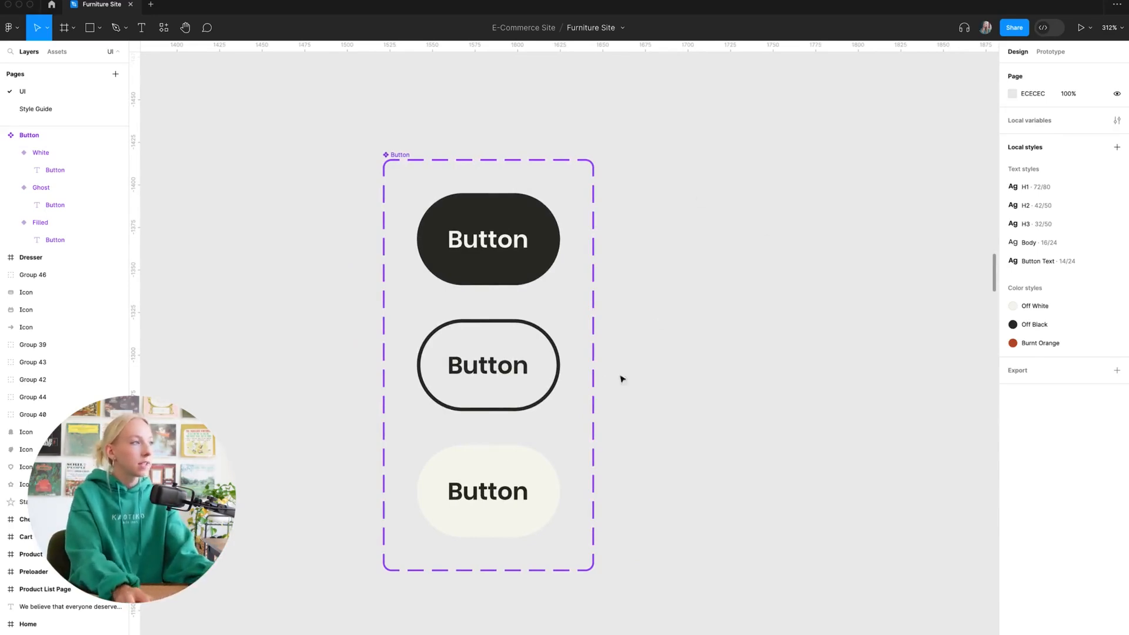
scroll(535, 488, right, 2)
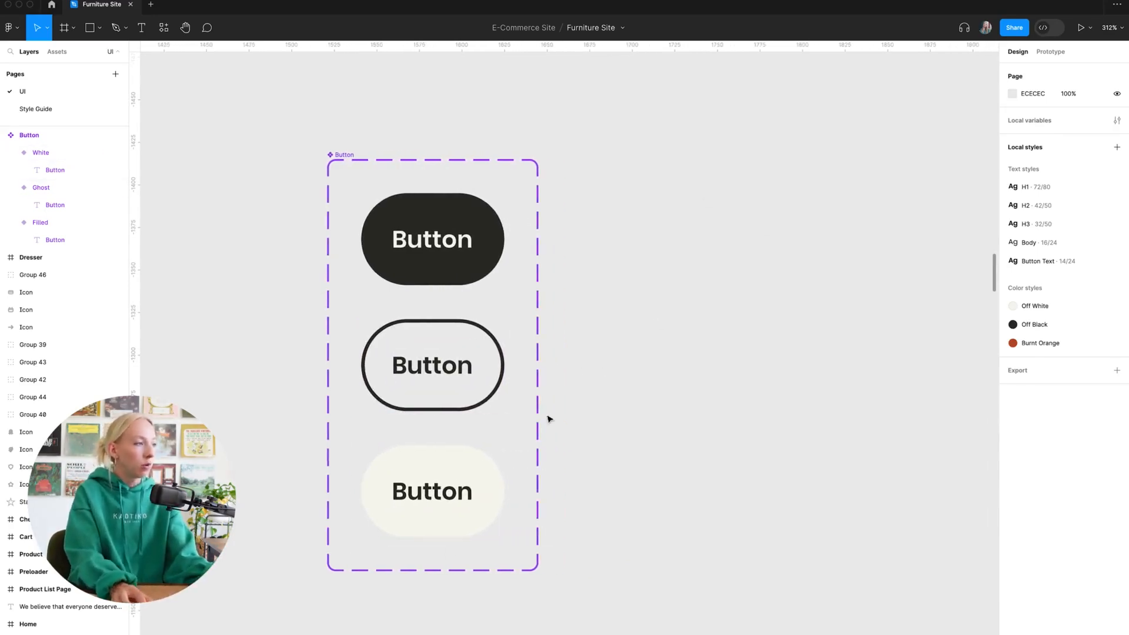
Step: Place an instance of the Filled button variant on the canvas beside the component set
click(343, 156)
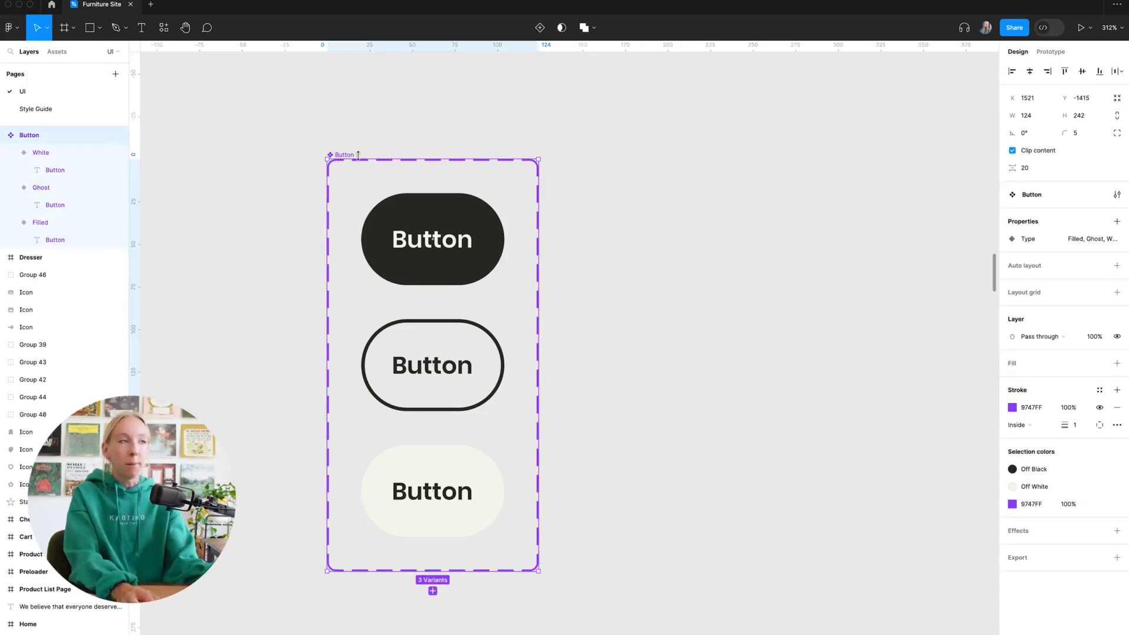
scroll(360, 247, right, 3)
click(357, 250)
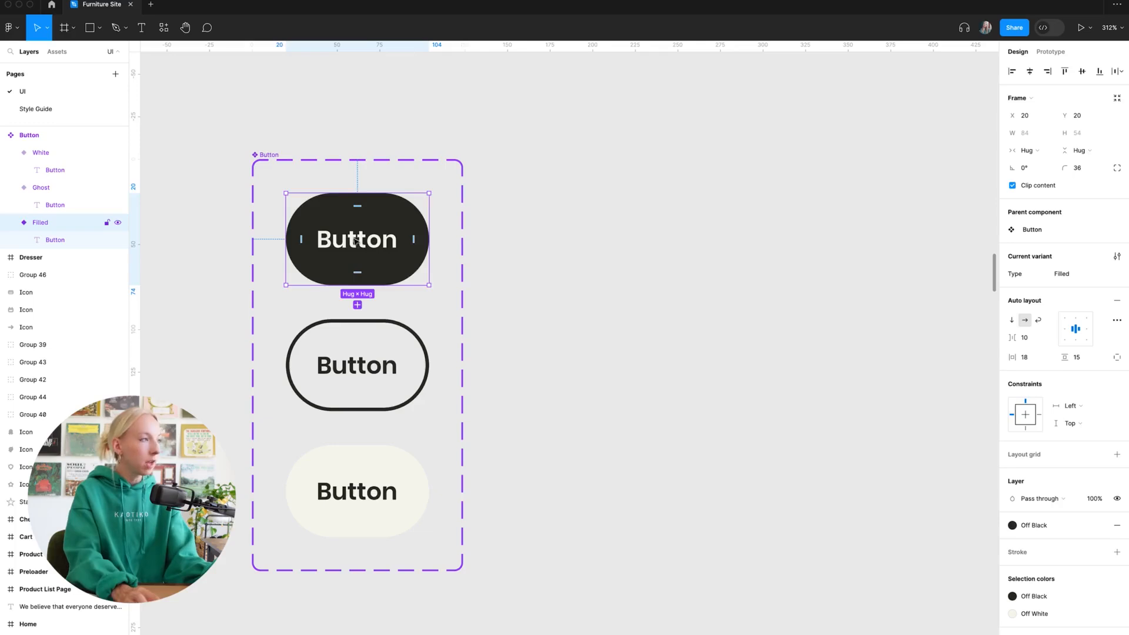
drag(358, 236, 760, 271)
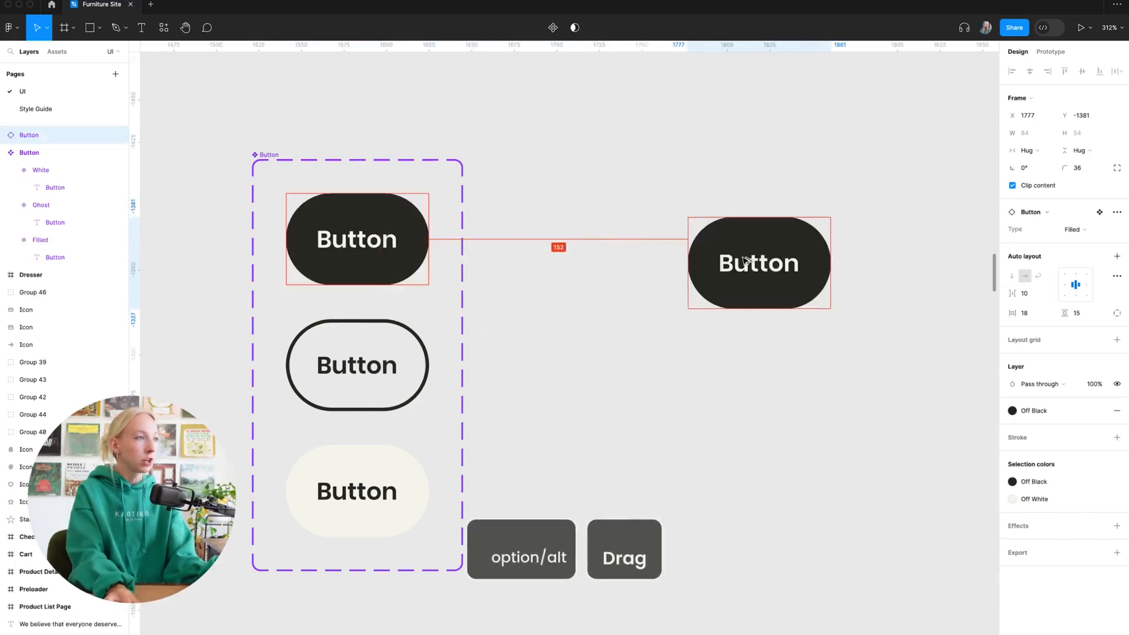
scroll(845, 255, up, 5)
scroll(881, 356, down, 5)
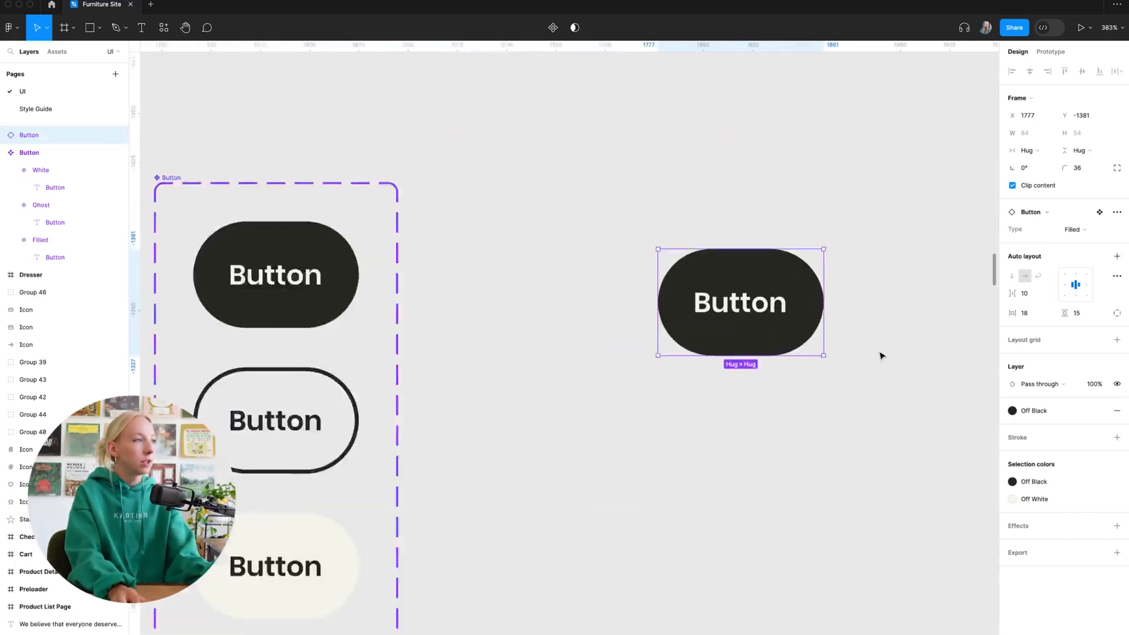
drag(802, 307, 727, 348)
scroll(729, 341, down, 2)
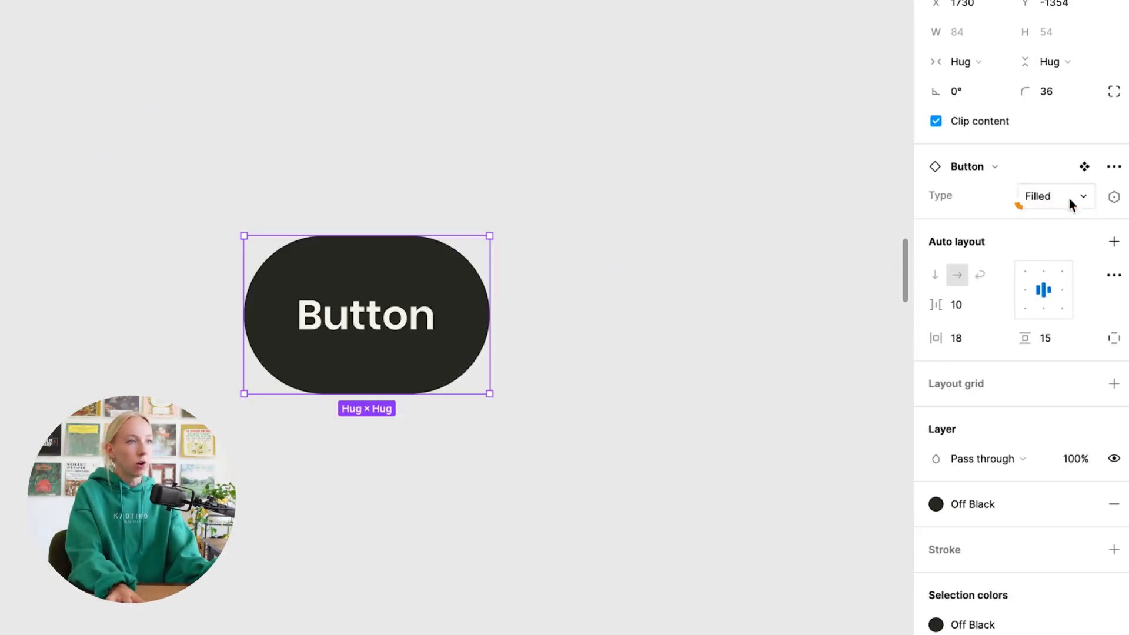
Step: Switch the button instance's Type to Ghost, to White and back to Filled
click(1065, 201)
click(1067, 217)
click(1067, 195)
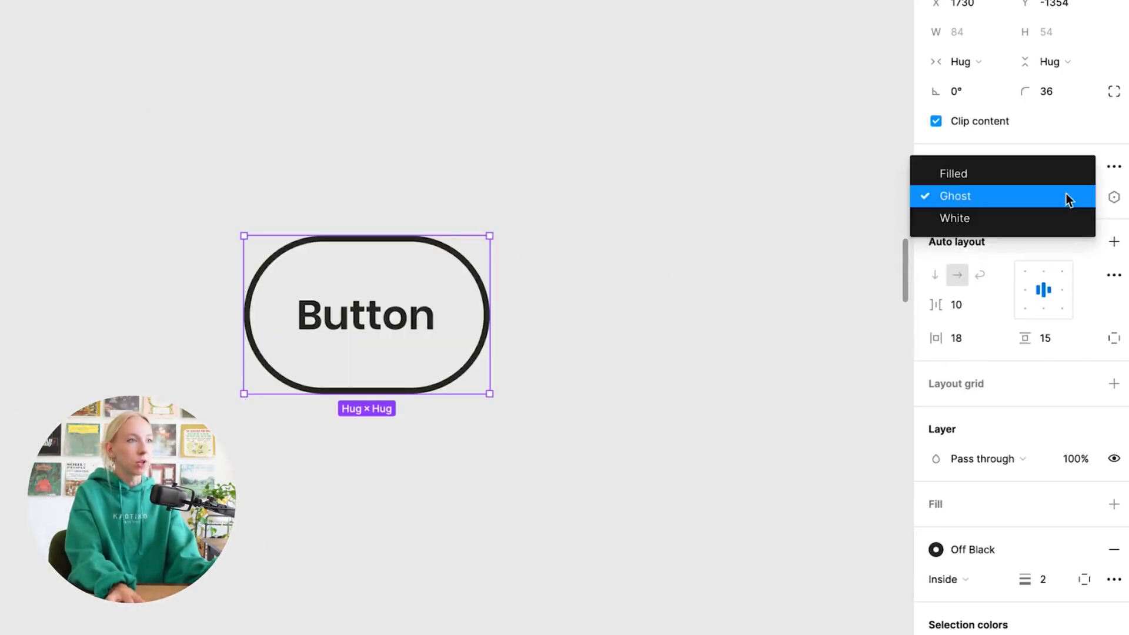
click(1059, 232)
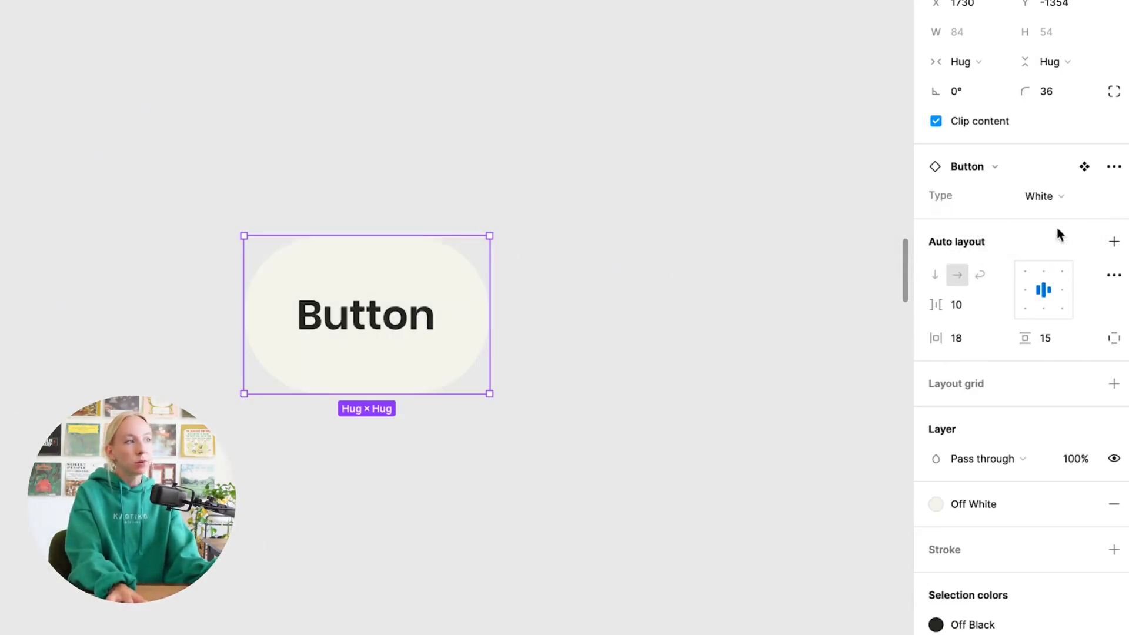
click(1050, 194)
click(1011, 154)
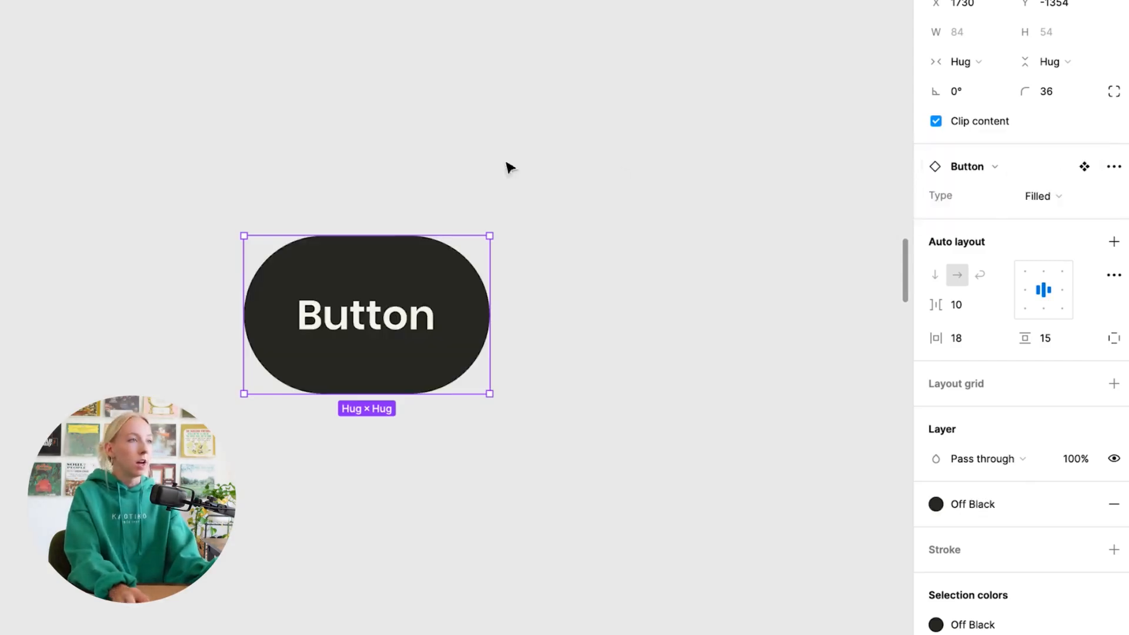
click(510, 167)
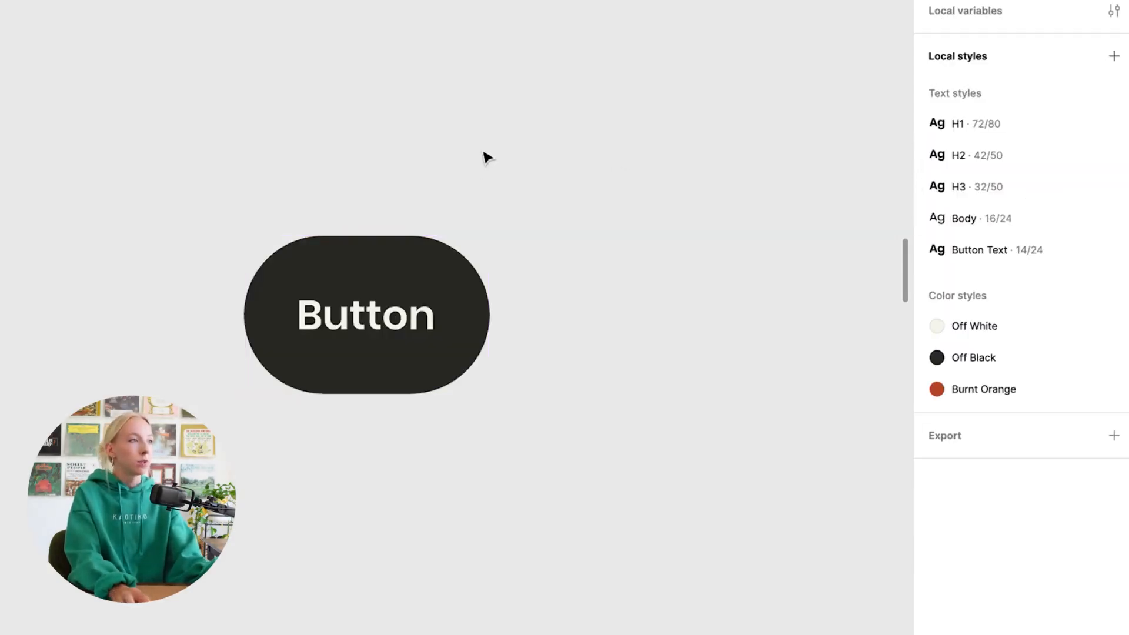
Step: Delete the button instance placed beside the component set
click(386, 287)
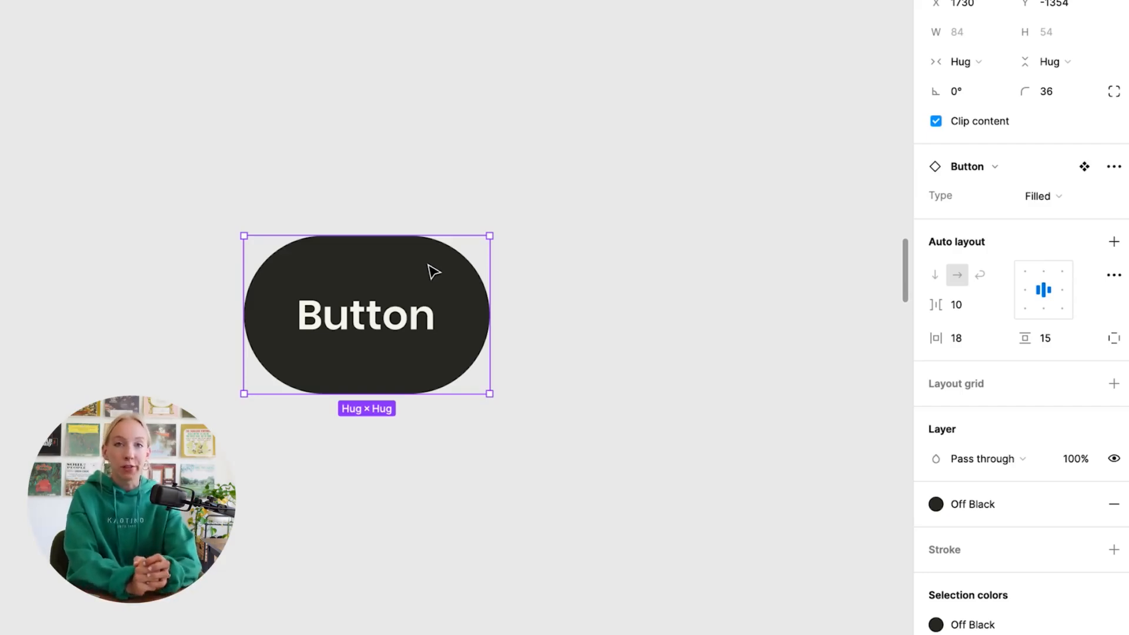
click(446, 220)
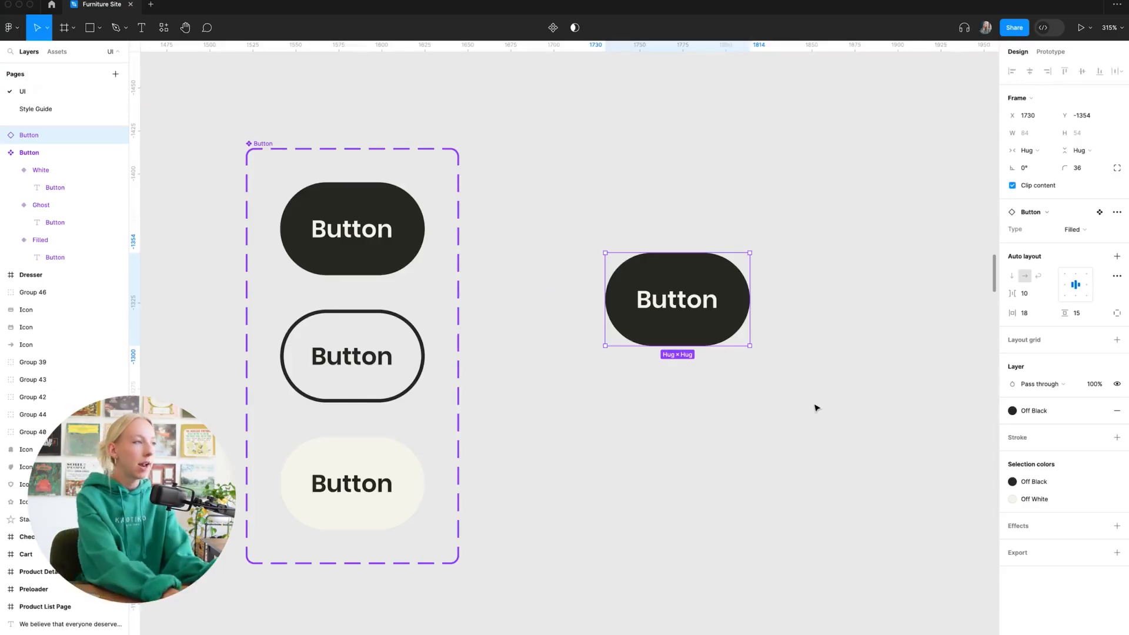
key(Delete)
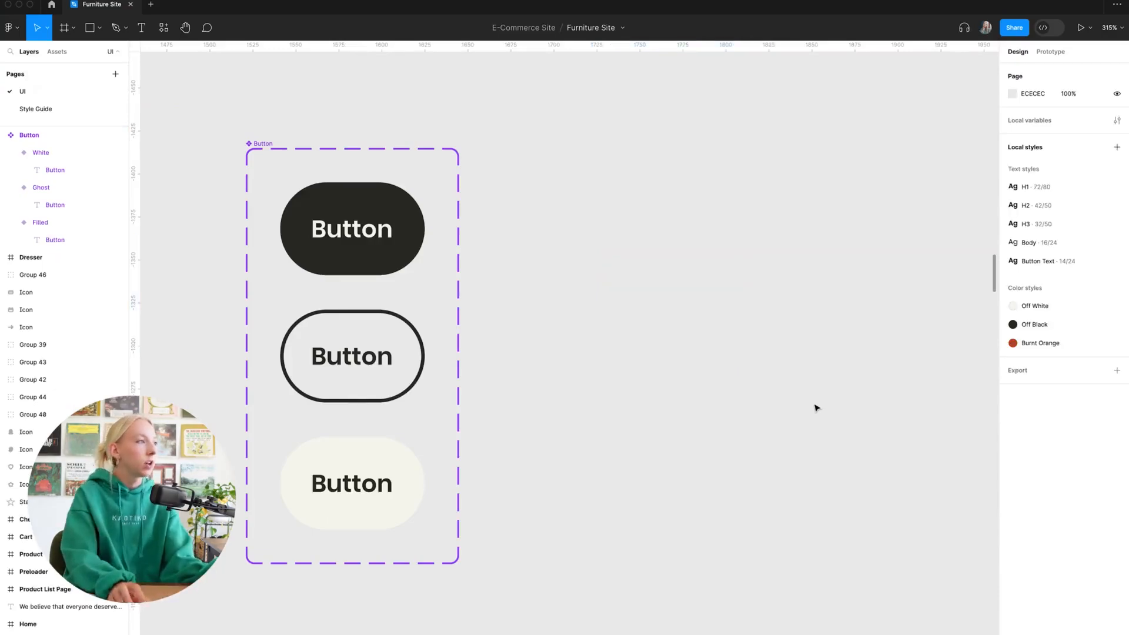
Step: Look over the two columns of icons beside the Button component and inspect the cart and card icons
scroll(441, 323, down, 6)
scroll(507, 330, up, 3)
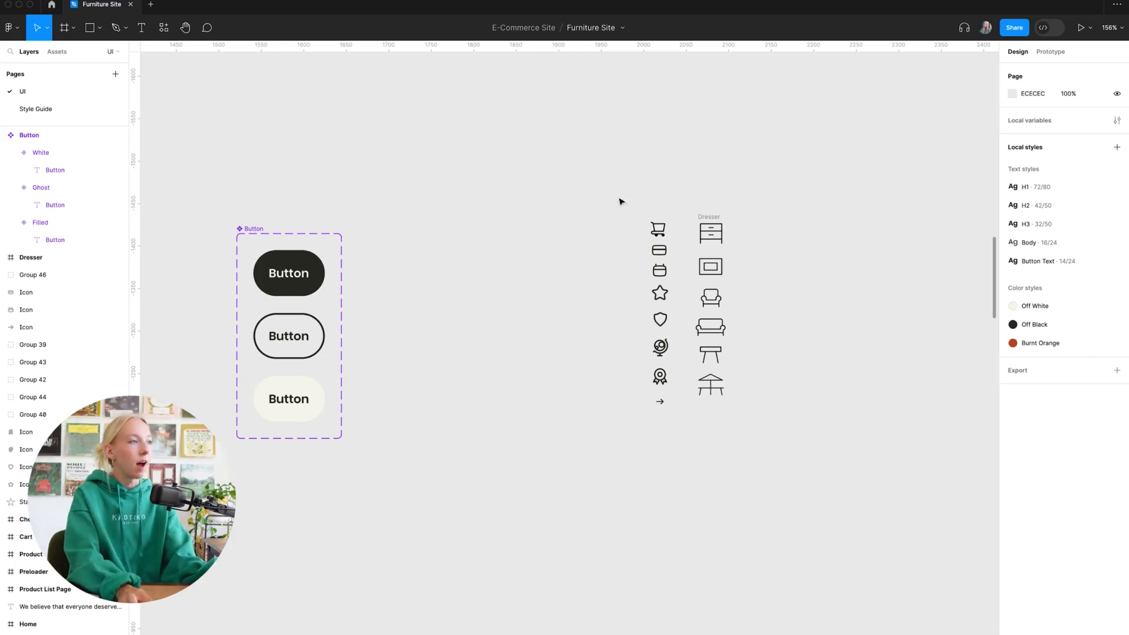
drag(619, 197, 767, 477)
click(533, 523)
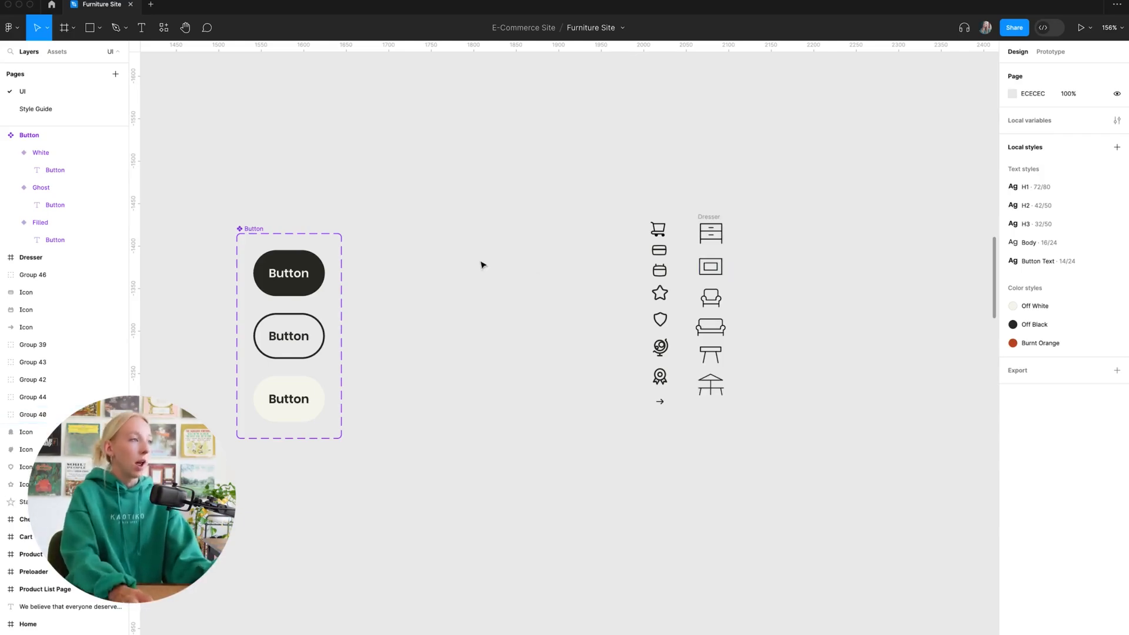
scroll(481, 264, left, 1)
scroll(700, 225, up, 5)
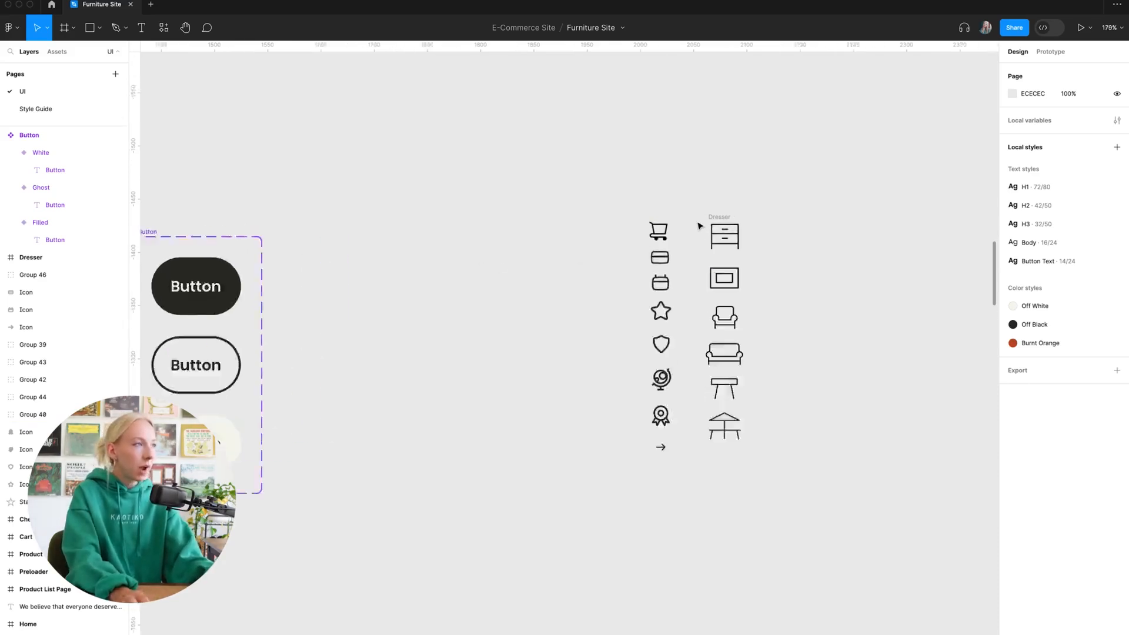
scroll(700, 225, down, 4)
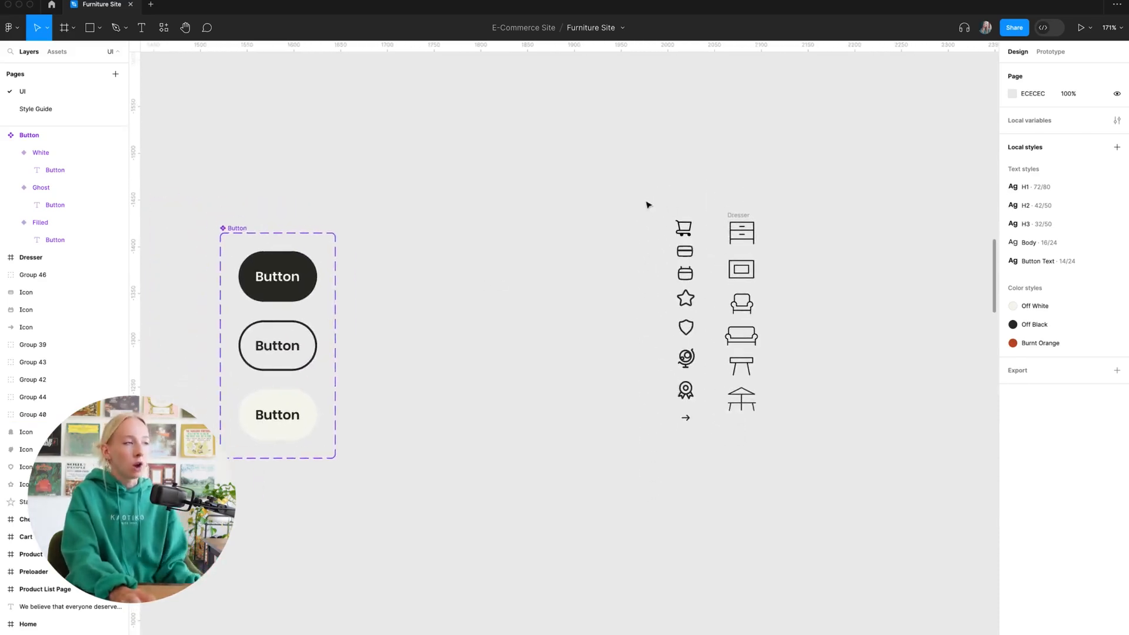
drag(634, 191, 865, 469)
click(866, 468)
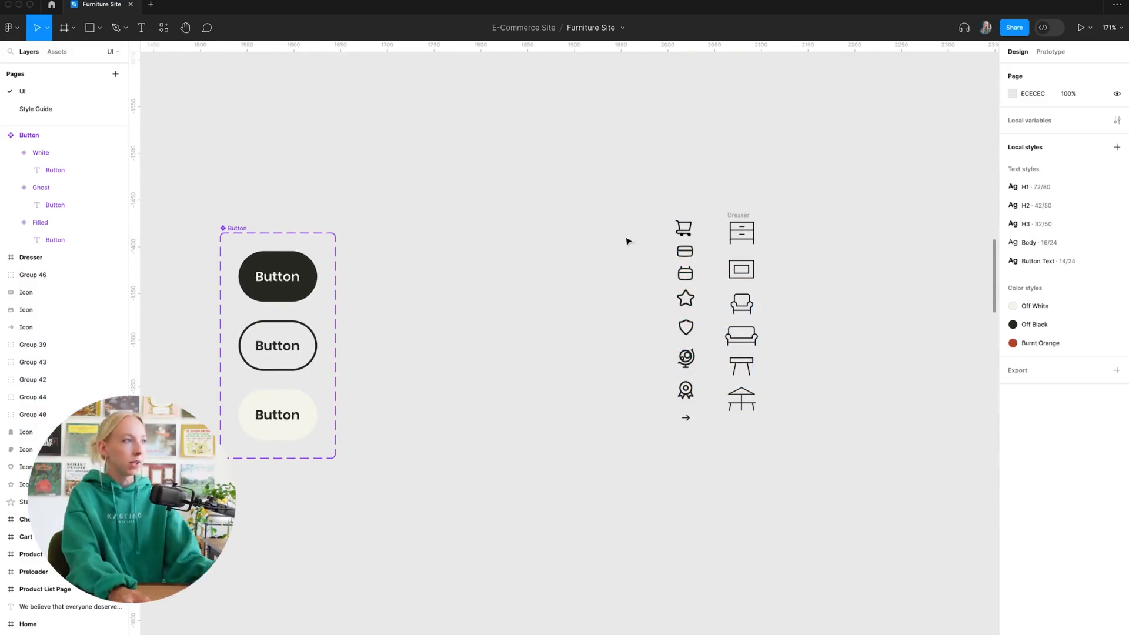
scroll(654, 243, up, 5)
click(723, 226)
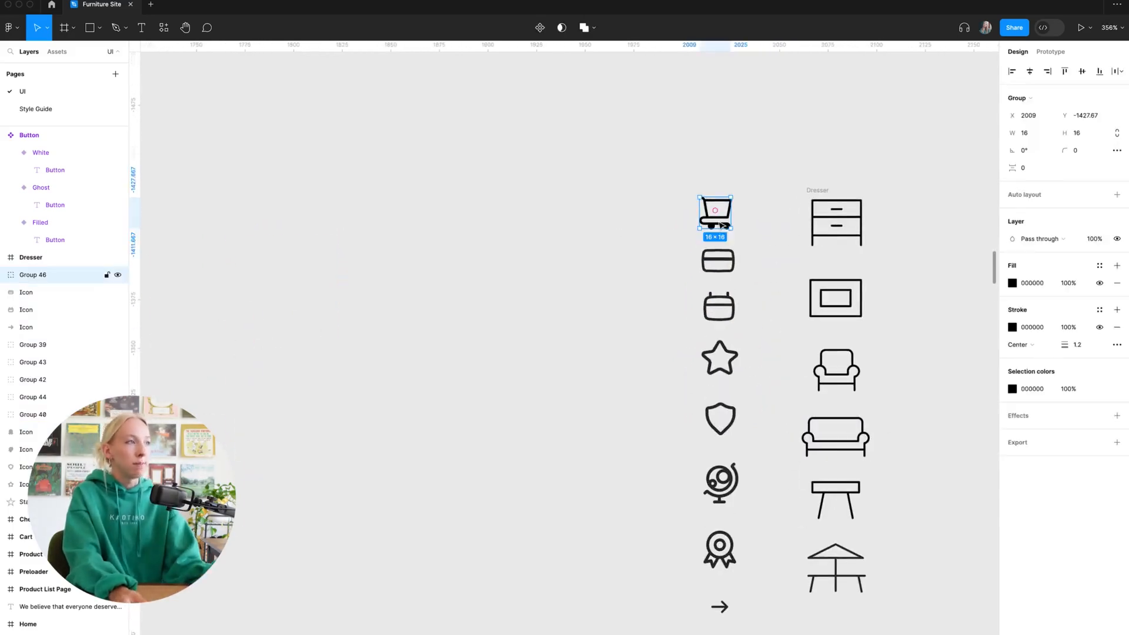
click(727, 266)
click(733, 273)
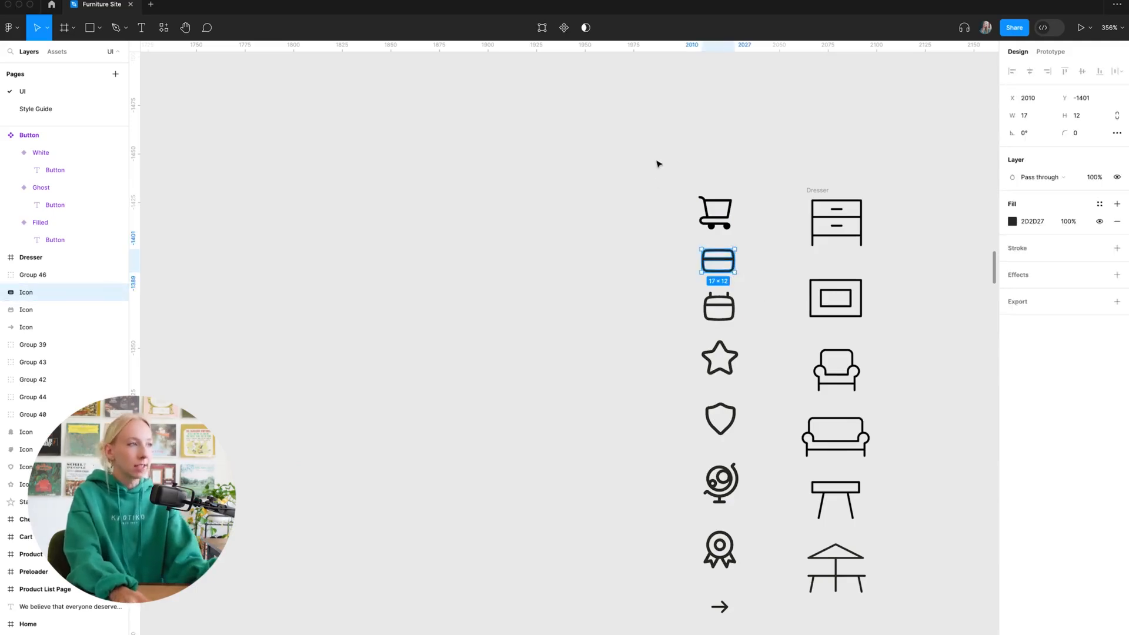
Step: Move the whole column of small icons away from the furniture icons, putting the cart icon at about X 1984
drag(653, 155, 785, 634)
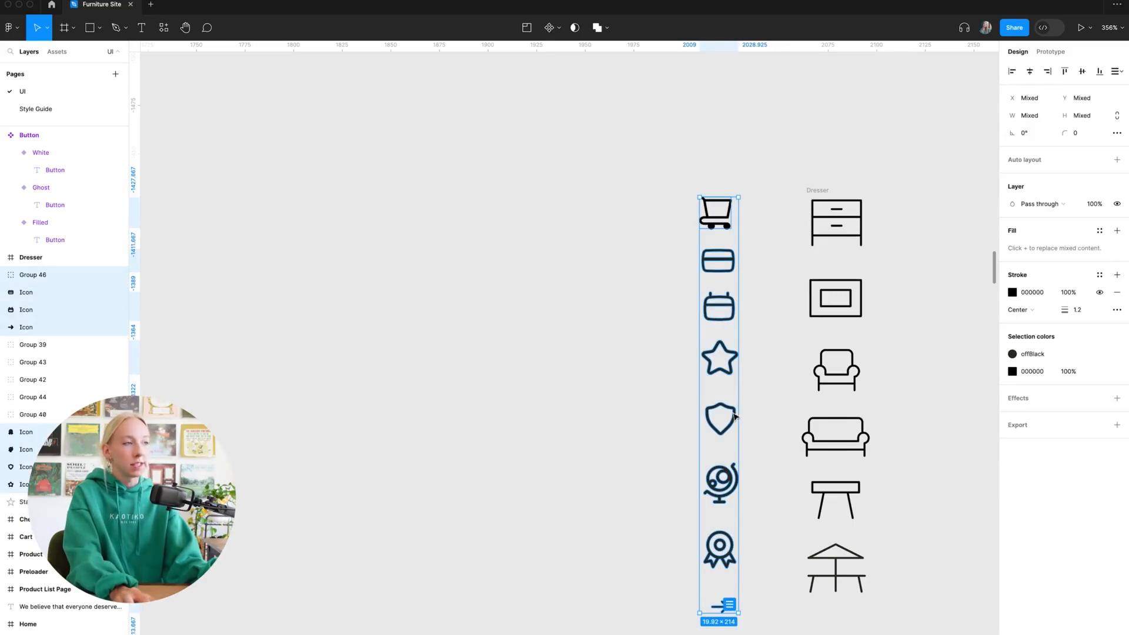
drag(729, 605, 681, 605)
click(753, 314)
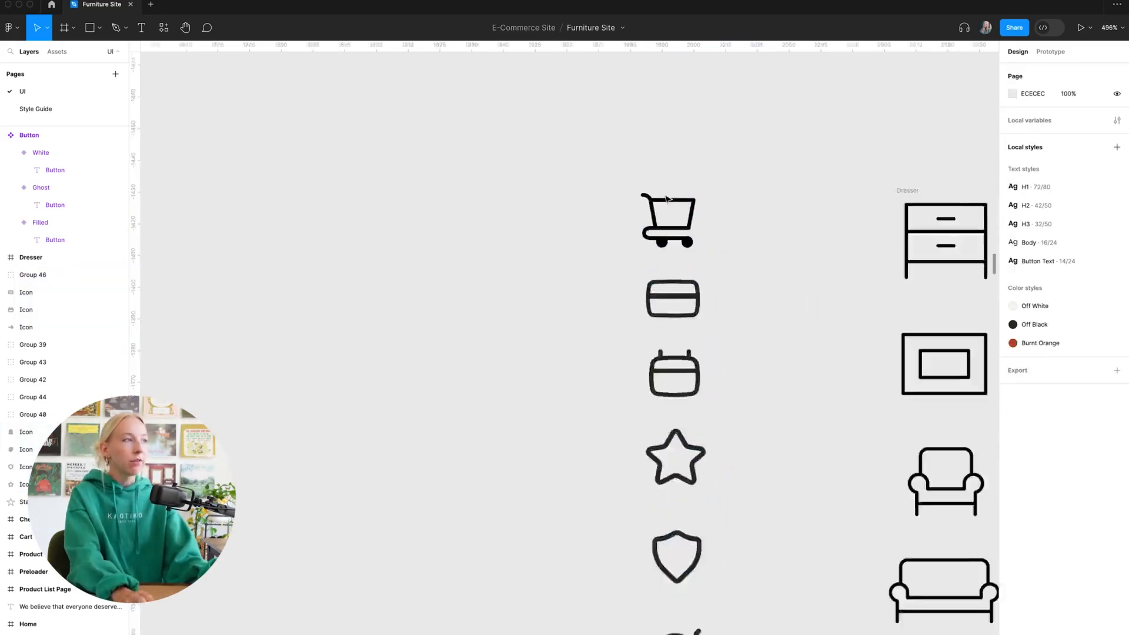
Step: Compare the dimensions of the shopping cart and card icons
scroll(676, 242, up, 5)
click(701, 260)
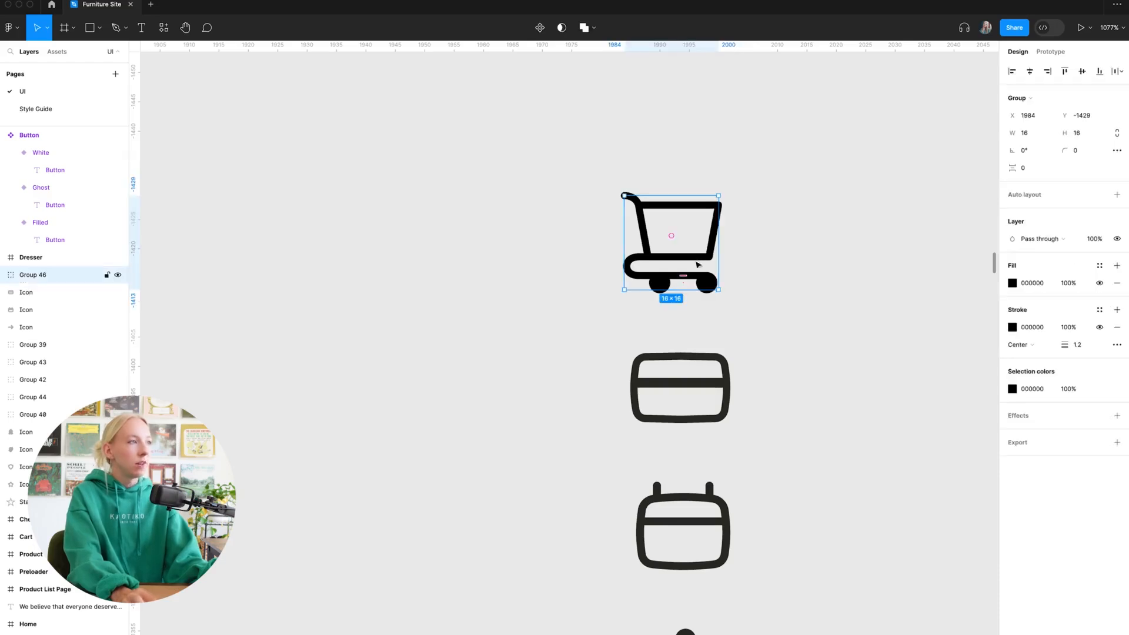
click(703, 358)
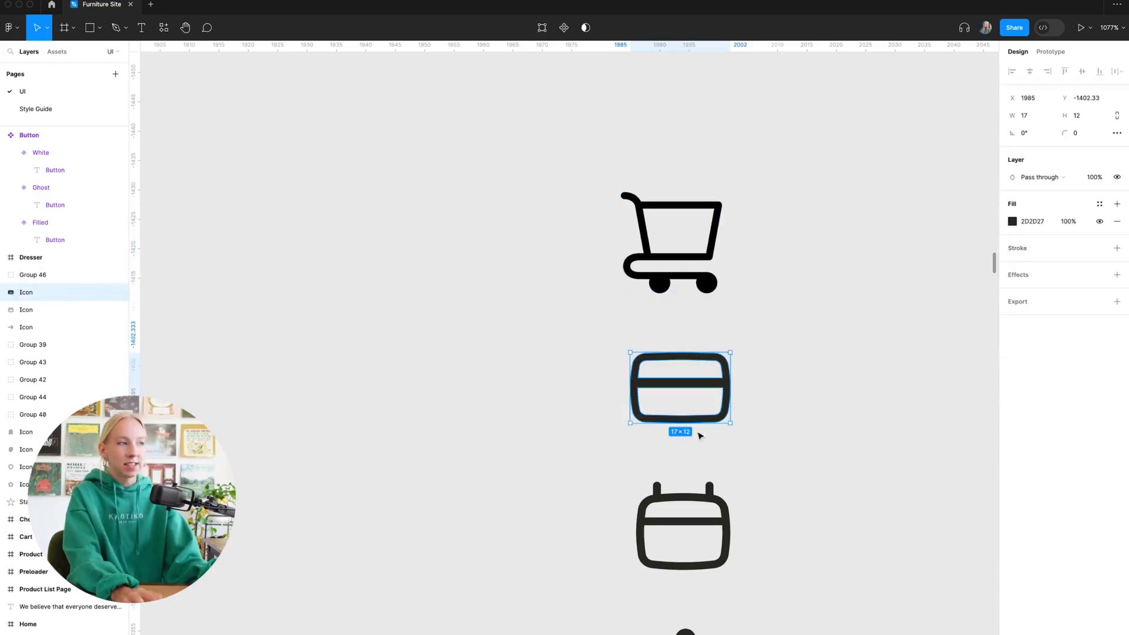
click(794, 352)
scroll(805, 347, down, 5)
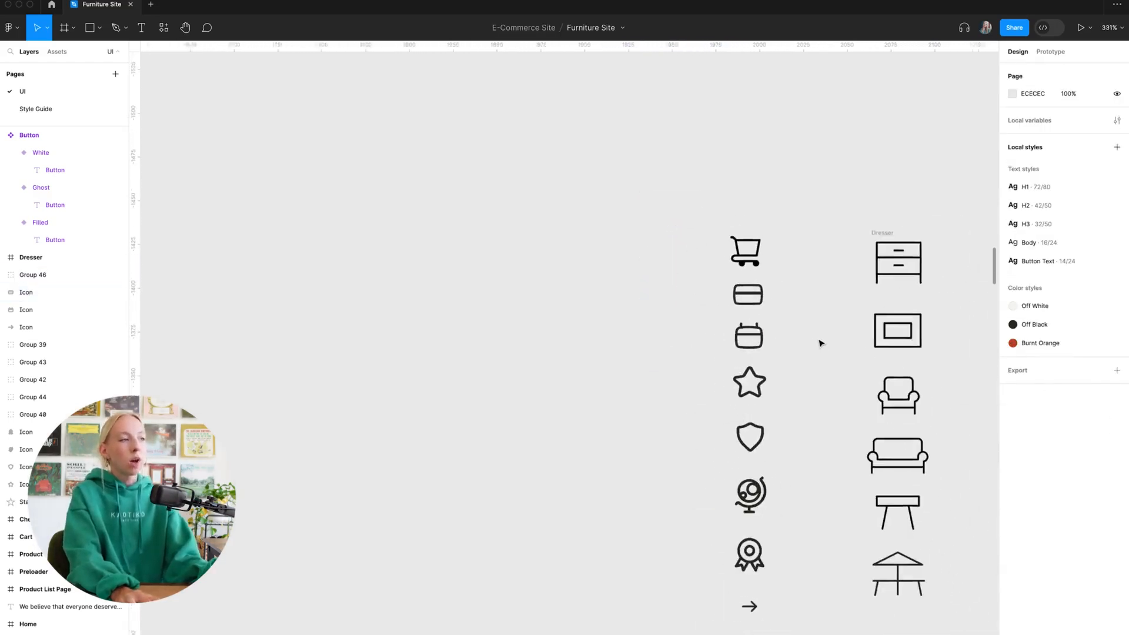
scroll(823, 342, down, 1)
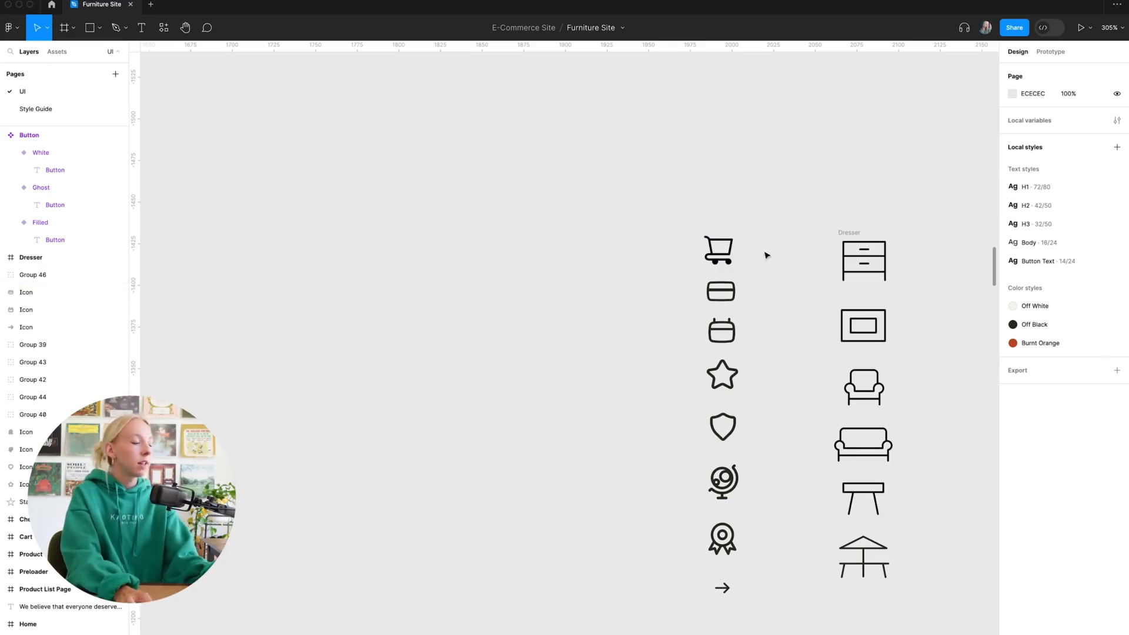
click(733, 252)
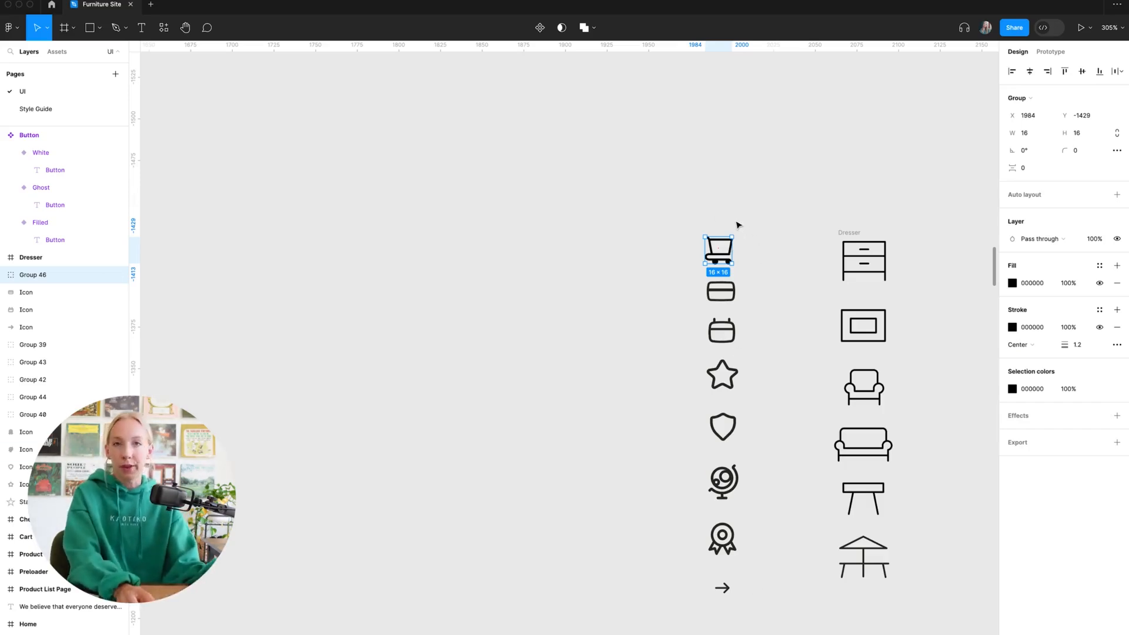
click(739, 225)
Step: Draw a 24 × 24 frame in the empty area beside the shopping cart icon
scroll(682, 177, up, 3)
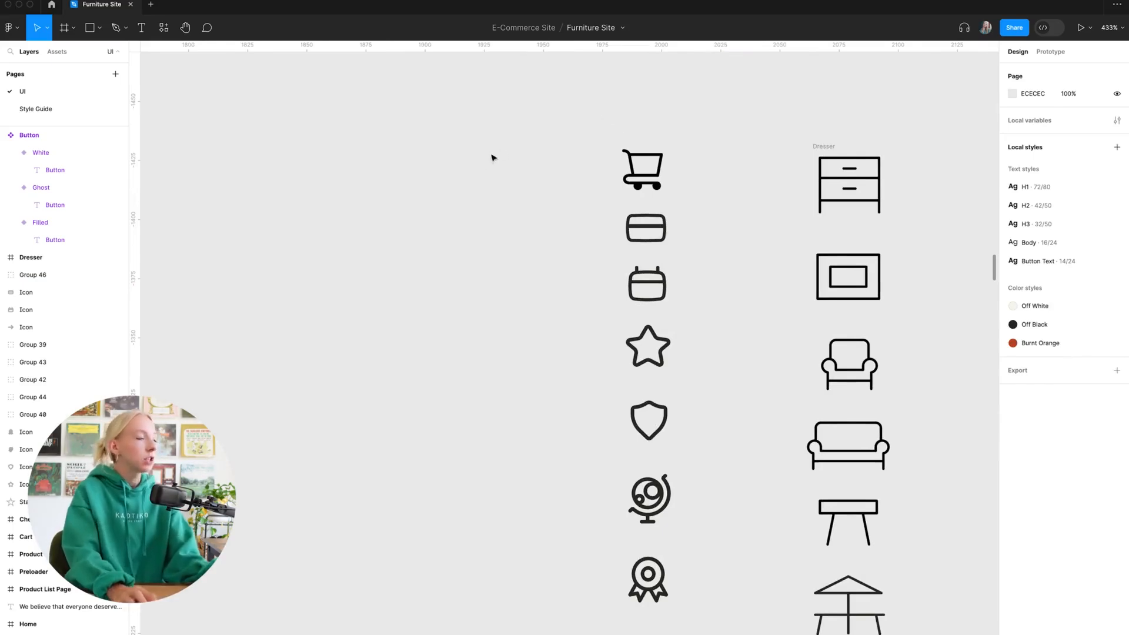
key(f)
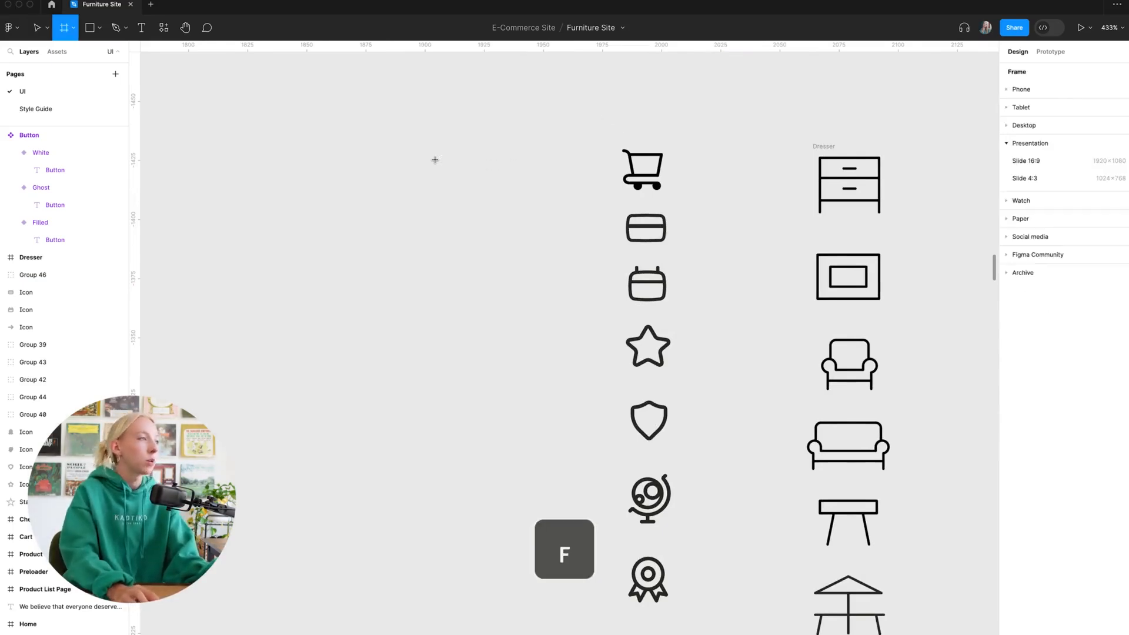
drag(439, 153, 497, 212)
scroll(453, 192, up, 5)
scroll(454, 194, up, 3)
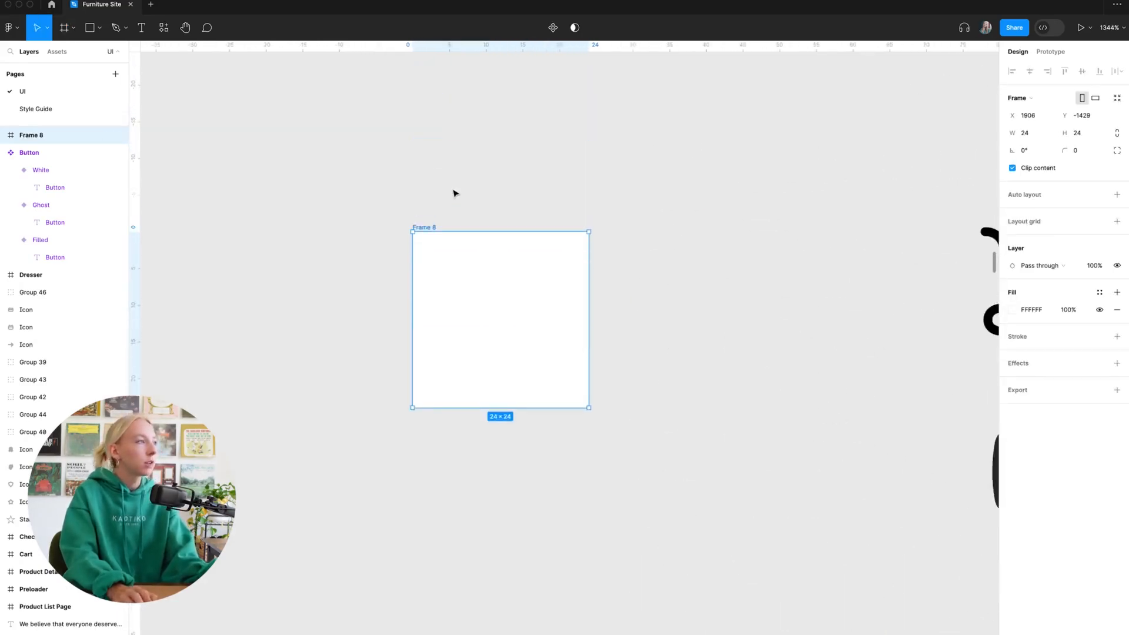
Step: Move the shopping cart icon into the new frame and centre it horizontally and vertically
scroll(453, 193, down, 5)
drag(725, 211, 477, 236)
scroll(441, 232, up, 5)
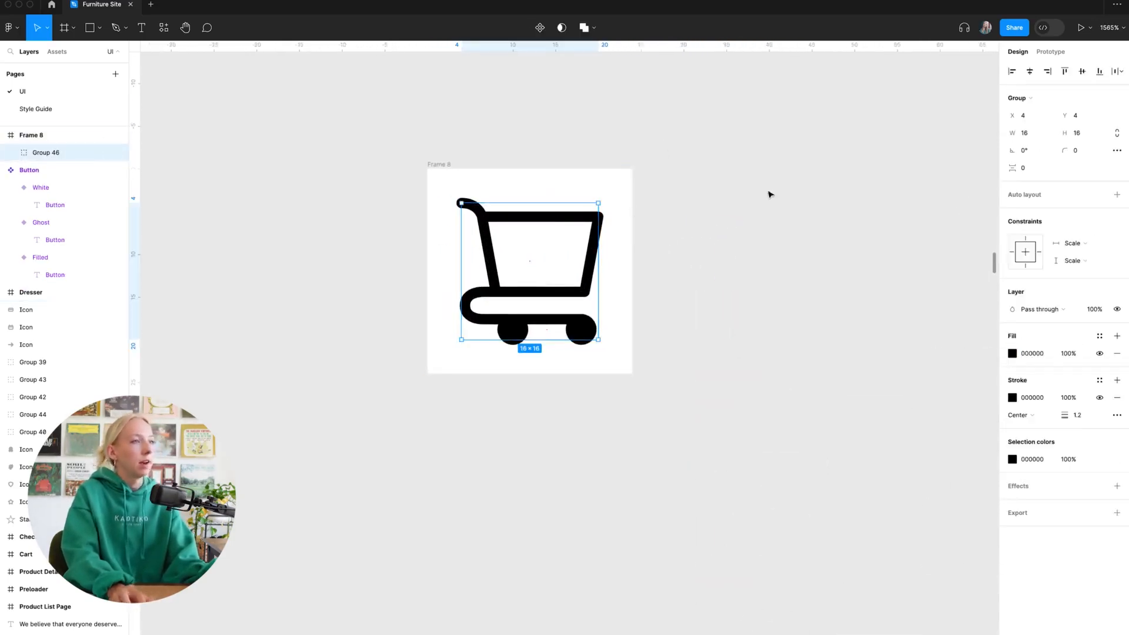
click(1030, 71)
click(1082, 71)
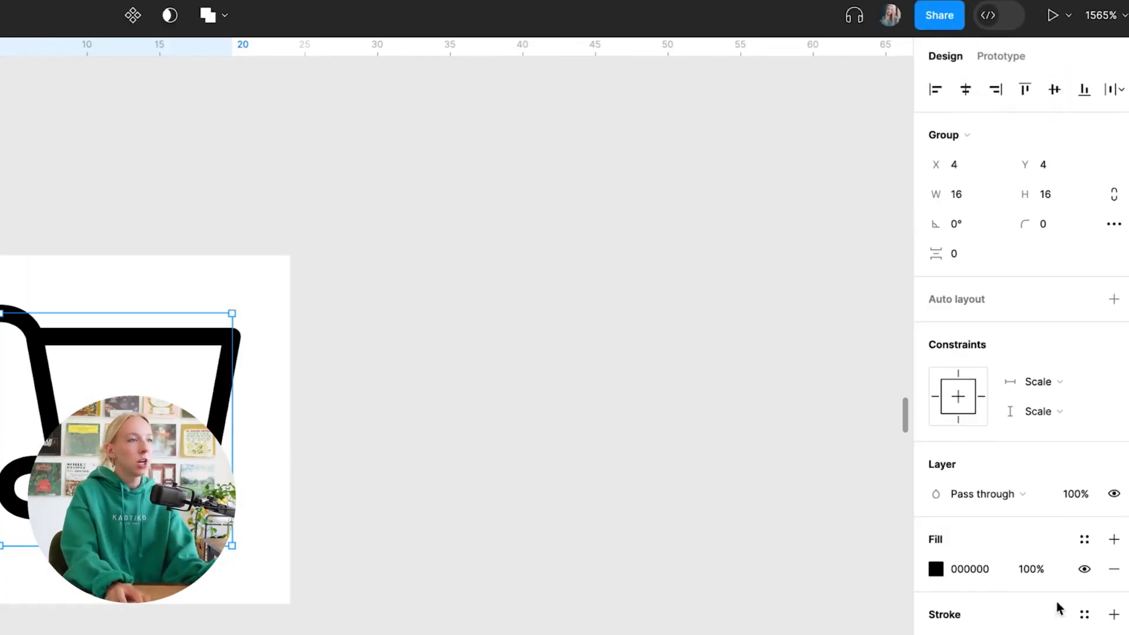
Step: Try to apply a colour style to the fill of the shopping cart icon group
click(936, 570)
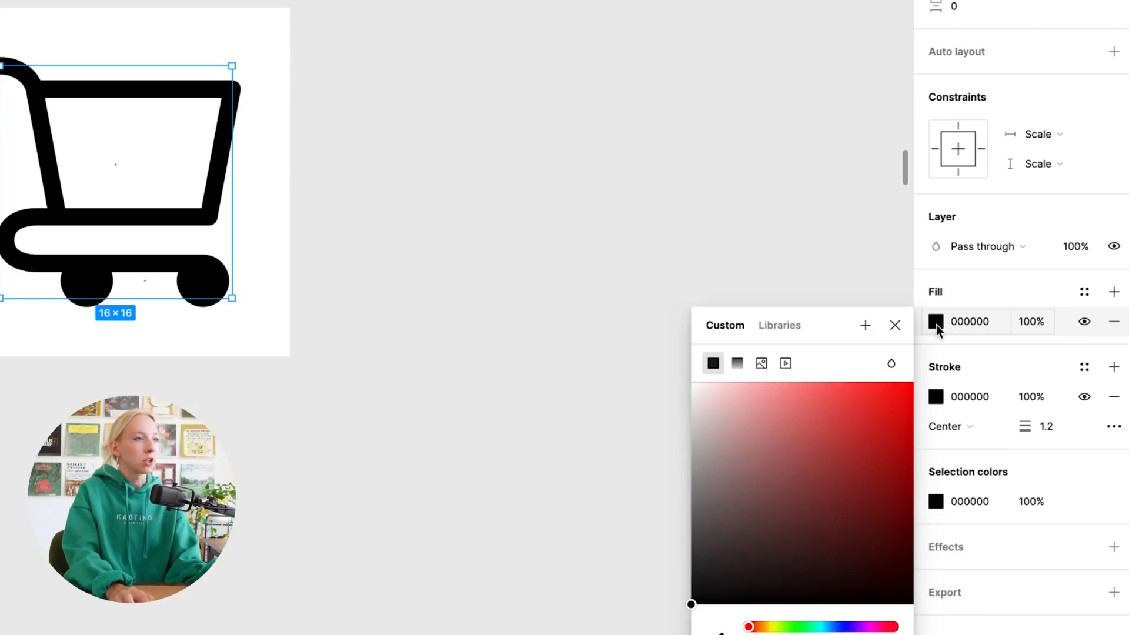
click(936, 321)
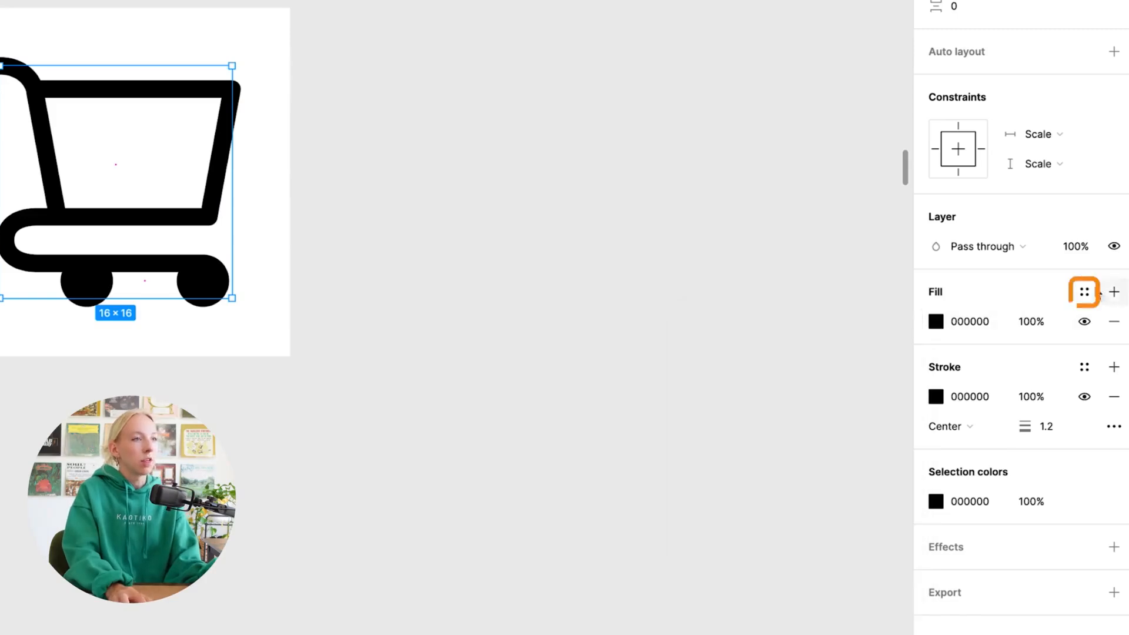
click(1084, 293)
click(799, 447)
key(ctrl+z)
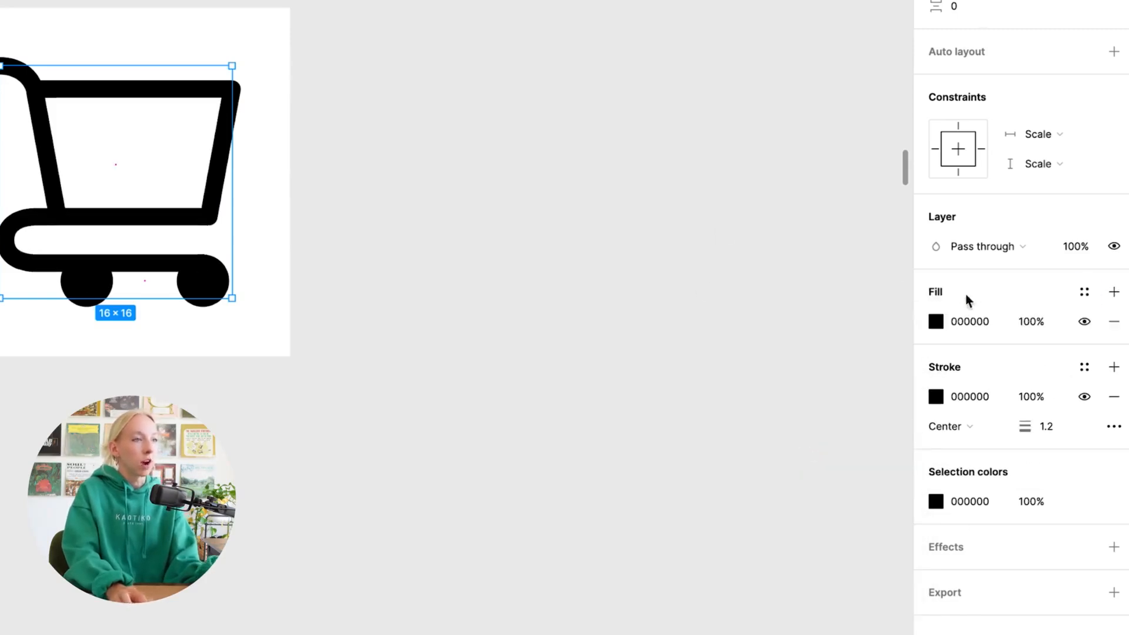
click(454, 323)
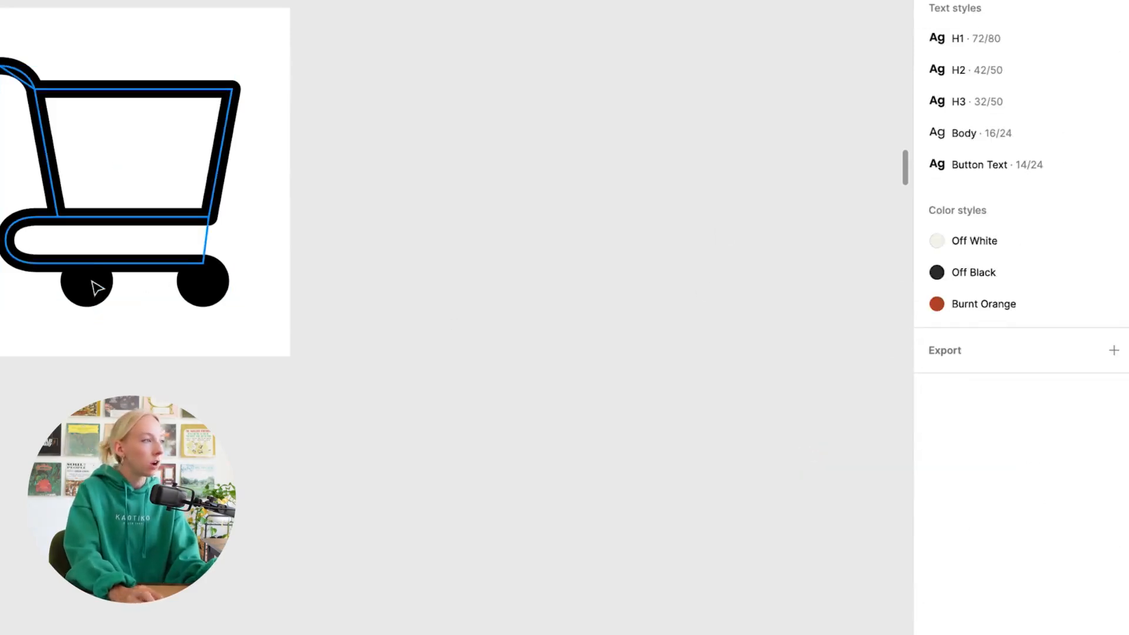
Step: Apply the Off Black colour style to the fill of the cart's wheels and to the stroke of the cart body
click(94, 285)
click(1084, 187)
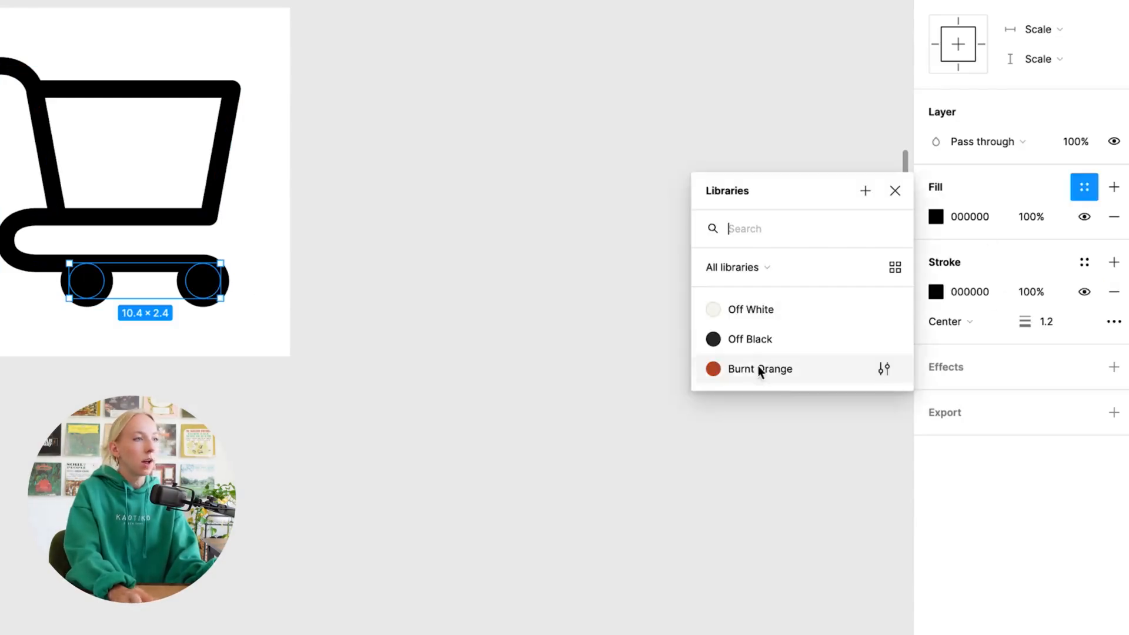
click(758, 339)
click(165, 92)
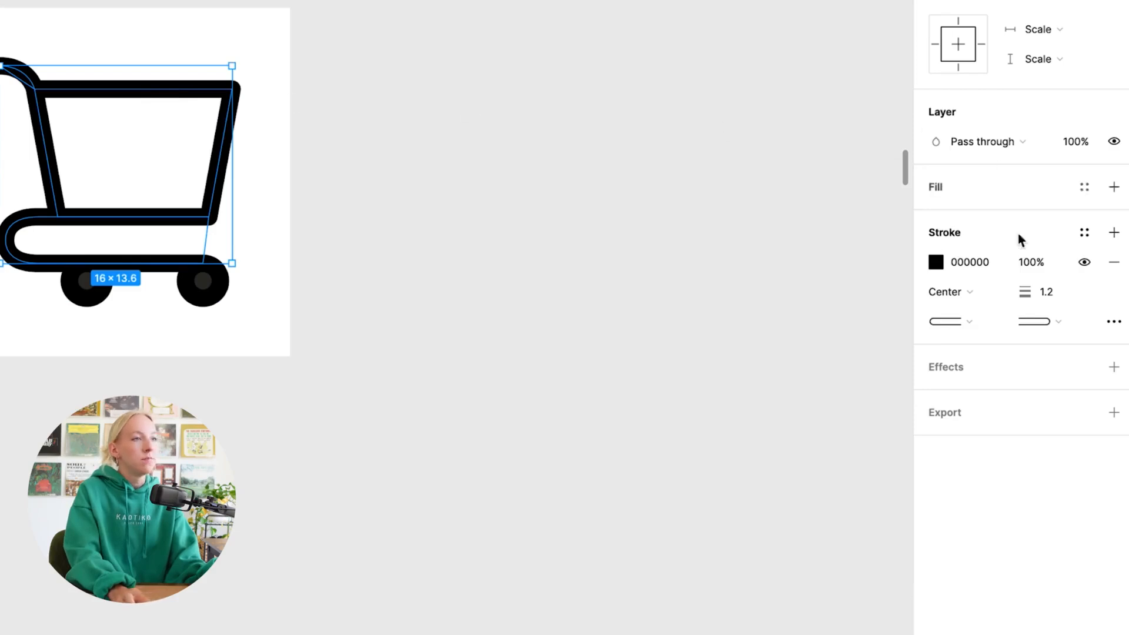
click(1085, 234)
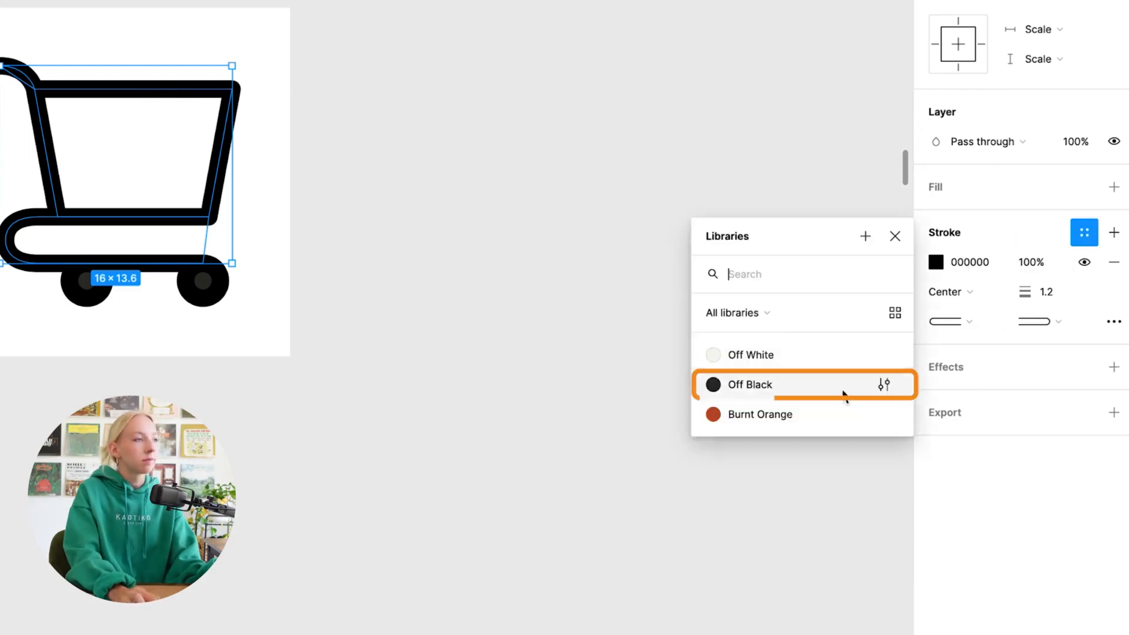
click(845, 387)
Step: Apply the Off Black colour style to the stroke of the cart's wheels
click(241, 291)
click(219, 287)
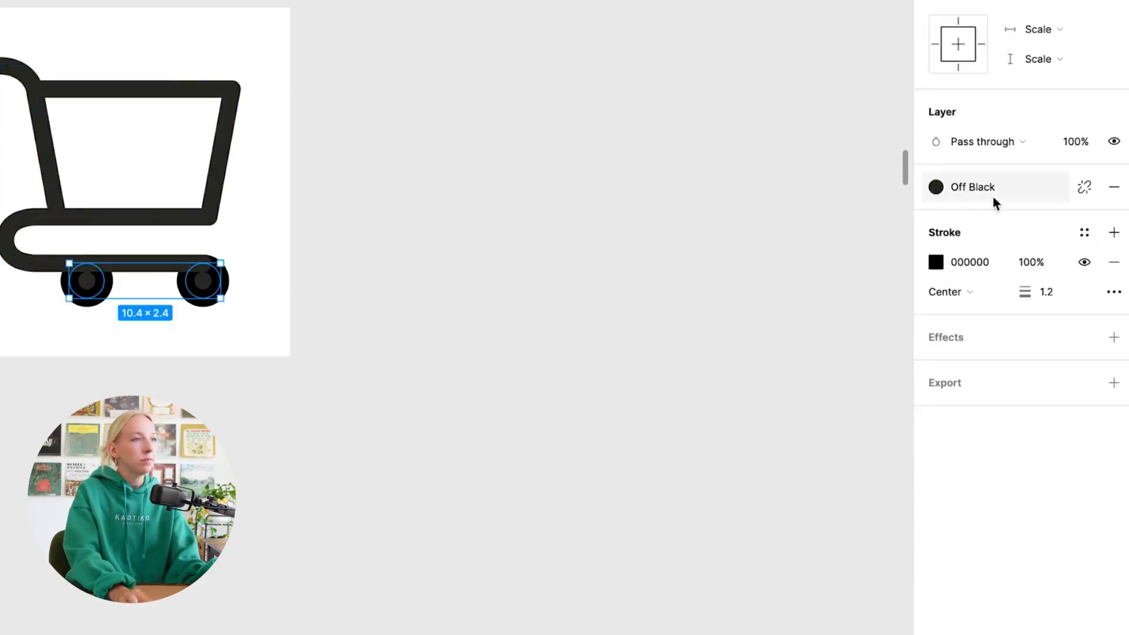
click(1084, 232)
click(817, 389)
click(570, 360)
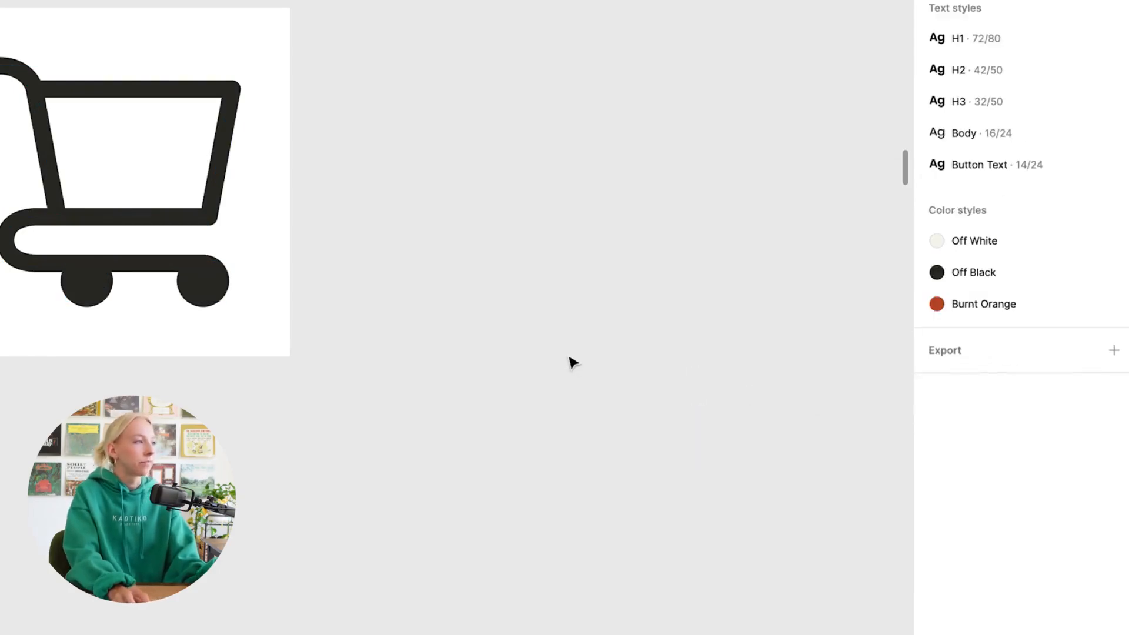
scroll(572, 361, up, 2)
scroll(100, 369, down, 1)
scroll(99, 365, down, 3)
scroll(294, 365, up, 2)
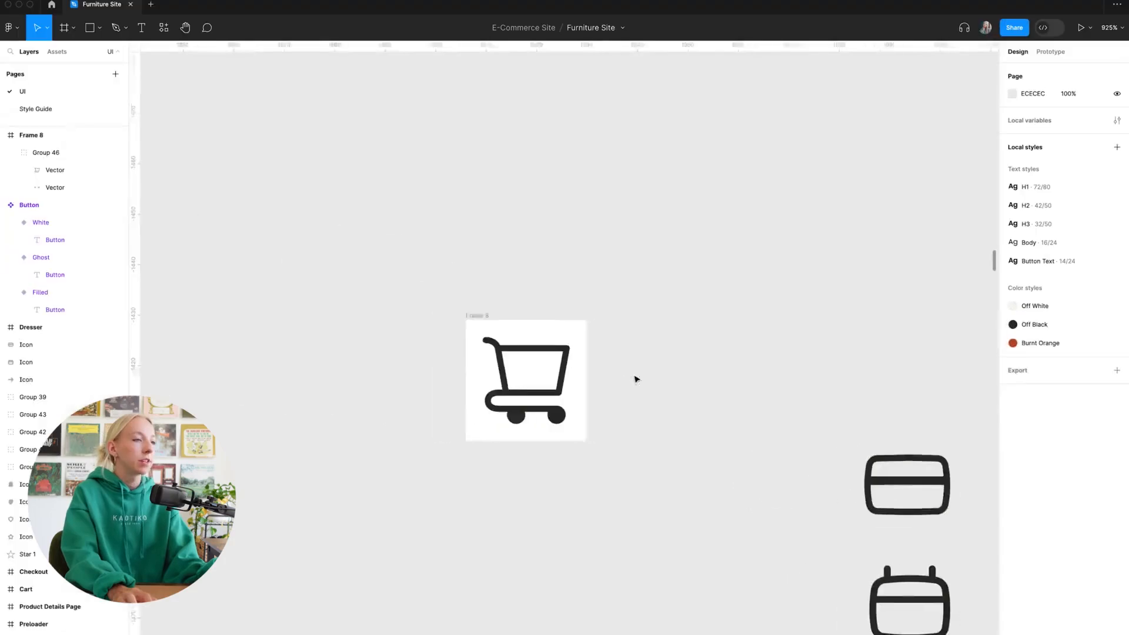
scroll(297, 365, right, 1)
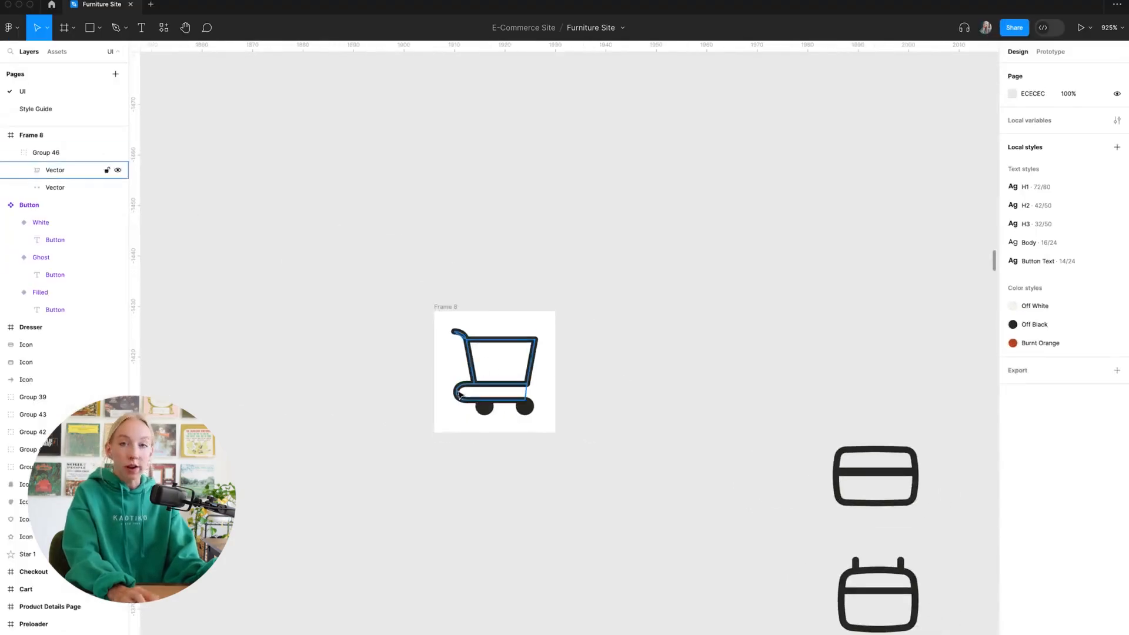
Step: Undo the separate Off Black style changes on the cart's wheels and body
scroll(460, 392, up, 5)
key(super+z)
key(super+z)
key(super+z)
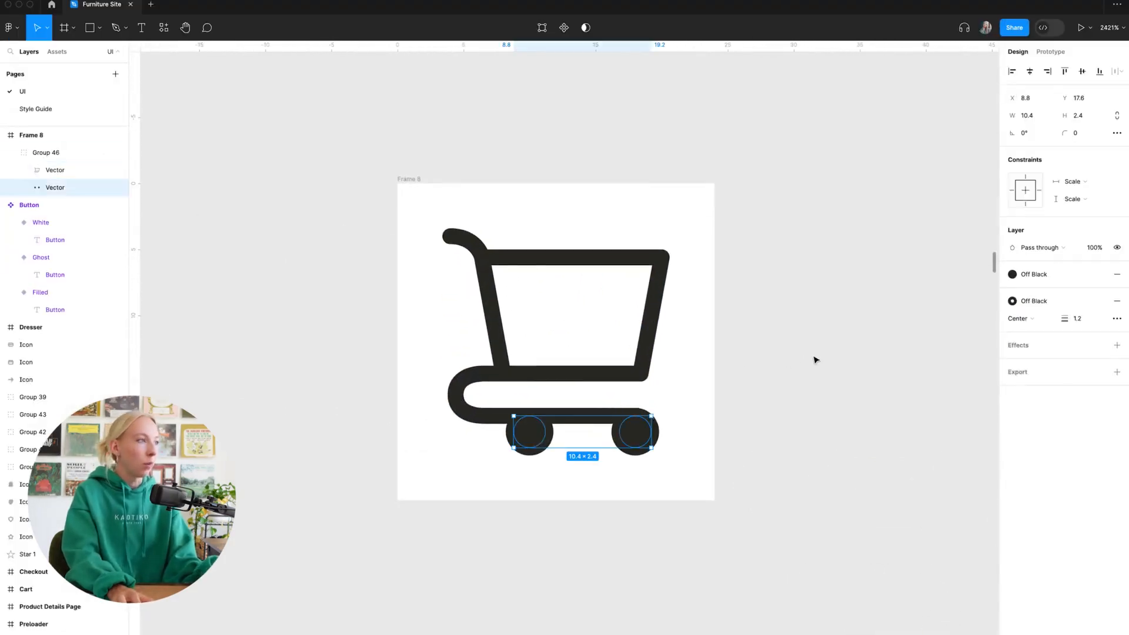
key(super+z)
key(super+z)
key(super+z)
key(super+z)
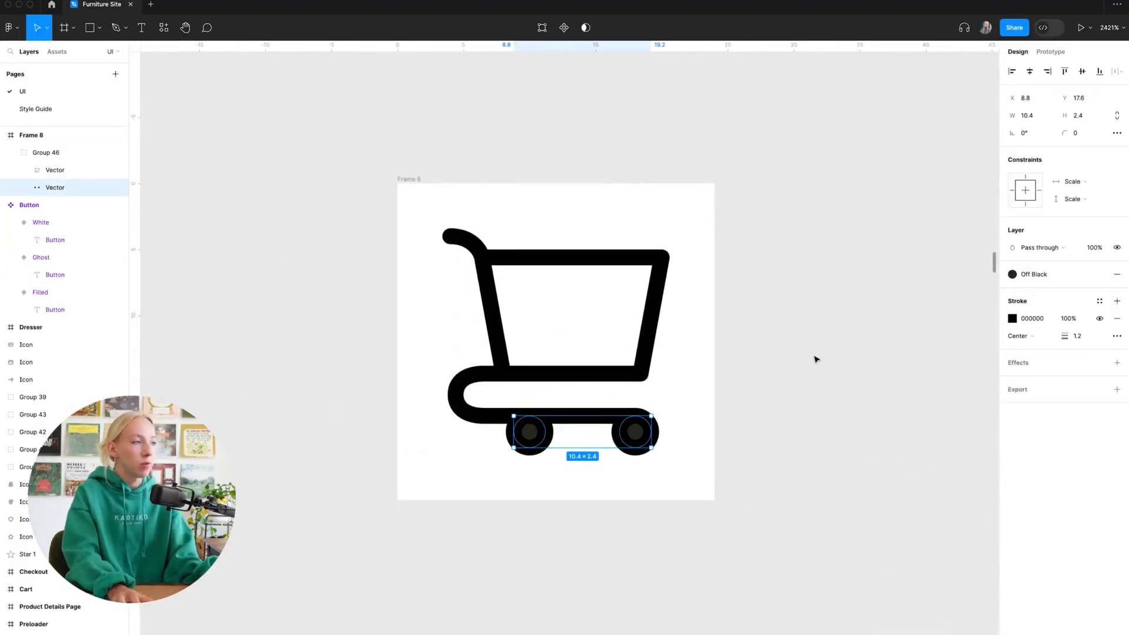
Step: Apply the Off Black colour style to the black selection colour of the whole shopping cart frame
click(410, 179)
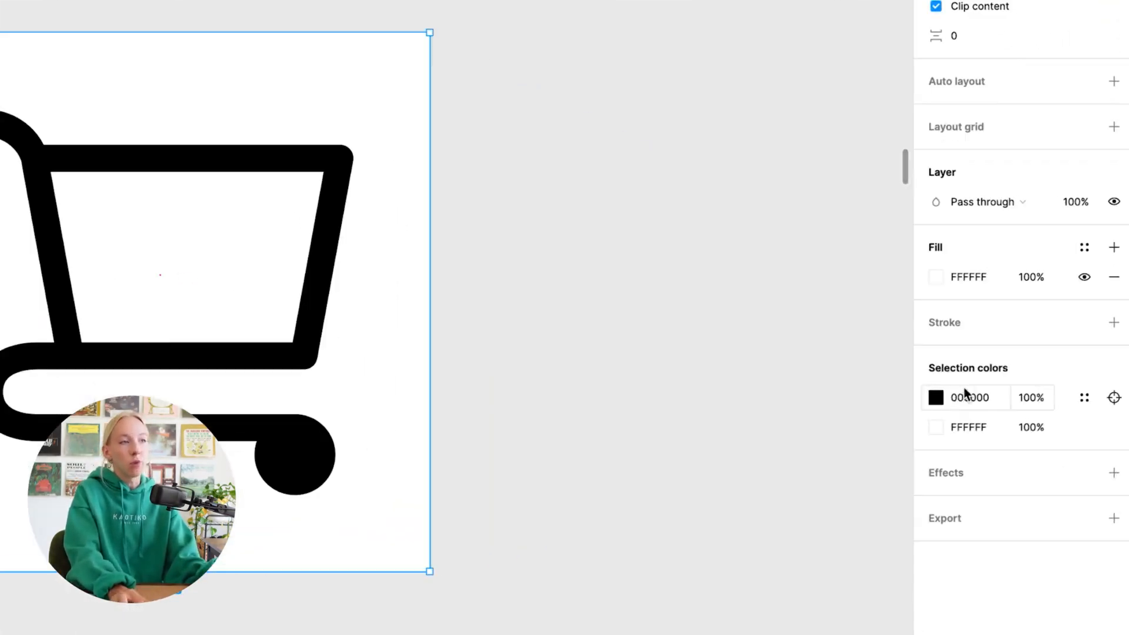
click(1100, 398)
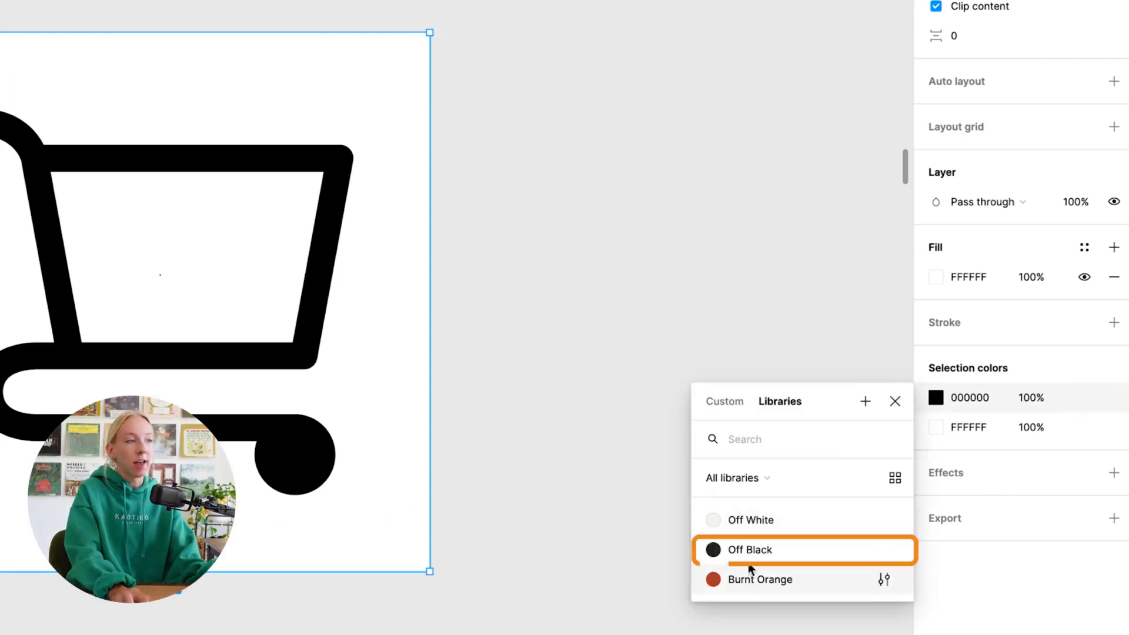
click(720, 548)
click(577, 293)
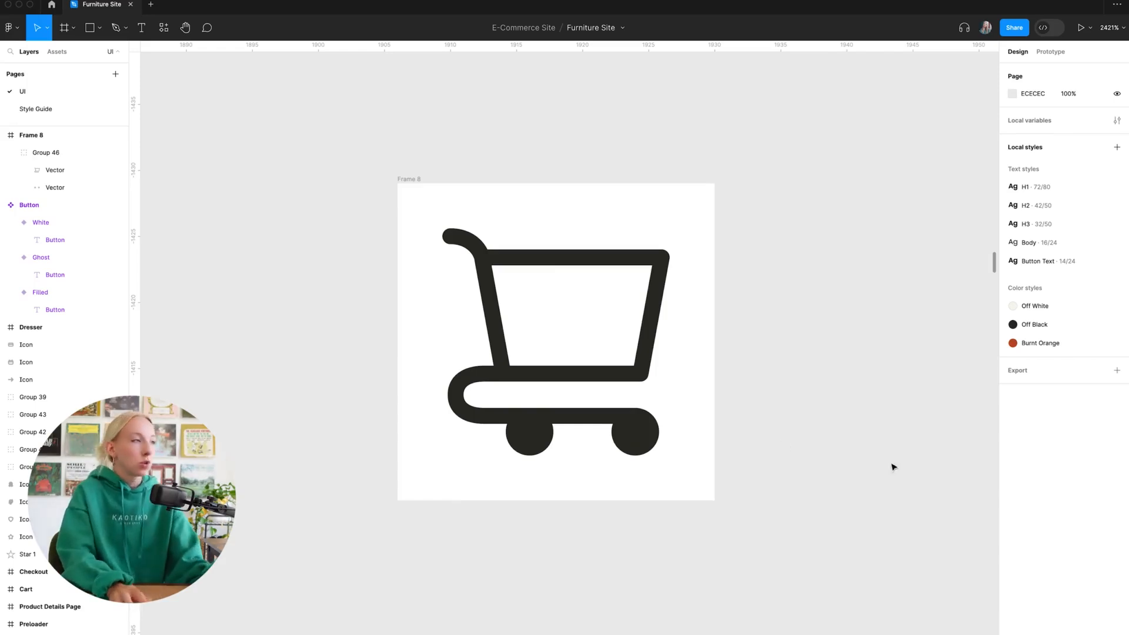
click(647, 388)
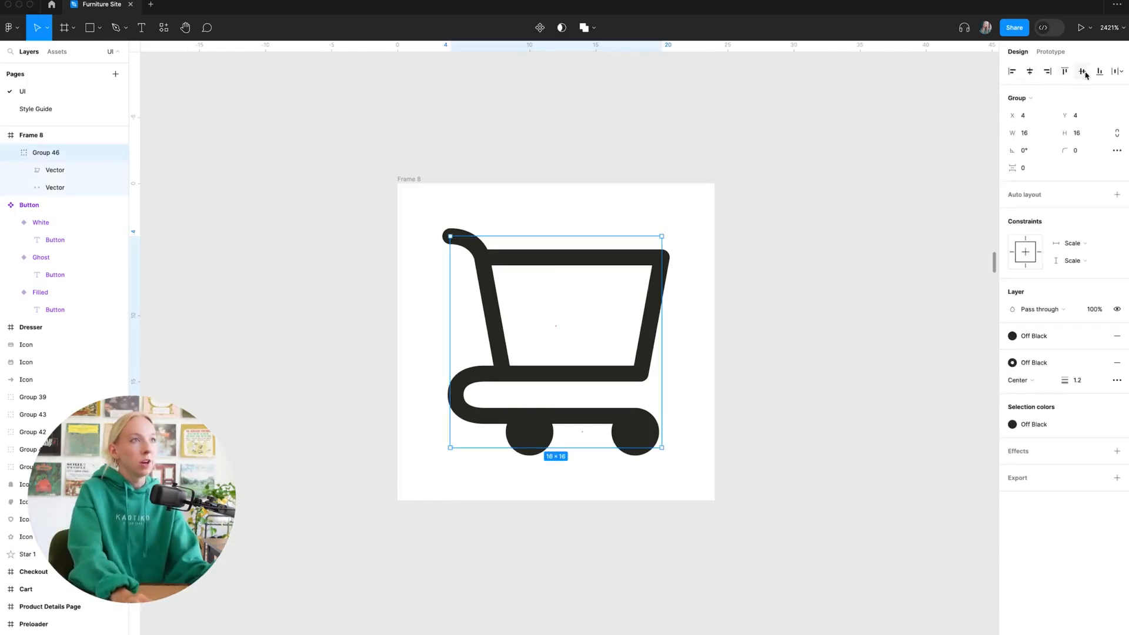
click(796, 172)
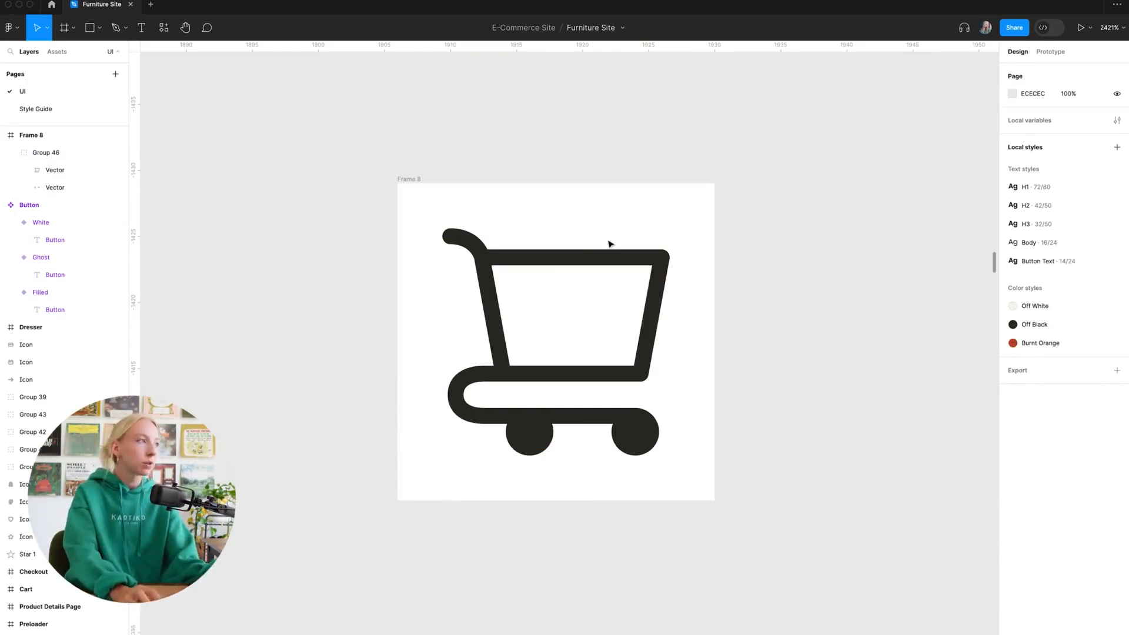
Step: Rename the shopping cart frame as Icon and remove its white fill
scroll(507, 219, down, 3)
click(444, 189)
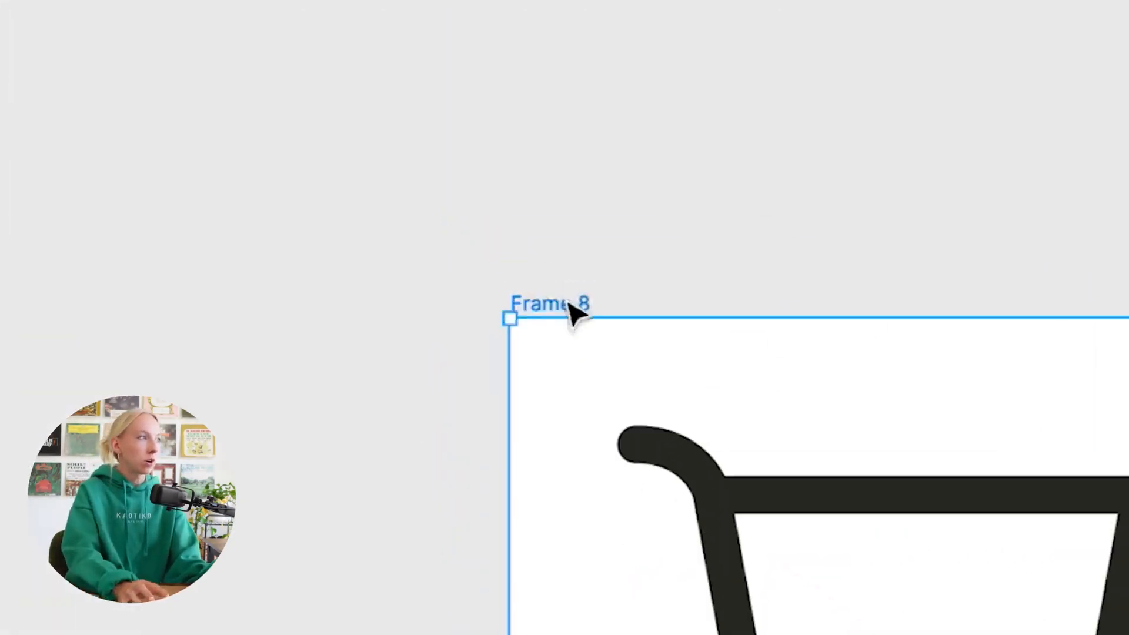
double_click(447, 189)
text(Icon)
key(Return)
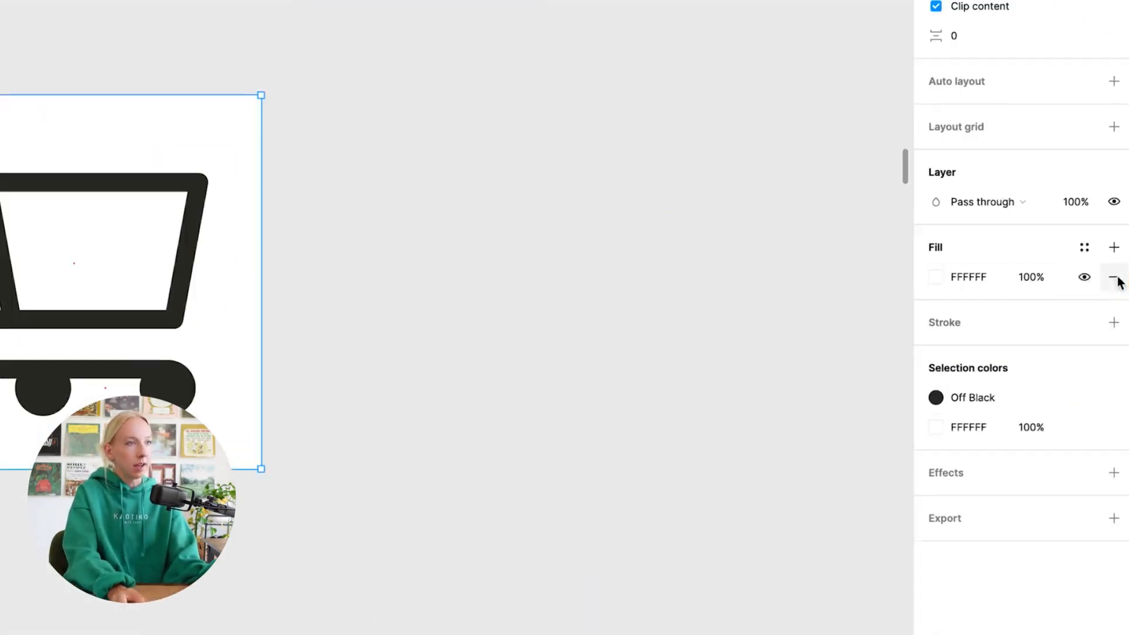
click(1117, 327)
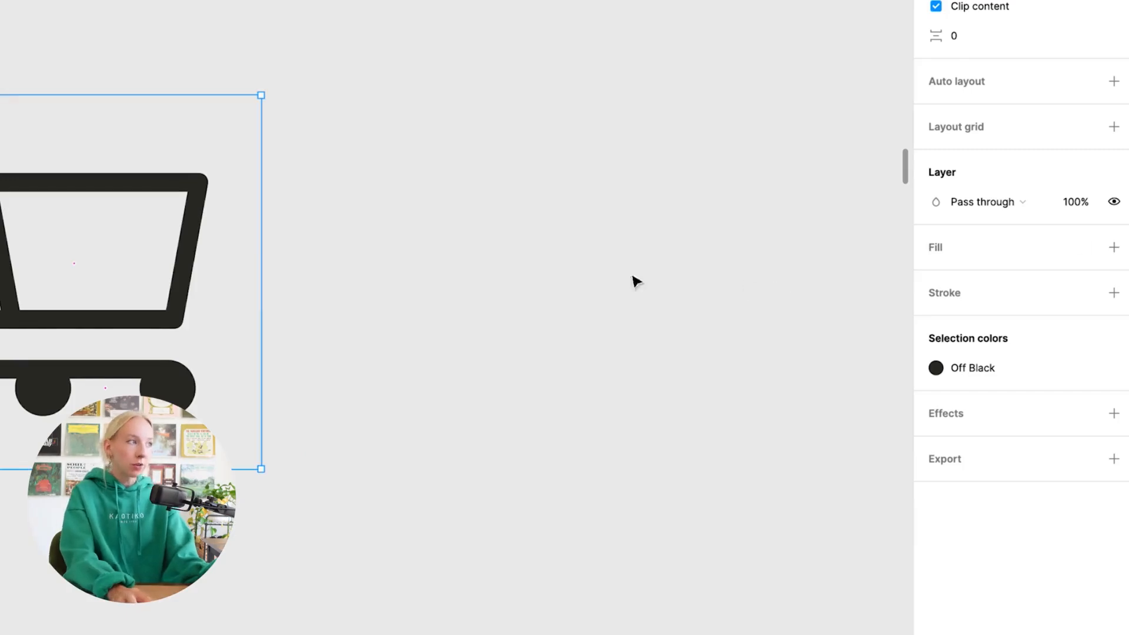
click(559, 268)
scroll(279, 203, up, 2)
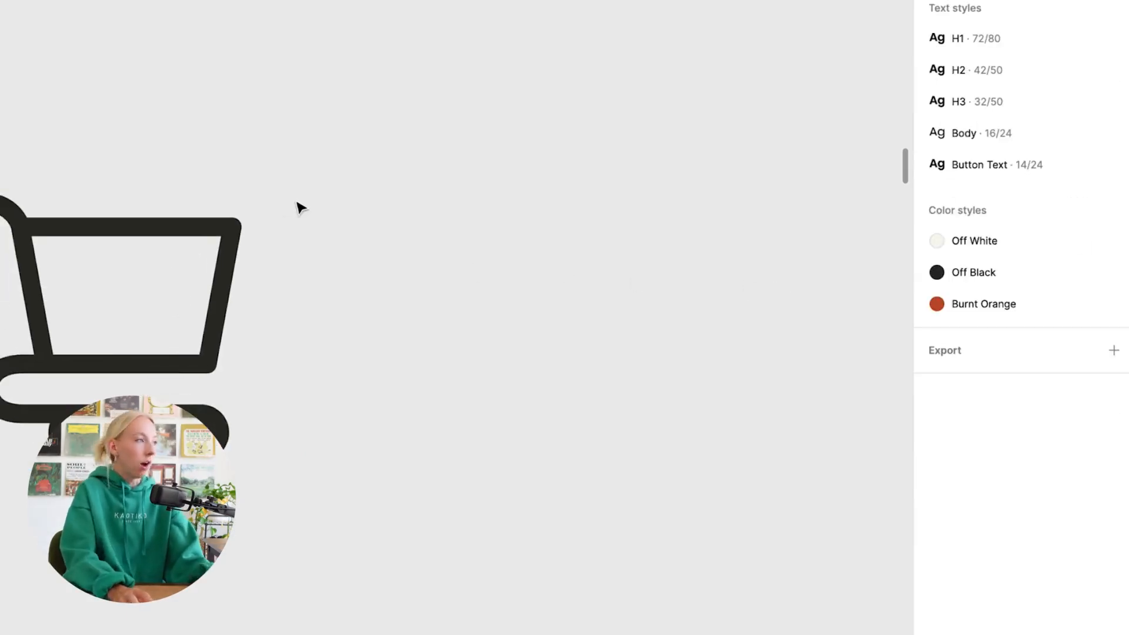
Step: Turn the Icon frame into a component and move it slightly up and to the left on the canvas
click(507, 248)
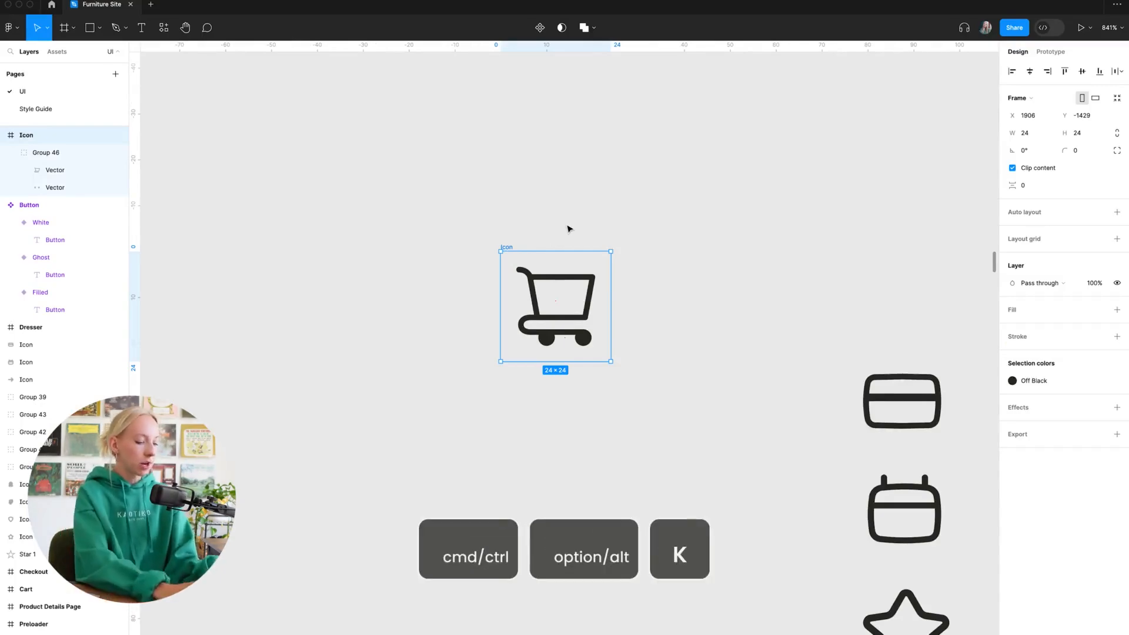
key(super+alt+k)
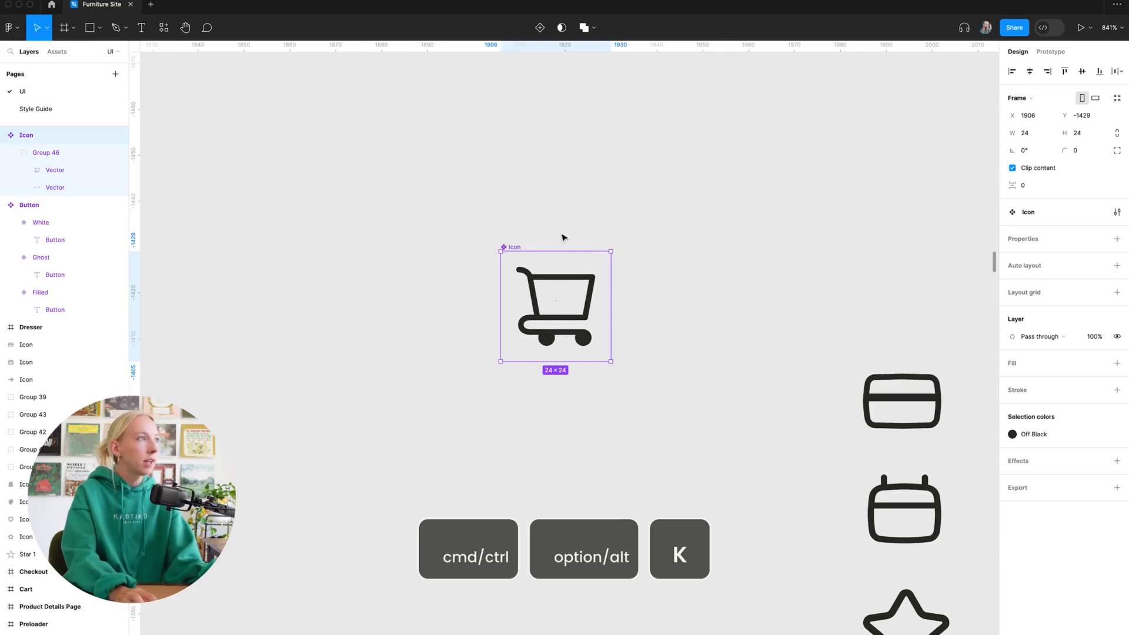
click(589, 246)
drag(514, 247, 487, 234)
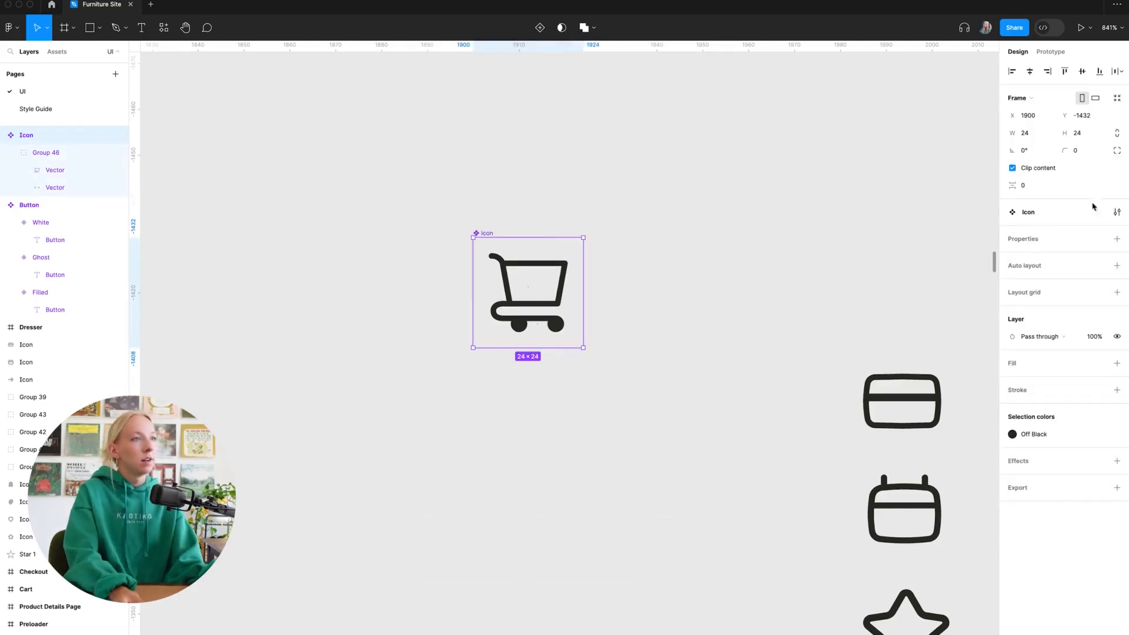
Step: Add a variant property to the Icon component and create a second variant below the first
click(1117, 238)
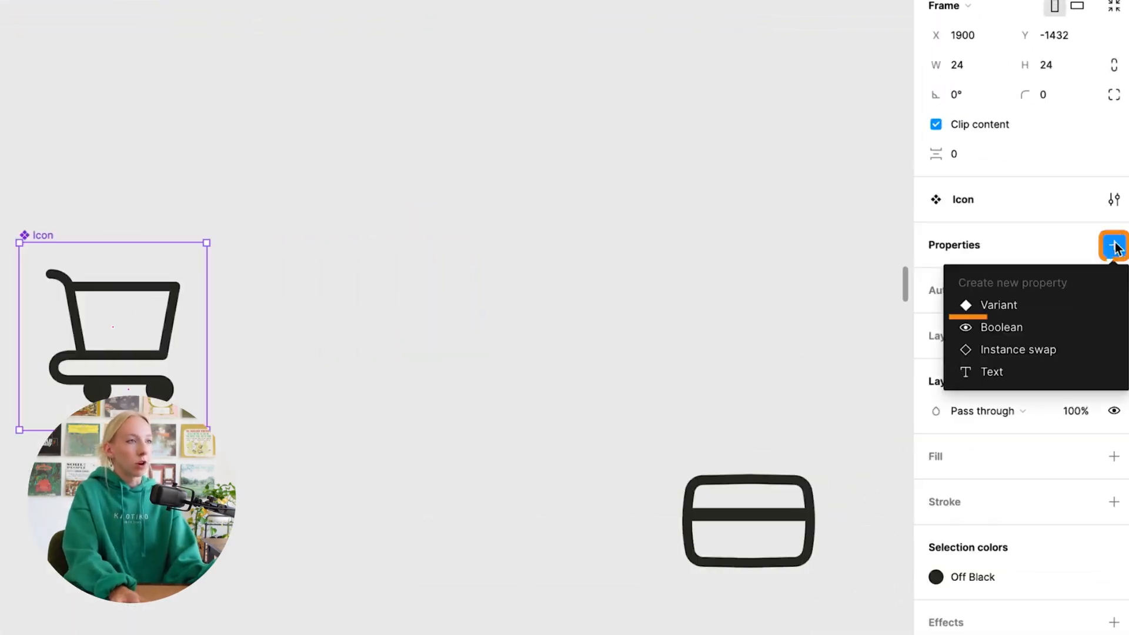
click(1052, 317)
click(565, 396)
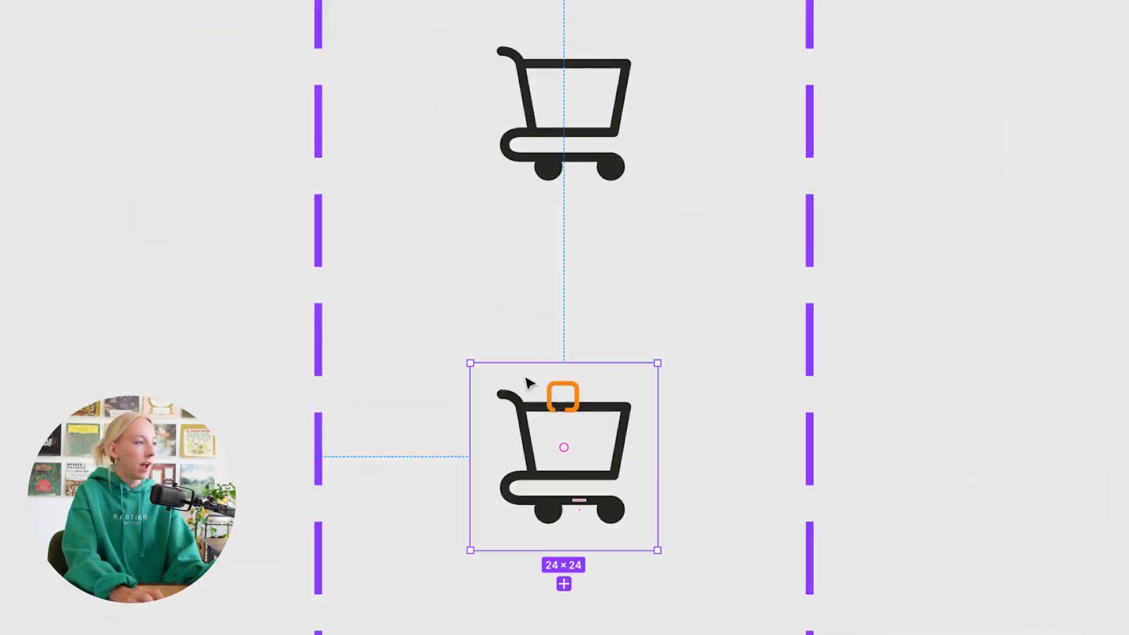
scroll(526, 377, down, 5)
click(725, 429)
scroll(725, 429, down, 3)
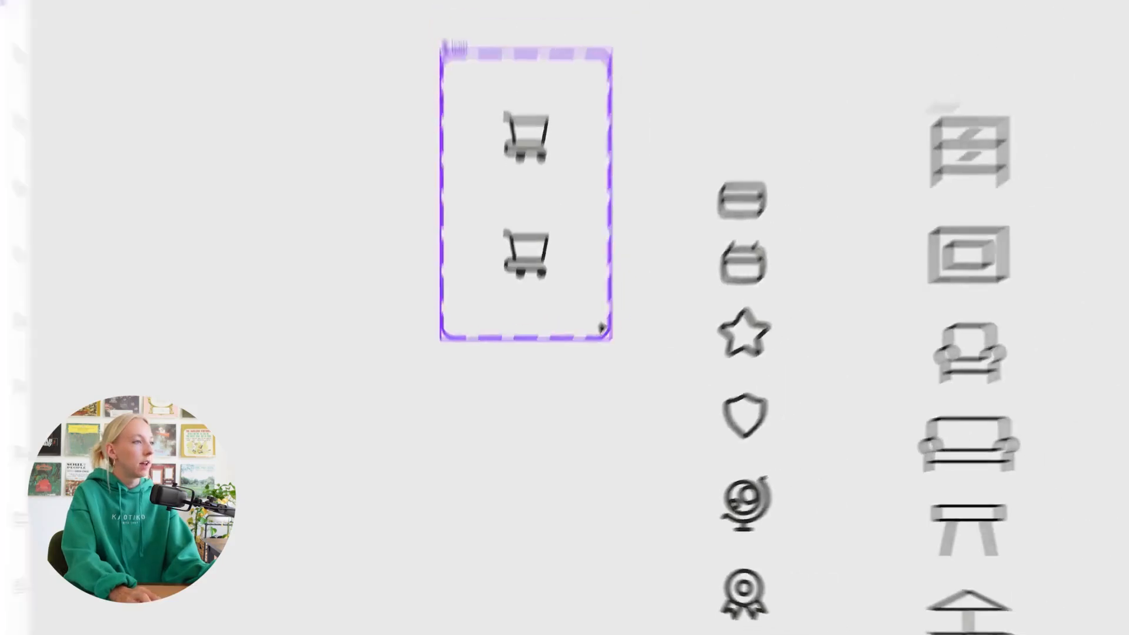
scroll(602, 328, up, 4)
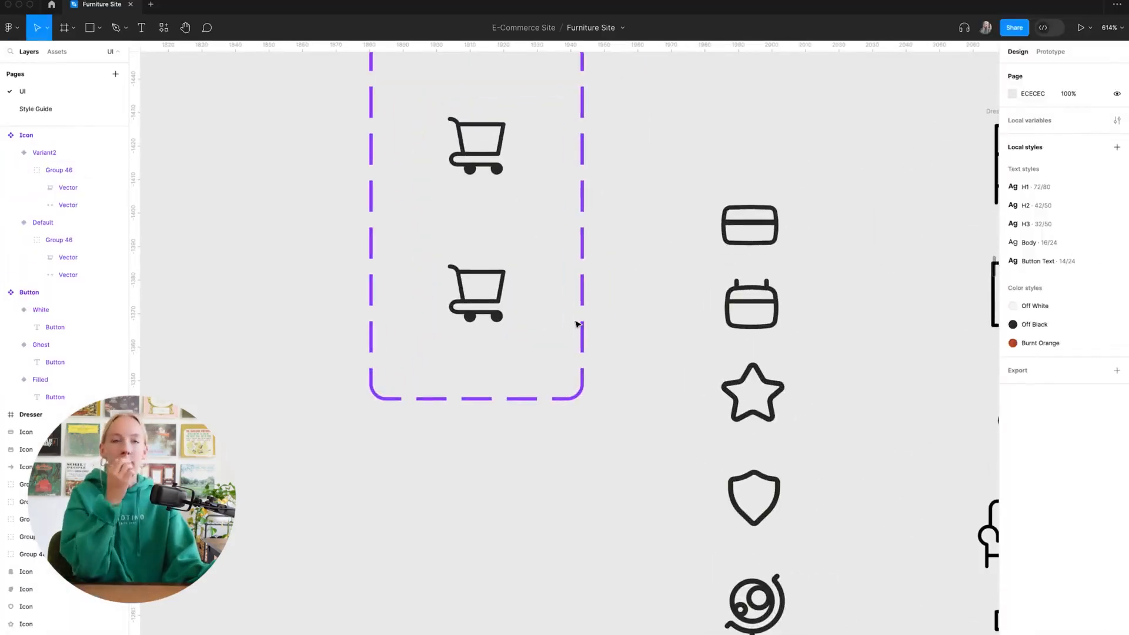
Step: Try to move the shopping cart drawing out of the second Icon variant
scroll(555, 310, up, 5)
double_click(470, 268)
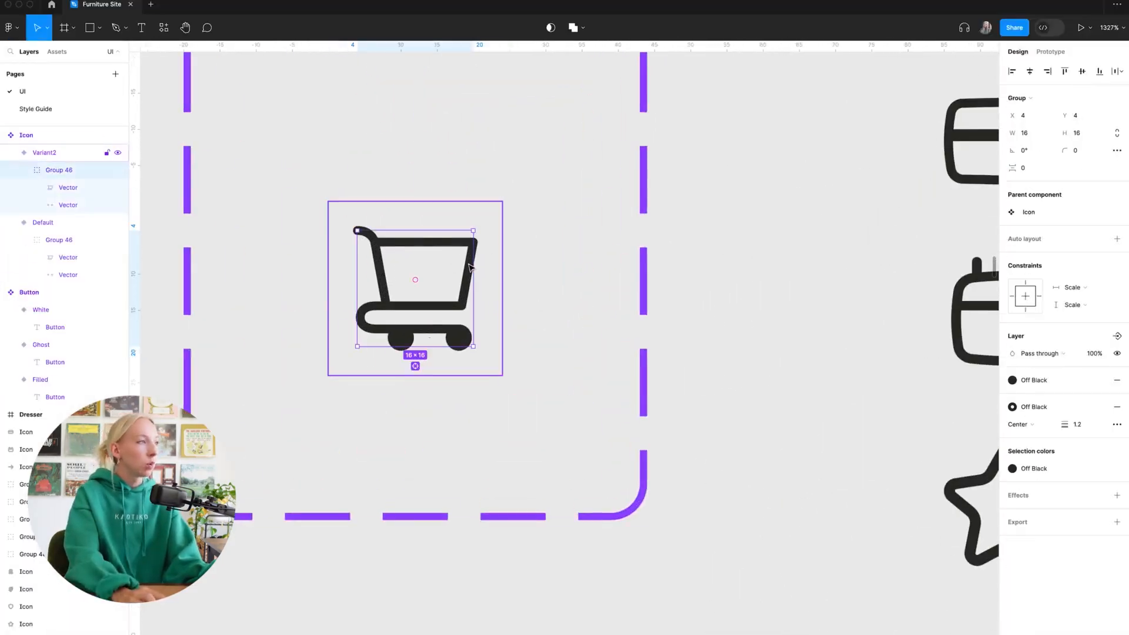
click(794, 285)
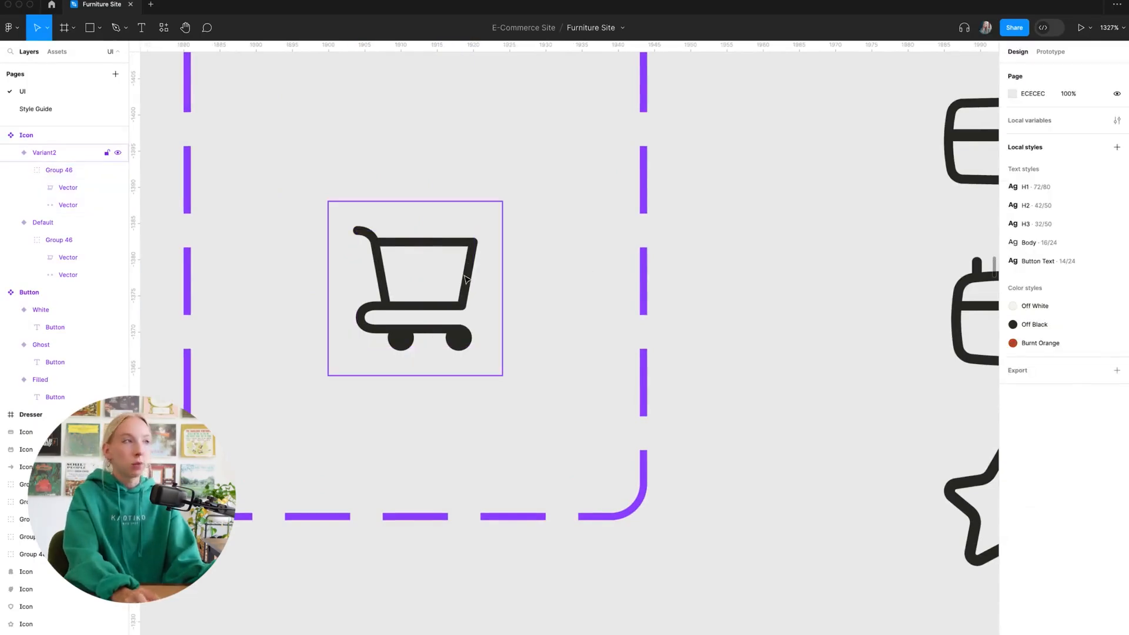
drag(466, 268, 312, 276)
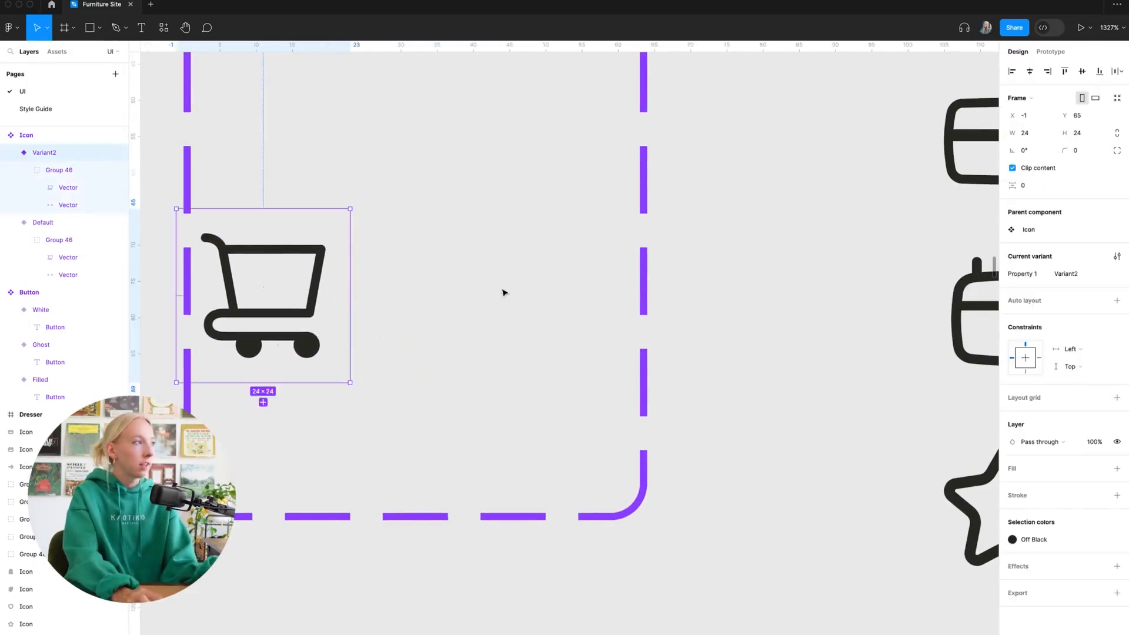
key(ctrl+z)
drag(465, 274, 369, 317)
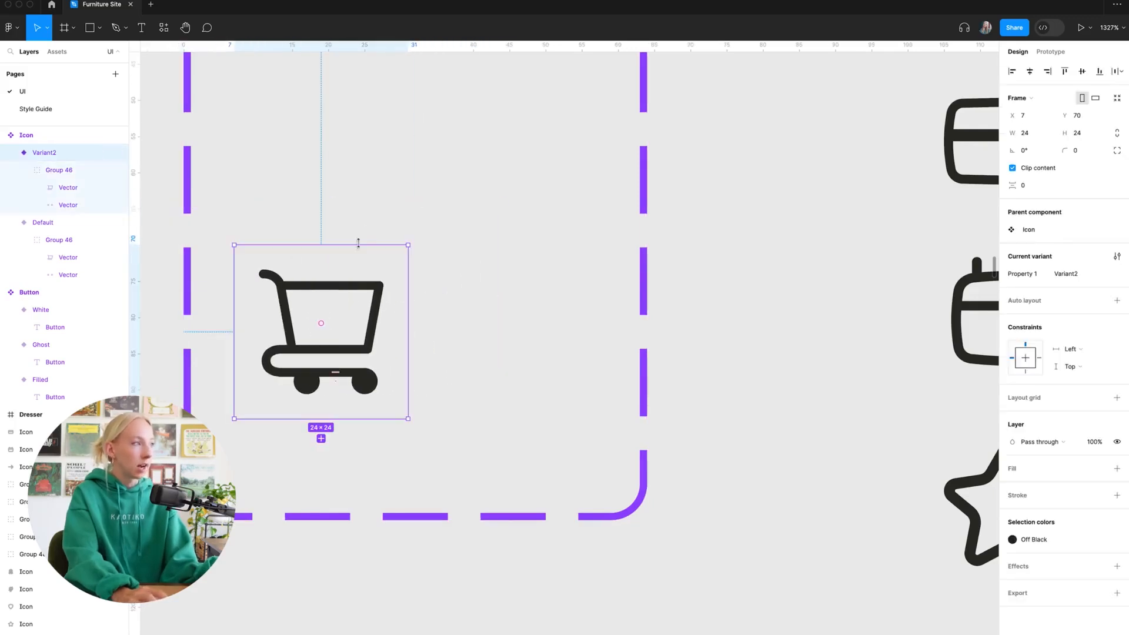
key(ctrl+z)
Step: Delete the shopping cart group from the second Icon variant, keeping its empty 24 × 24 frame
click(470, 271)
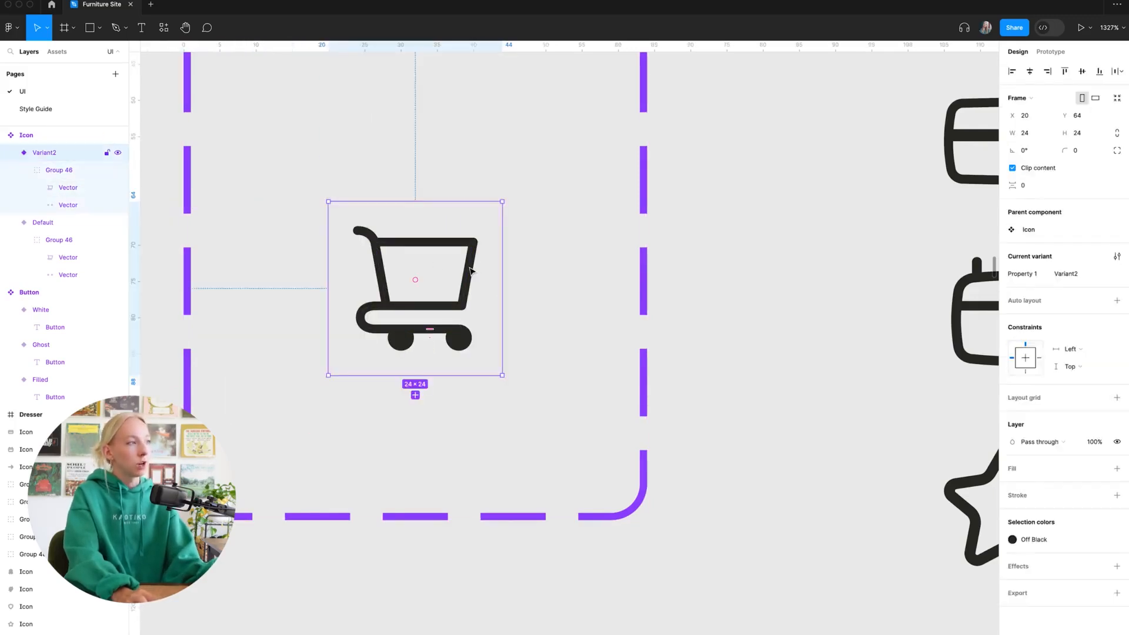
click(352, 239)
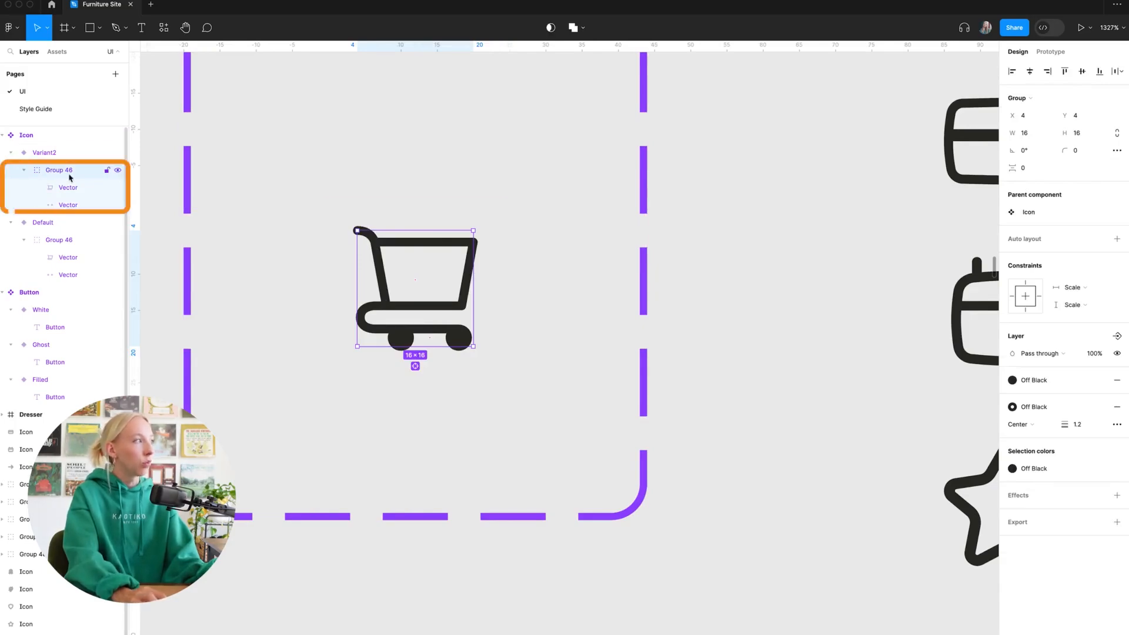
key(Delete)
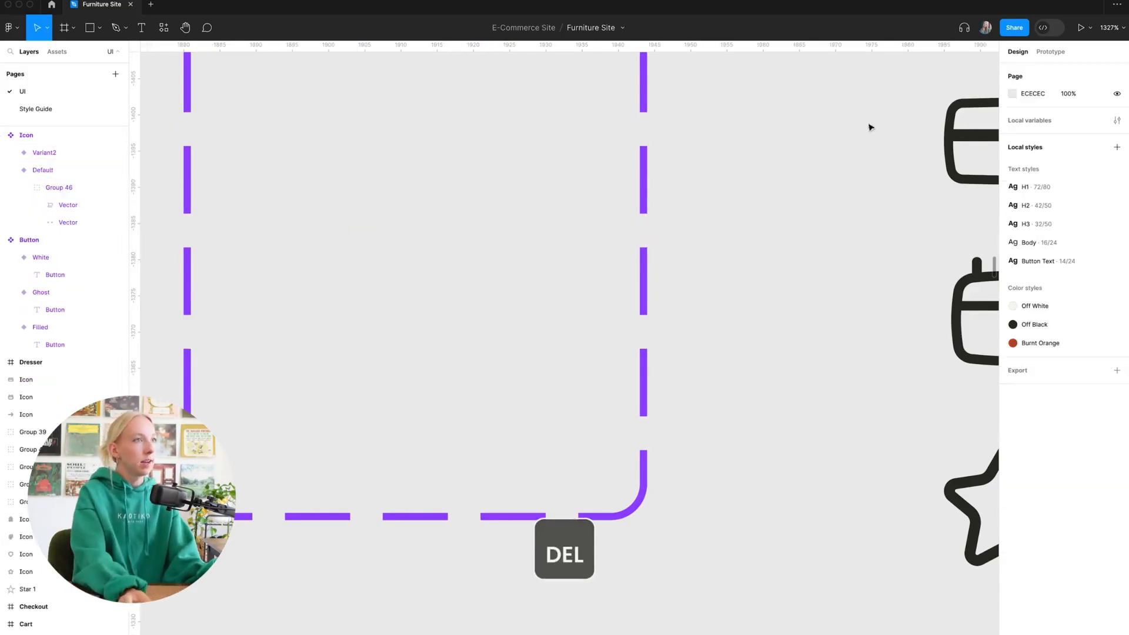
Step: Cut the loose credit card icon from the canvas and paste it into the empty second variant of the Icon component
click(945, 140)
scroll(946, 140, right, 5)
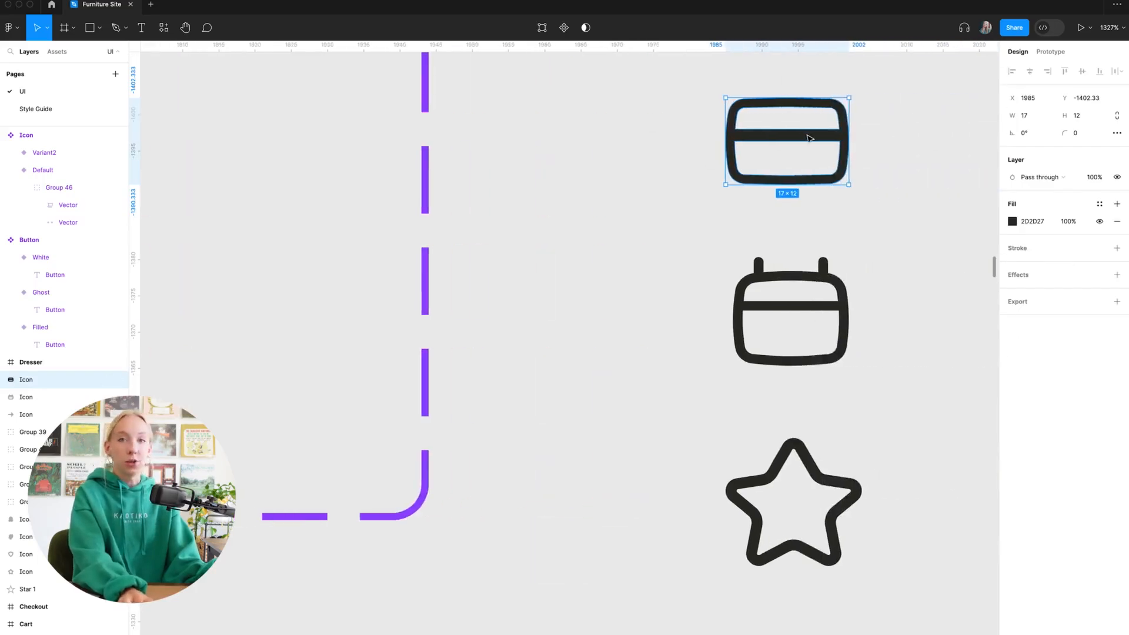
scroll(810, 138, left, 5)
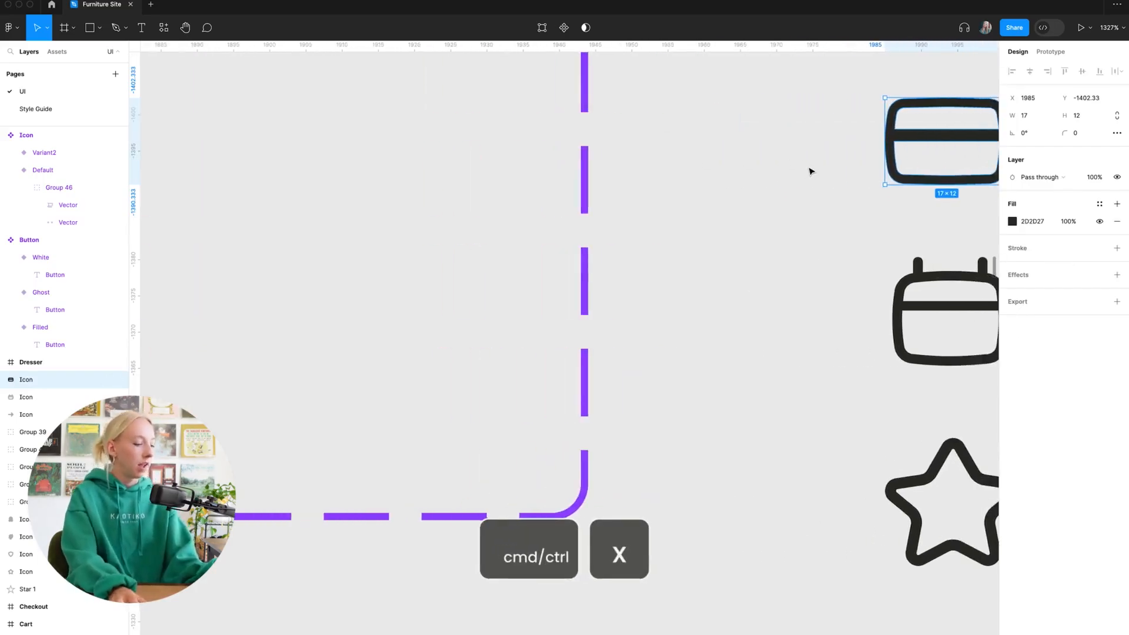
key(ctrl+x)
scroll(782, 169, left, 5)
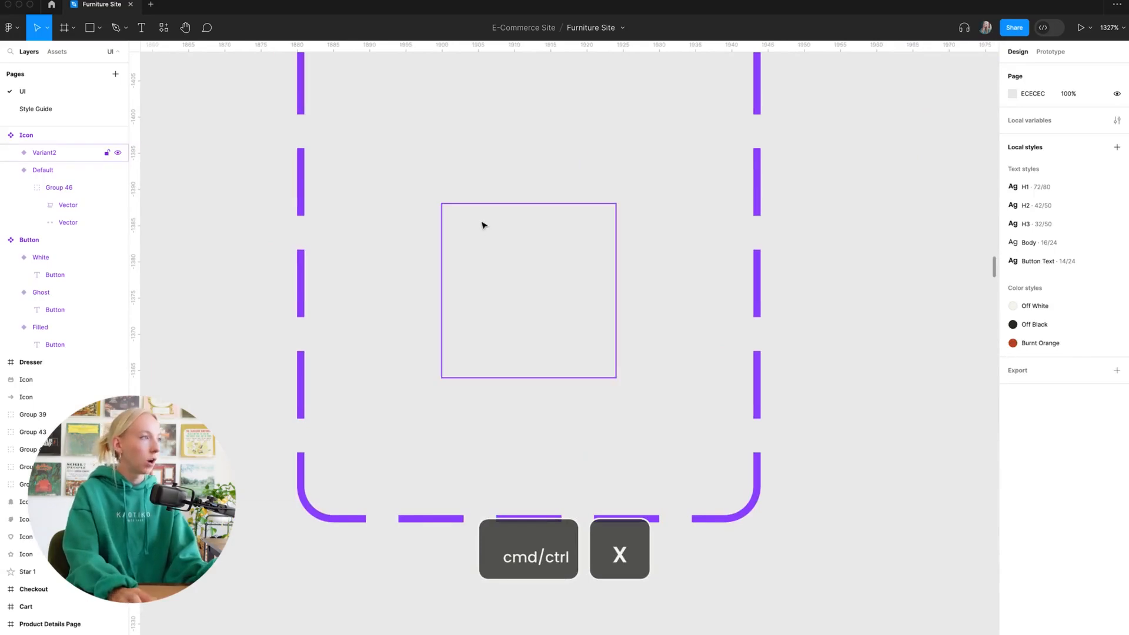
click(542, 240)
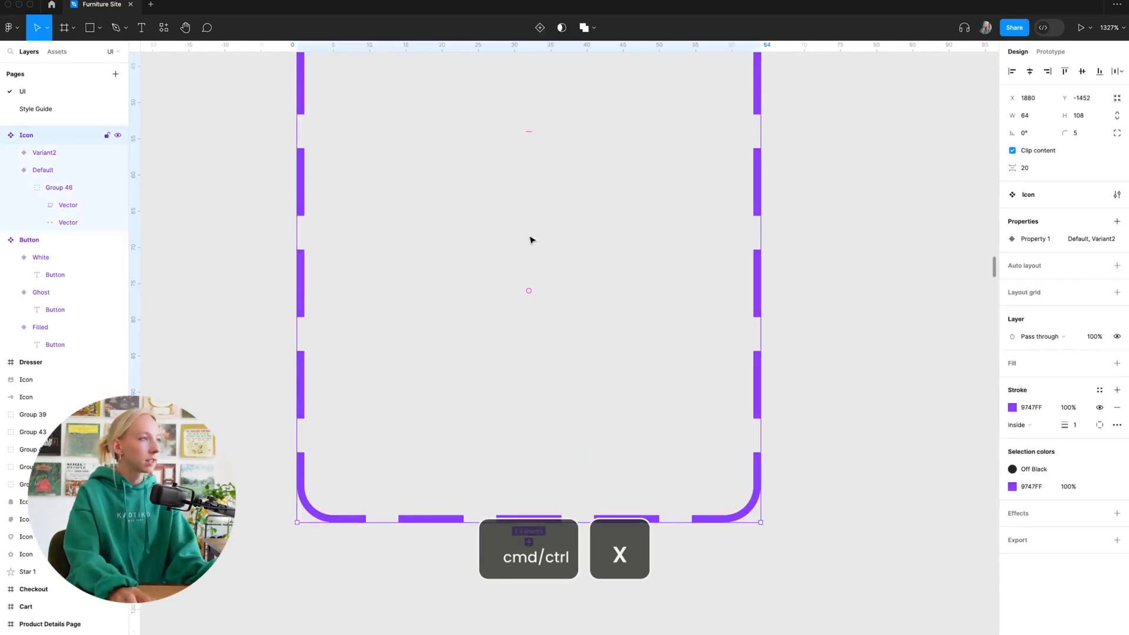
double_click(44, 153)
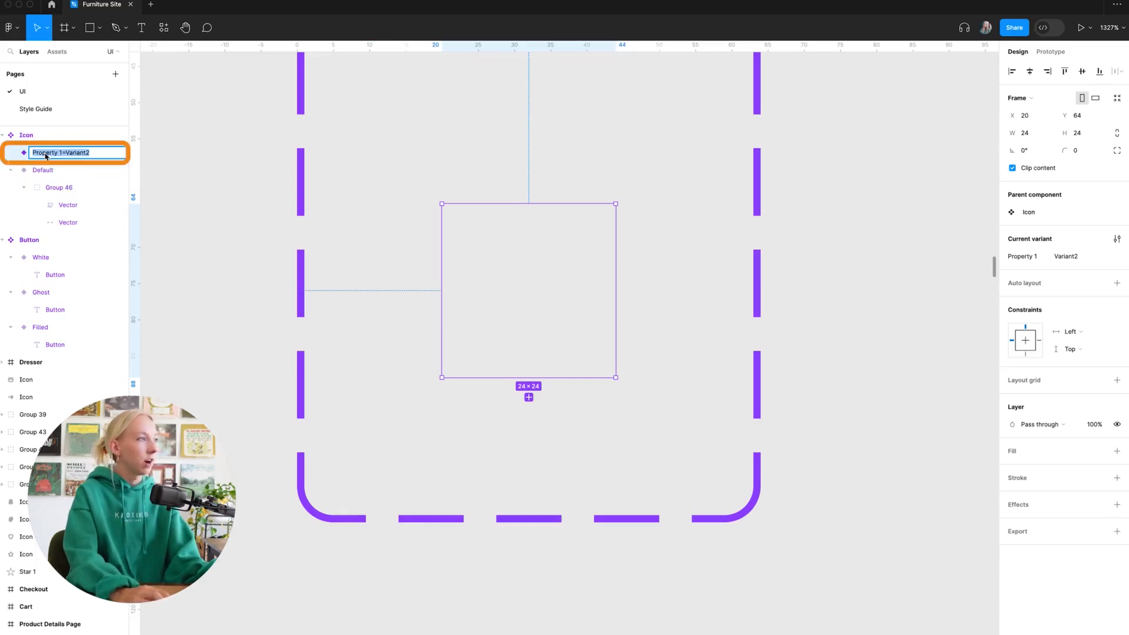
key(Escape)
key(ctrl+v)
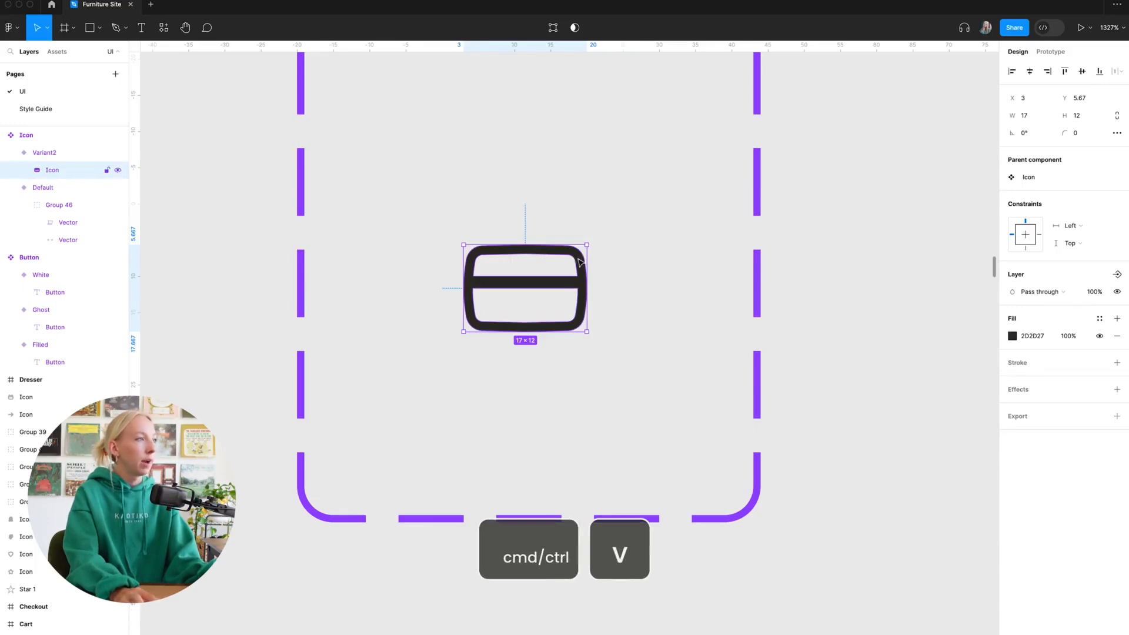
Step: Centre the credit card icon horizontally and vertically in its variant and apply the Off Black colour style to its fill
click(1030, 71)
click(1082, 71)
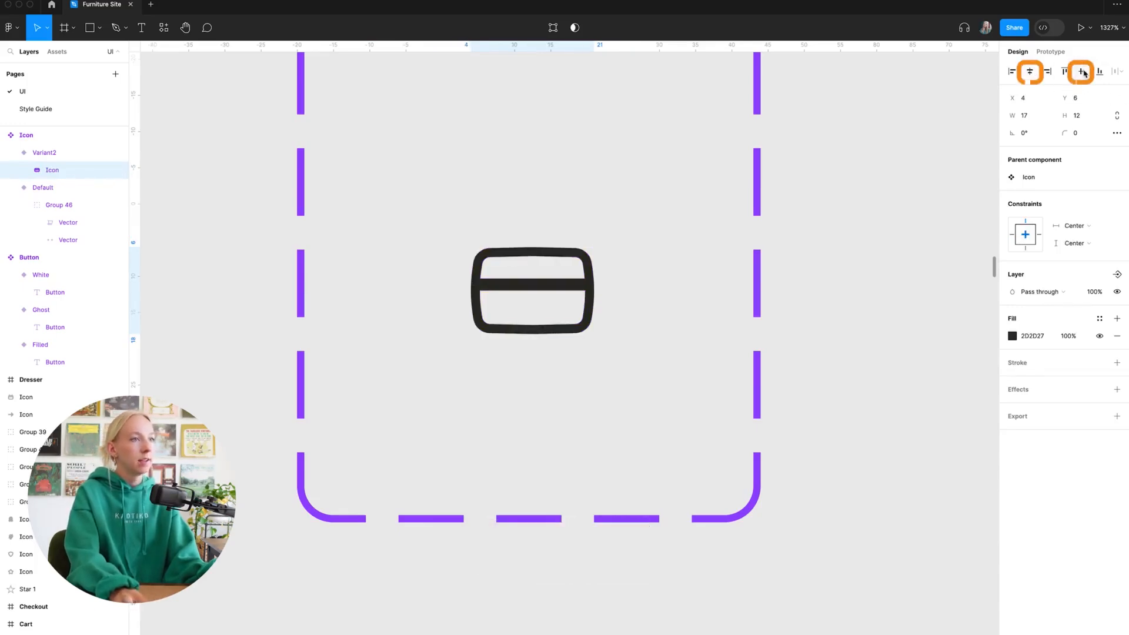
click(1100, 318)
click(925, 410)
click(870, 355)
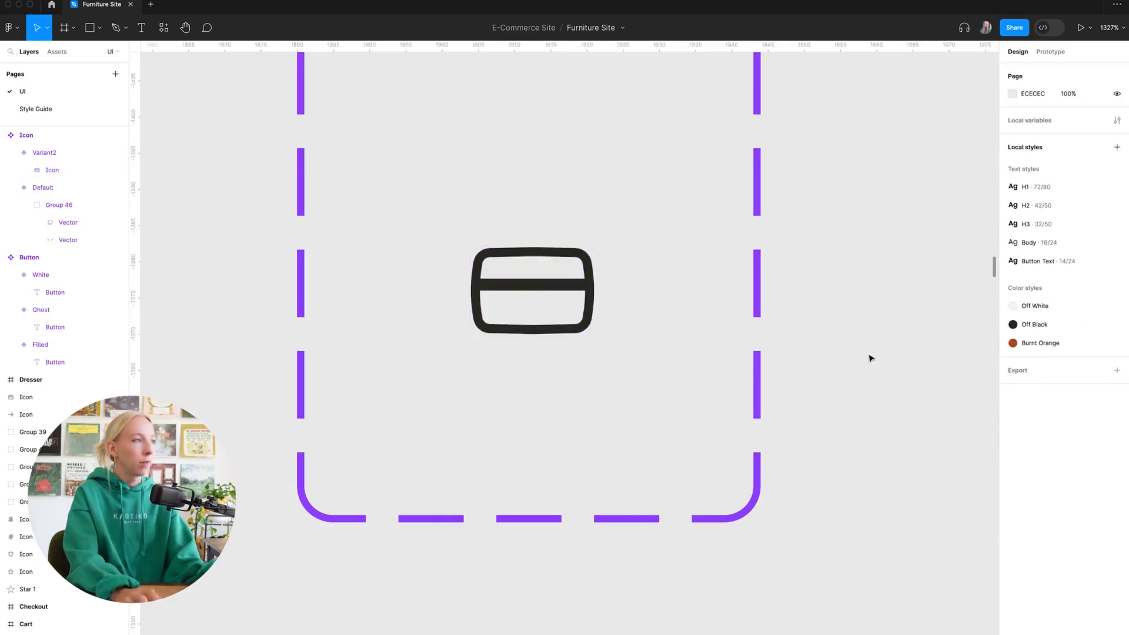
Step: Try to move the credit card variant down and to the left within the Icon component set
scroll(500, 317, down, 5)
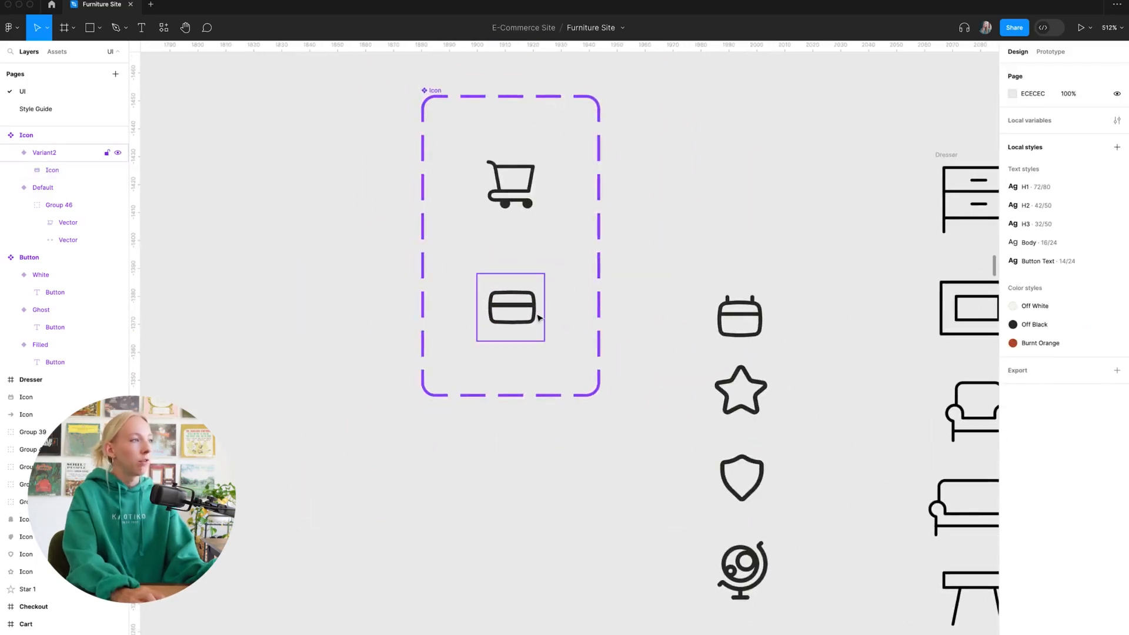
drag(527, 292, 477, 303)
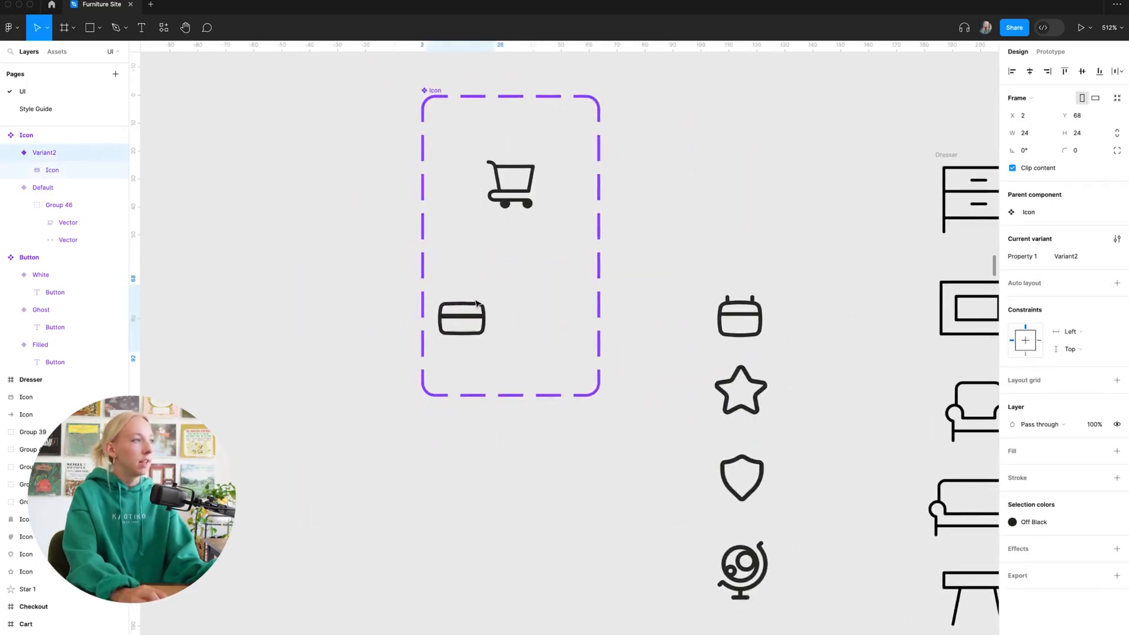
key(Escape)
scroll(515, 307, up, 5)
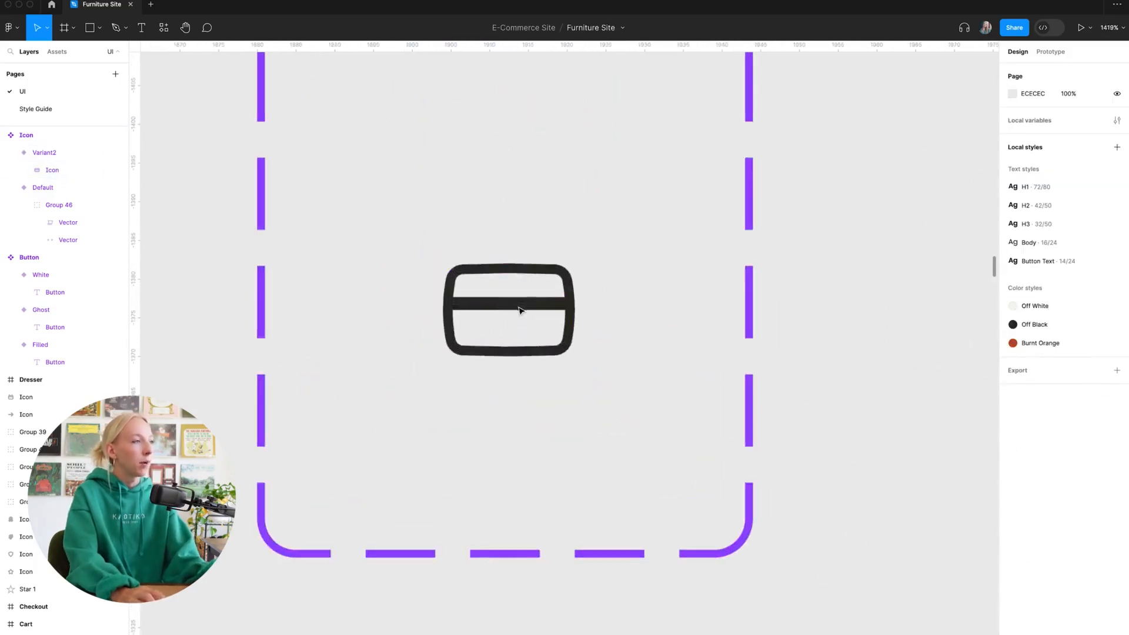
click(519, 310)
scroll(529, 308, down, 5)
click(671, 280)
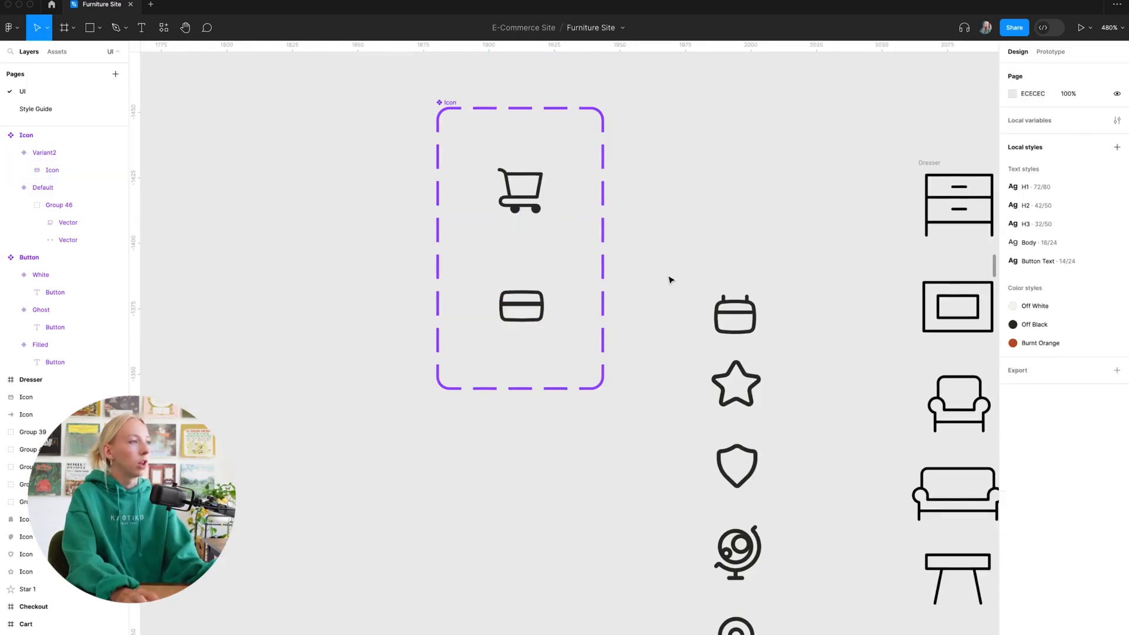
scroll(743, 431, down, 2)
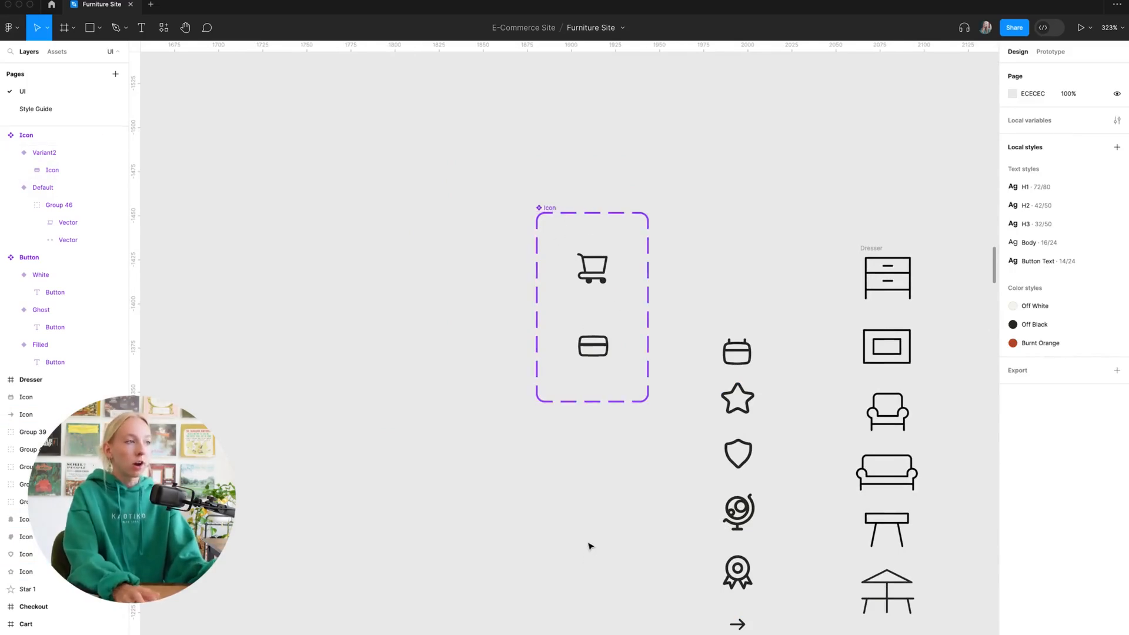
scroll(590, 545, right, 3)
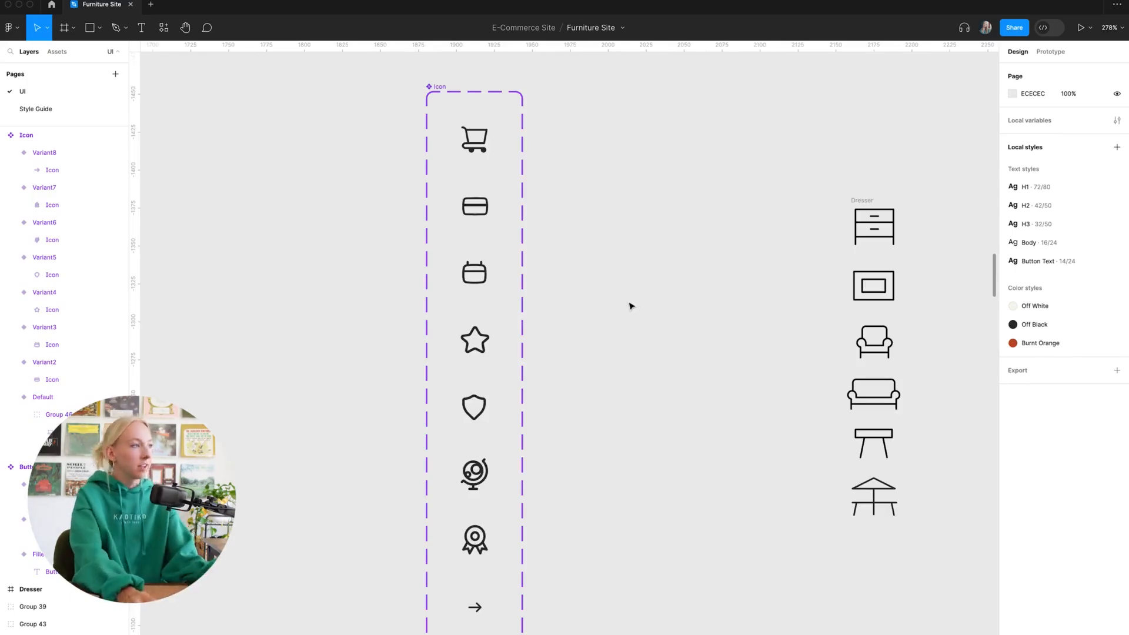
scroll(591, 292, right, 2)
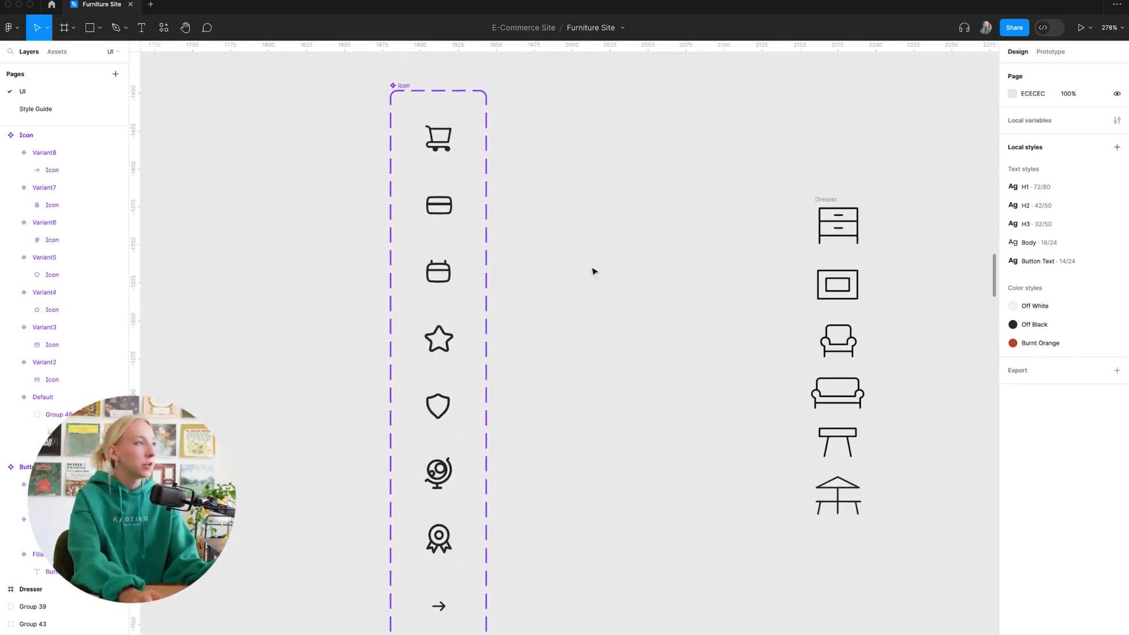
Step: Rename the variant property of the Icon component to Type and set the shopping cart variant's value to Cart
click(445, 145)
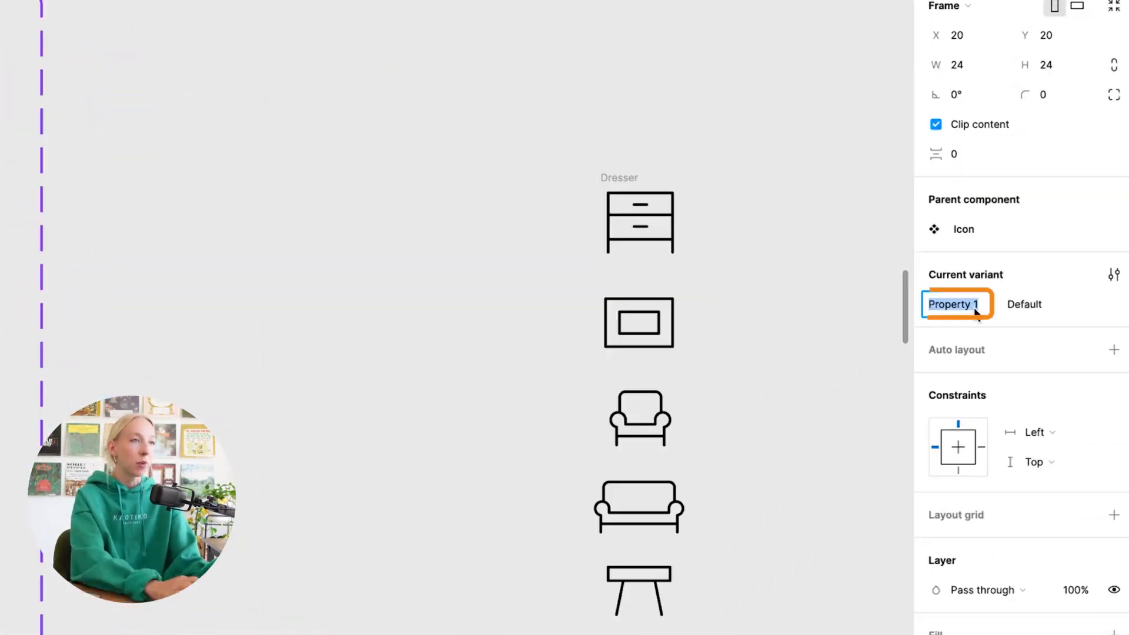
text(Type)
key(Return)
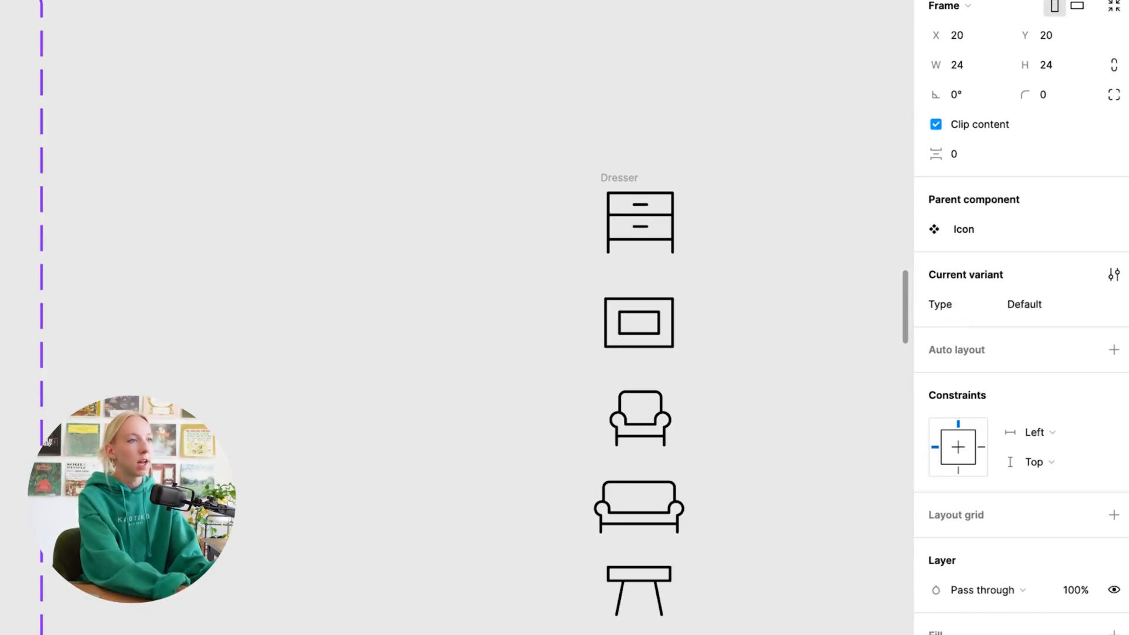
click(1023, 304)
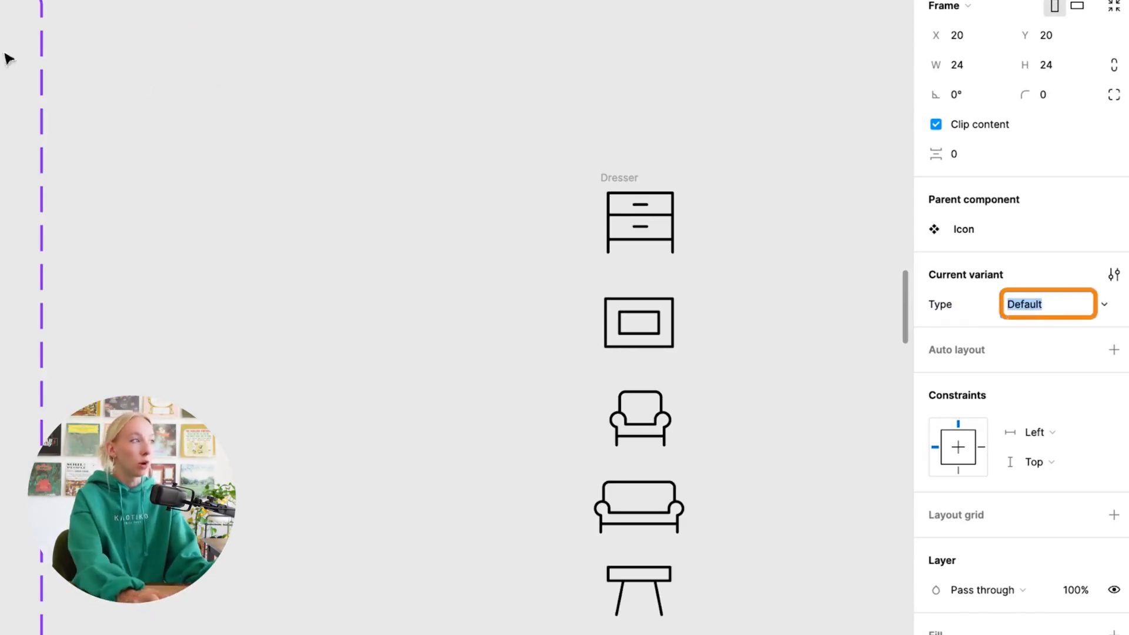
text(Cart)
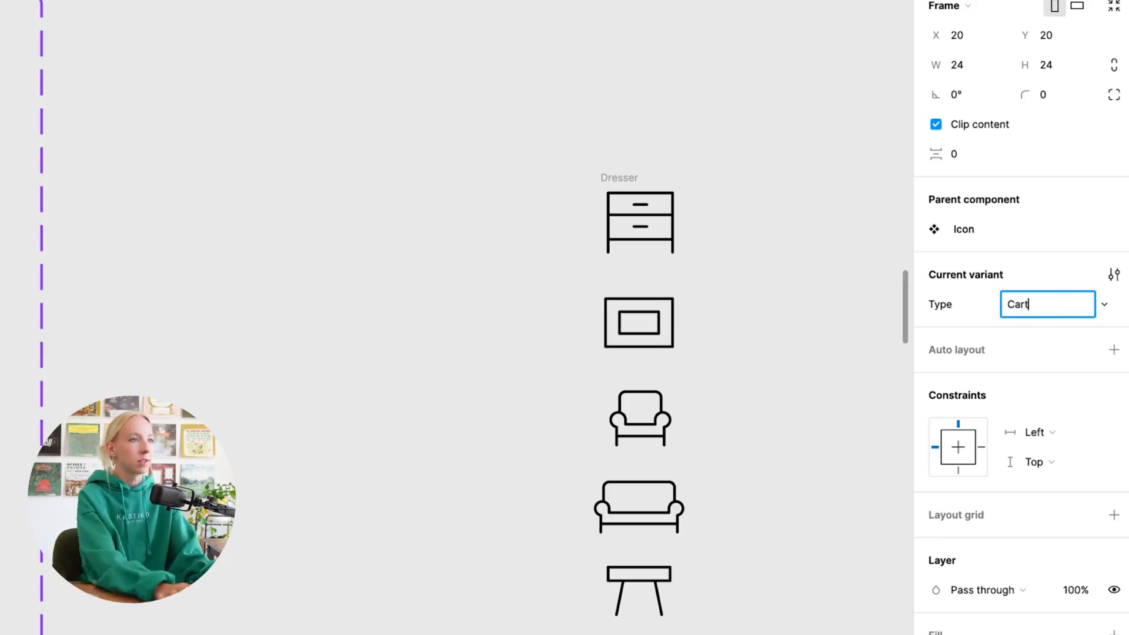
key(Return)
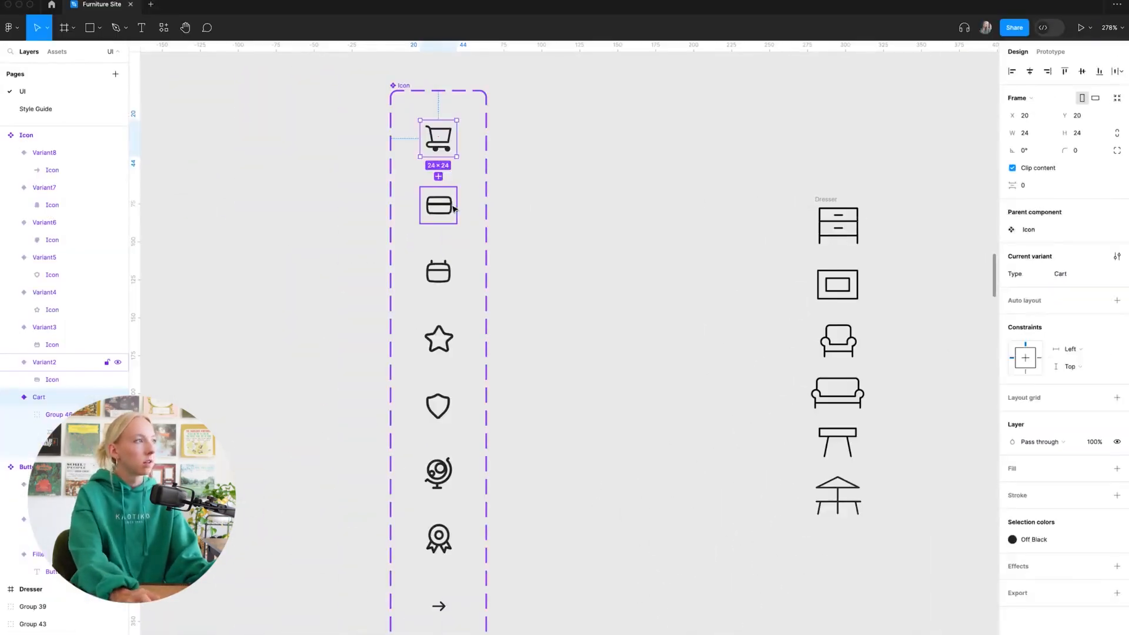
Step: Set the Type value of the second Icon variant to Credit Card and of the third variant to Calendar
click(452, 211)
click(1053, 309)
text(Credit)
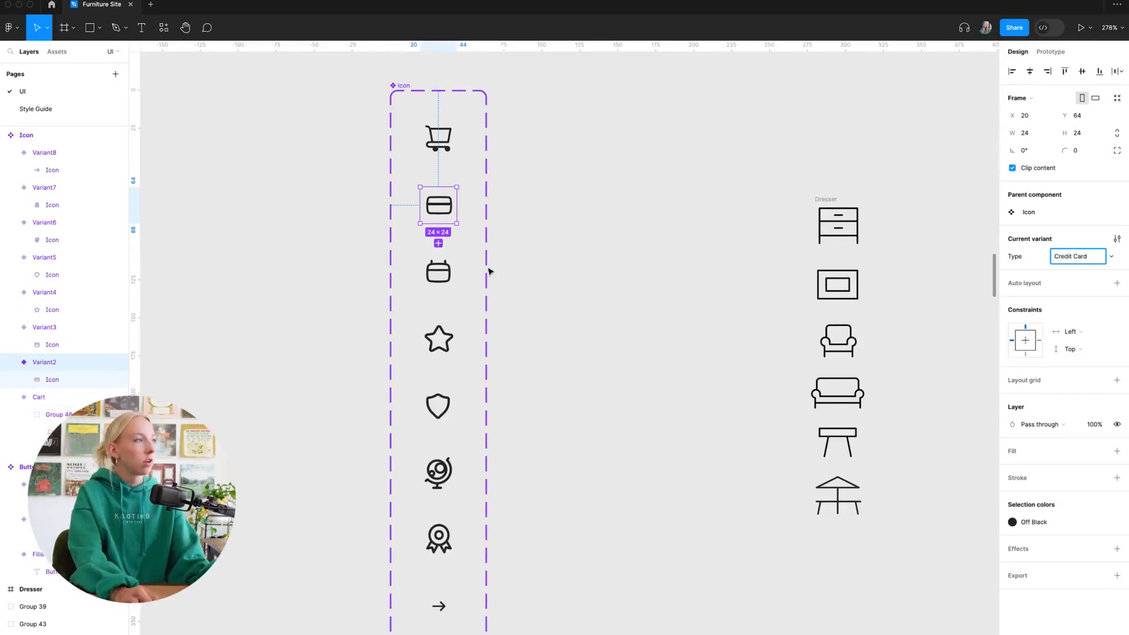
click(443, 280)
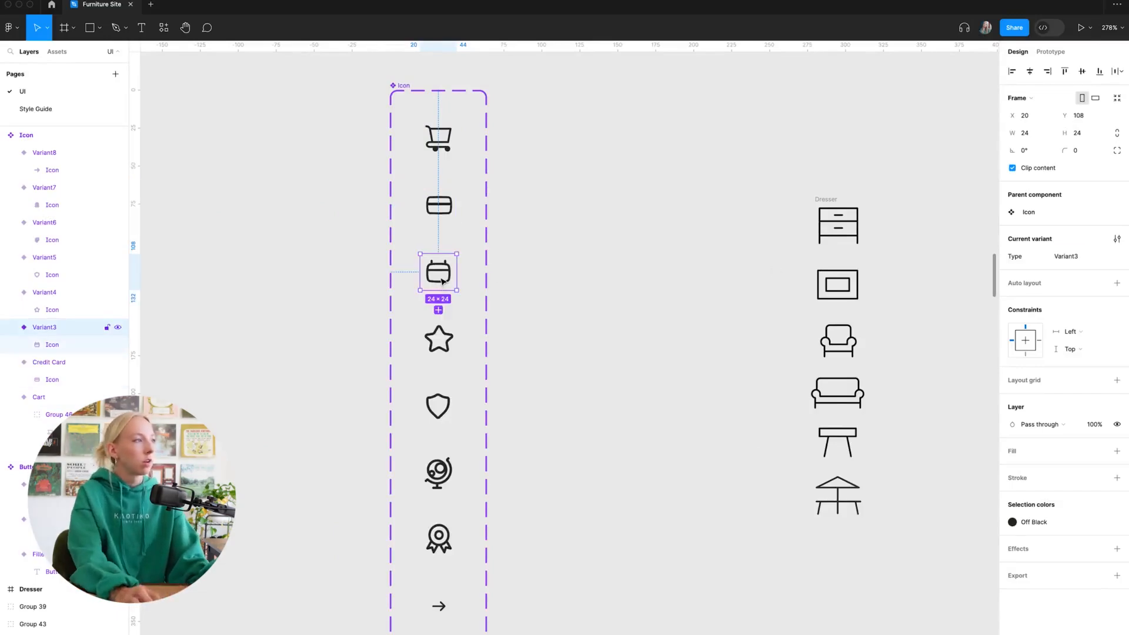
click(1081, 258)
text(Calenda)
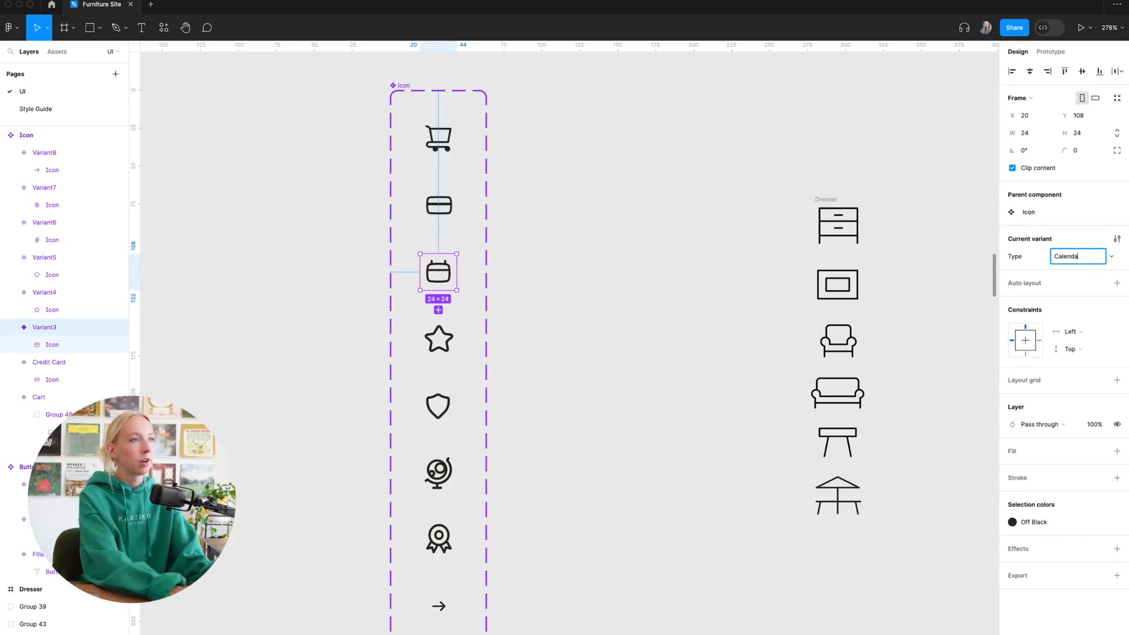
text(r)
key(Return)
Step: Set the Type value of the star variant to Star and of the shield variant to Shield
click(450, 352)
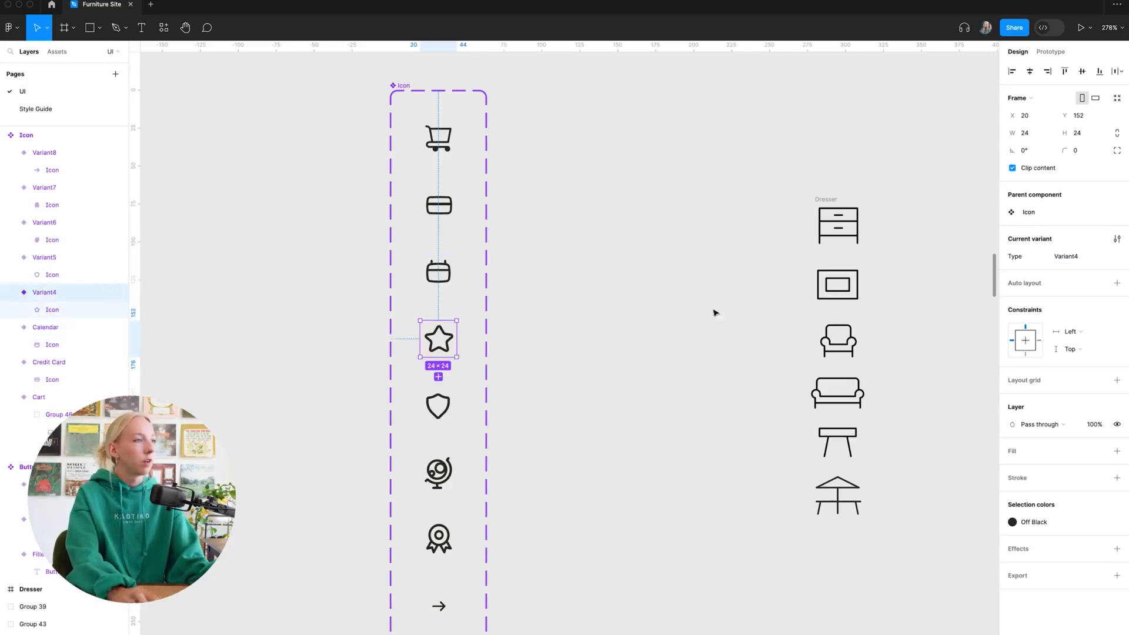
click(1074, 260)
text(Star)
key(Return)
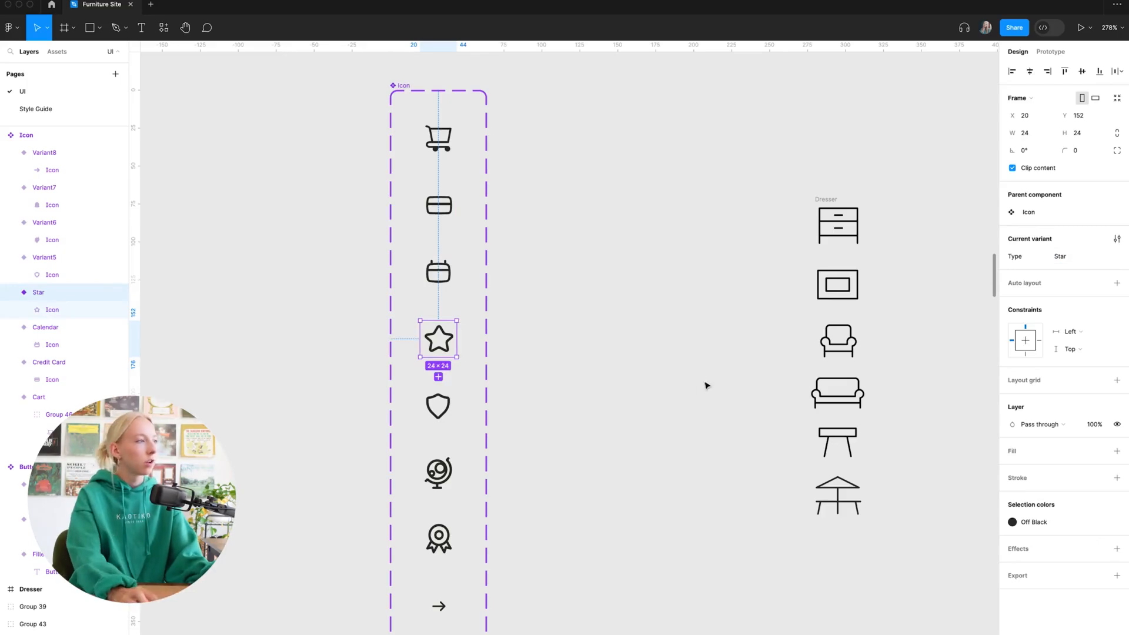
click(438, 406)
click(1066, 259)
text(Sh)
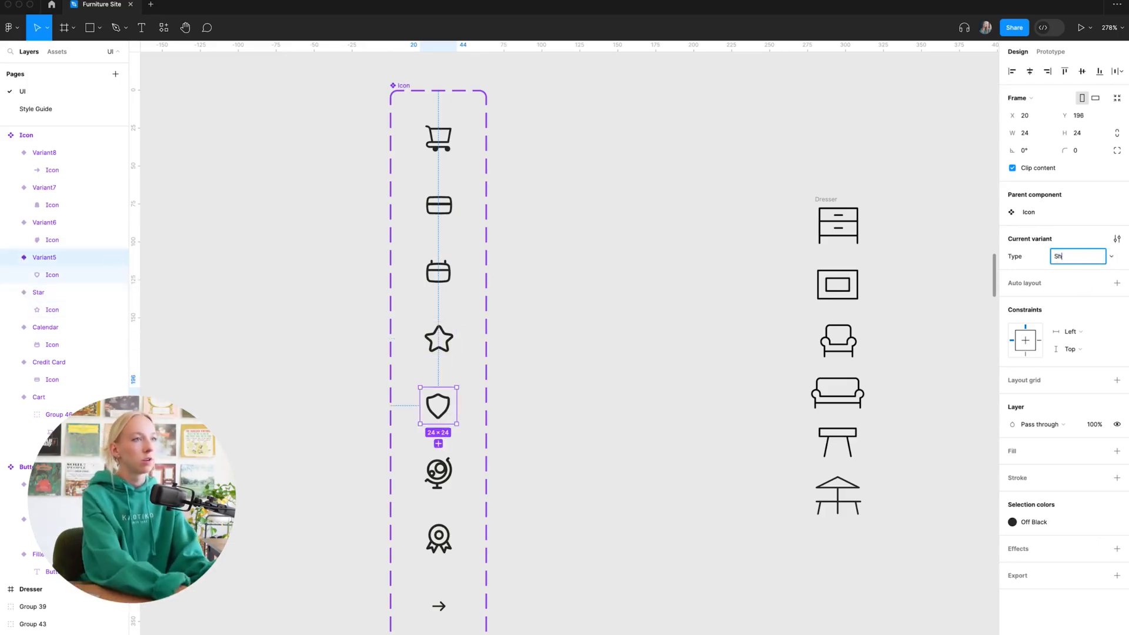
text(ield)
key(Return)
Step: Set the Type value of the globe variant to Globe and of the award rosette variant to Ribbon
click(434, 488)
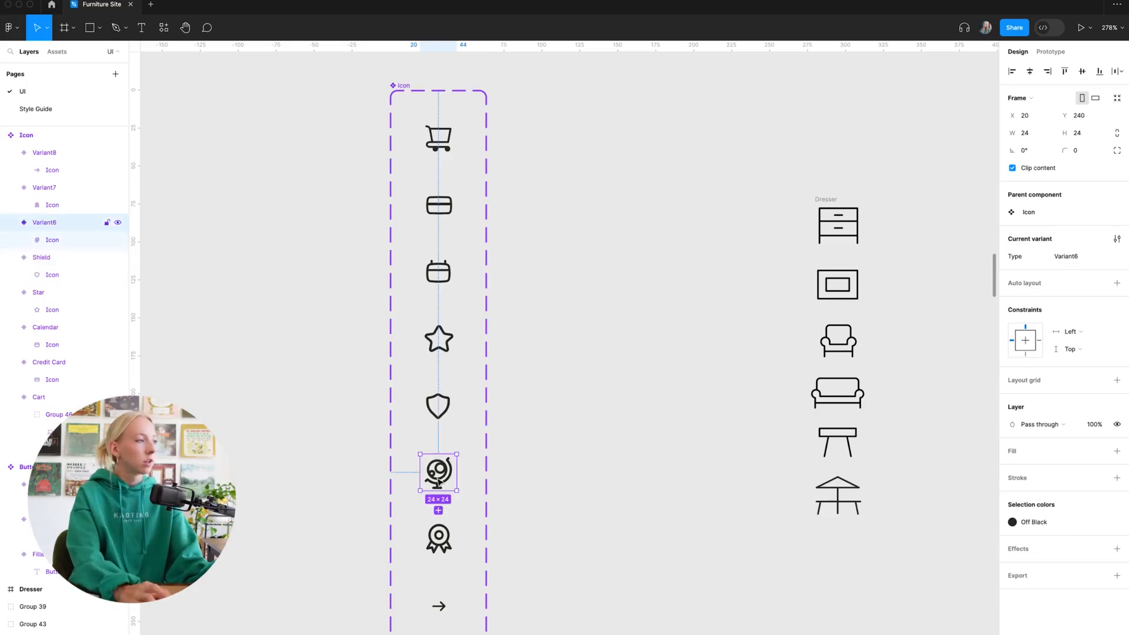
click(1093, 257)
text(Globe)
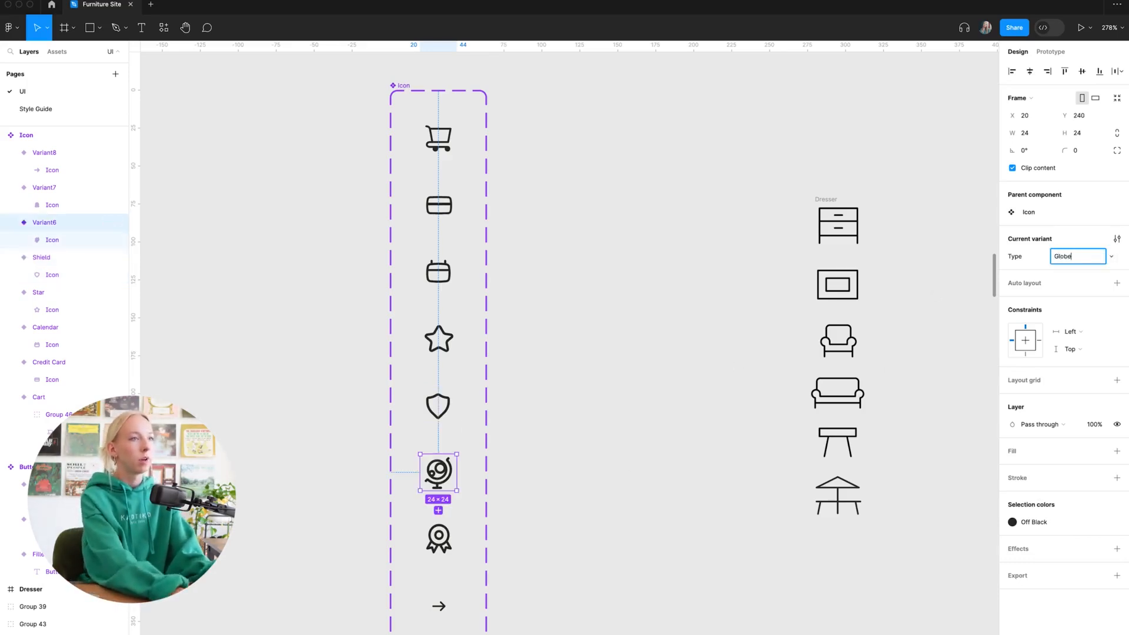
key(Return)
click(439, 538)
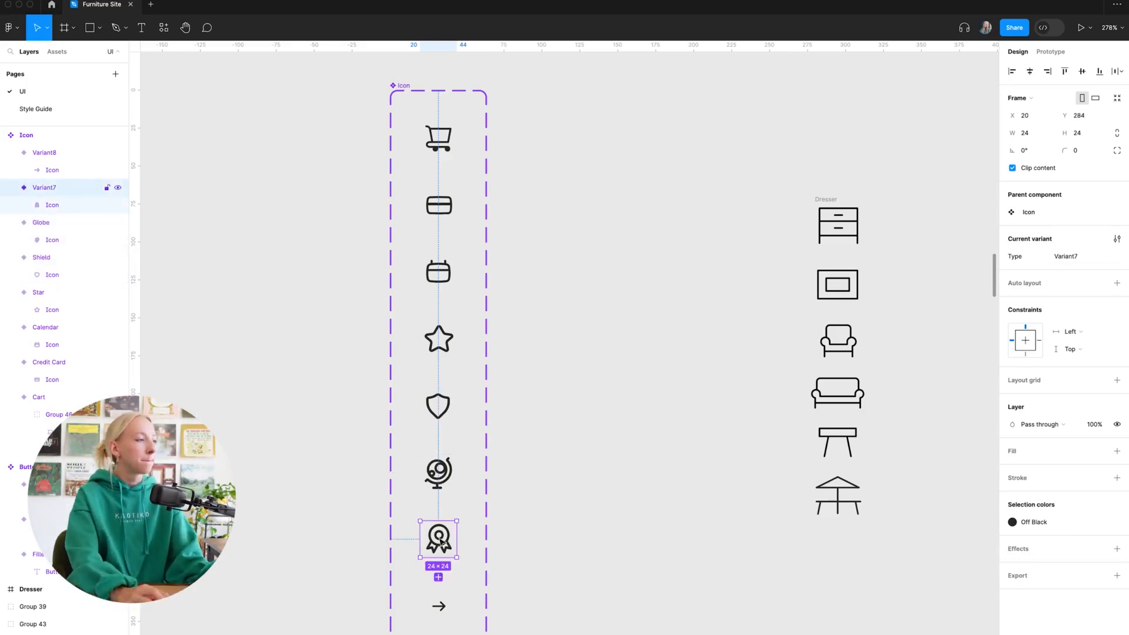
click(1093, 262)
text(Ribbo)
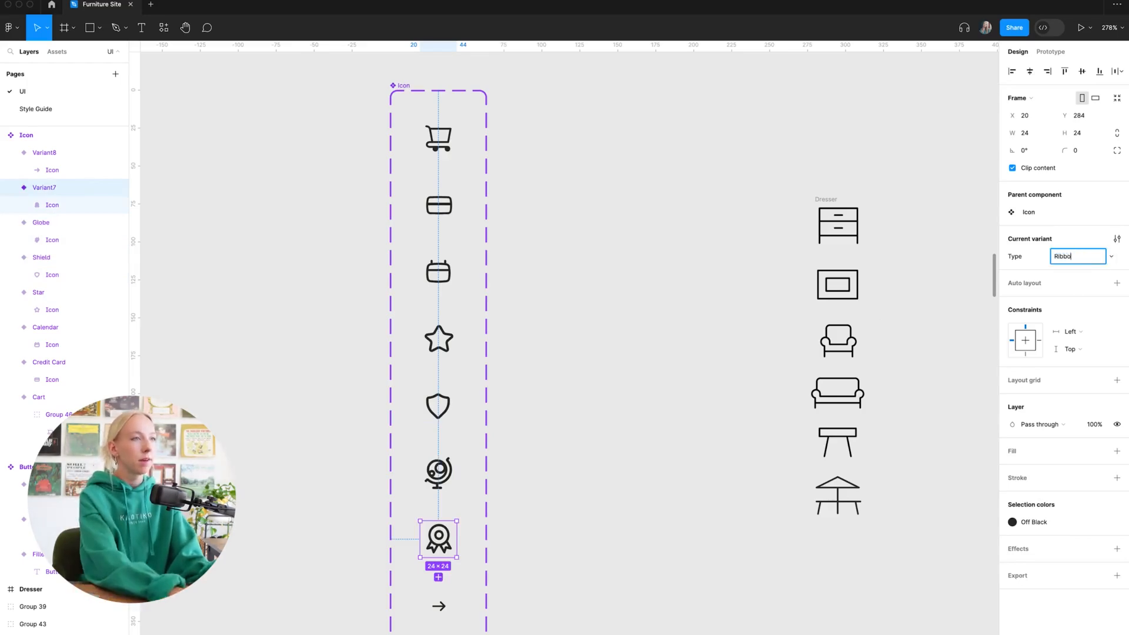
text(n)
key(Return)
Step: Set the Type value of the last Icon variant, the arrow, to Arrow and deselect it
click(442, 616)
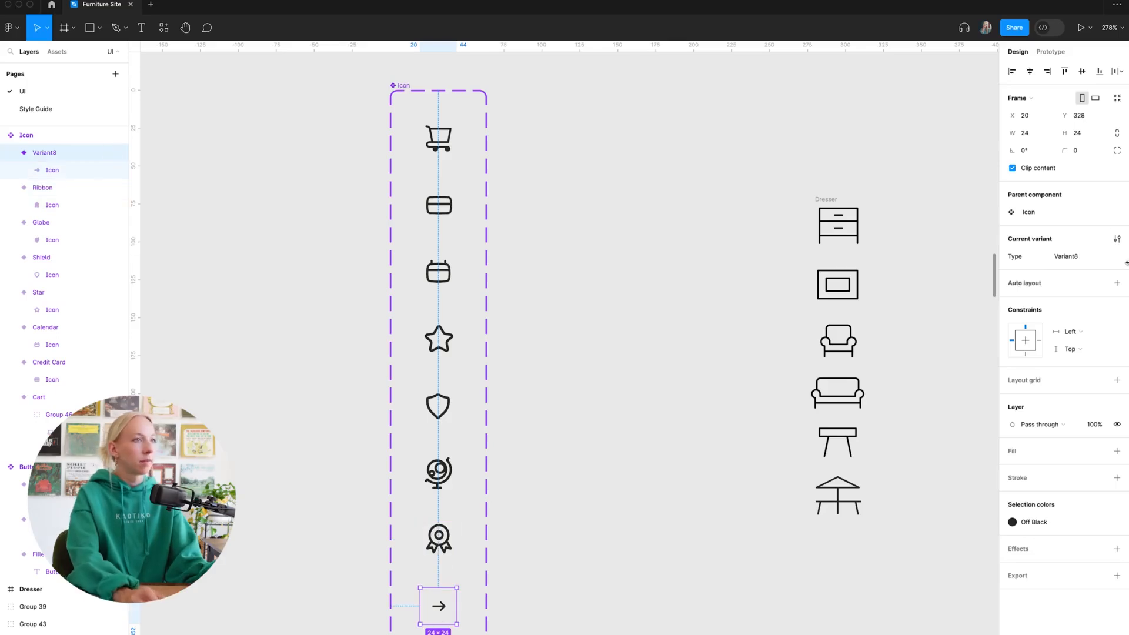
click(1082, 256)
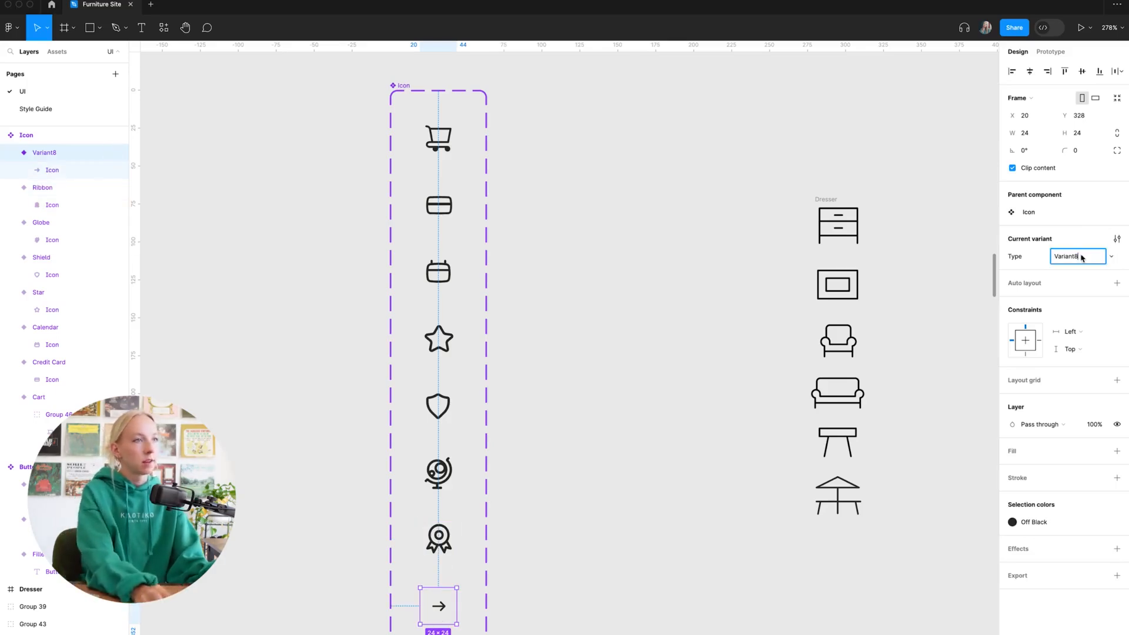
text(Arrow)
key(Return)
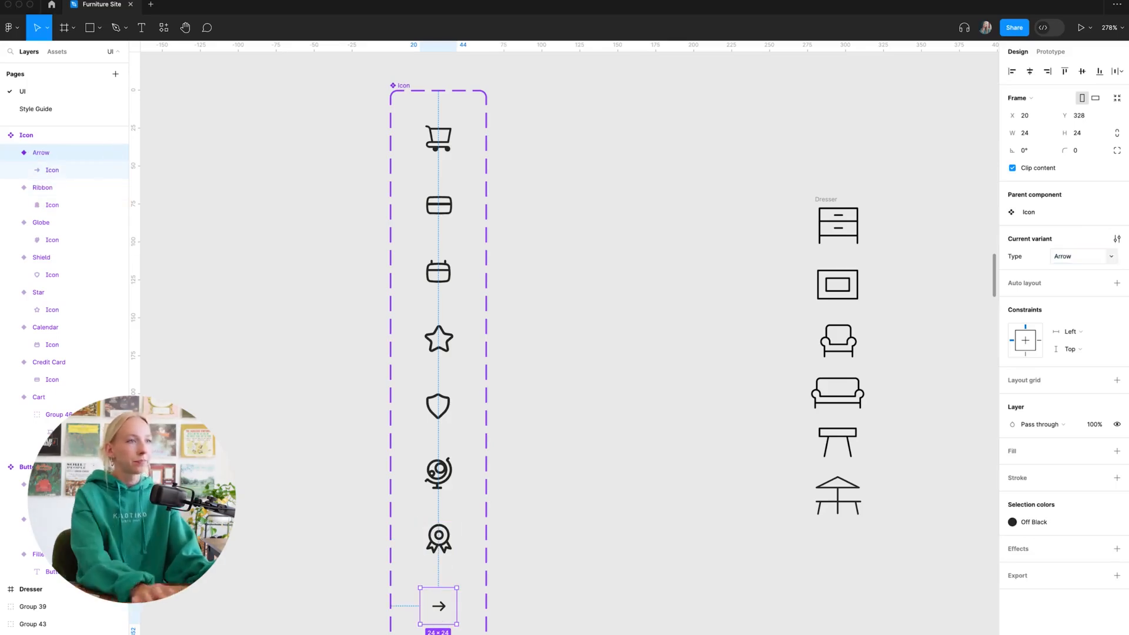
click(714, 353)
Step: Add a ninth variant to the Icon component set and delete the cart artwork inside it
scroll(882, 353, down, 3)
scroll(477, 607, down, 3)
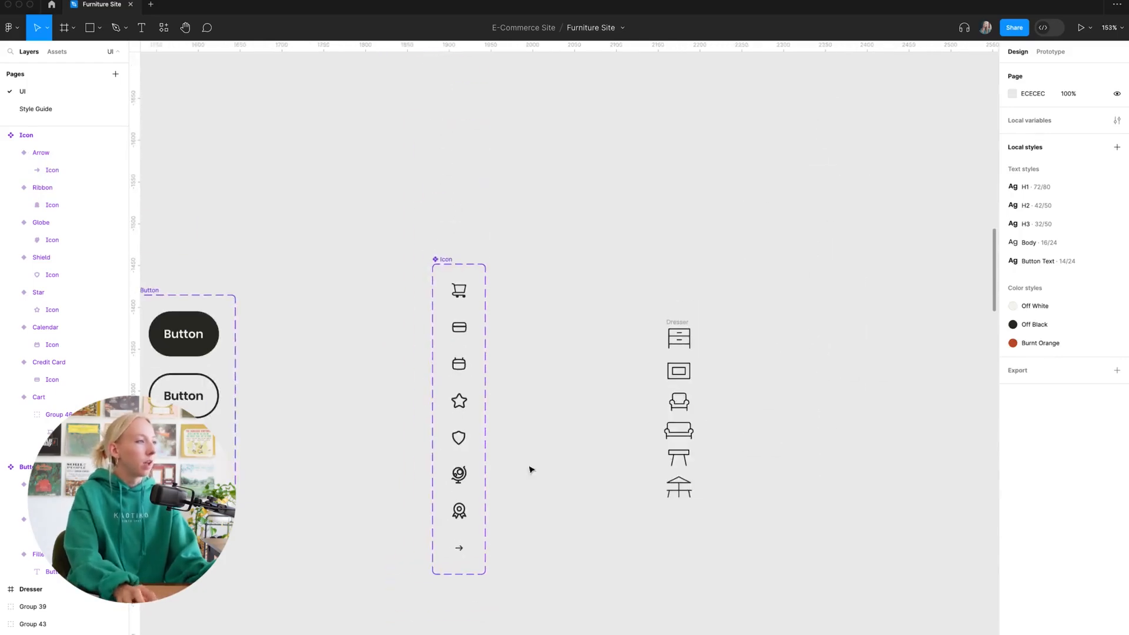
click(439, 261)
scroll(572, 313, down, 3)
scroll(478, 426, up, 5)
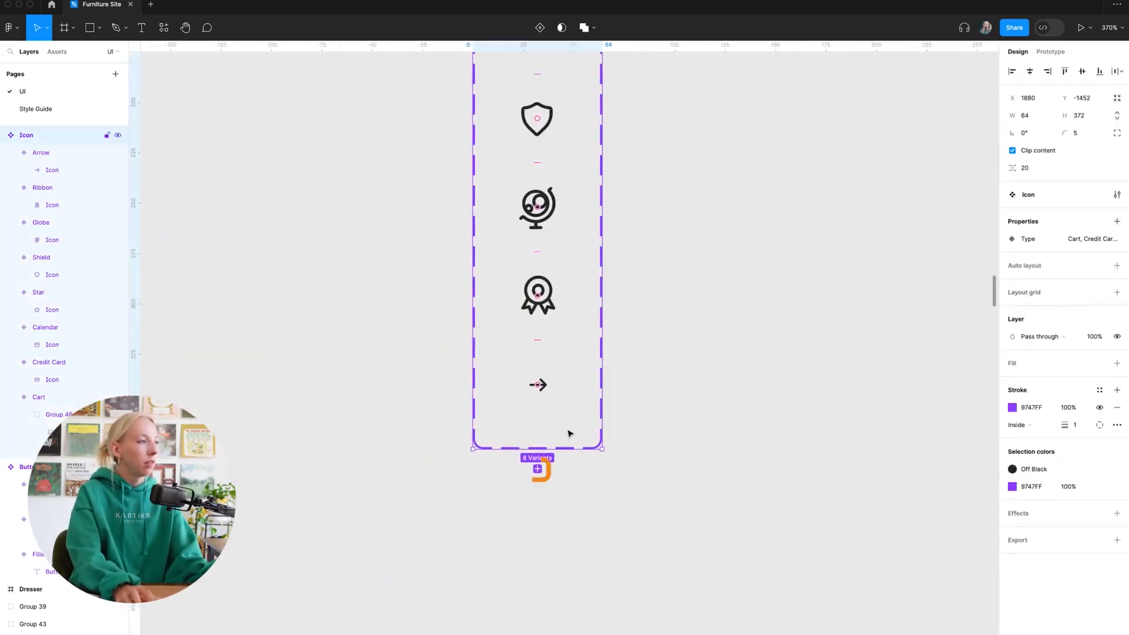
click(539, 472)
click(538, 478)
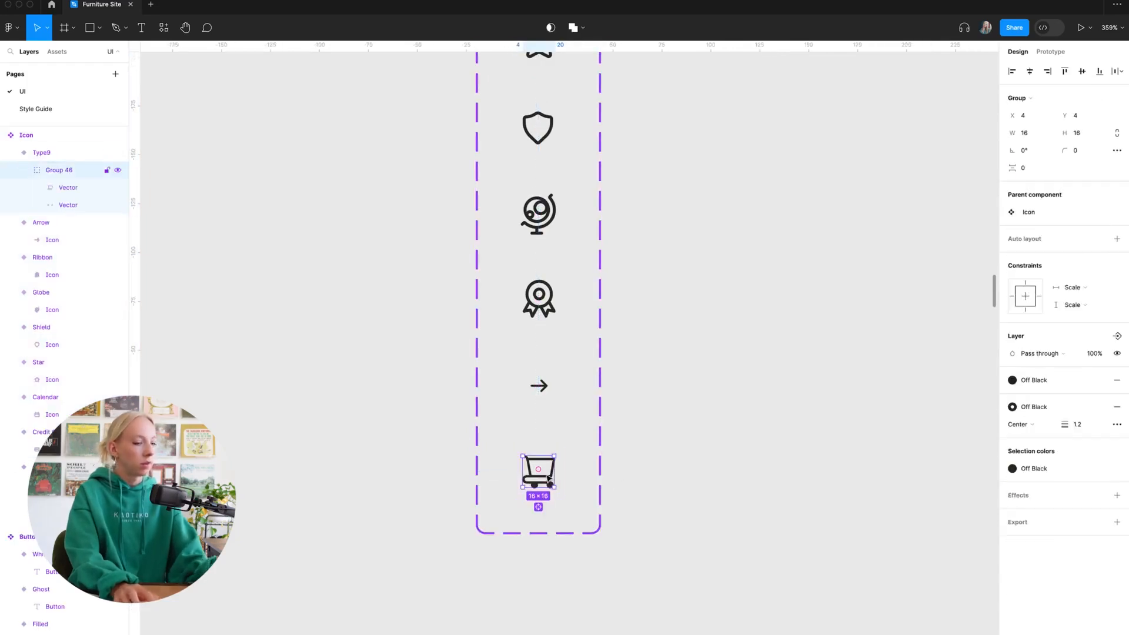
key(Delete)
Step: Copy the right-pointing arrow artwork from the Arrow variant into the empty new variant
click(546, 392)
double_click(546, 393)
key(ctrl+c)
click(537, 472)
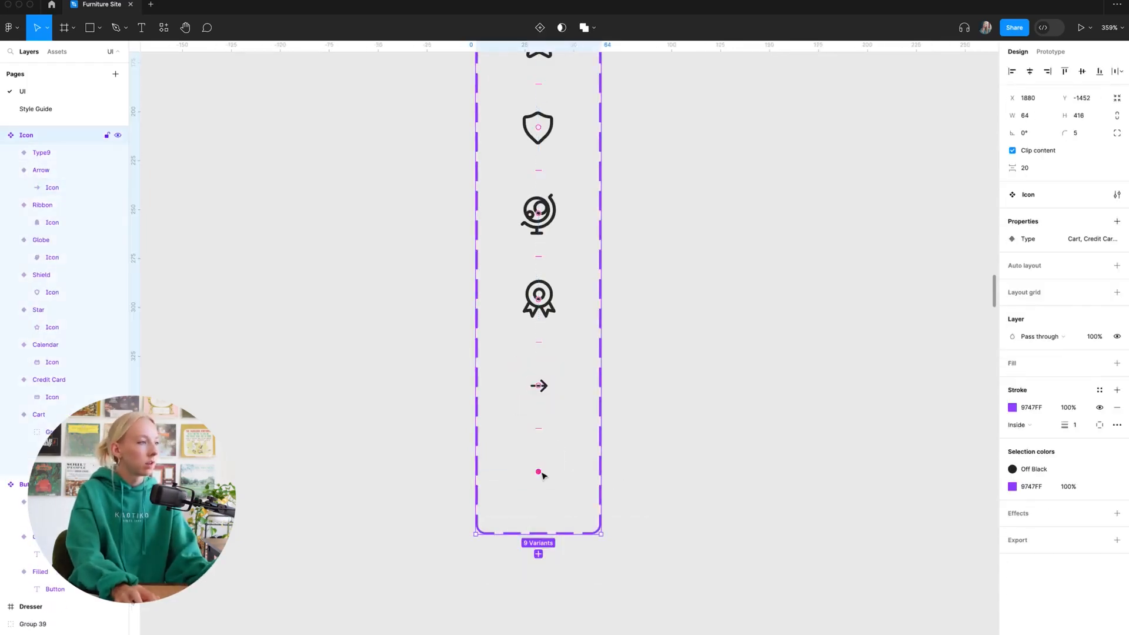
key(ctrl+v)
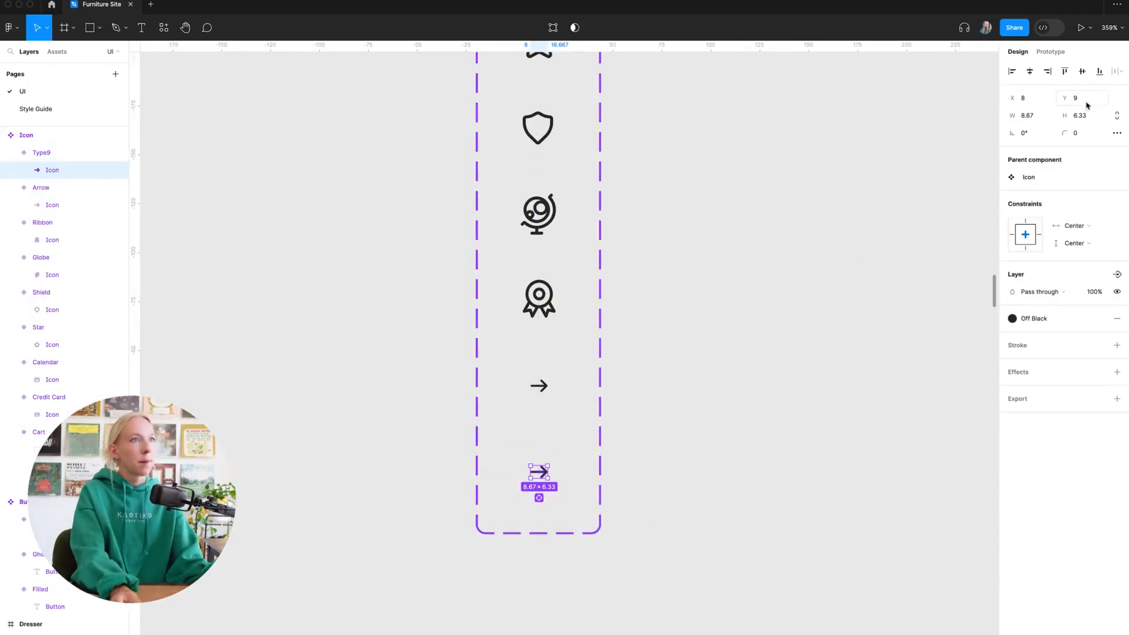
Step: Rotate the pasted arrow 180° so it points left, and deselect it
scroll(551, 509, up, 1)
scroll(551, 509, up, 5)
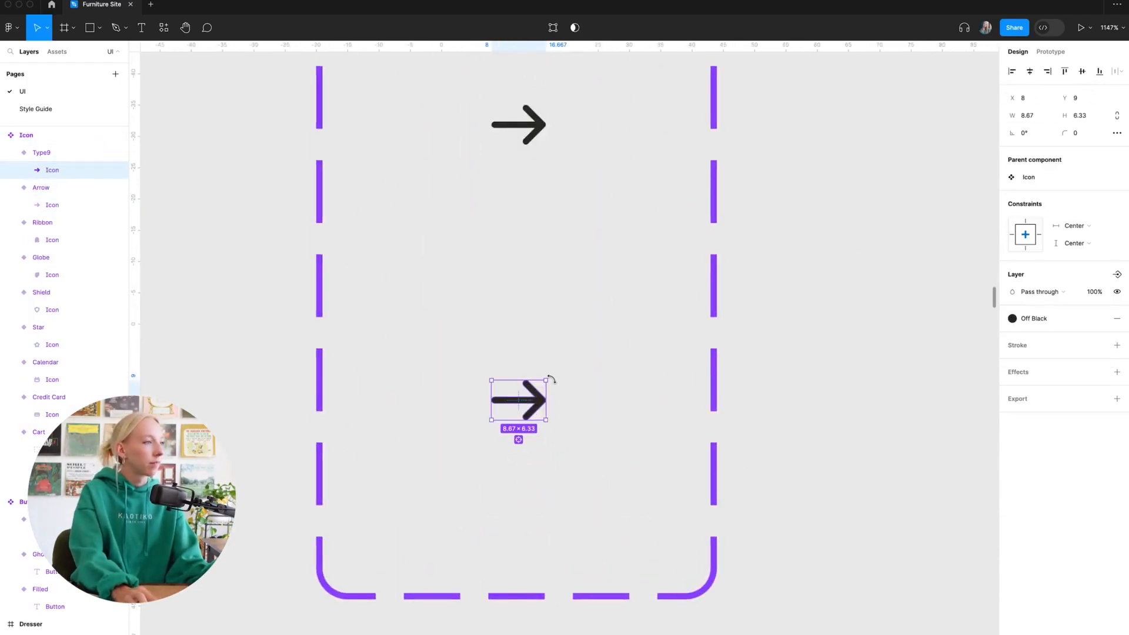
drag(547, 376, 463, 443)
click(948, 433)
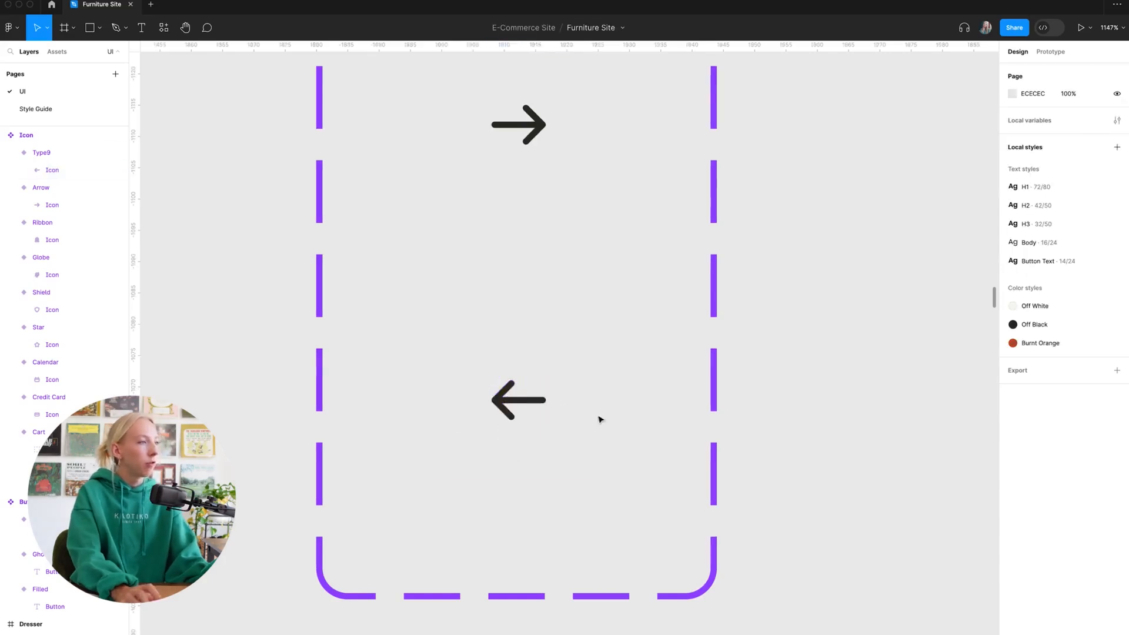
Step: Set the Type value of the right-pointing arrow variant to Arrow Right
scroll(600, 418, down, 5)
scroll(638, 390, up, 2)
click(564, 418)
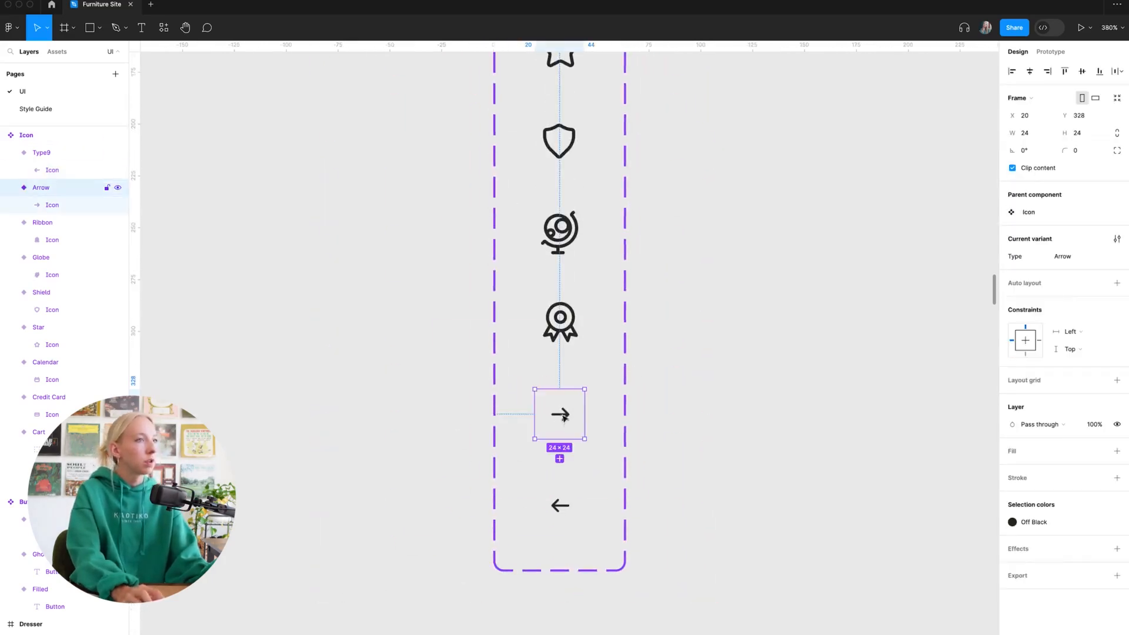
click(1079, 260)
key(Right)
text(Right)
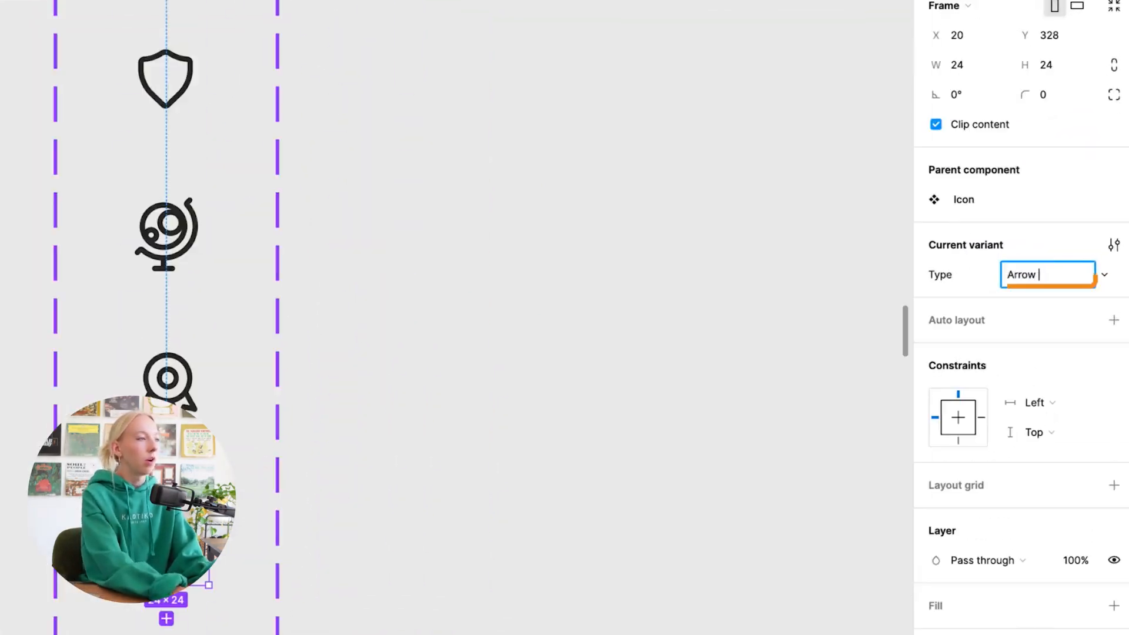
key(Return)
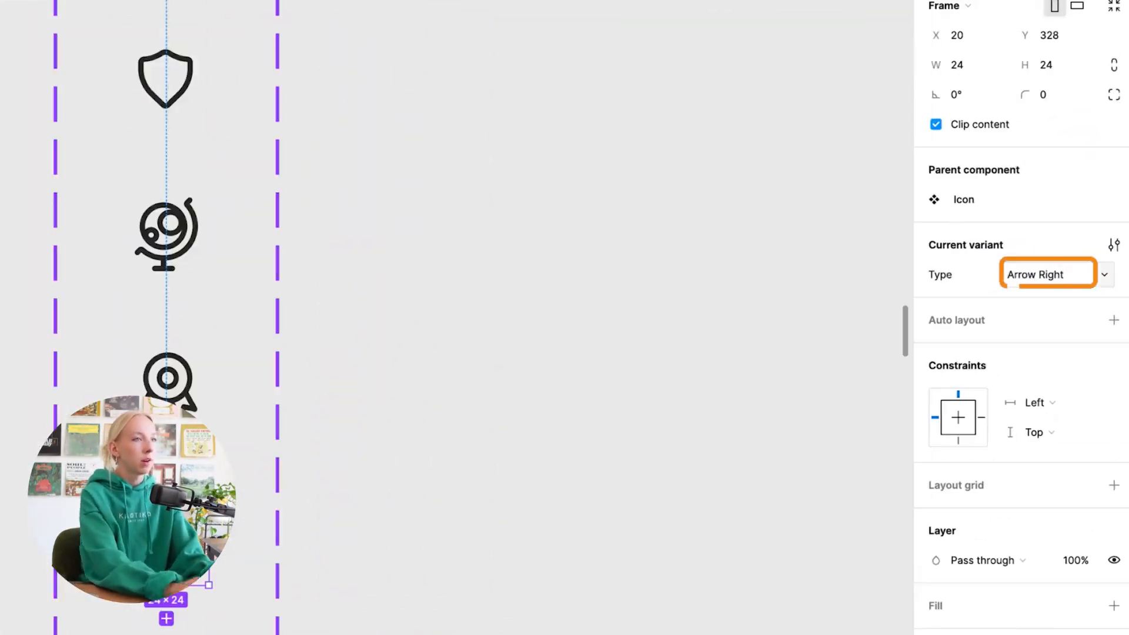
Step: Set the Type value of the left-pointing arrow variant to Arrow Left and deselect it
click(167, 634)
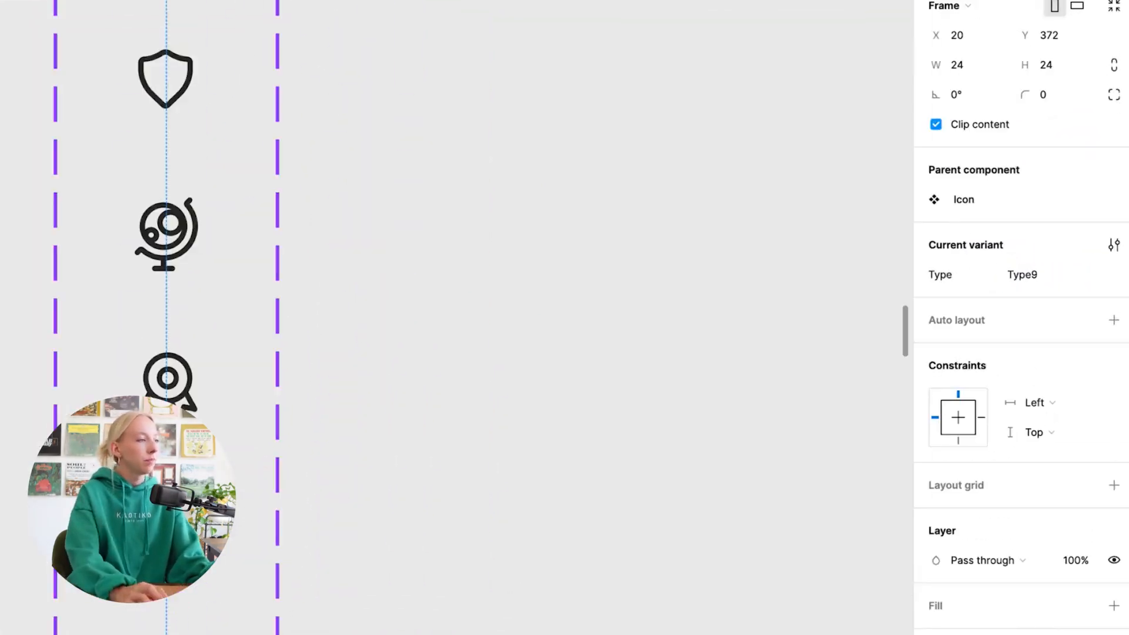
click(1036, 283)
text(Arrow Lef)
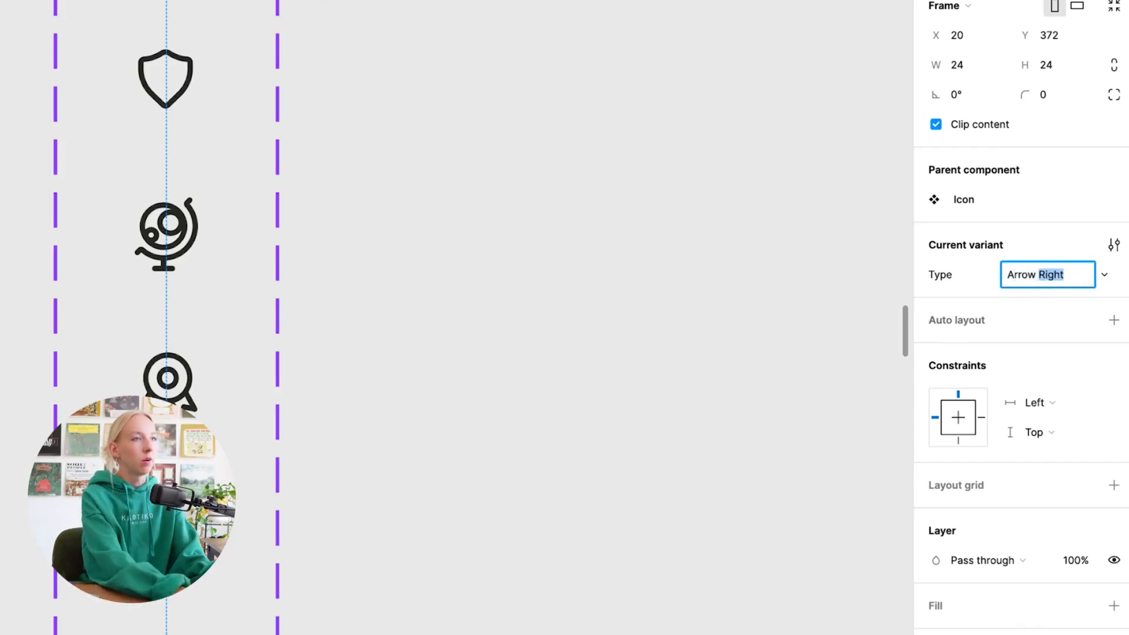
text(t)
click(609, 348)
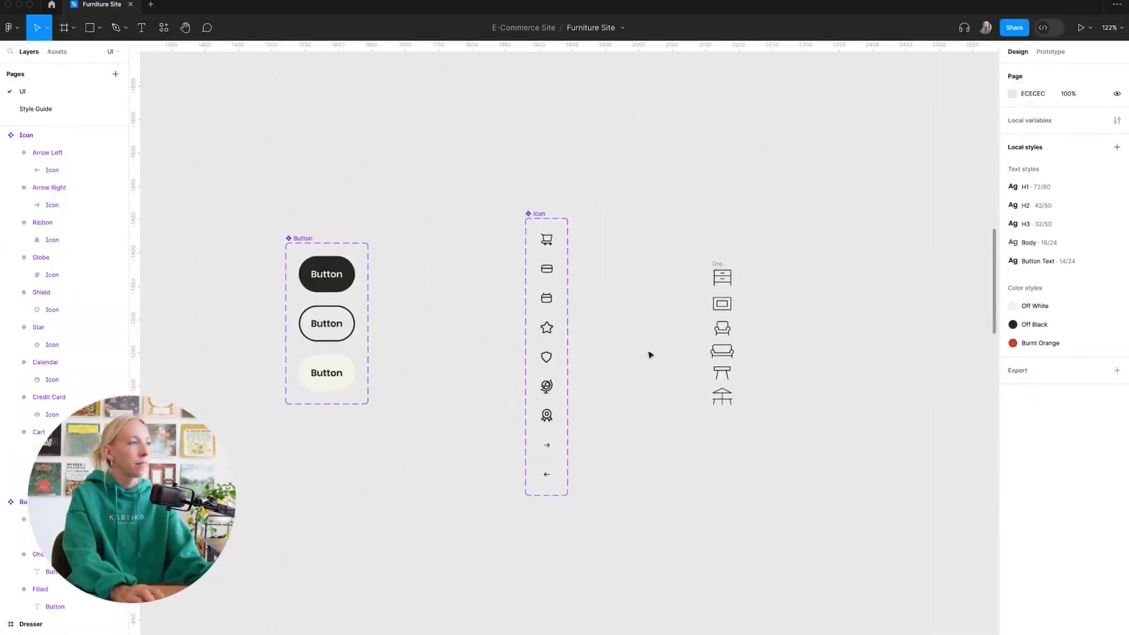
scroll(587, 438, up, 5)
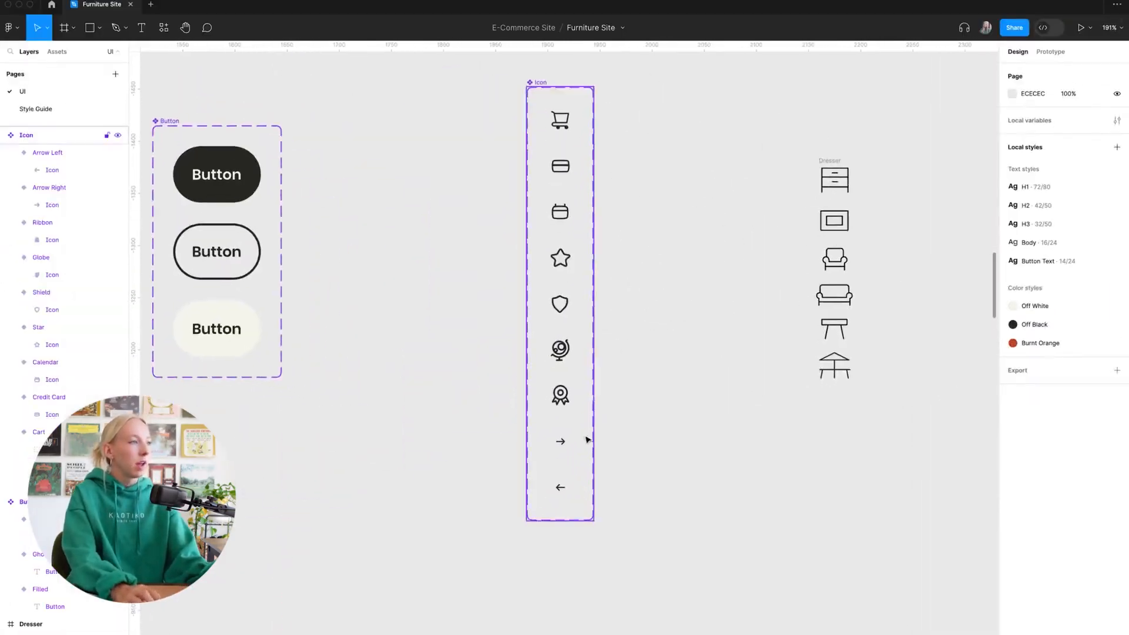
click(563, 496)
click(561, 524)
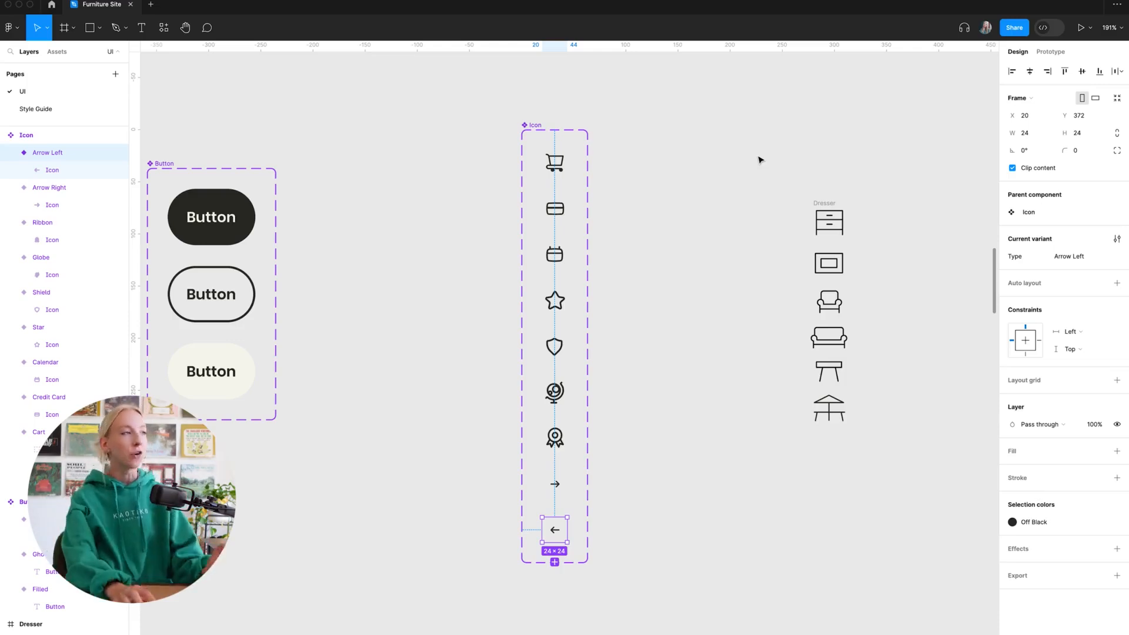
click(680, 376)
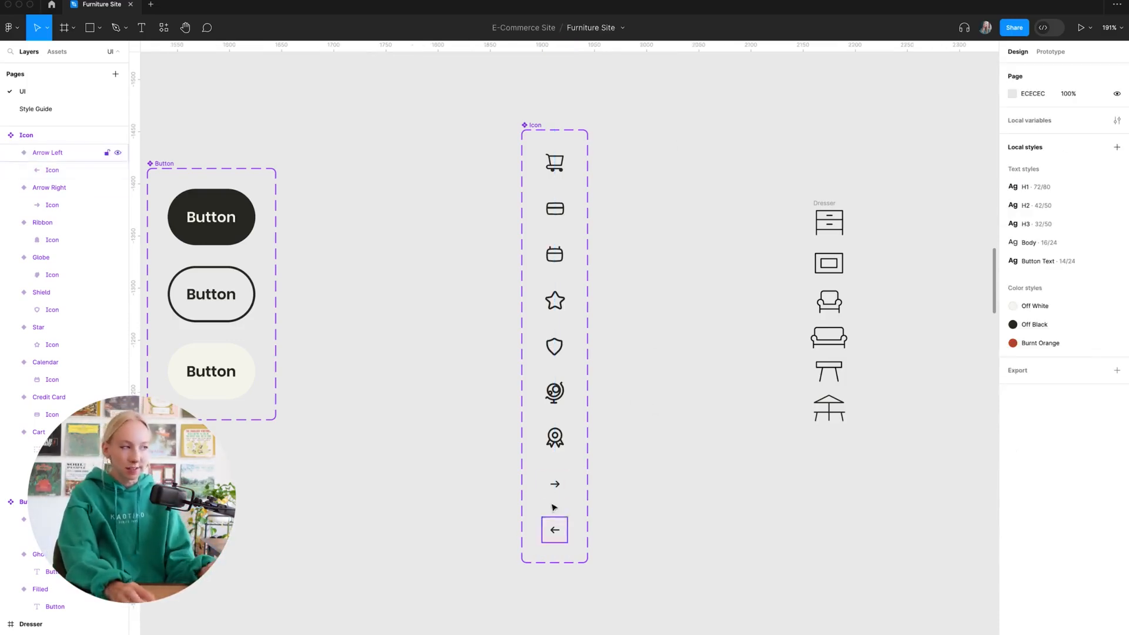
scroll(809, 269, up, 2)
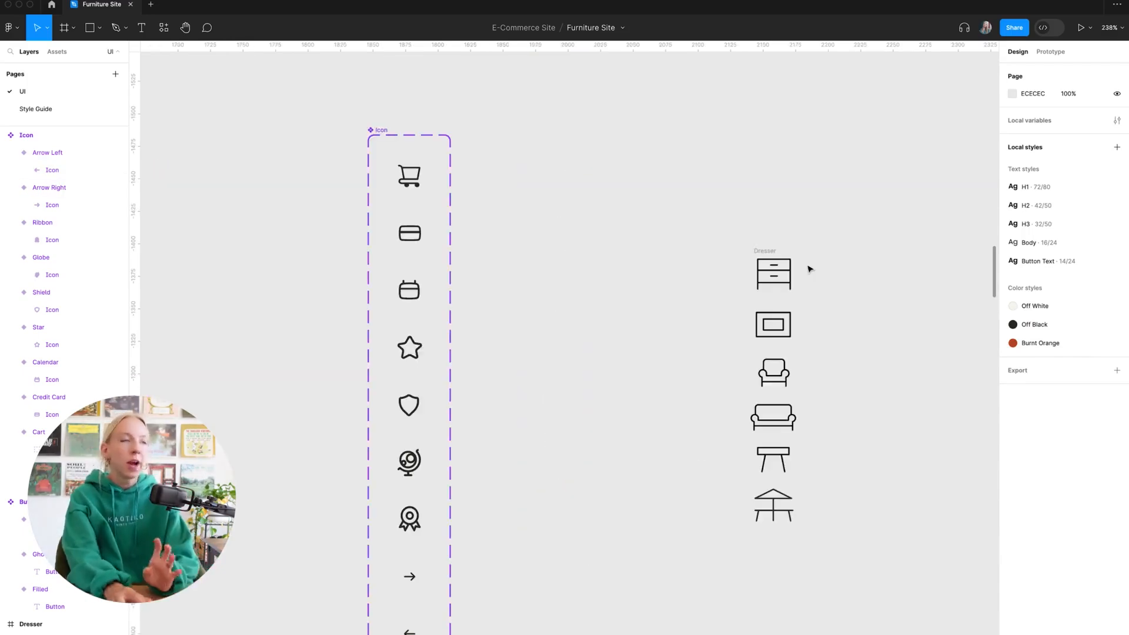
Step: Examine the dimensions of the loose furniture icons, including the dresser, sofa, table and picnic table
drag(715, 225, 837, 598)
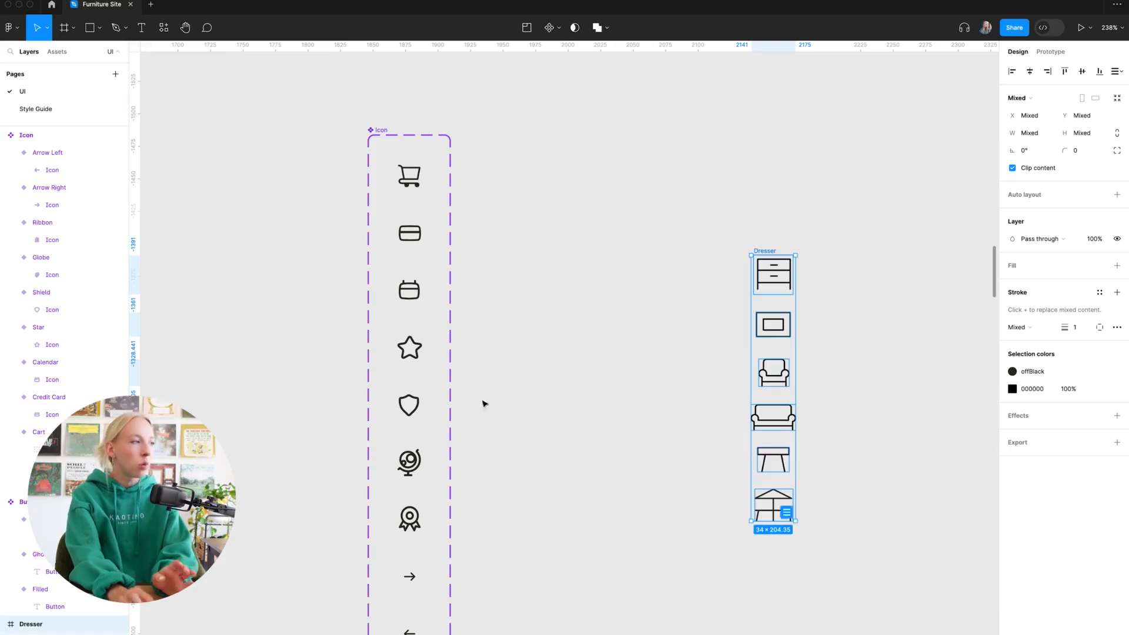
click(694, 439)
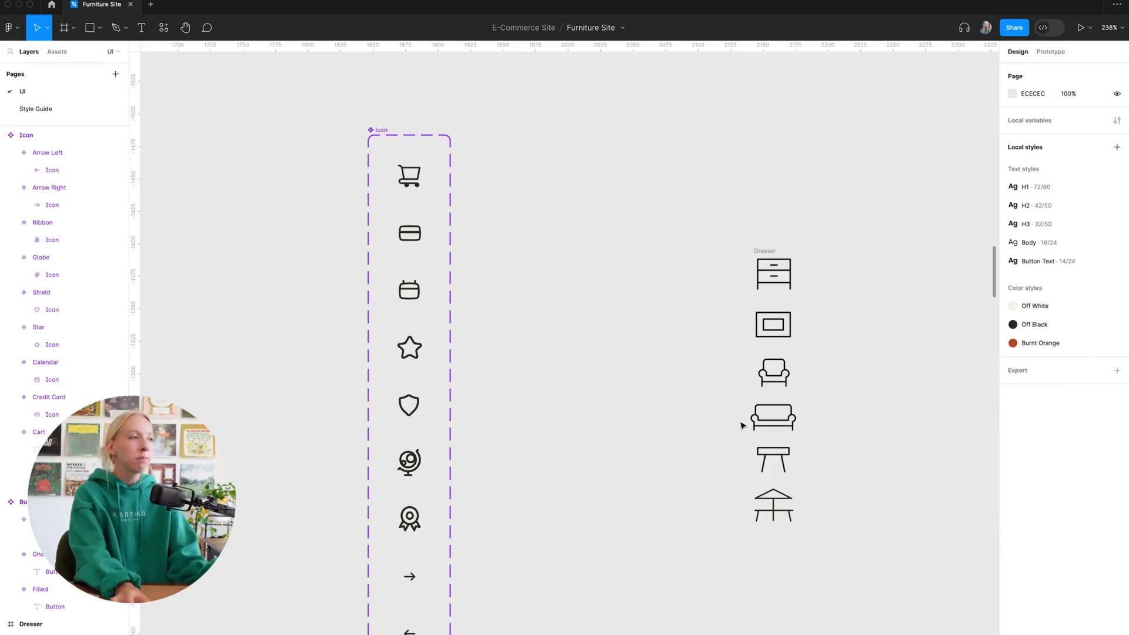
scroll(744, 423, right, 1)
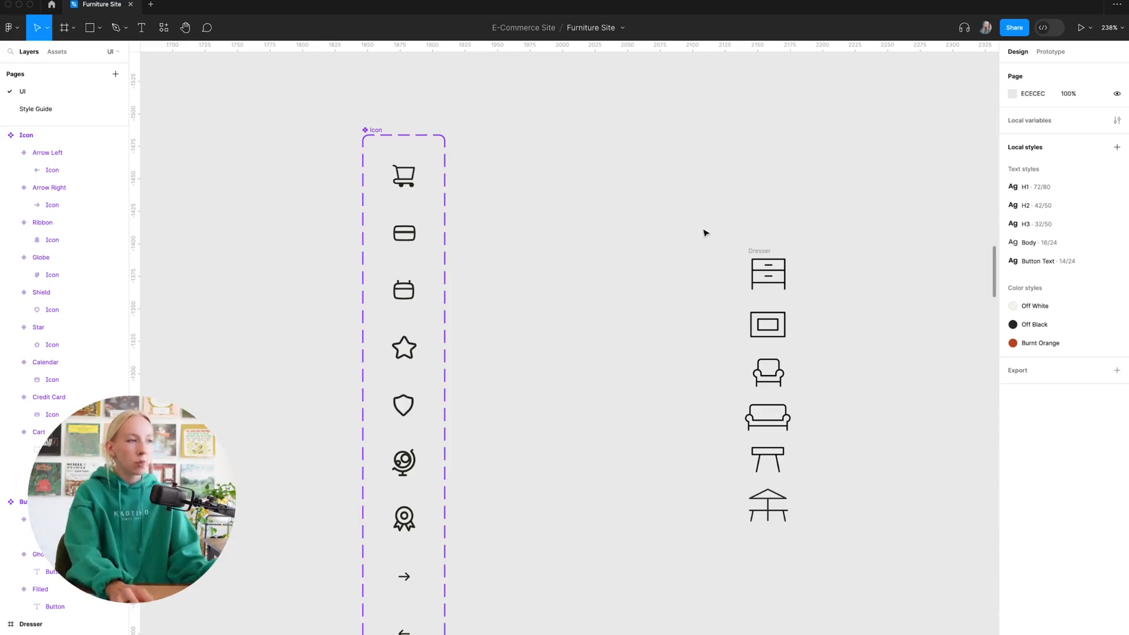
scroll(845, 421, up, 5)
click(706, 163)
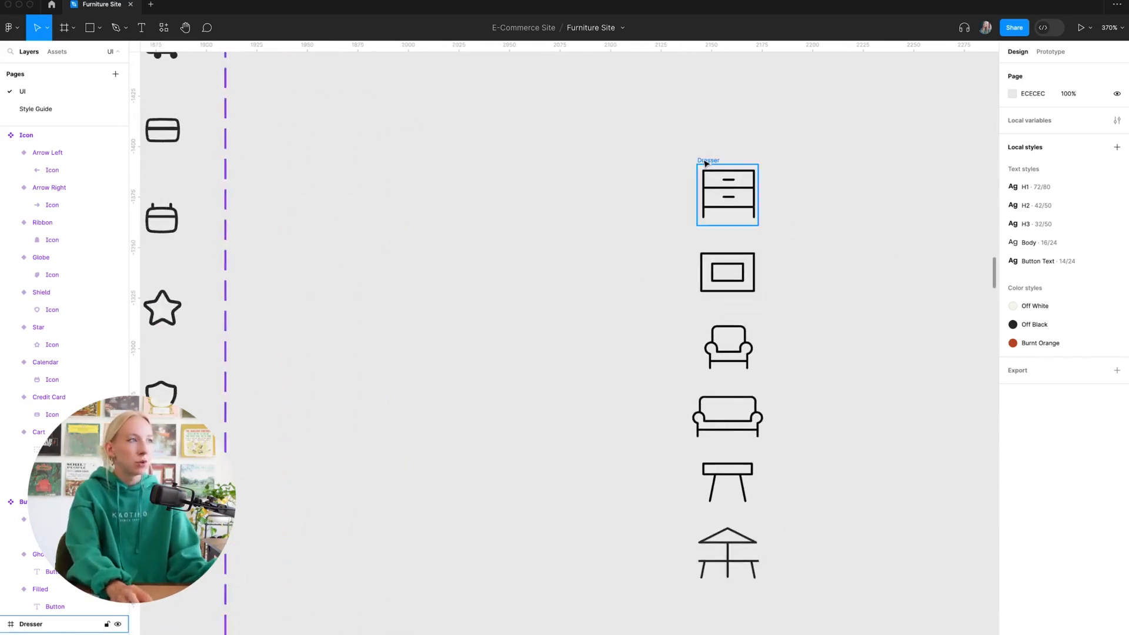
click(706, 162)
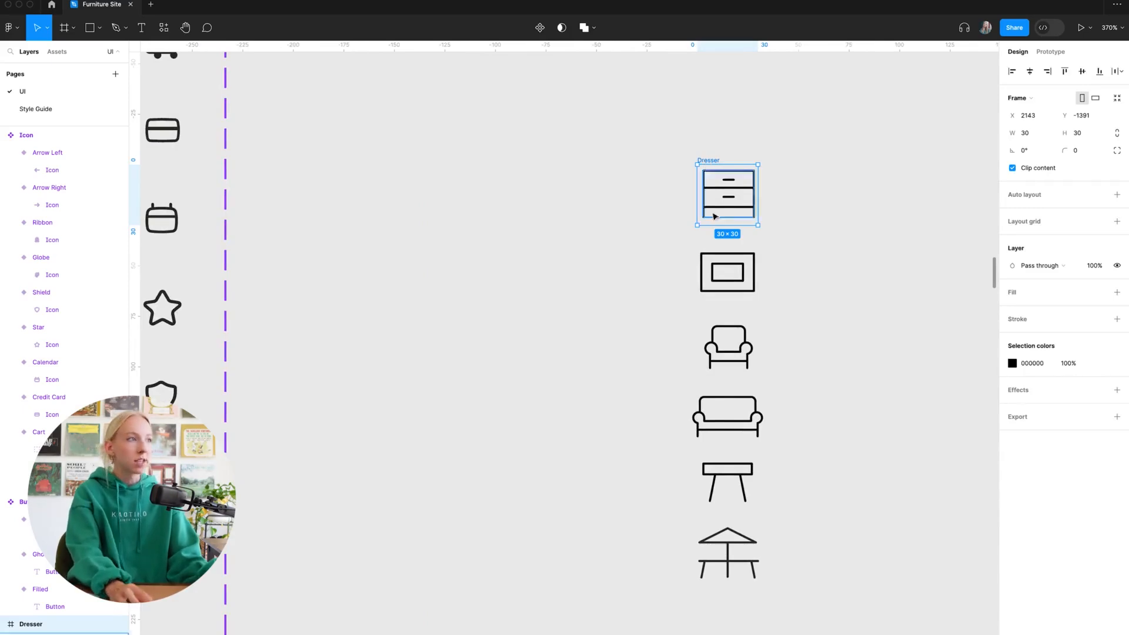
click(719, 259)
key(Escape)
click(738, 425)
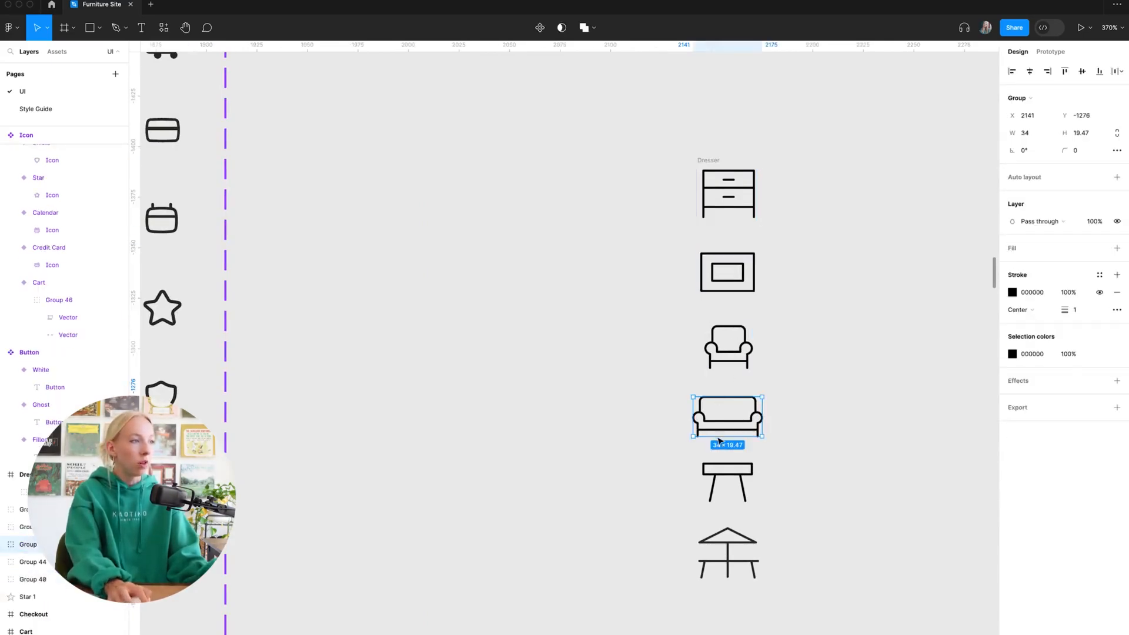
click(741, 470)
click(745, 548)
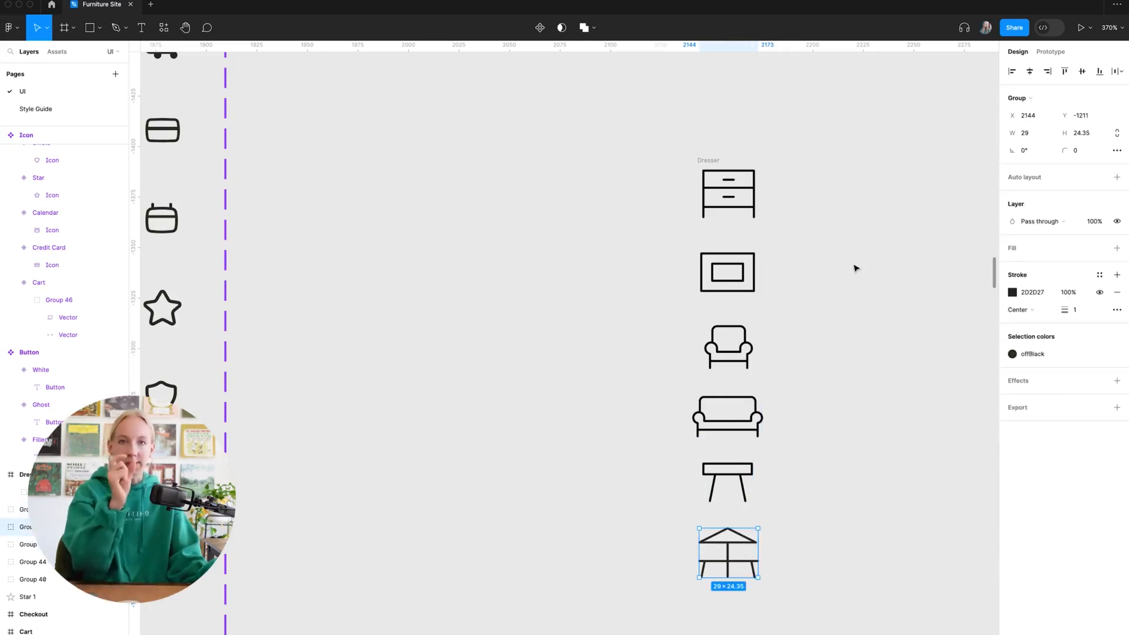
click(760, 419)
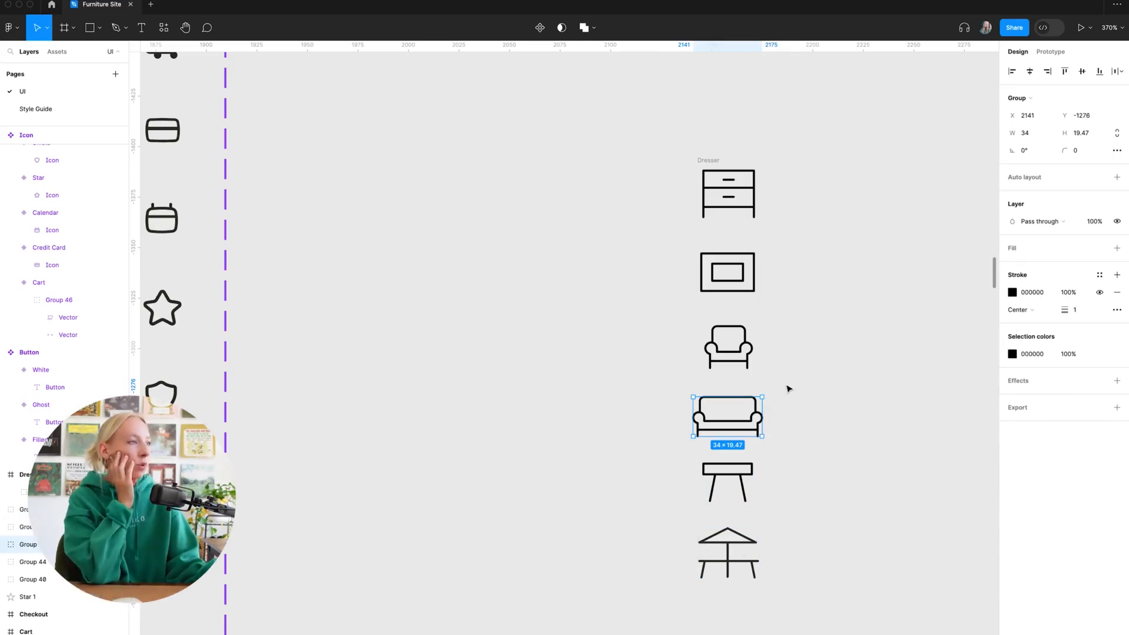
click(849, 334)
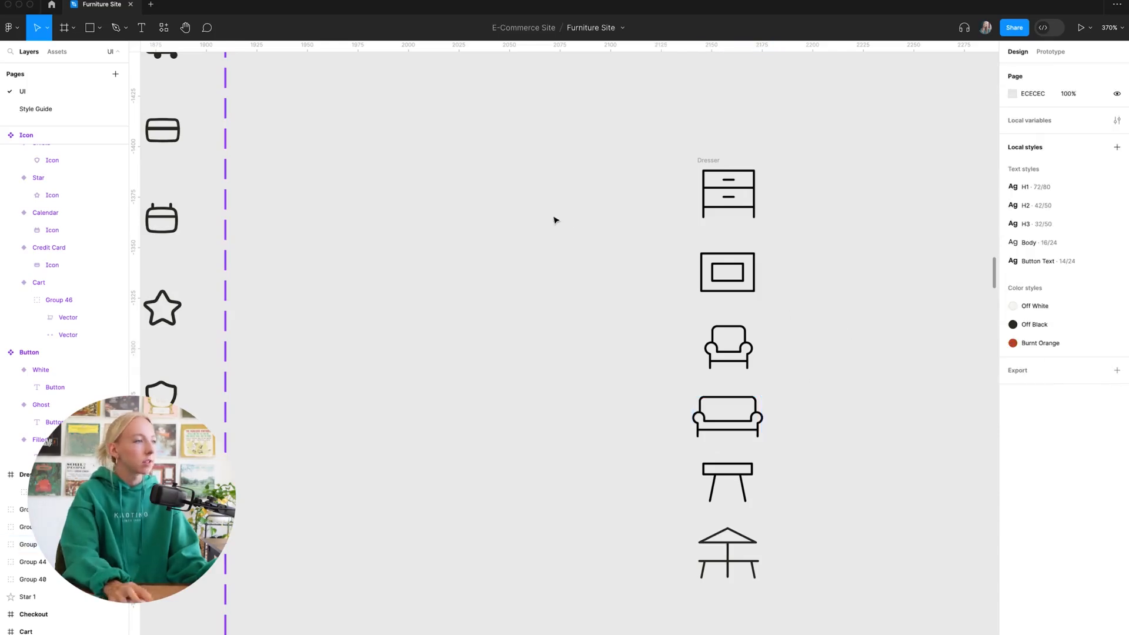
Step: Draw a 36 × 36 frame between the Icon set and the furniture icons, and centre the Dresser icon inside it horizontally and vertically
key(f)
drag(475, 187, 548, 247)
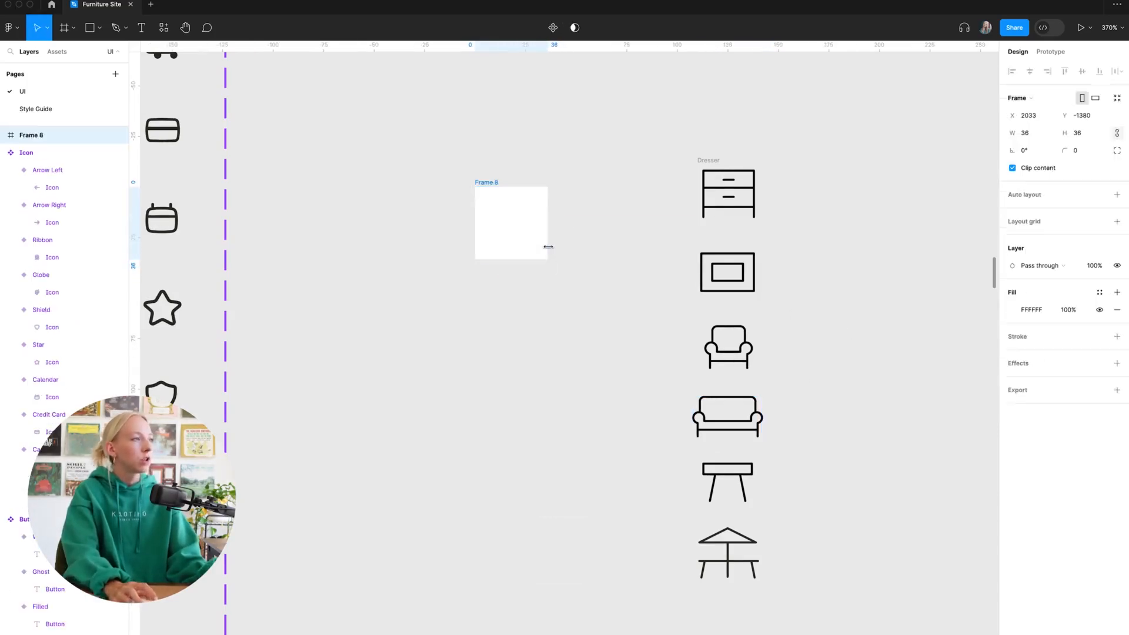
scroll(557, 154, up, 3)
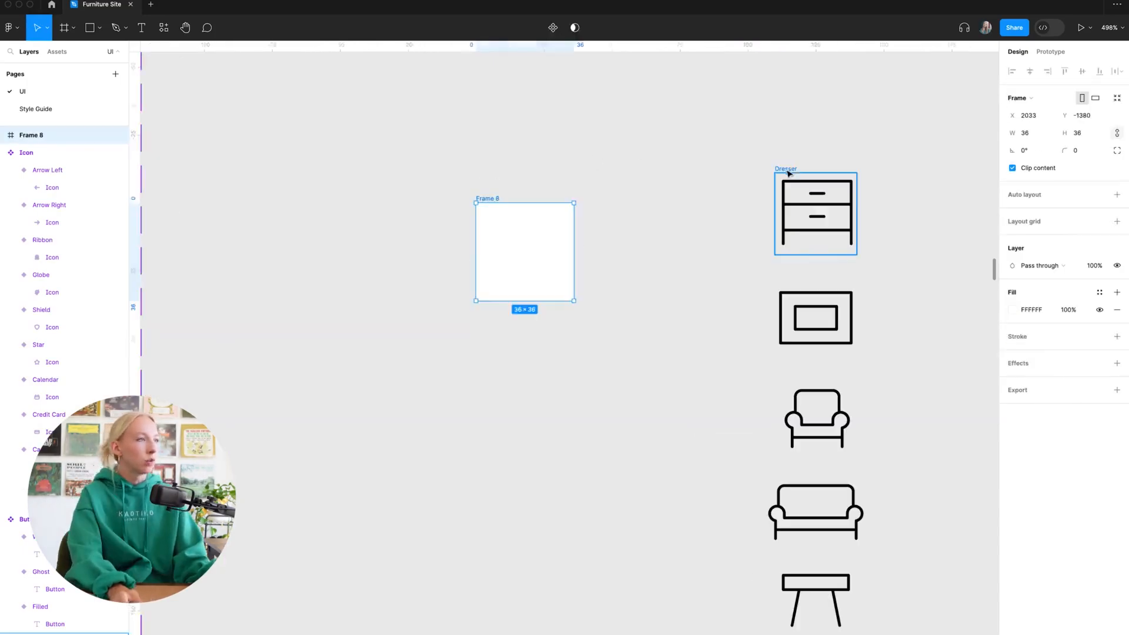
drag(789, 173, 506, 217)
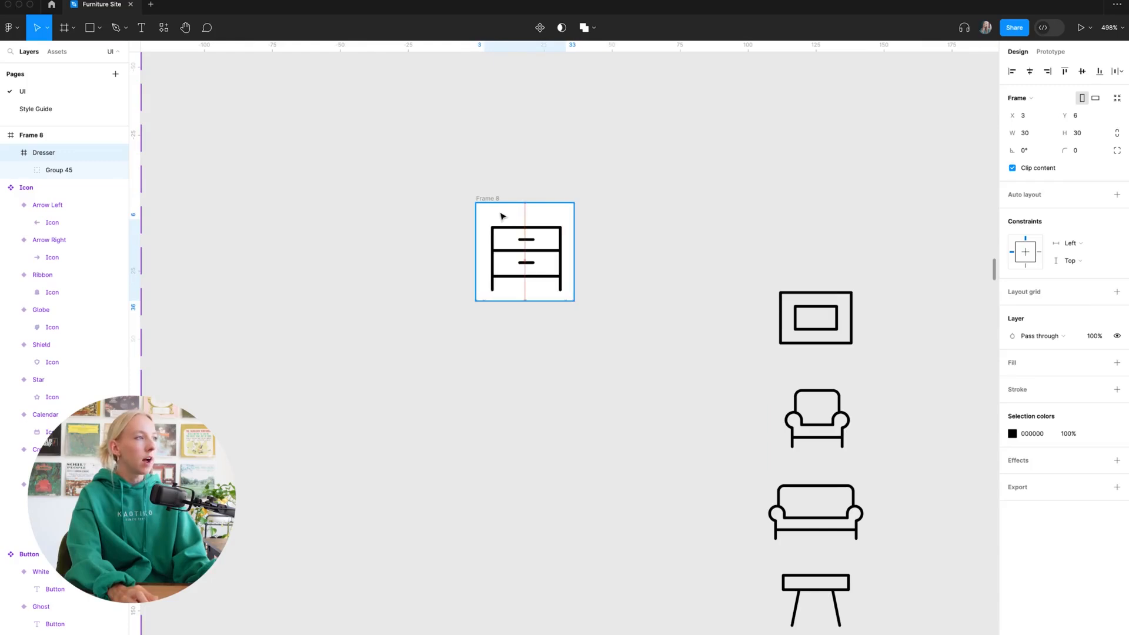
click(1030, 71)
click(1083, 71)
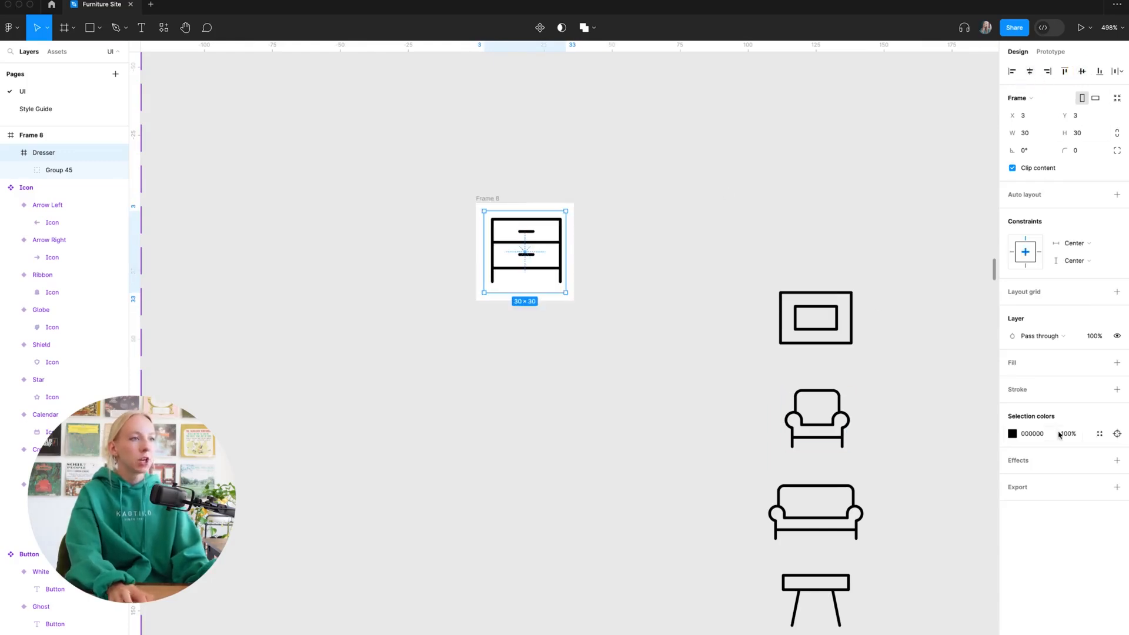
Step: Remove the white fill from the dresser's 36 × 36 frame and apply the Off Black colour style to its artwork
click(486, 196)
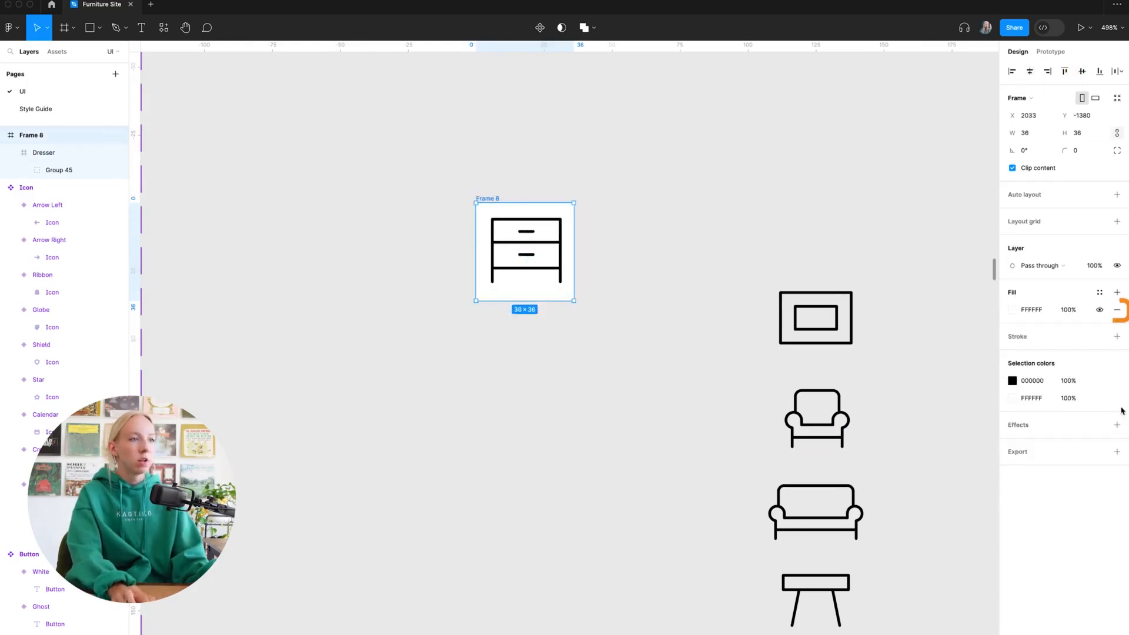
click(1117, 310)
click(1097, 362)
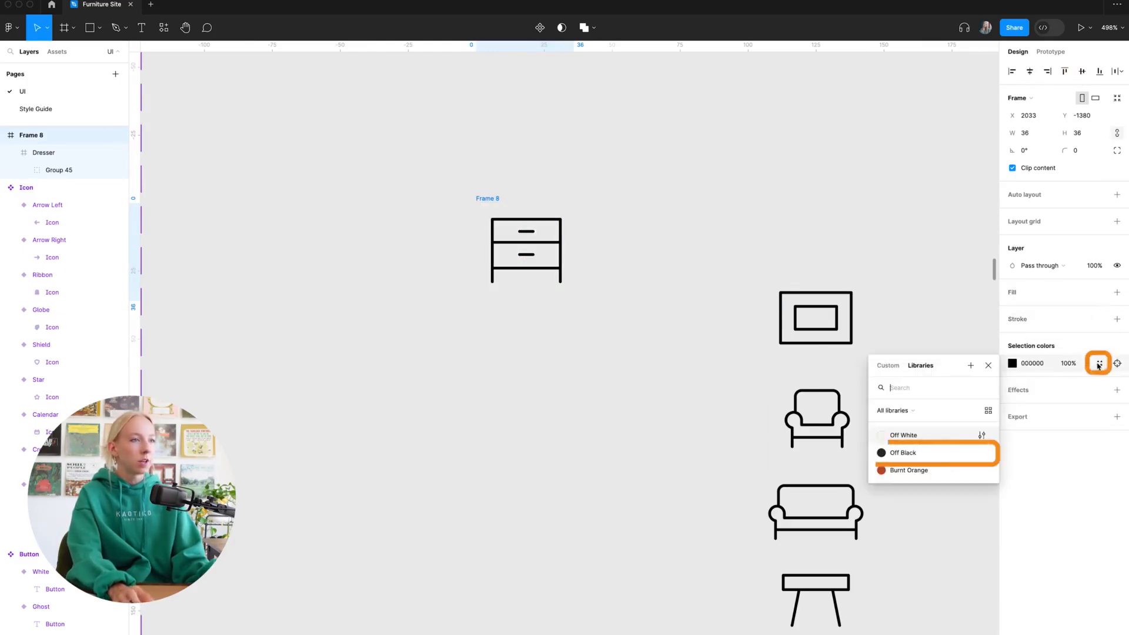
click(883, 456)
click(604, 314)
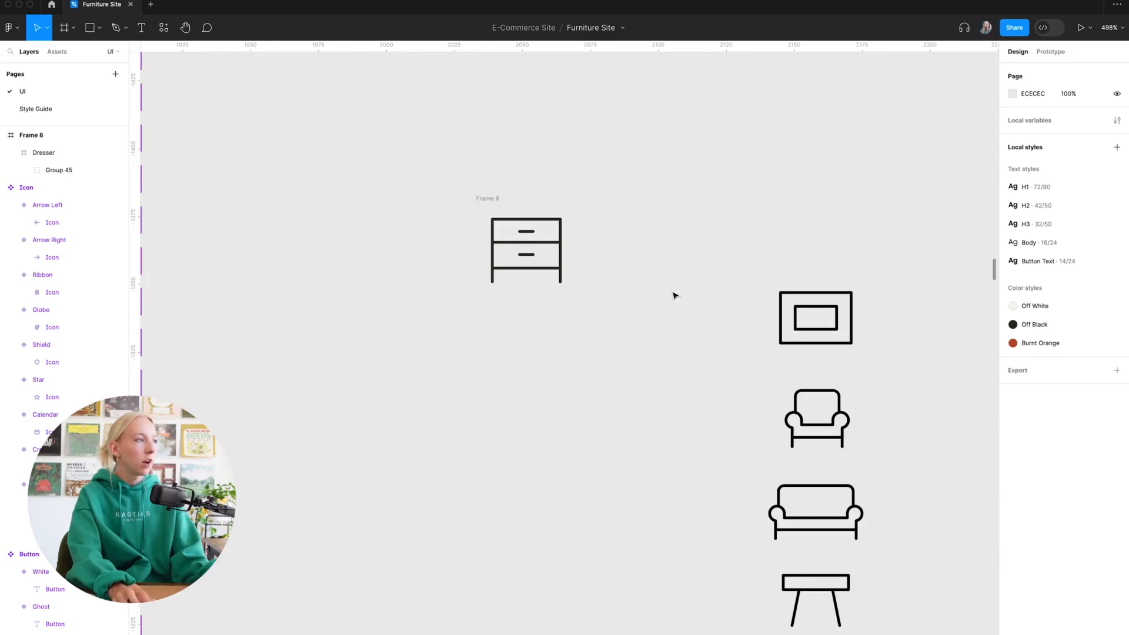
Step: Rename the 36 × 36 frame around the dresser icon as Dresser and deselect it
click(492, 198)
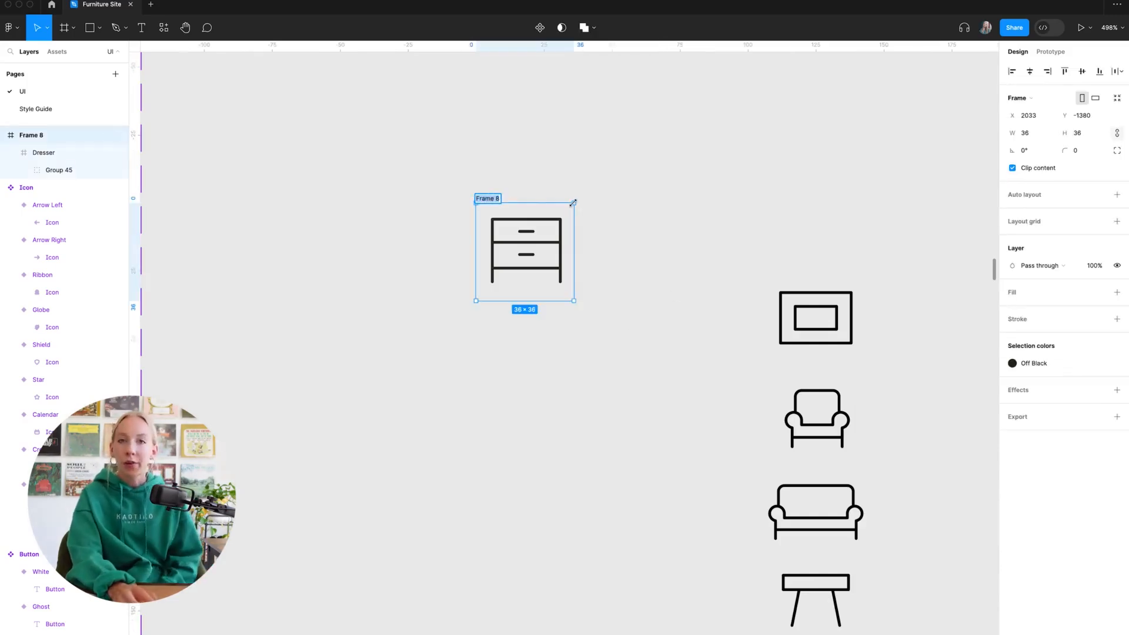
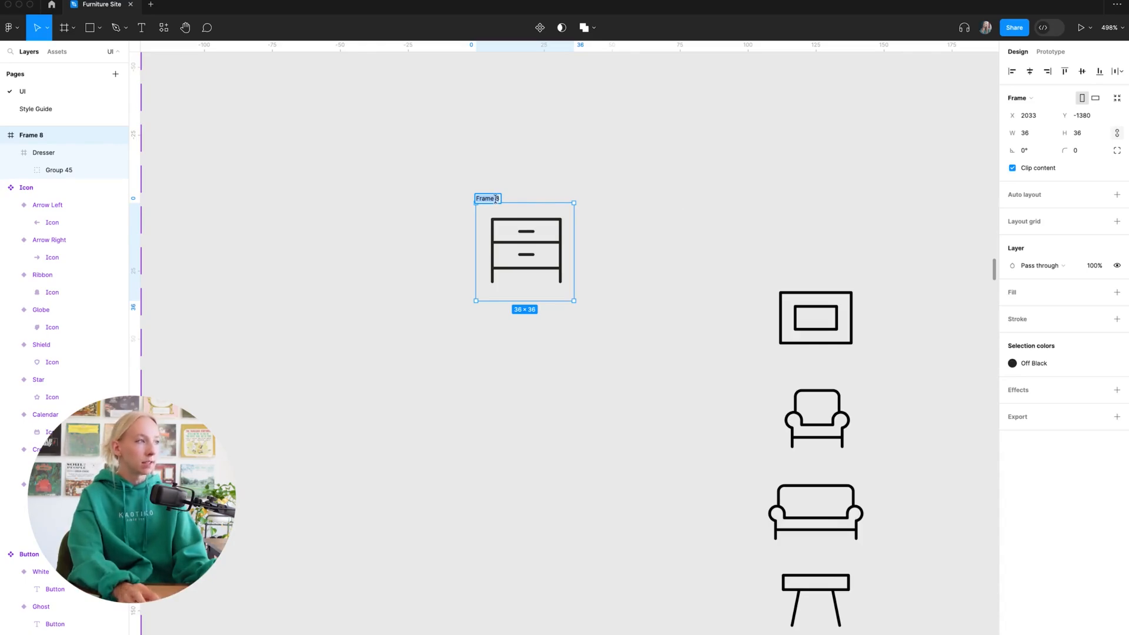
text(Dresser)
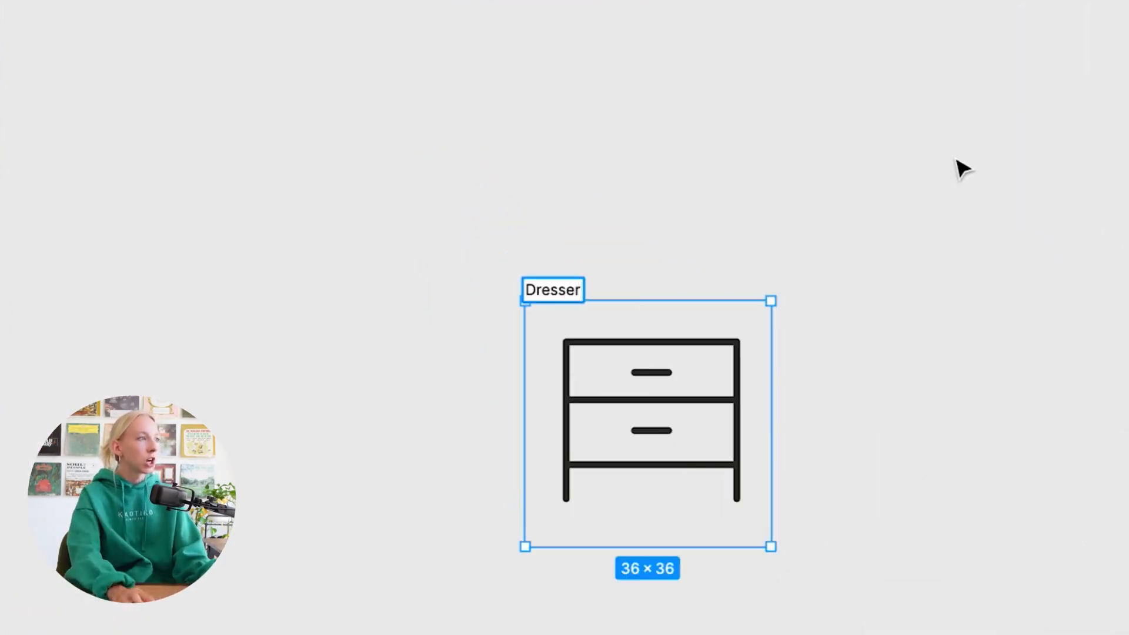
key(Return)
key(Escape)
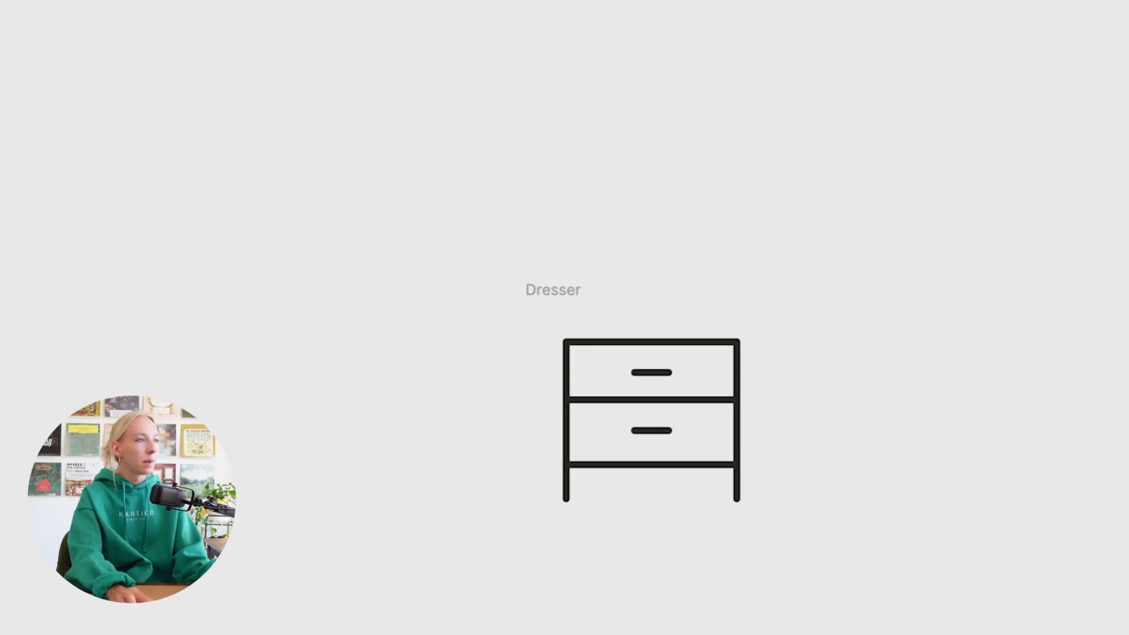
Step: Duplicate the Dresser frame directly below and replace the copy's dresser artwork with the rug icon, centred in the frame
drag(566, 288, 488, 327)
click(567, 359)
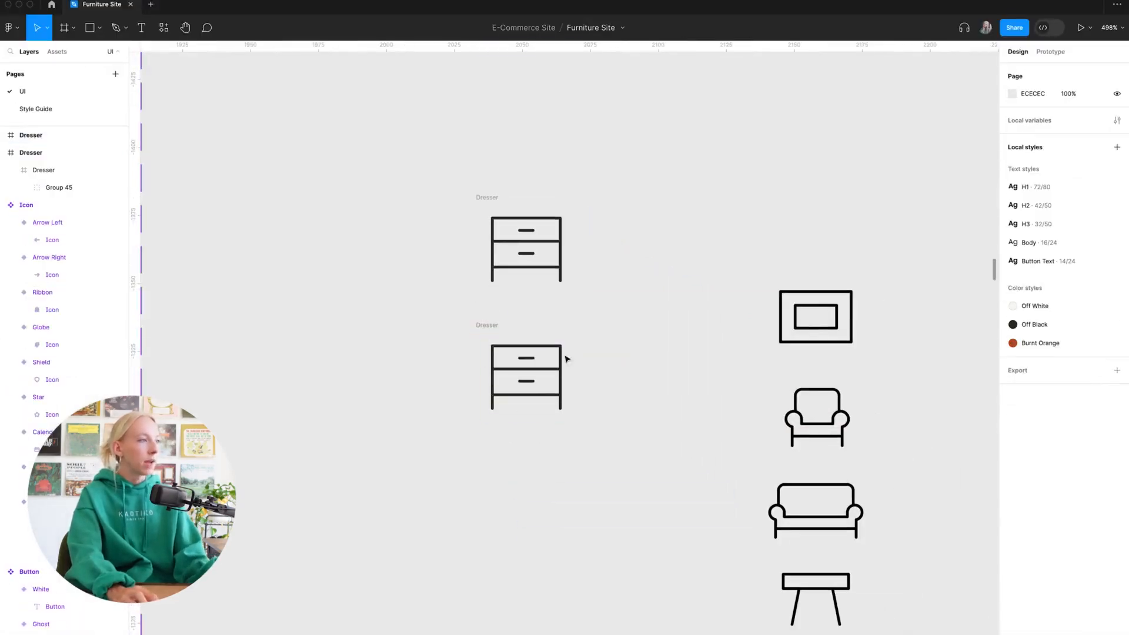
double_click(557, 361)
key(BackSpace)
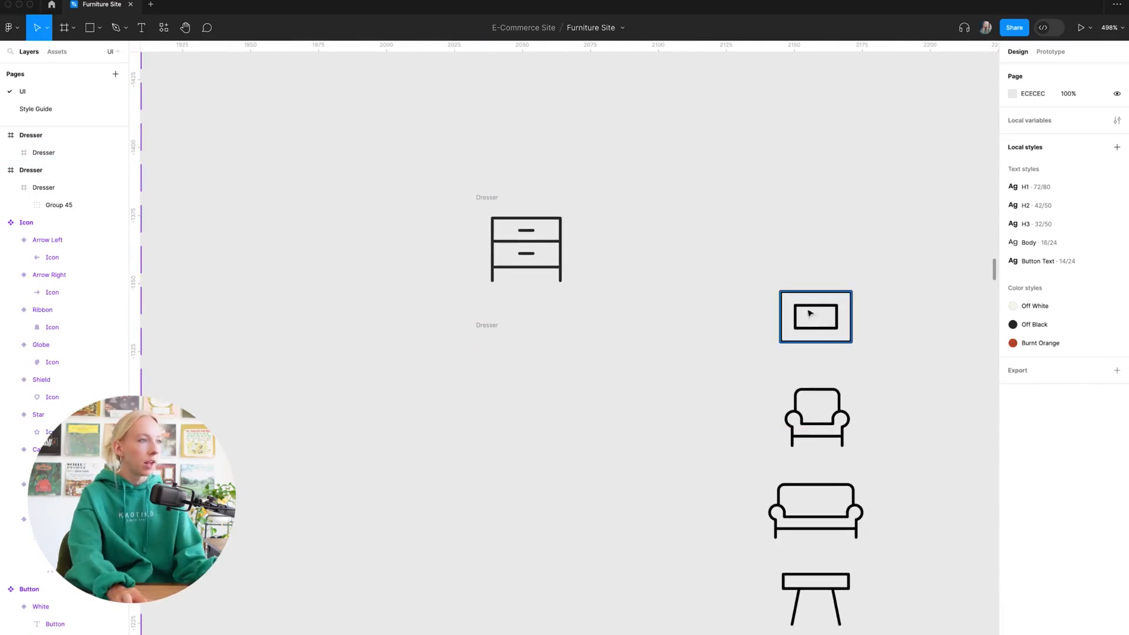
drag(810, 314, 526, 370)
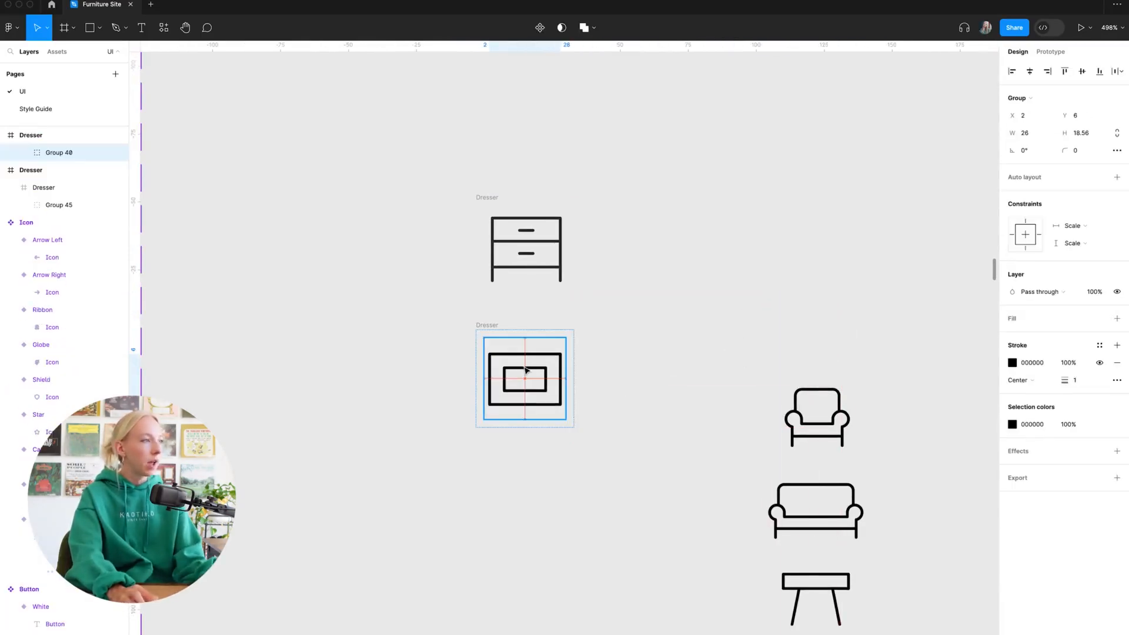
Step: Rename the frame holding the rug icon as Rug
click(527, 323)
double_click(497, 324)
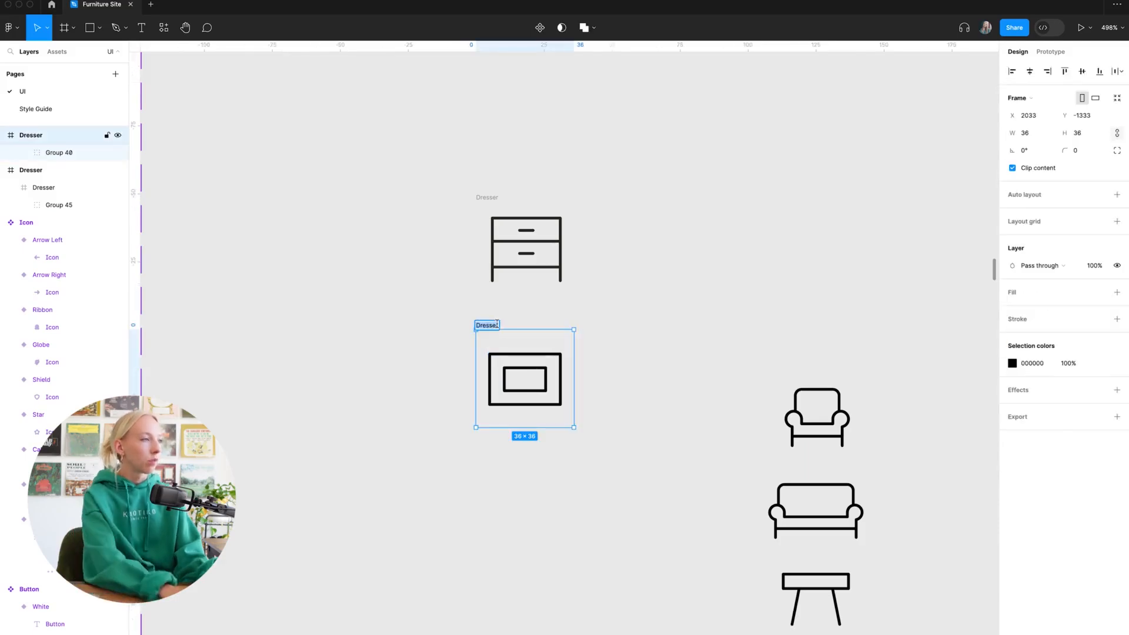
text(Rug)
key(Delete)
key(Delete)
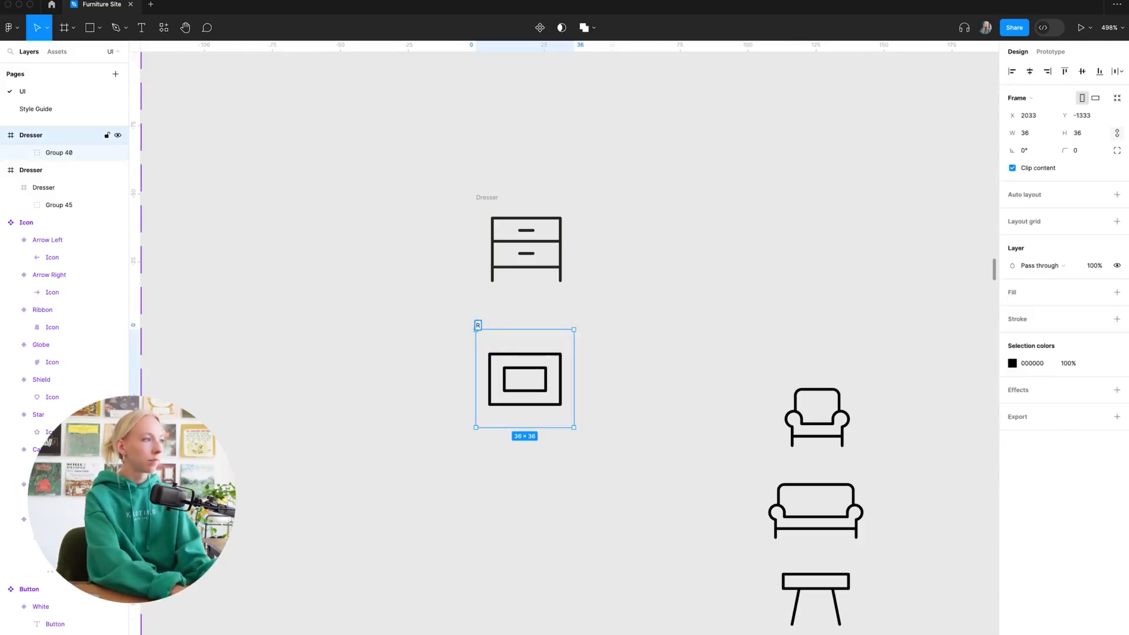
text(ug)
click(668, 294)
Step: Duplicate the Rug frame below and replace the copy's rug artwork with the armchair icon
drag(481, 325, 521, 464)
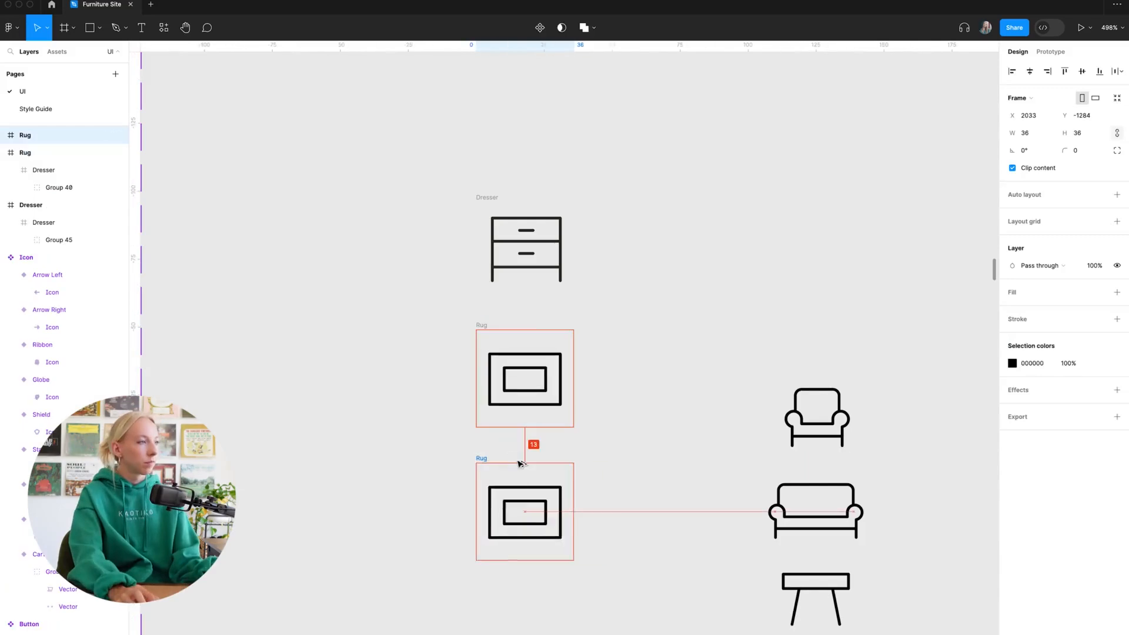
click(633, 459)
click(546, 507)
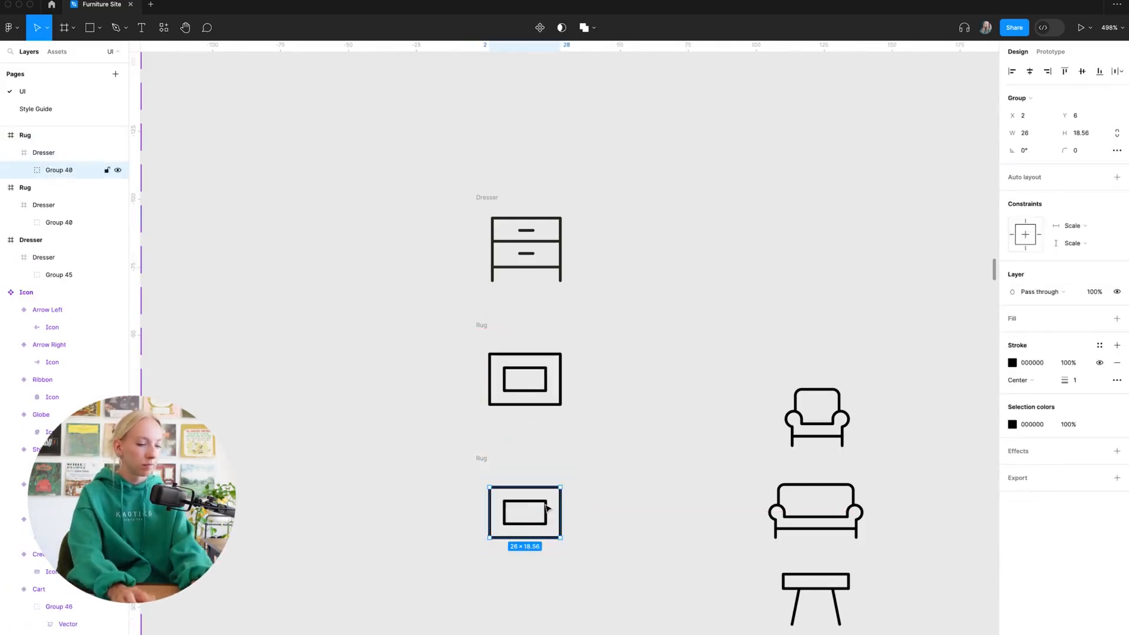
key(Delete)
drag(820, 432, 528, 524)
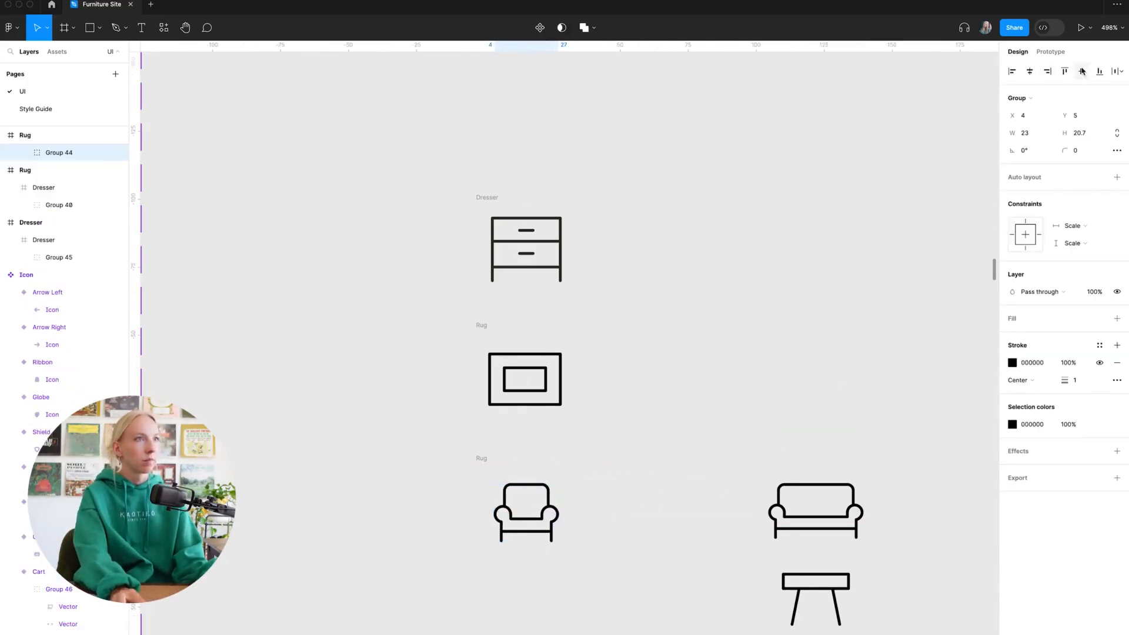
Step: Rename the frame holding the armchair icon as Chair
click(483, 459)
double_click(483, 459)
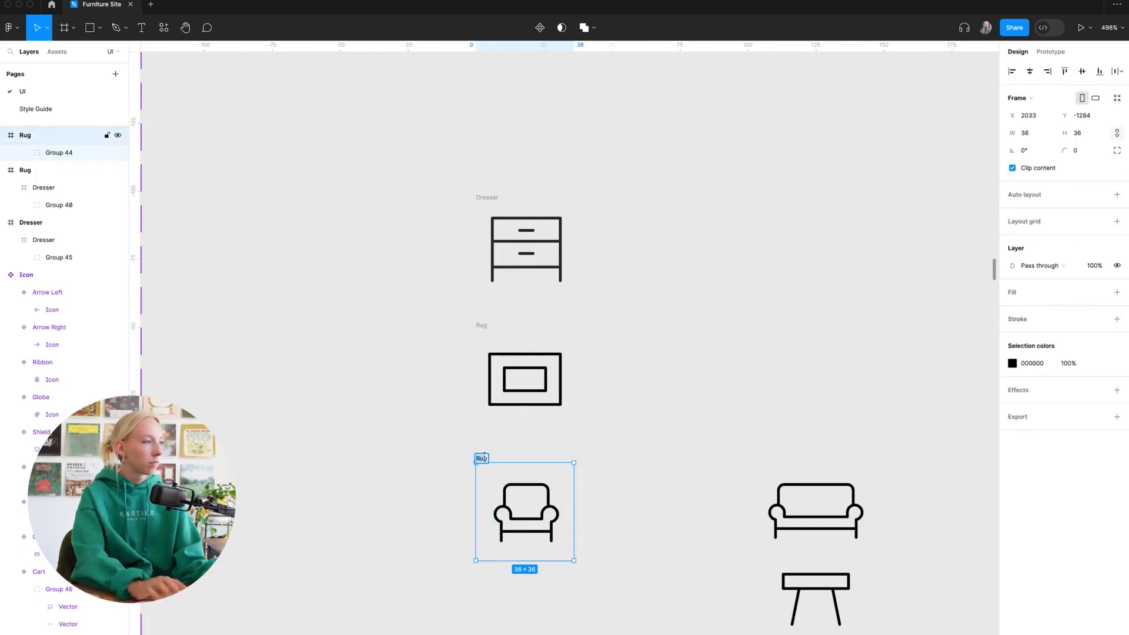
text(Ch)
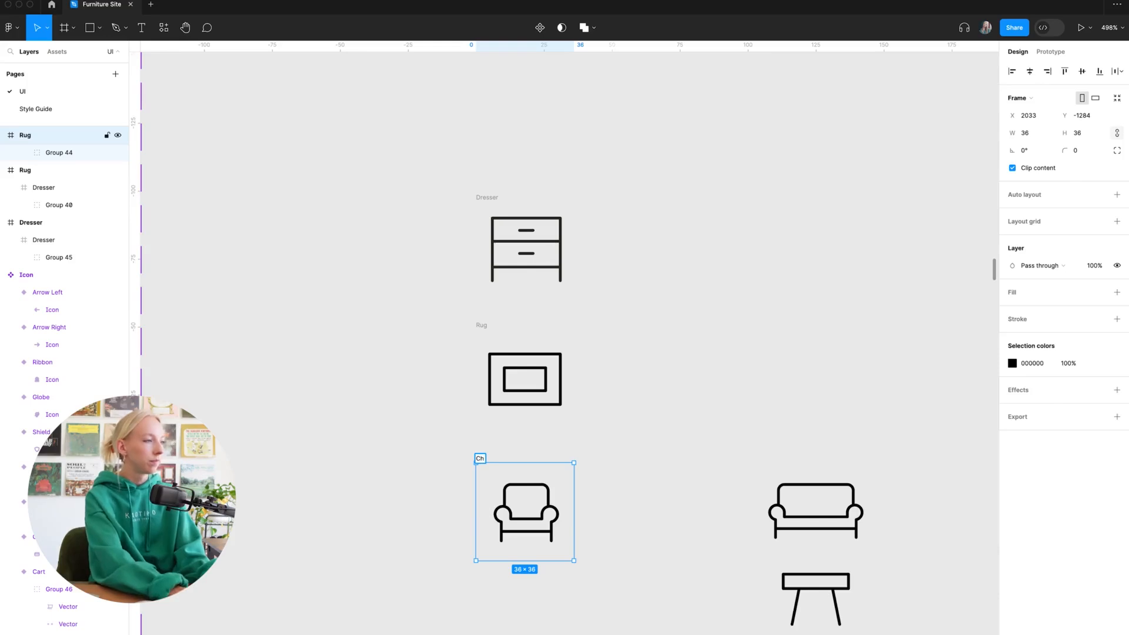
text(air)
click(618, 424)
Step: Place a copy of the Rug frame below the Chair frame and replace its contents with the sofa icon, centred
scroll(661, 421, down, 3)
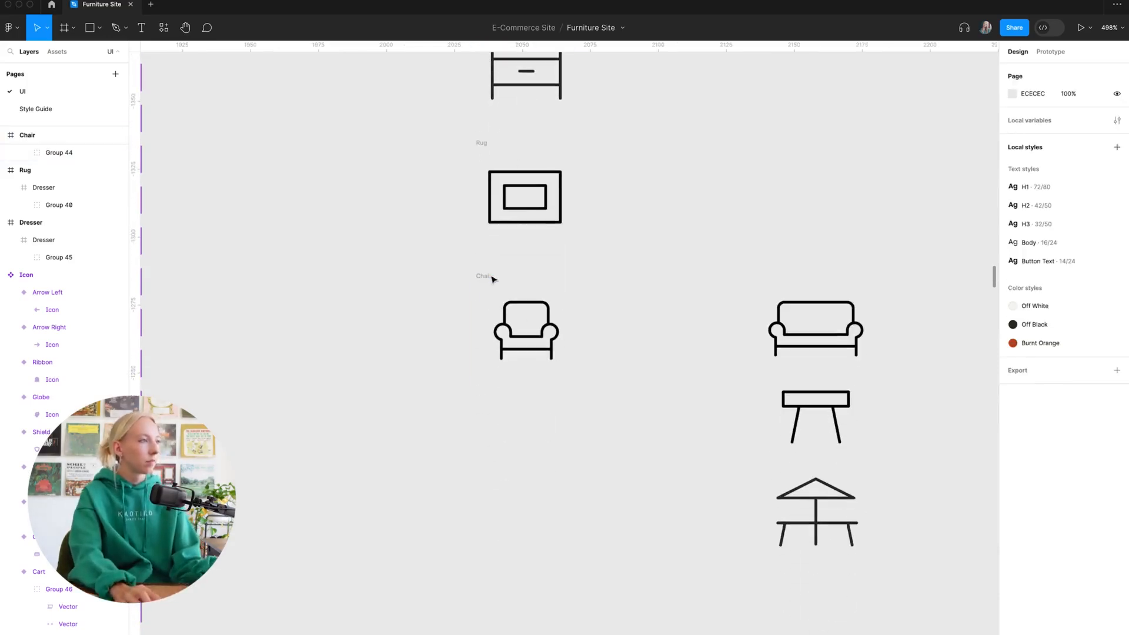
drag(486, 143, 512, 391)
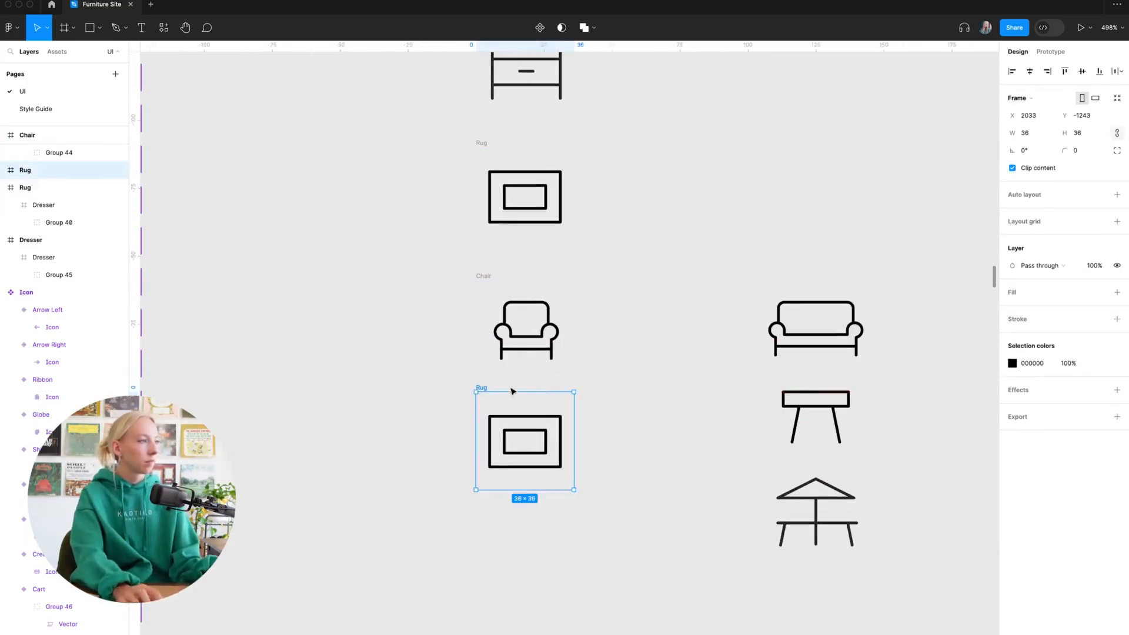
click(644, 396)
click(533, 420)
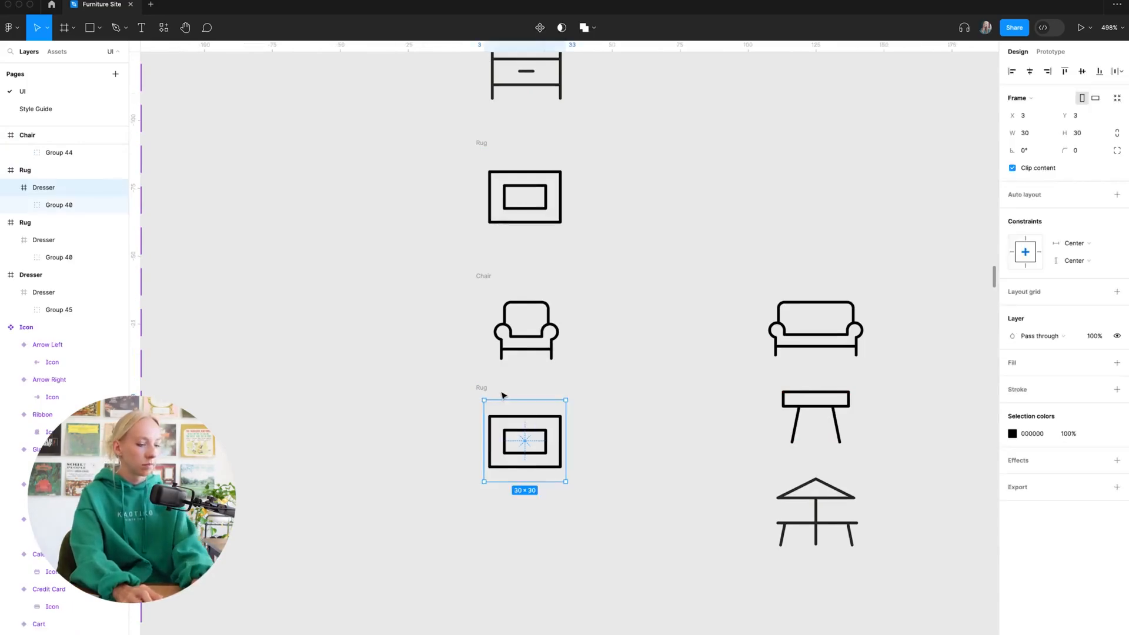
key(Delete)
click(820, 341)
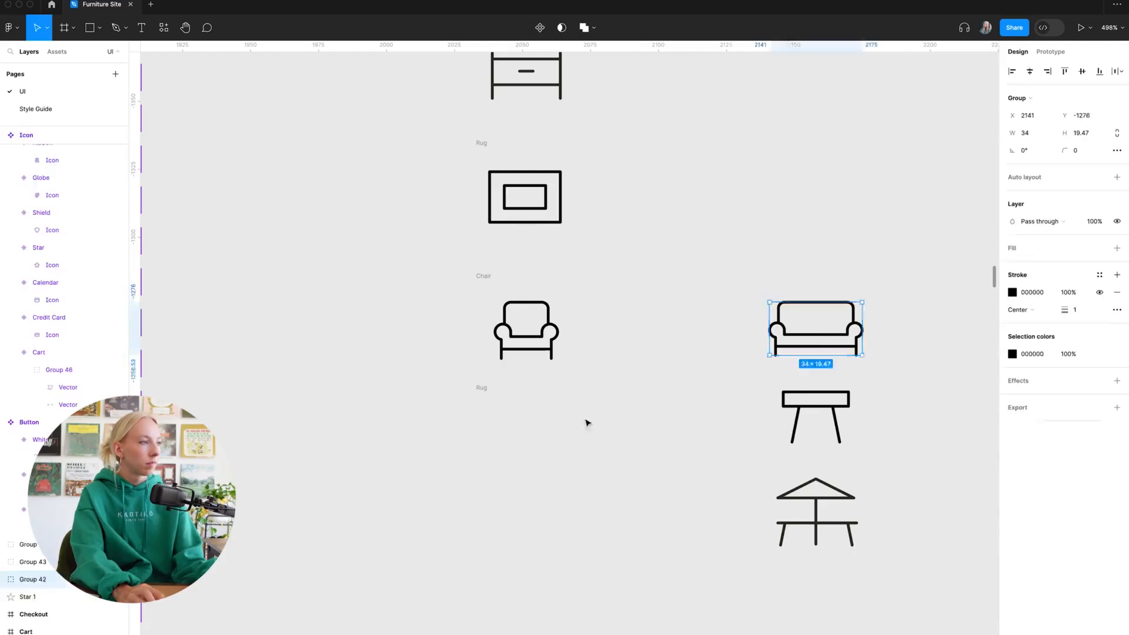
drag(819, 341, 531, 453)
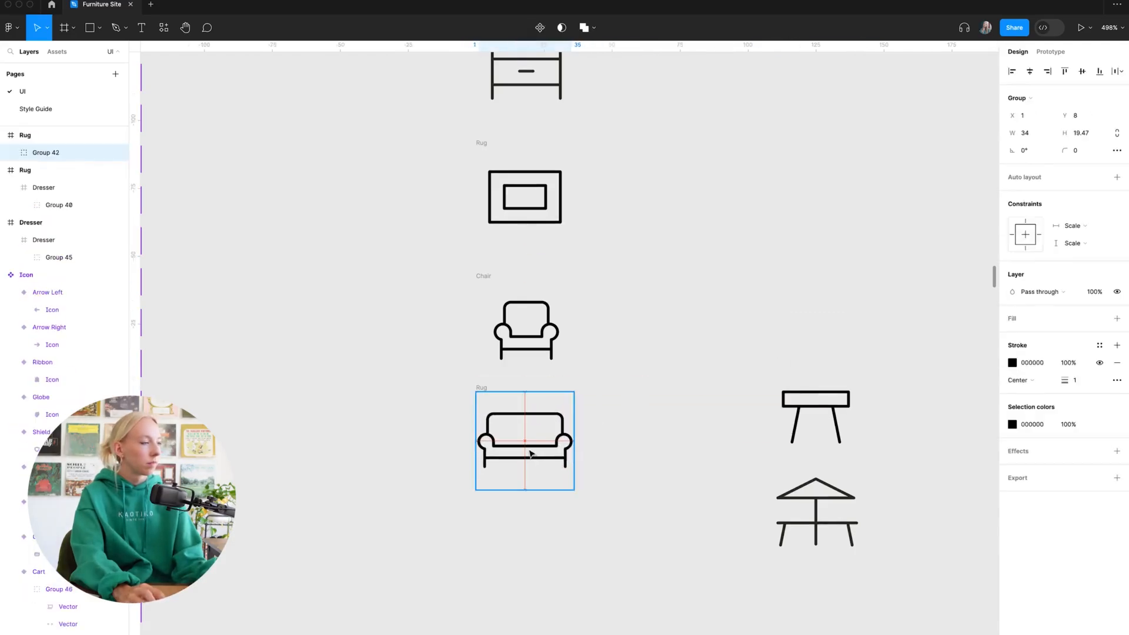
Step: Rename the frame holding the sofa icon as Sofa
click(478, 387)
text(S)
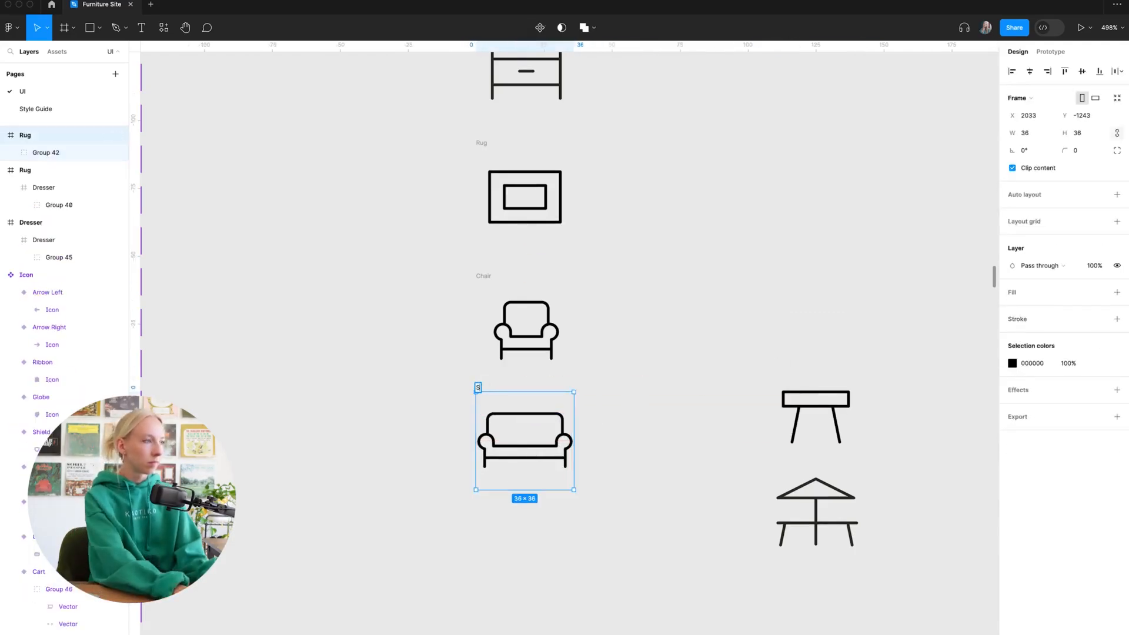
text(ofa)
click(729, 491)
Step: Duplicate the Sofa frame below, swap the copy's artwork for the table icon and name the frame Table
drag(479, 386, 479, 485)
click(686, 494)
click(553, 518)
key(Delete)
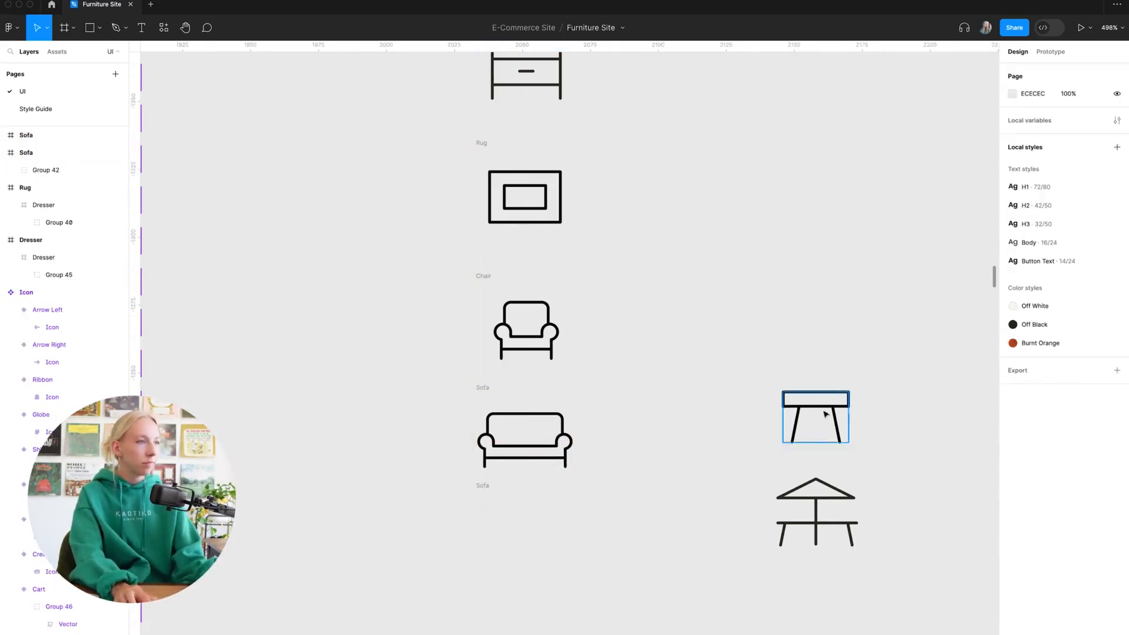
drag(824, 407, 534, 530)
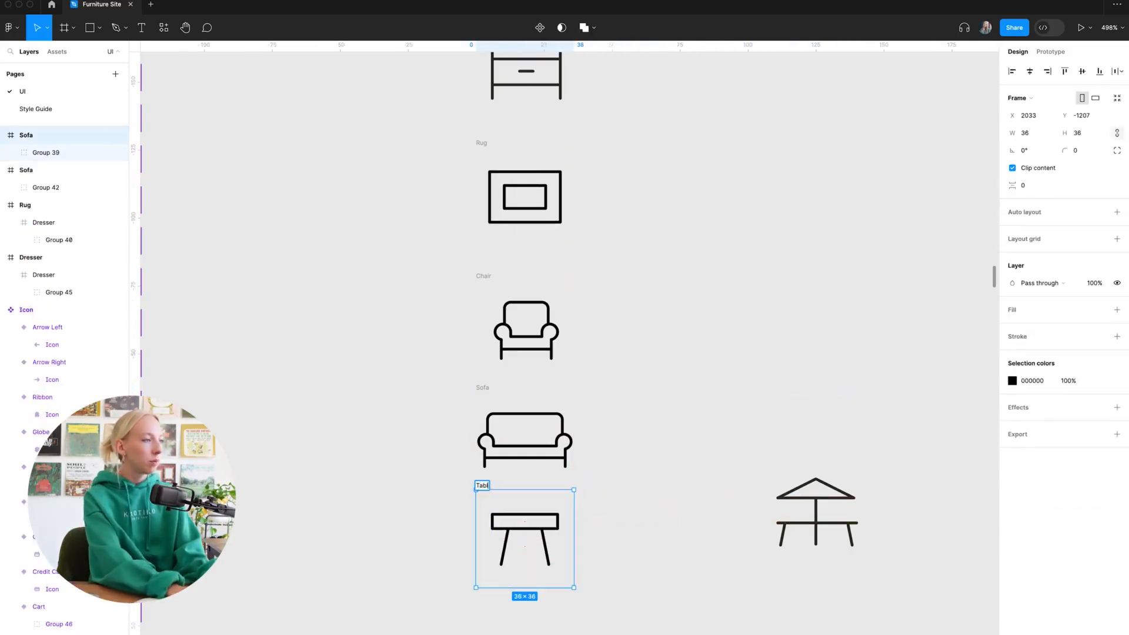
click(623, 473)
Step: Duplicate the Table frame below, replace the copy's artwork with the picnic table icon and nudge it left towards the frame's centre
scroll(589, 456, down, 3)
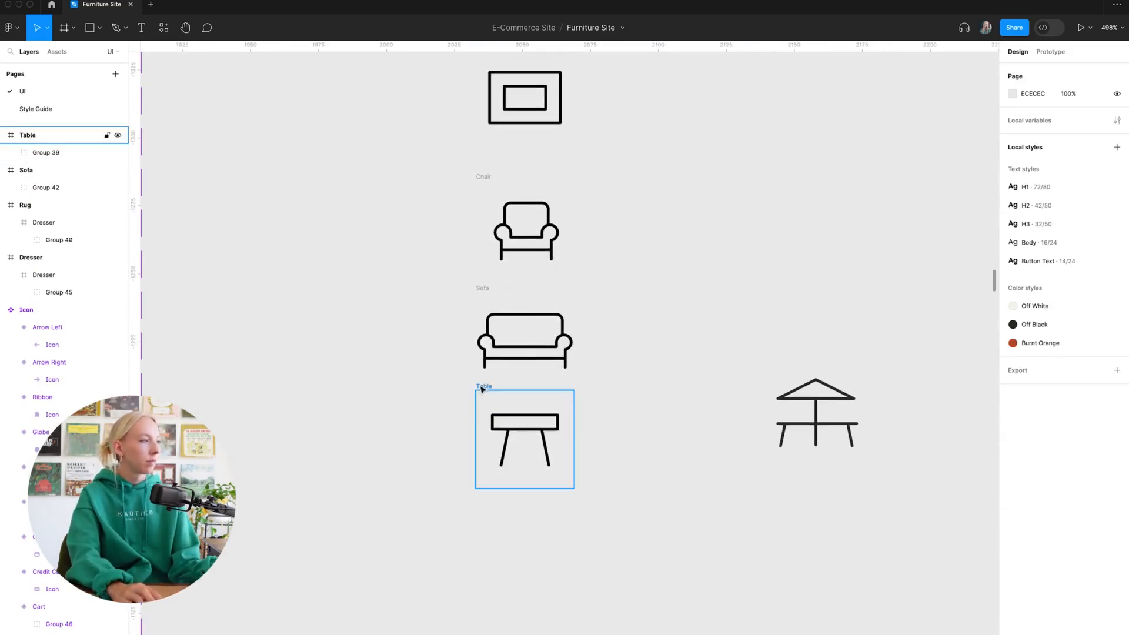
drag(482, 388, 484, 512)
key(Escape)
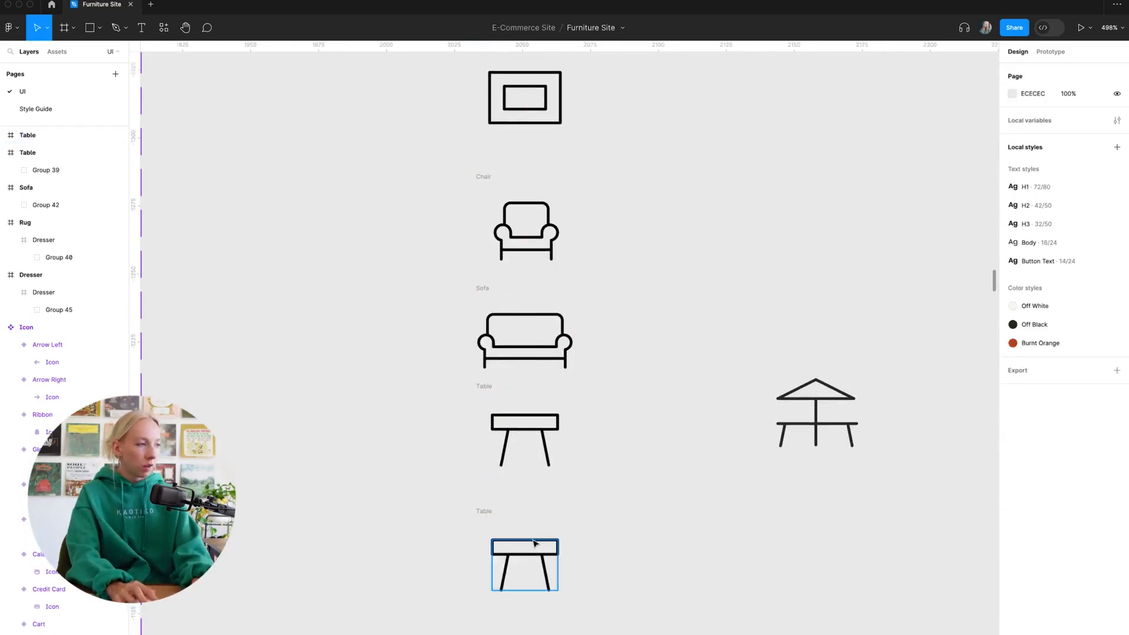
click(532, 540)
key(Delete)
drag(815, 410, 533, 558)
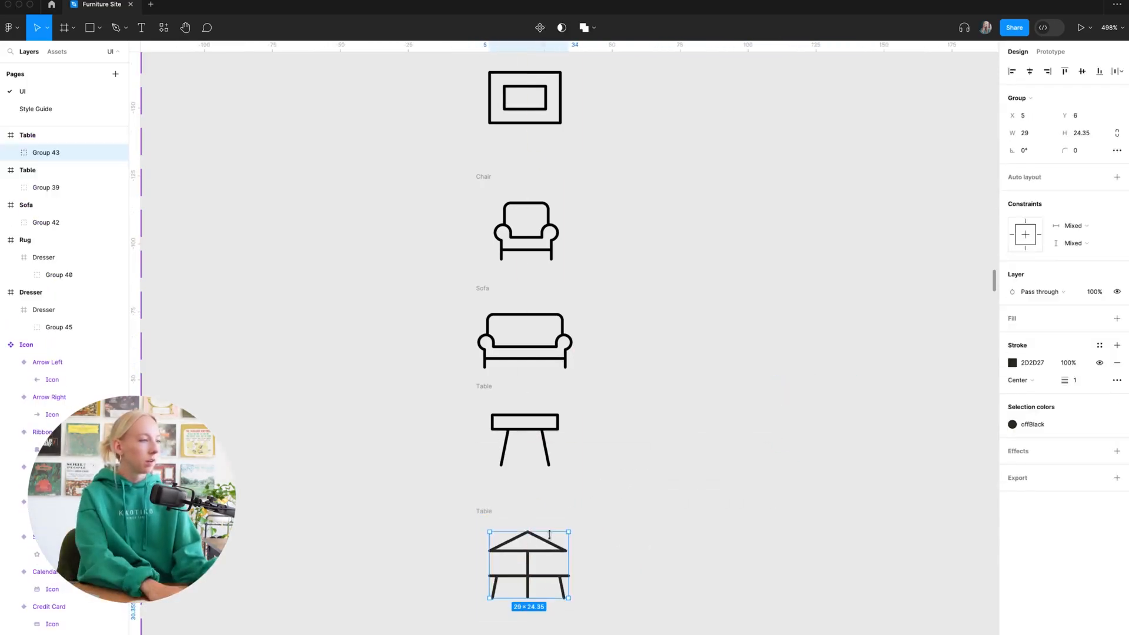
key(Left)
Step: Rename the frame holding the picnic table icon as Outdoor and deselect it
double_click(484, 511)
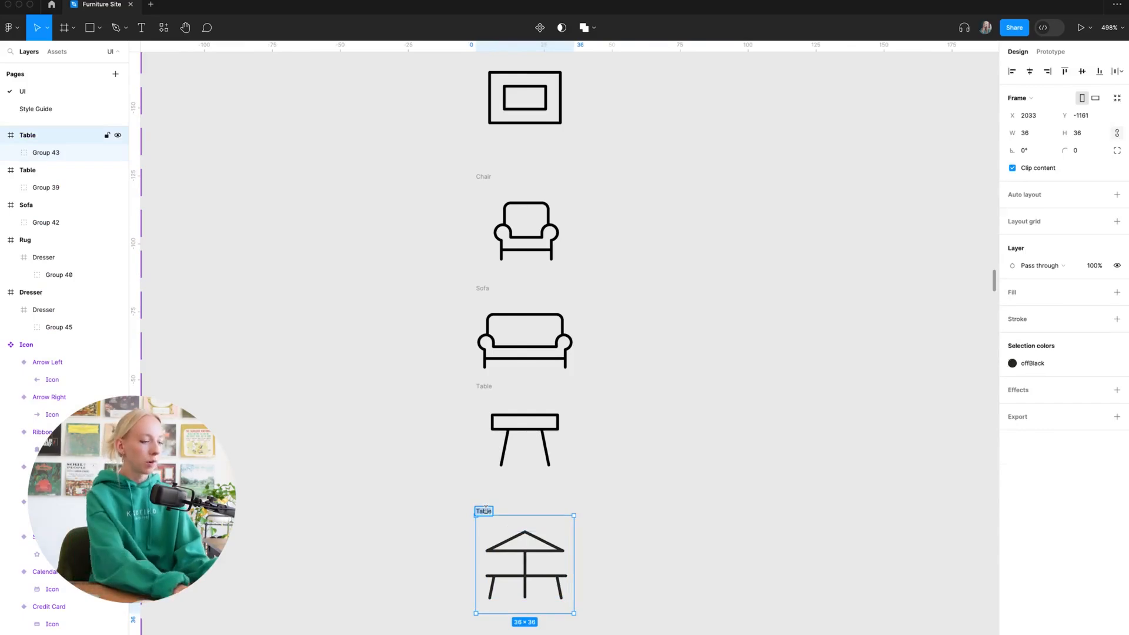
text(Ourd)
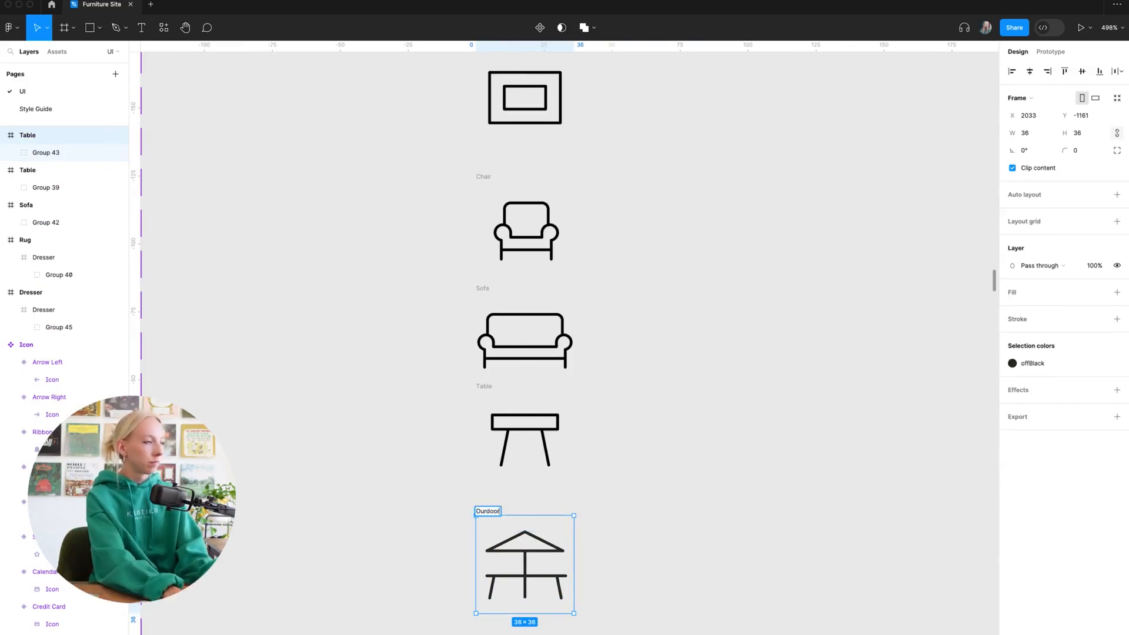
text(oor)
key(Return)
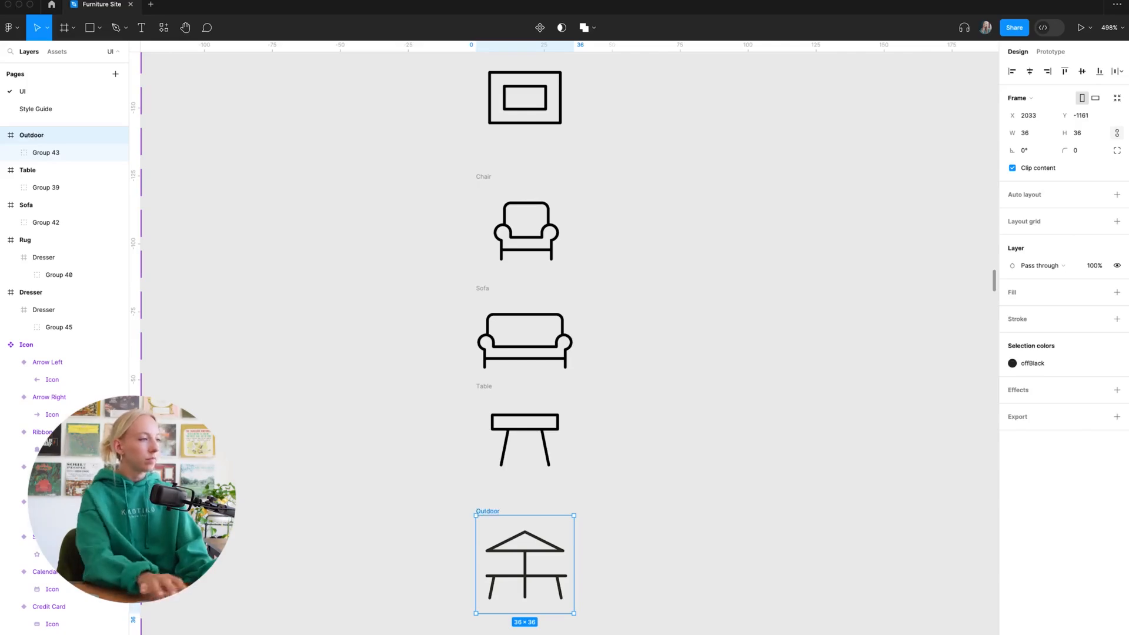
click(686, 476)
Step: Select all six furniture frames from Dresser to Outdoor and combine them into a component set
scroll(686, 477, down, 5)
drag(540, 141, 678, 632)
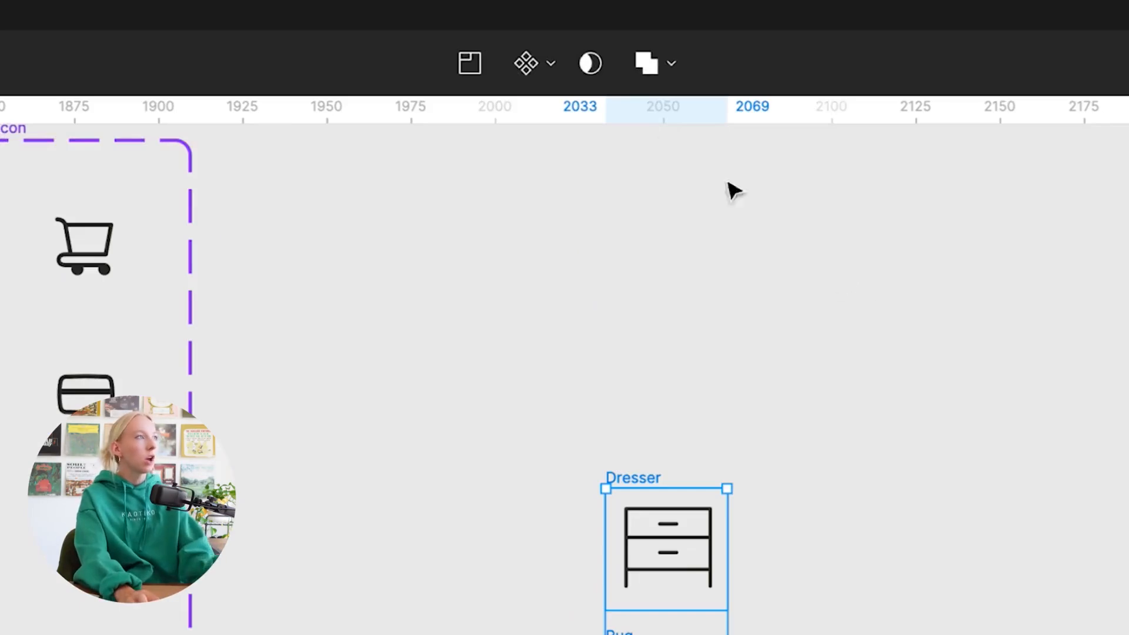
click(550, 71)
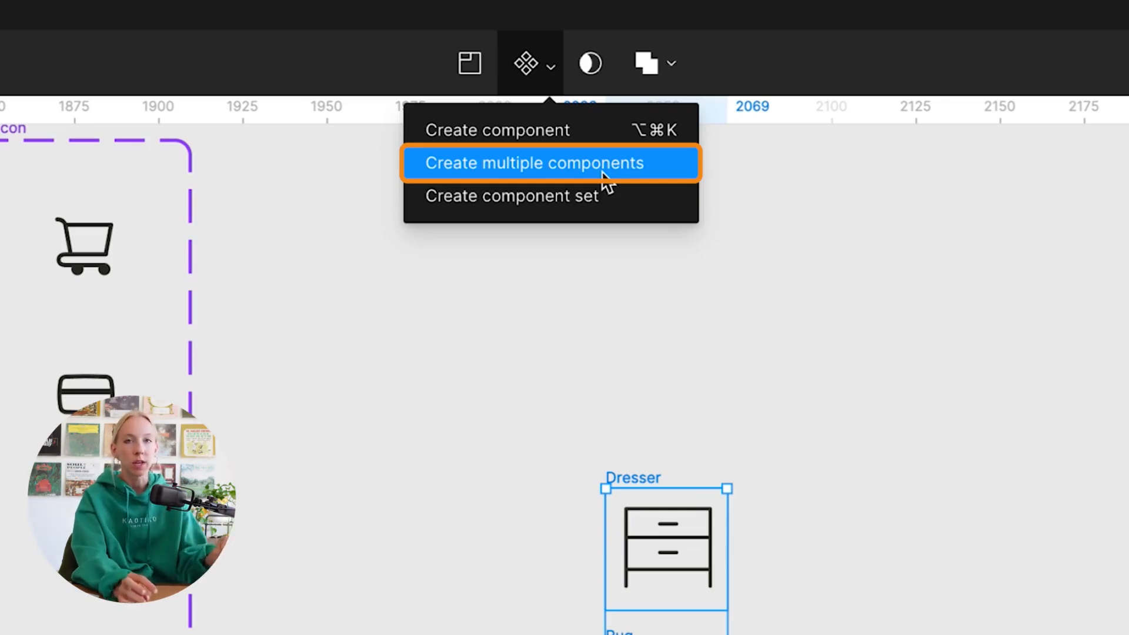
click(624, 216)
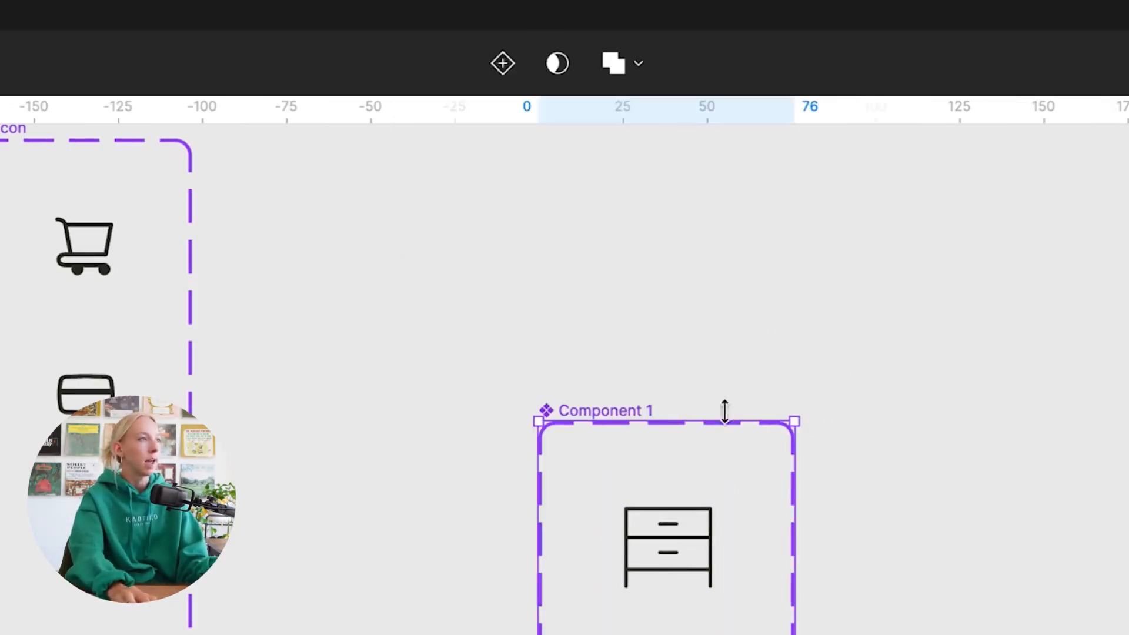
Step: Rename the new component set as Furniture
double_click(606, 411)
text(Fu)
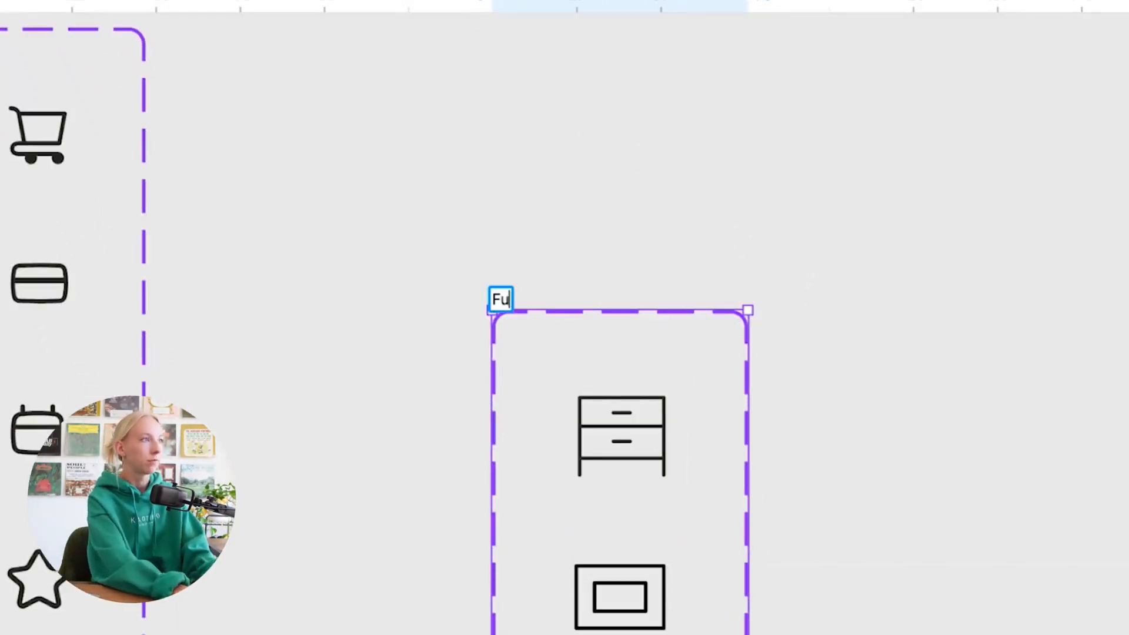
text(rniture)
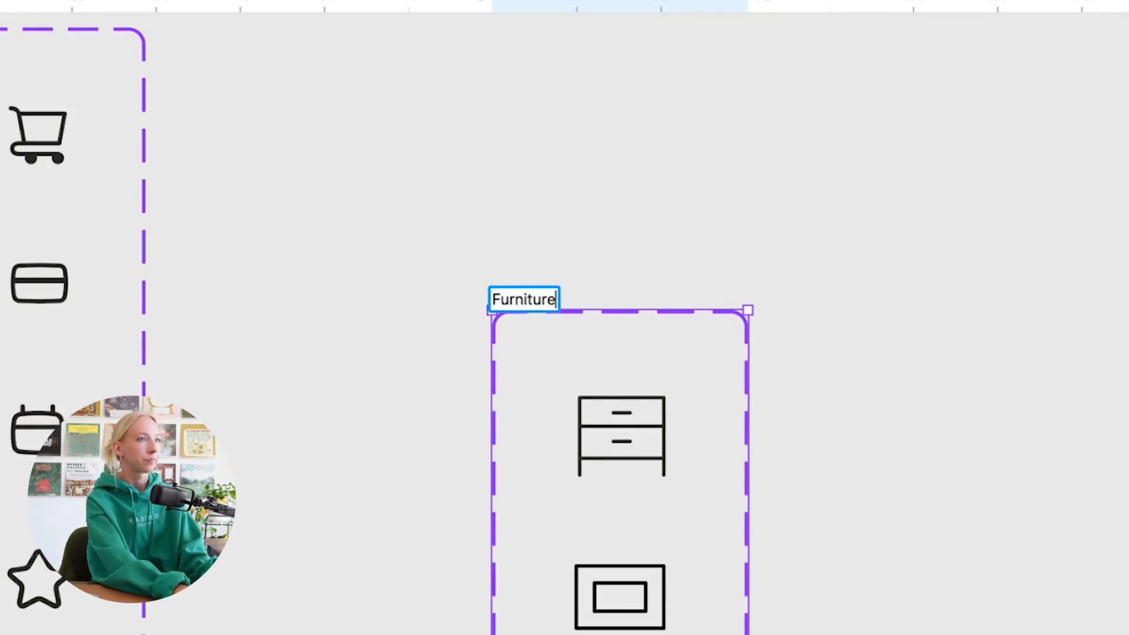
key(Return)
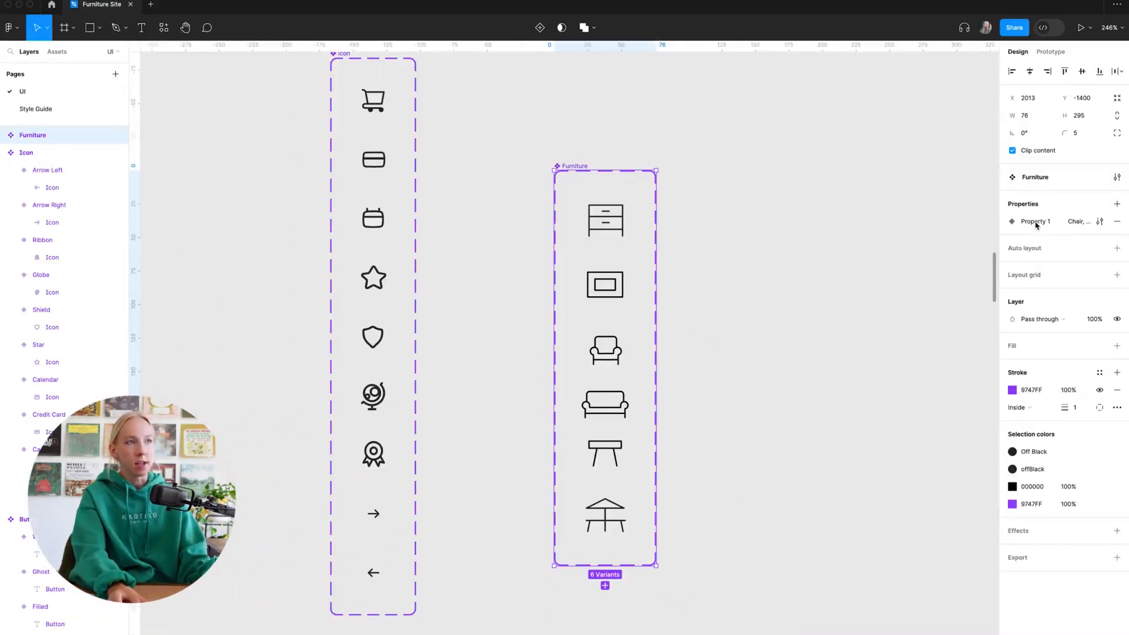
Step: Rename the Furniture component set's variant property as Type and deselect the set
double_click(1035, 221)
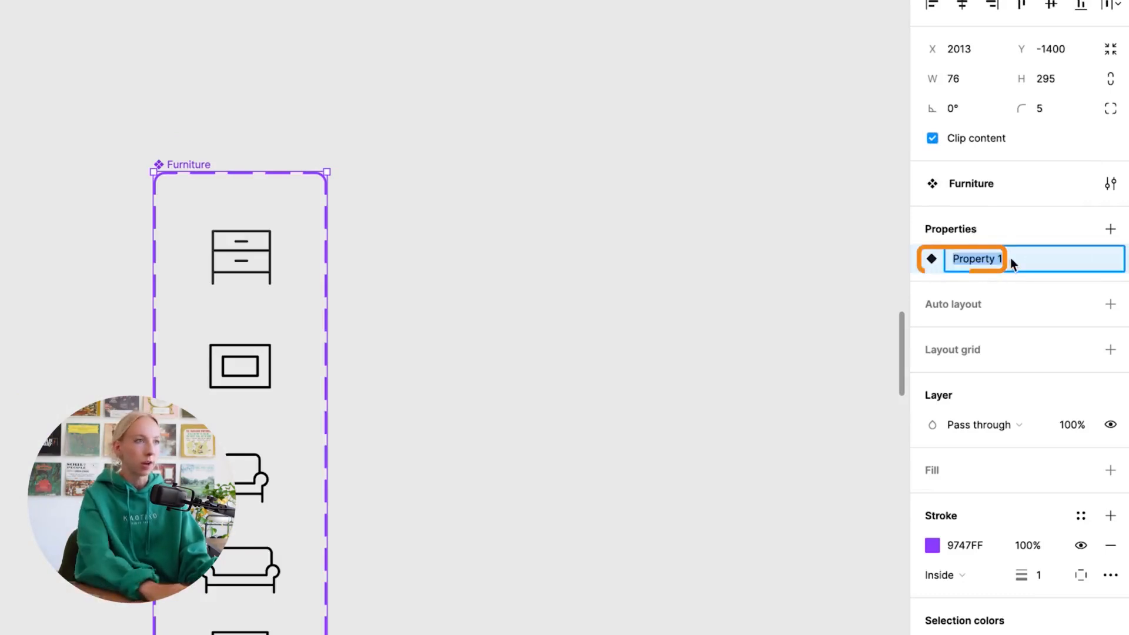
text(Type)
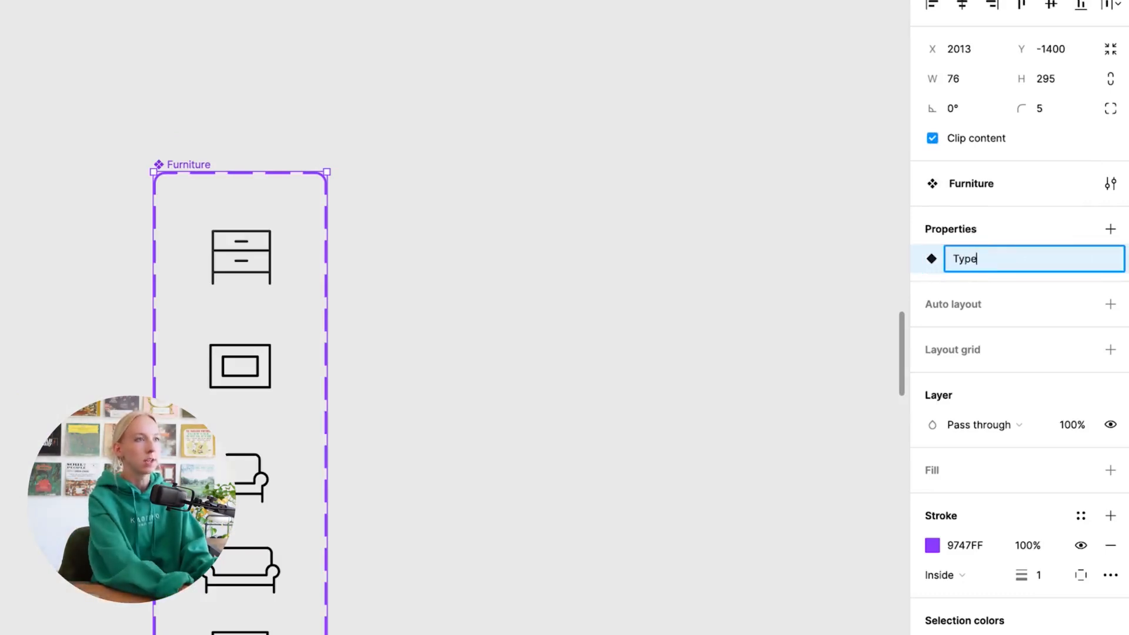
key(Return)
click(652, 182)
Step: Check the Type value of the furniture variants one by one, from the dresser down to the picnic table
click(248, 259)
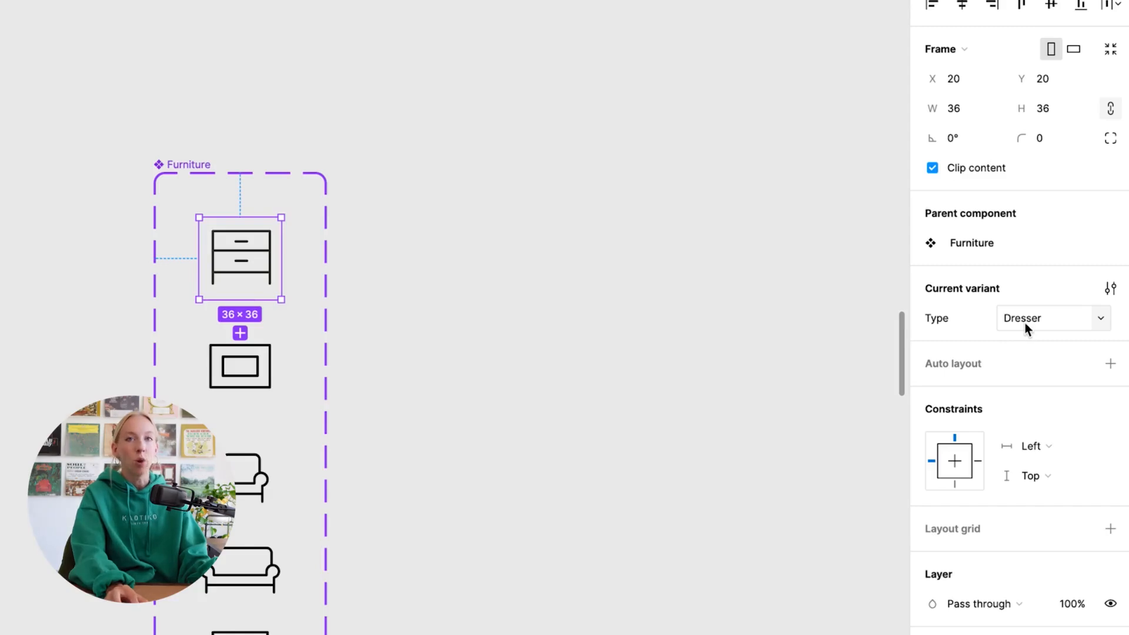
click(263, 369)
click(238, 472)
click(246, 568)
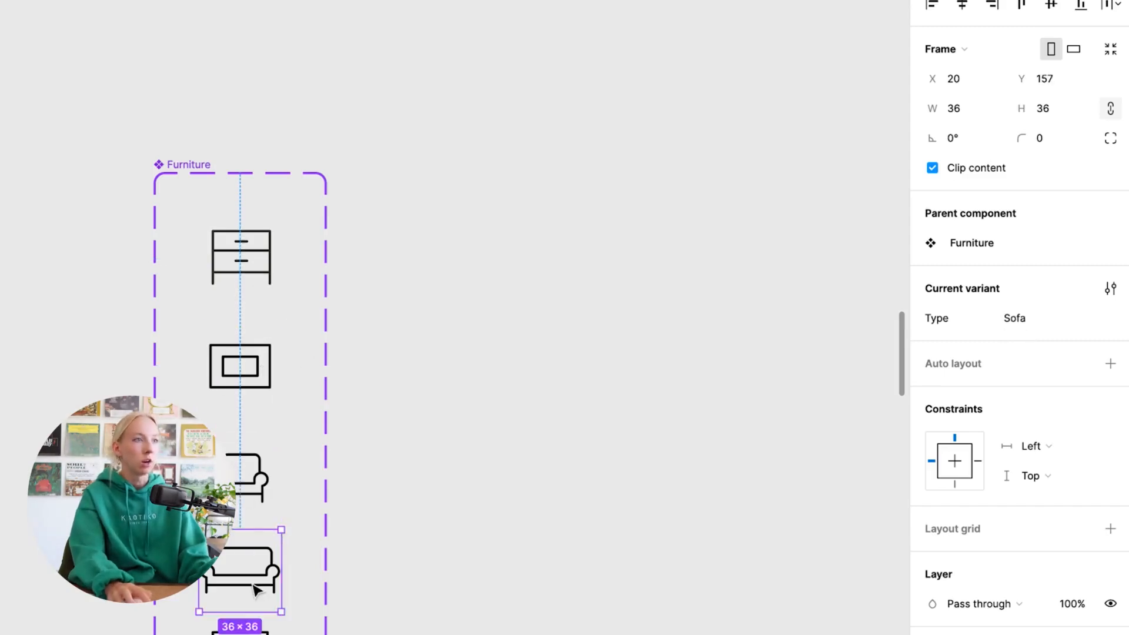
click(241, 627)
click(240, 634)
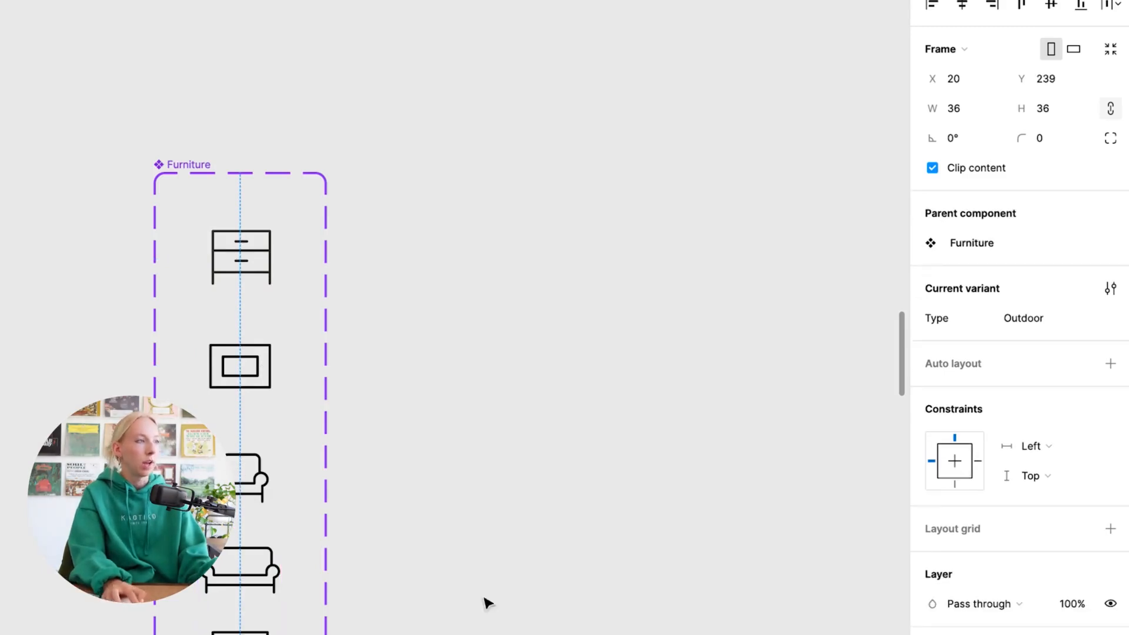
click(504, 553)
Step: Extend the Furniture component set to a height of 323 and place it beside the Icon set with their tops aligned
click(193, 170)
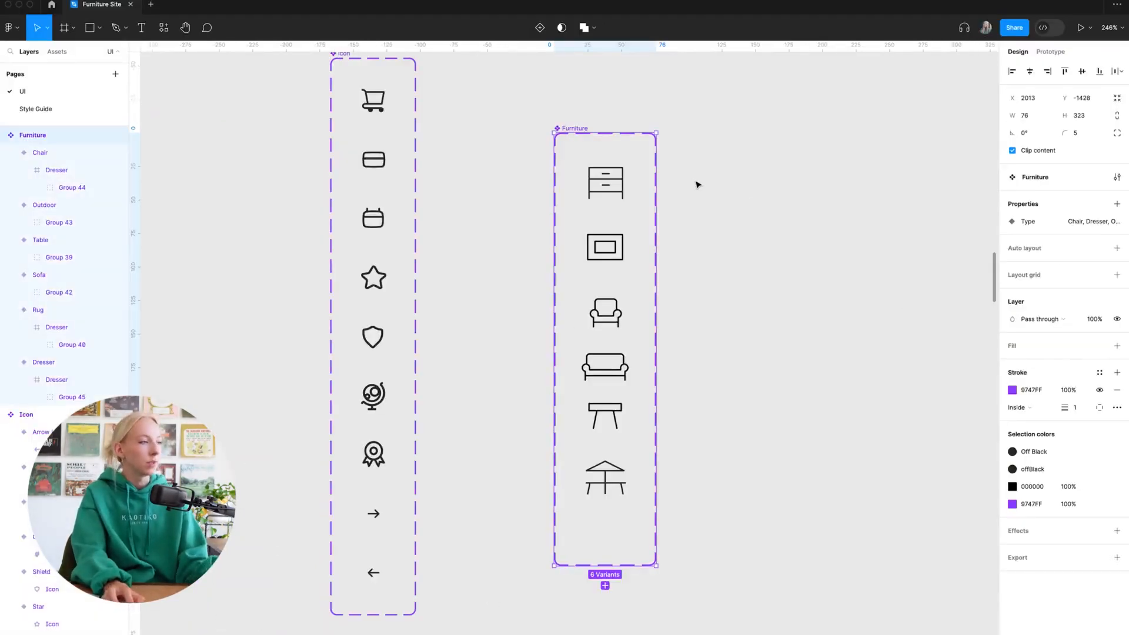
click(699, 186)
scroll(717, 188, up, 2)
scroll(718, 189, down, 4)
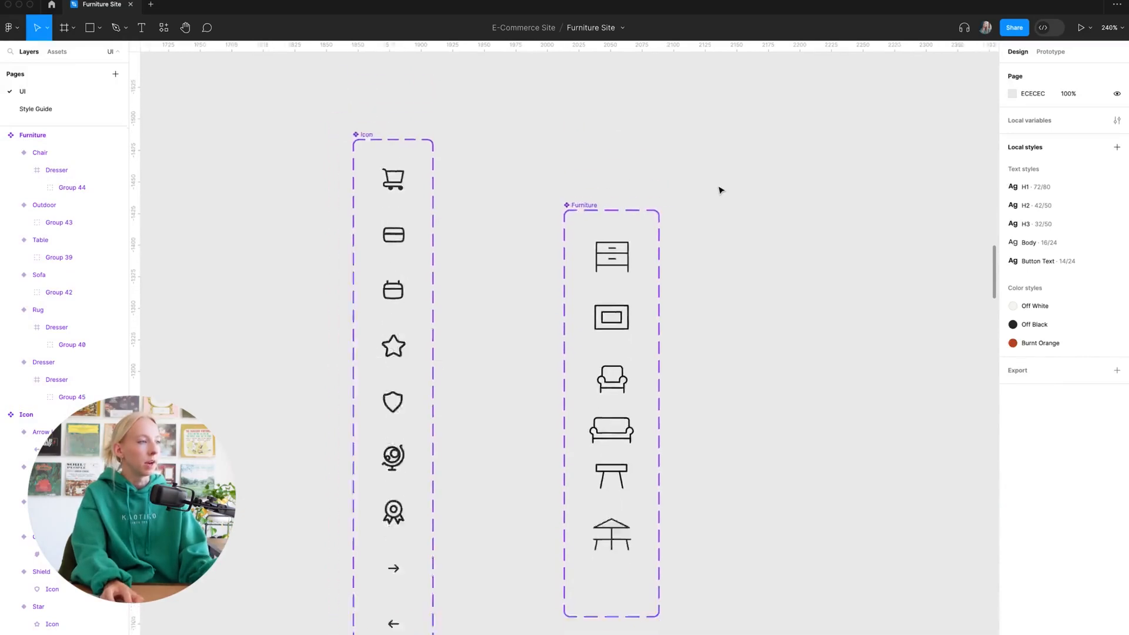
drag(637, 198, 568, 153)
click(650, 162)
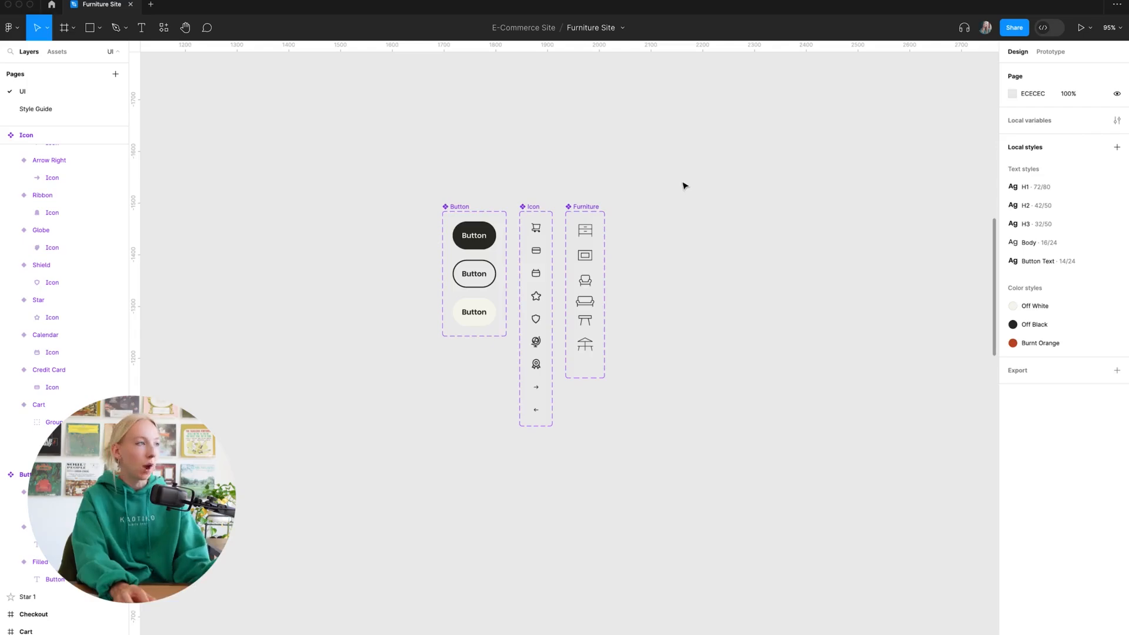
Step: Show the file's local components alongside the Home frame, switch them to list view and back to grid view
scroll(684, 185, down, 5)
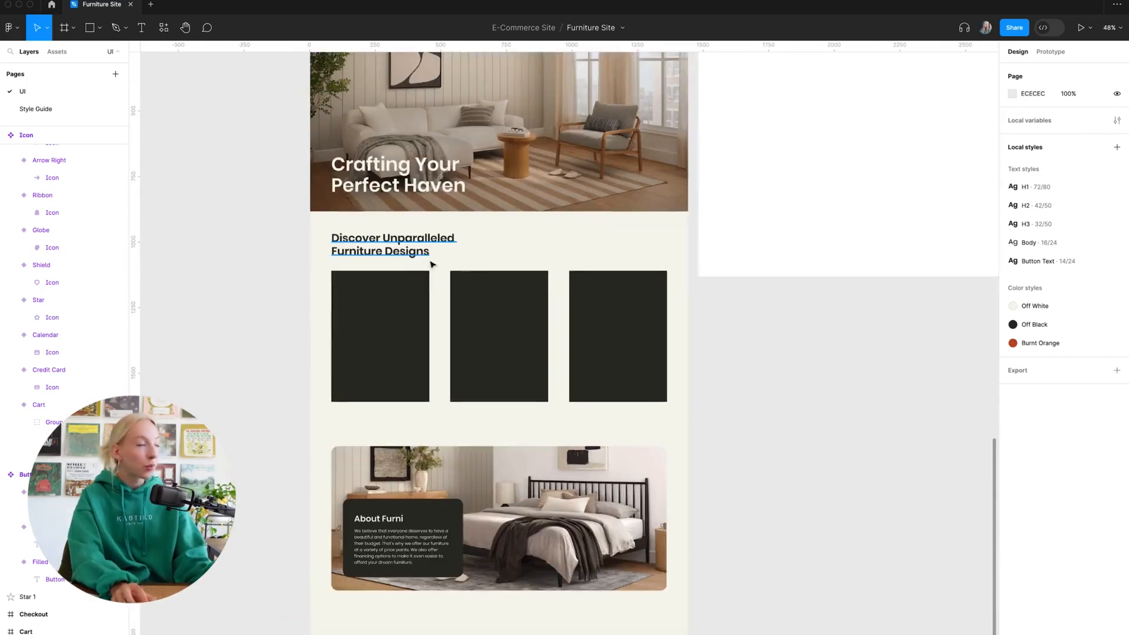
scroll(494, 182, up, 10)
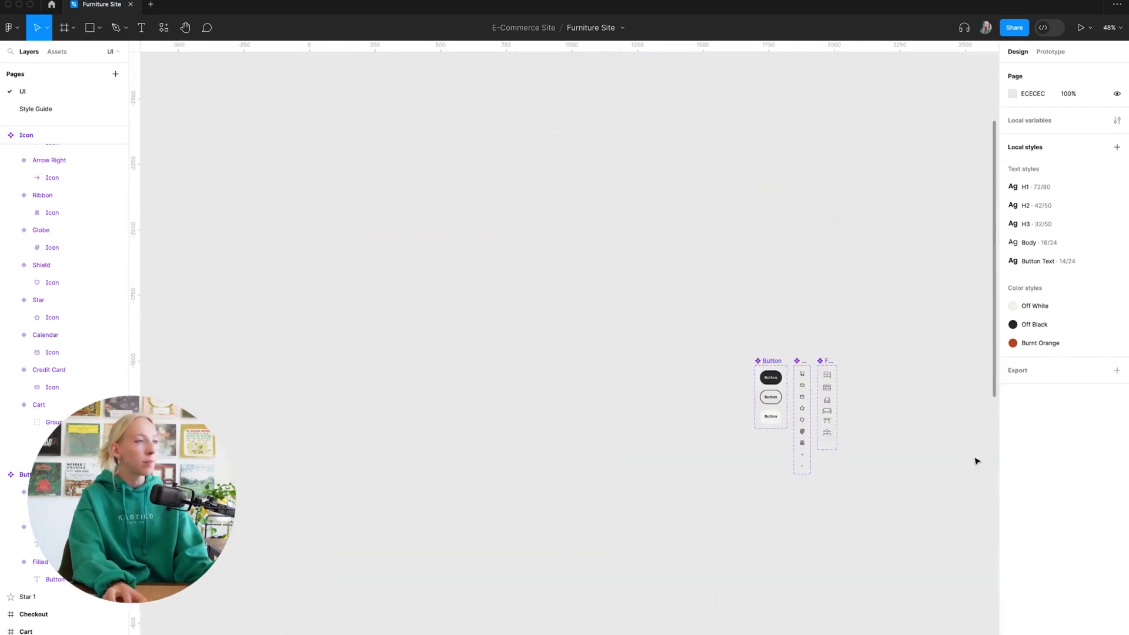
scroll(977, 461, up, 5)
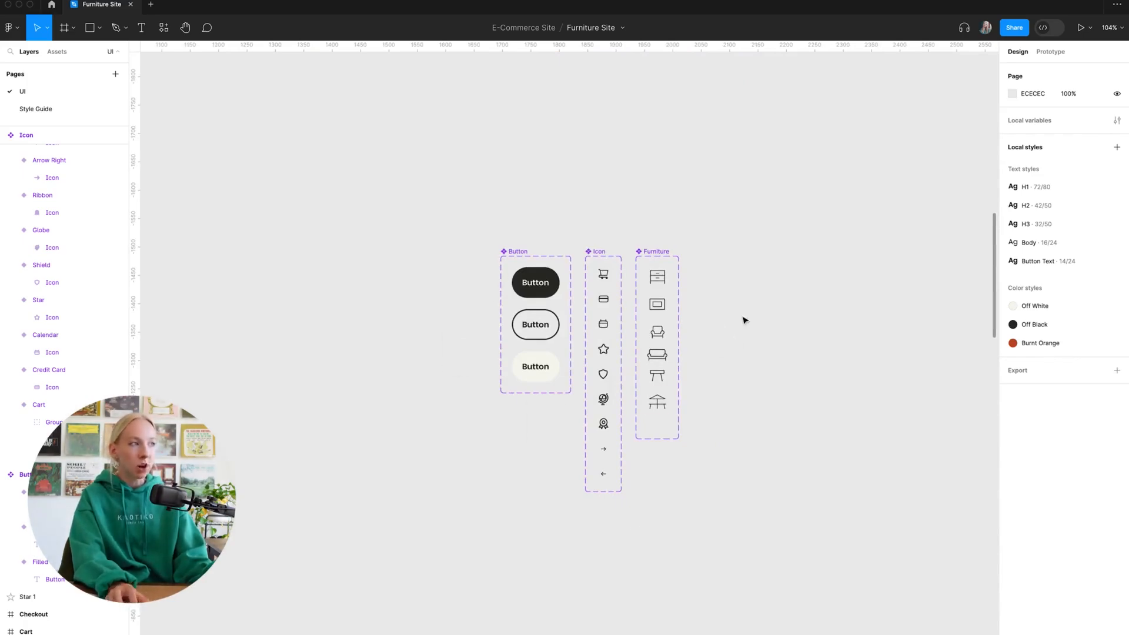
scroll(734, 302, down, 5)
scroll(705, 320, down, 5)
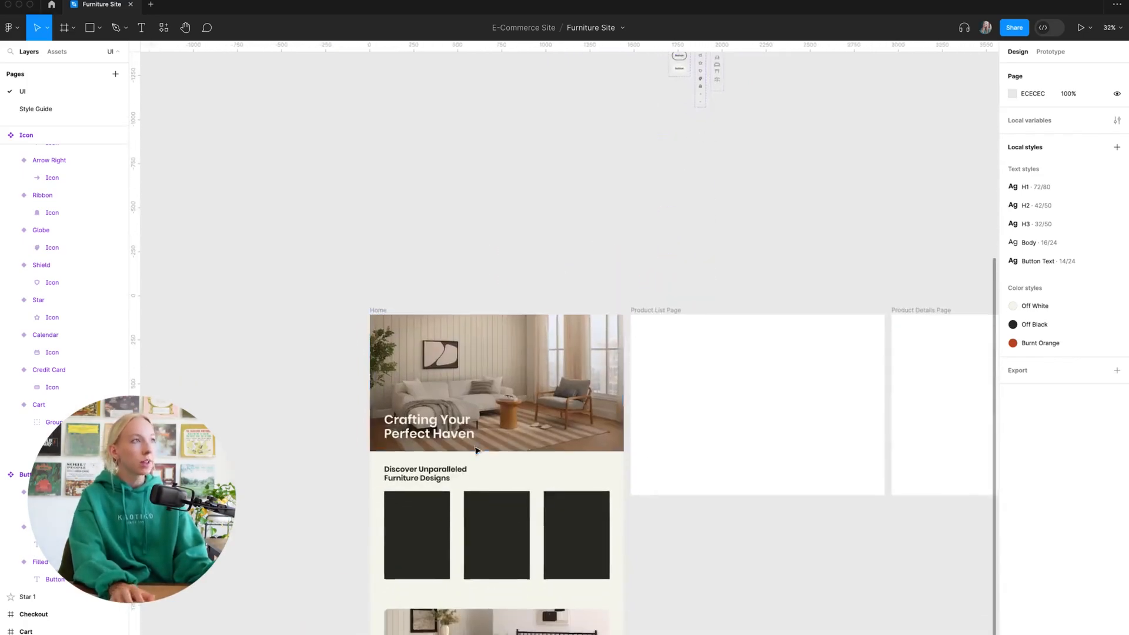
scroll(594, 235, down, 4)
scroll(563, 227, up, 3)
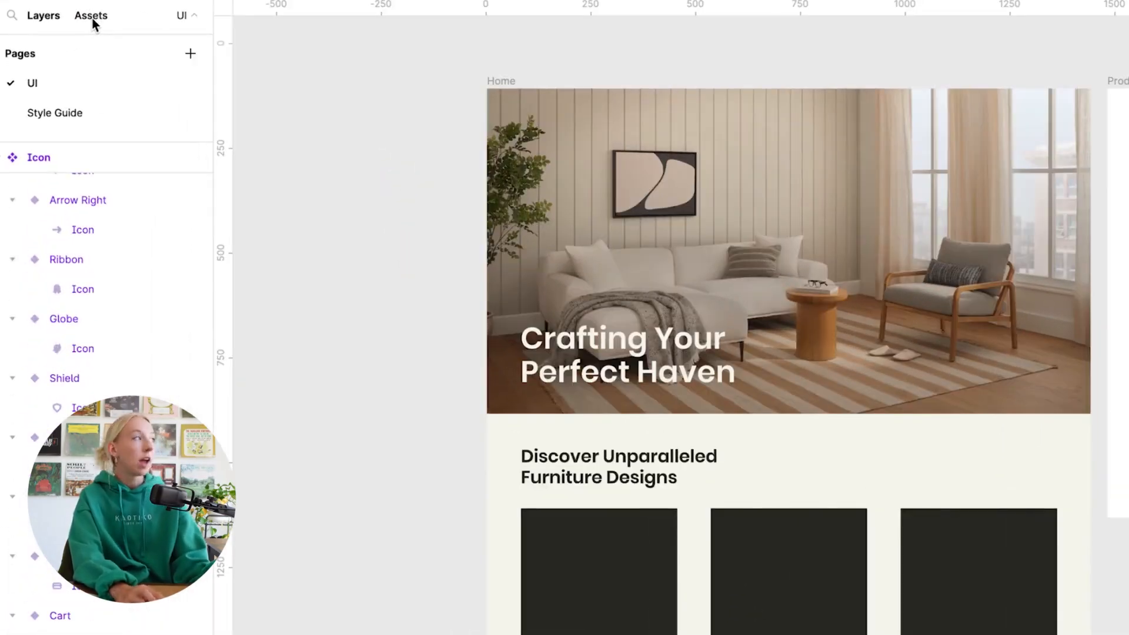
click(91, 17)
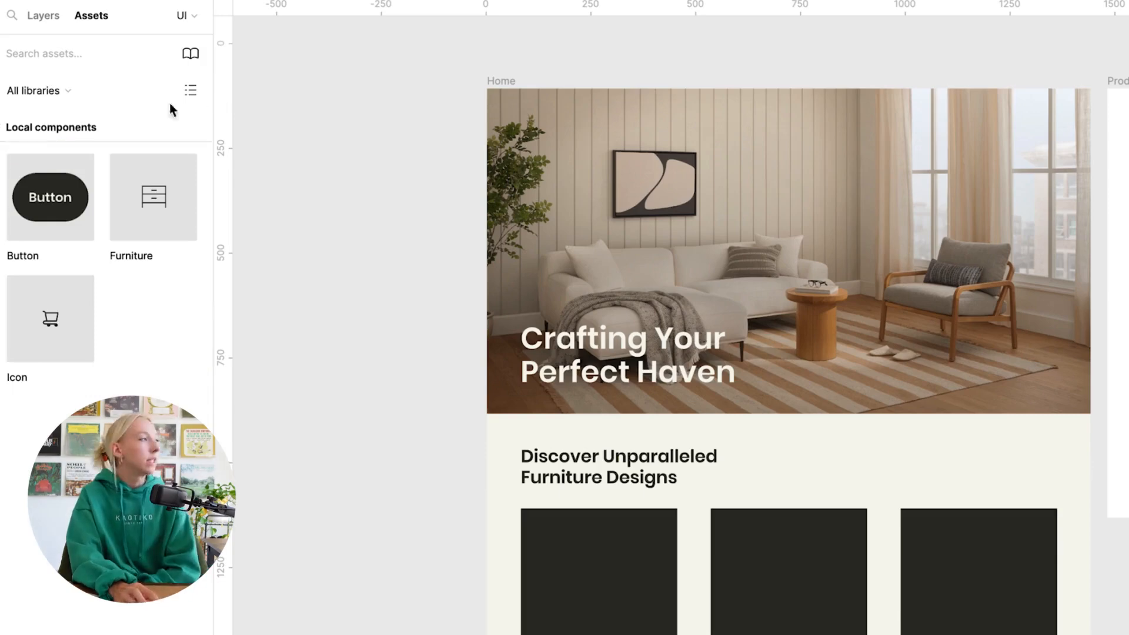
click(190, 90)
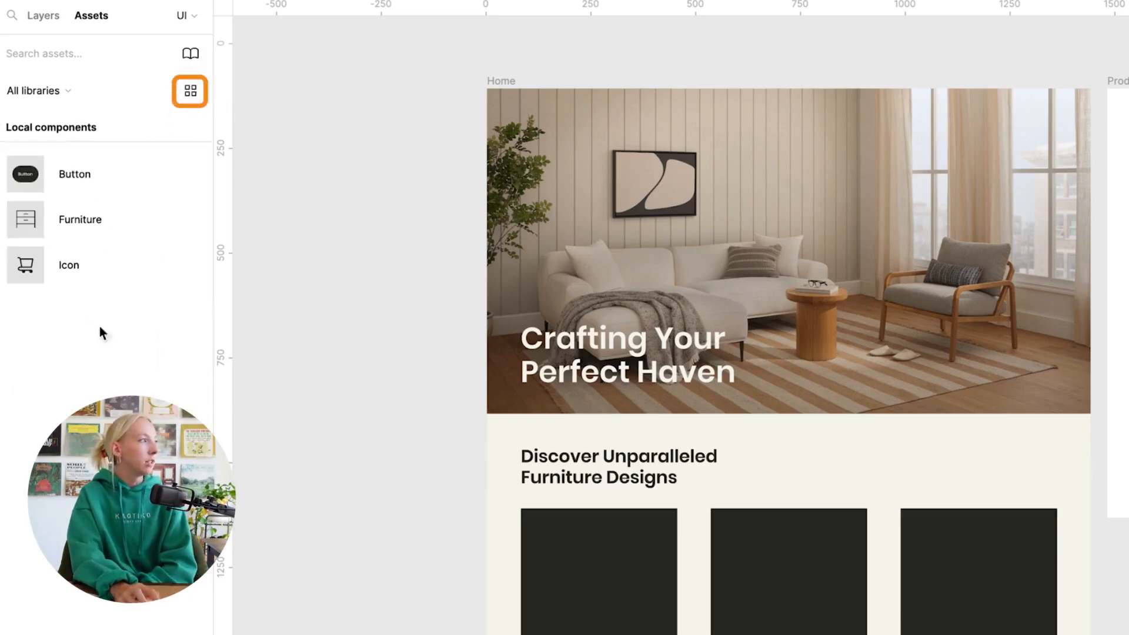
click(190, 92)
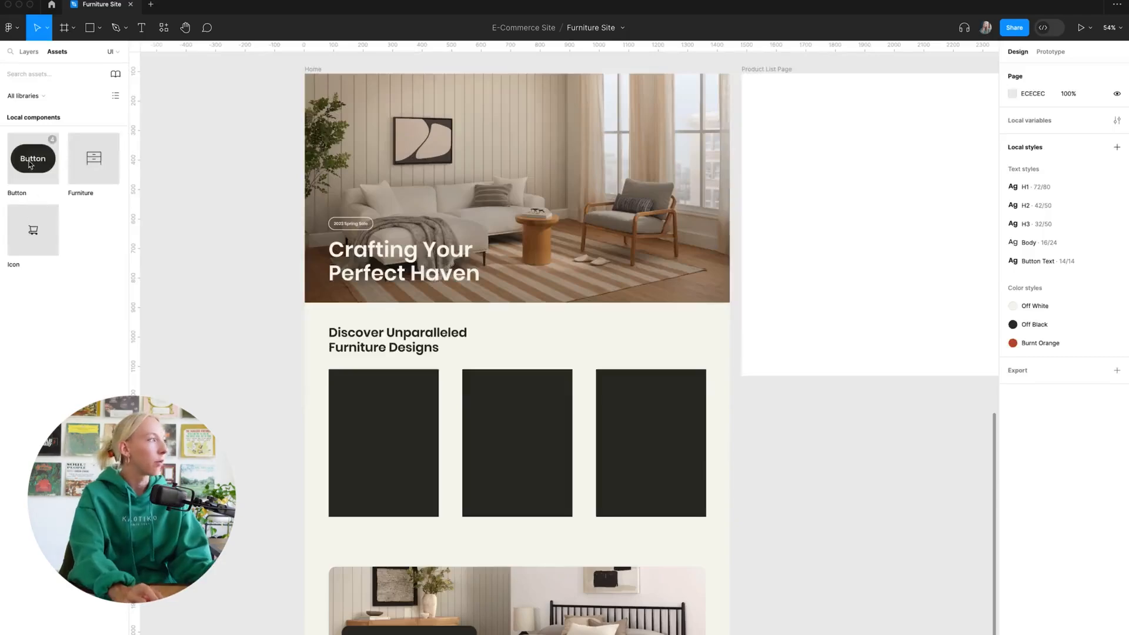
Step: Place a Button instance on the Home frame, above the dark cards and beside the section heading, and set its Type to Ghost
drag(30, 165, 626, 335)
scroll(637, 345, up, 5)
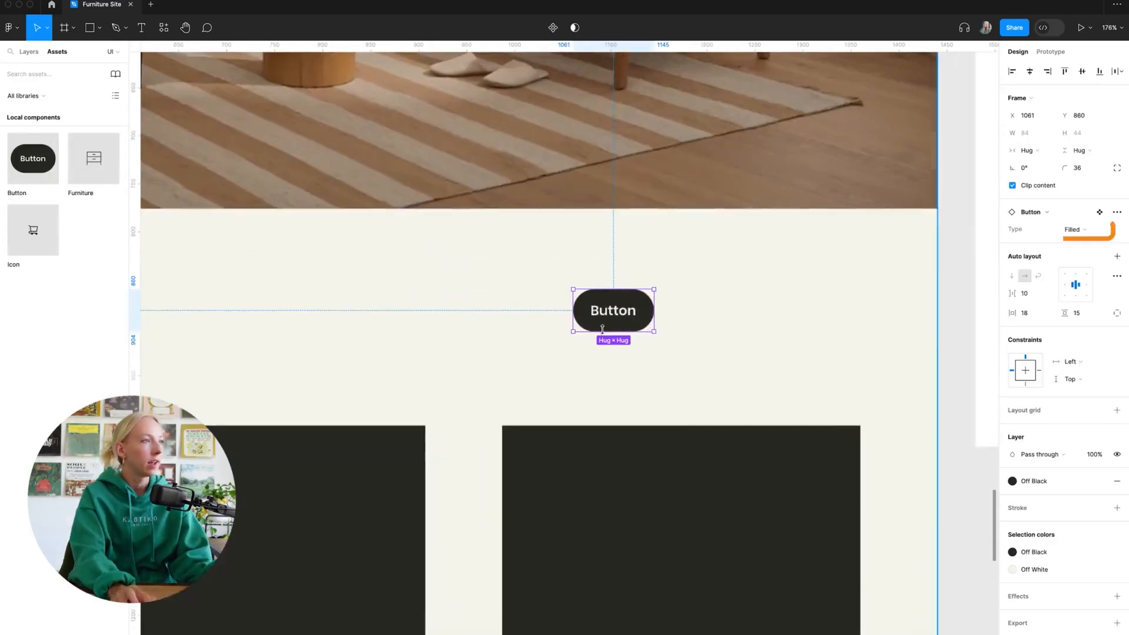
click(1096, 231)
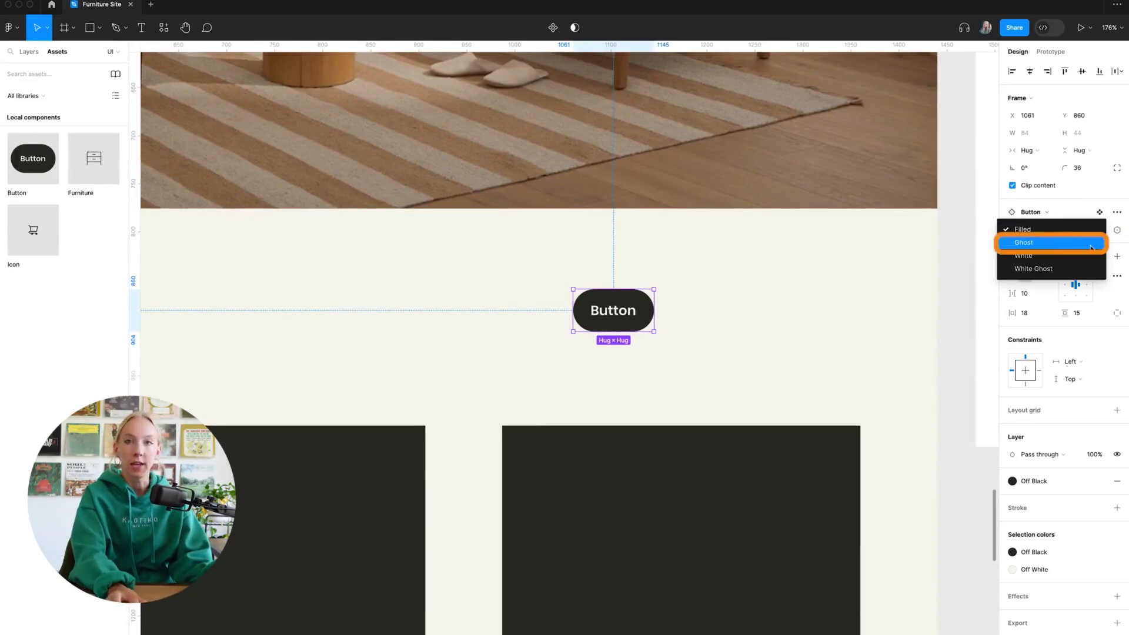
click(1091, 243)
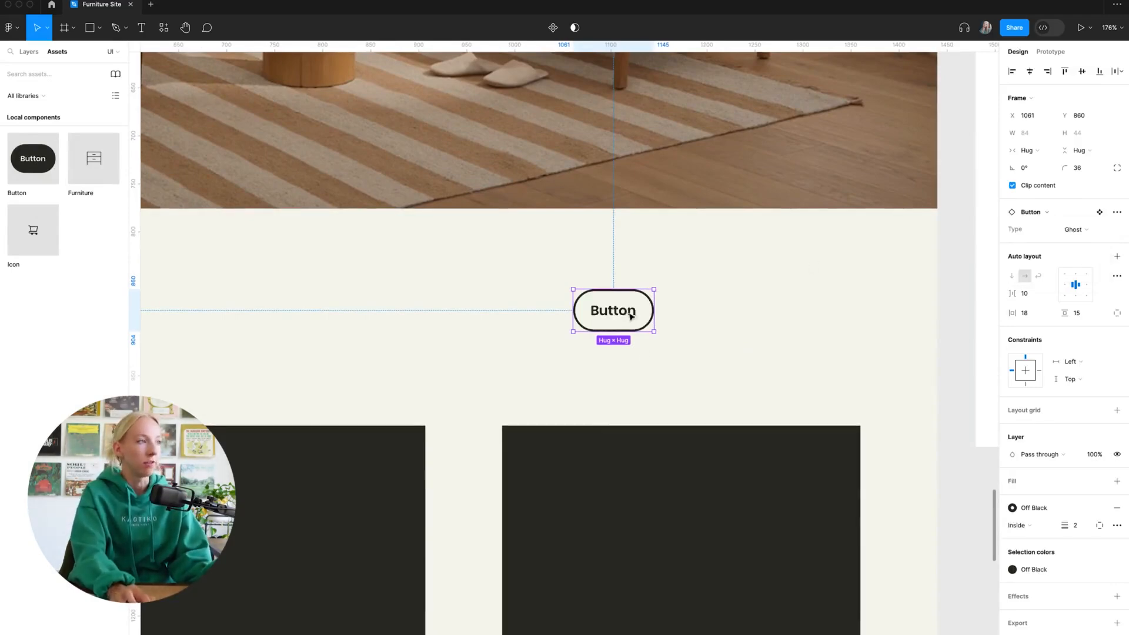
Step: Shift the ghost button closer to the cards and change its label to Bedroom
drag(632, 316, 694, 349)
double_click(692, 347)
double_click(690, 344)
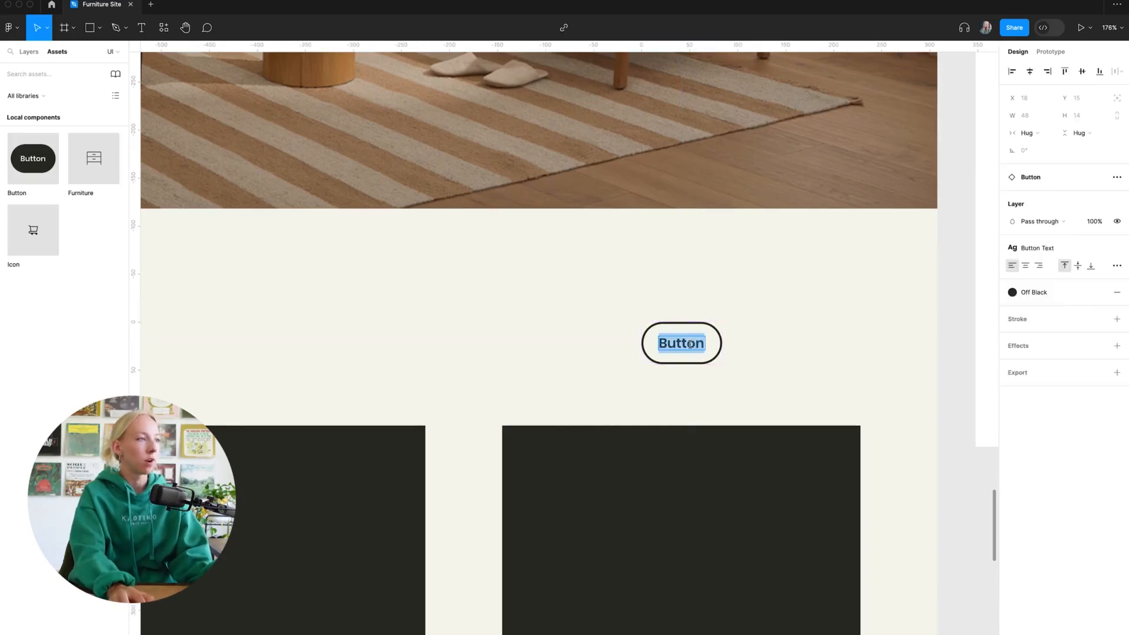
scroll(696, 343, down, 5)
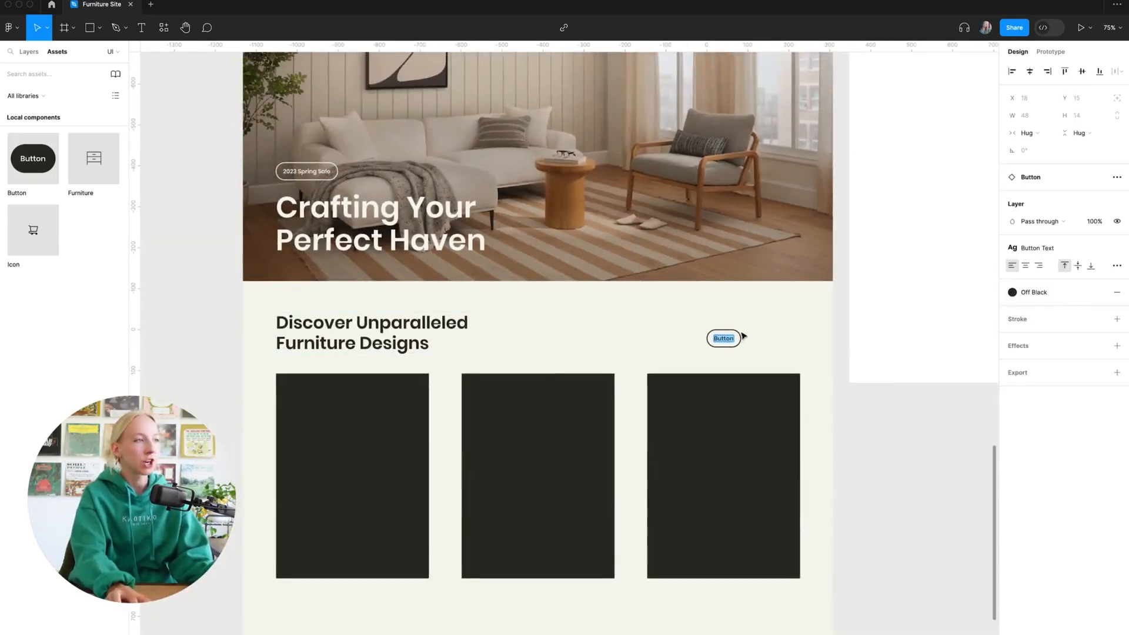
scroll(752, 351, up, 8)
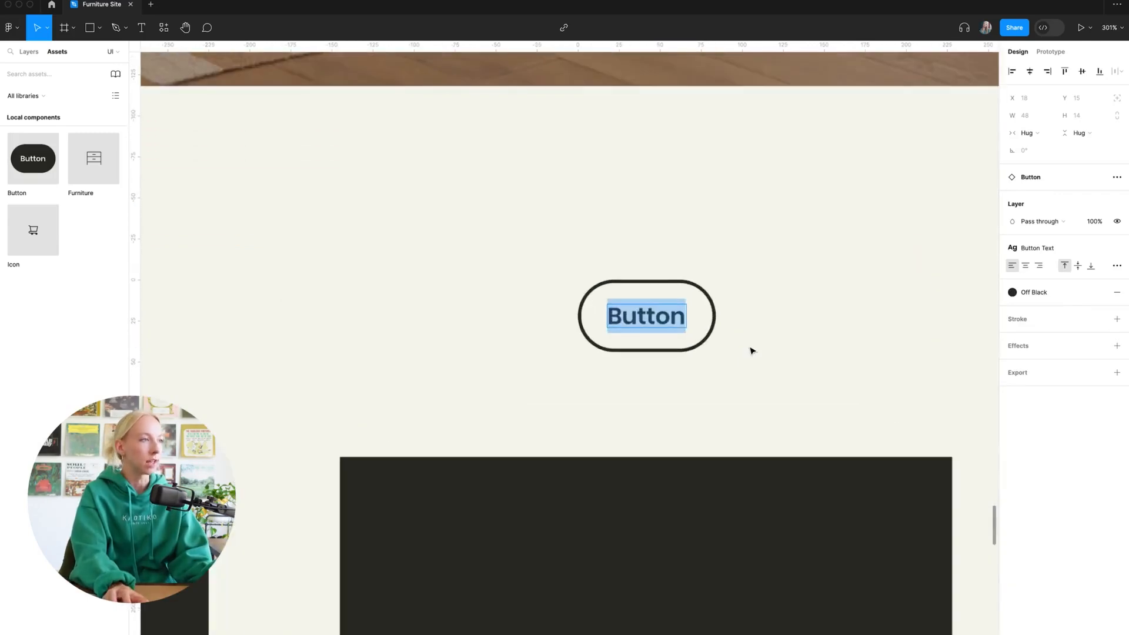
scroll(701, 323, up, 3)
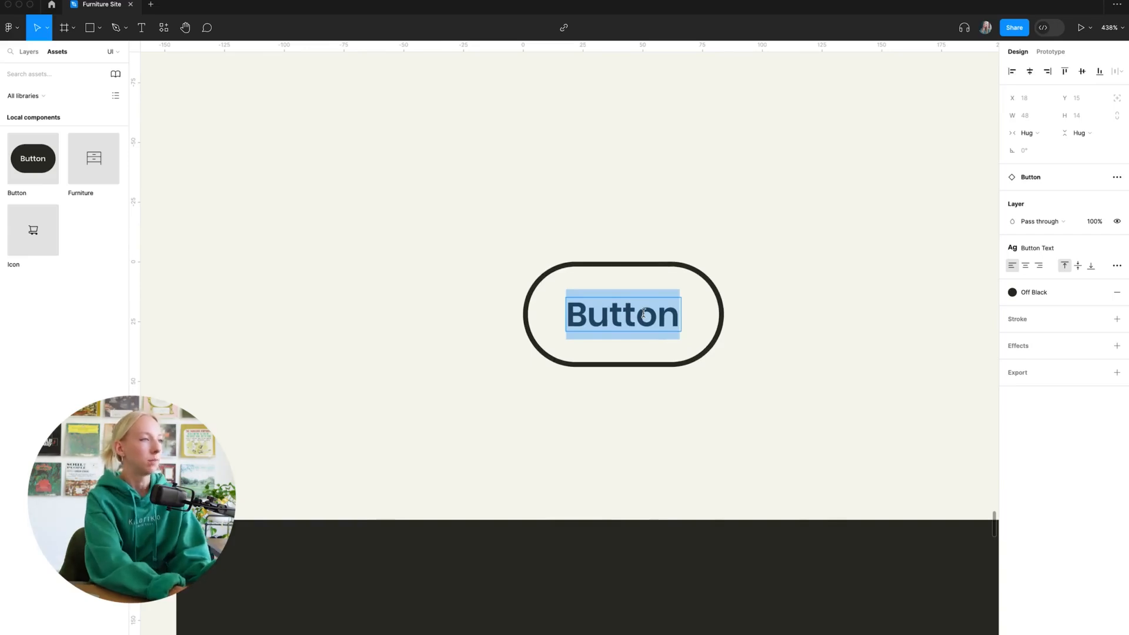
text(Bedroom)
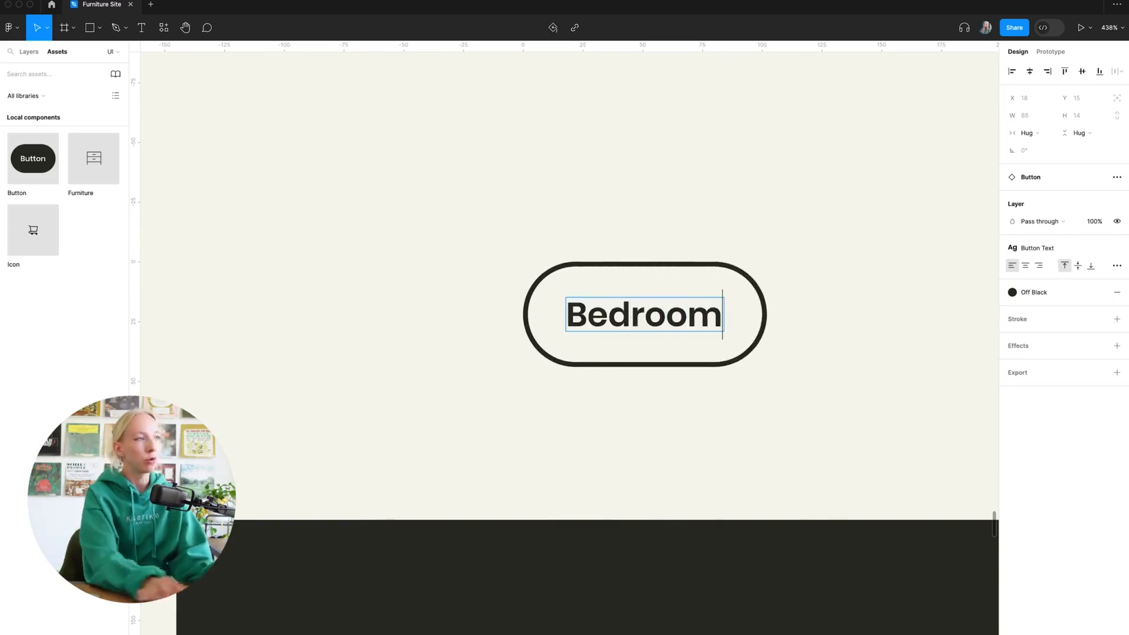
key(Escape)
Step: Duplicate the Bedroom button to its right and label the copy Outdoor
scroll(554, 206, down, 3)
drag(606, 266, 751, 272)
double_click(752, 272)
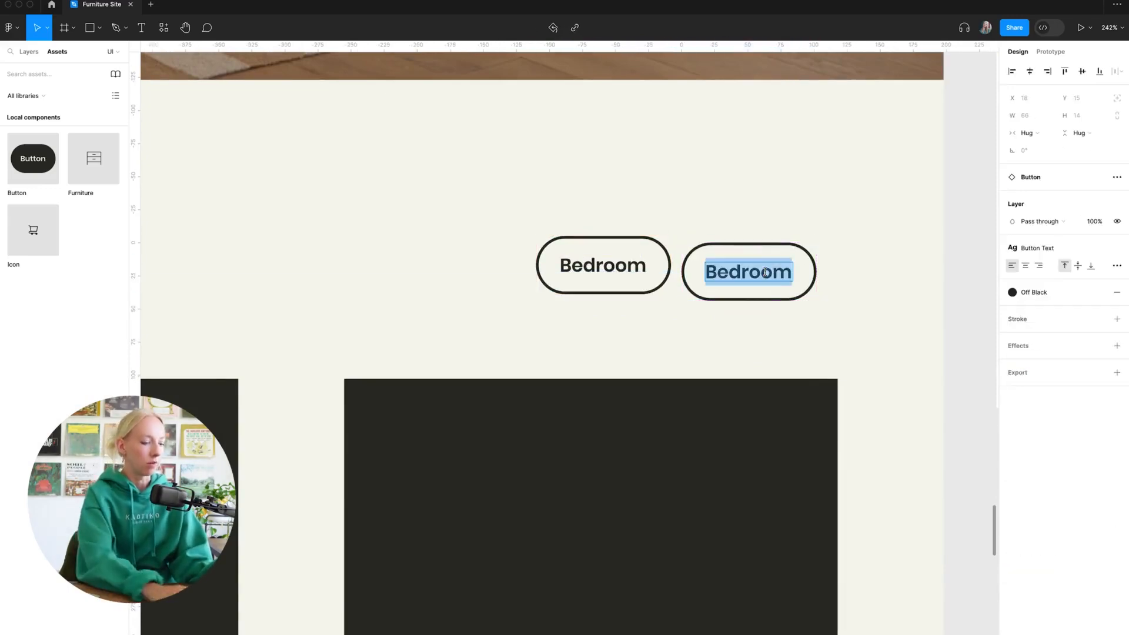
text(Outdoor)
Step: Duplicate the Bedroom button to its left, label the copy Living Room and deselect it
click(605, 266)
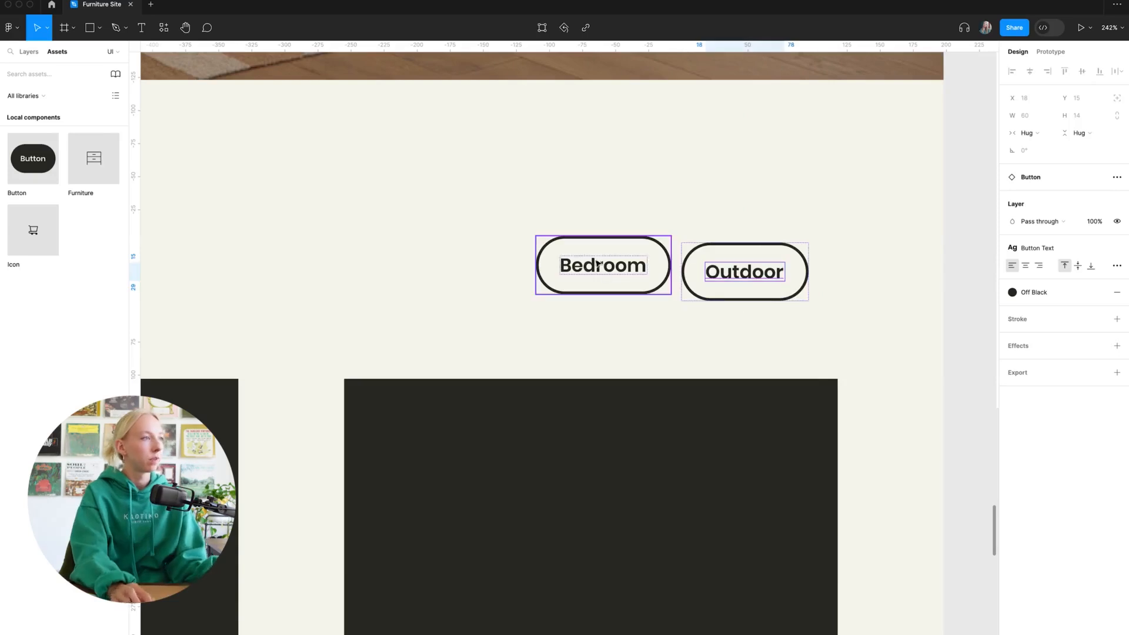
drag(605, 266, 441, 267)
double_click(442, 267)
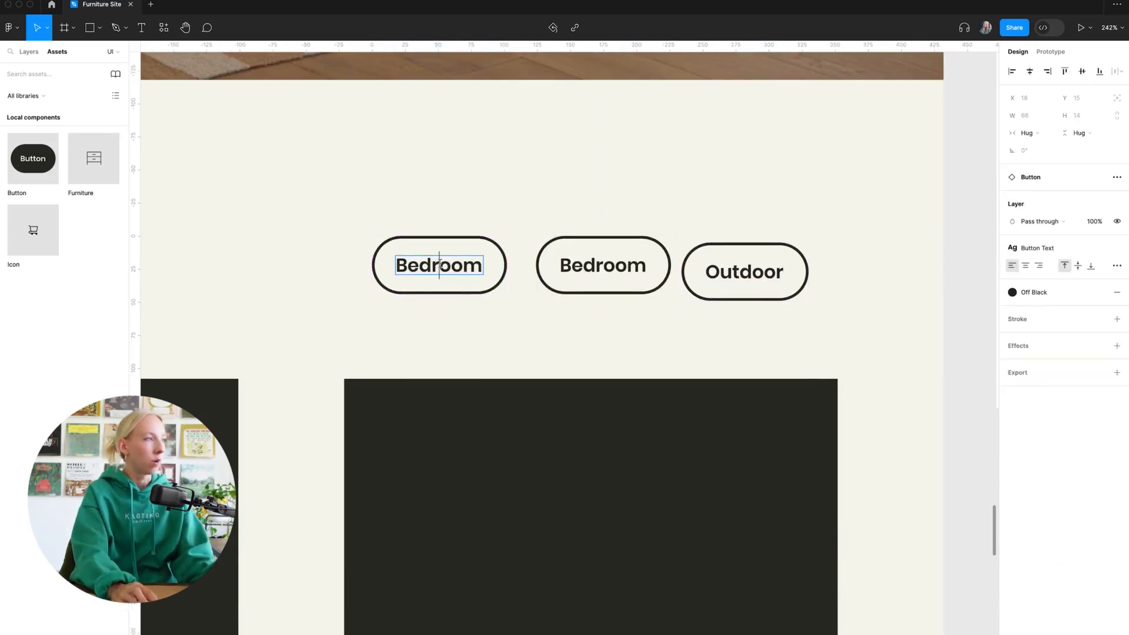
double_click(443, 268)
text(Living Room)
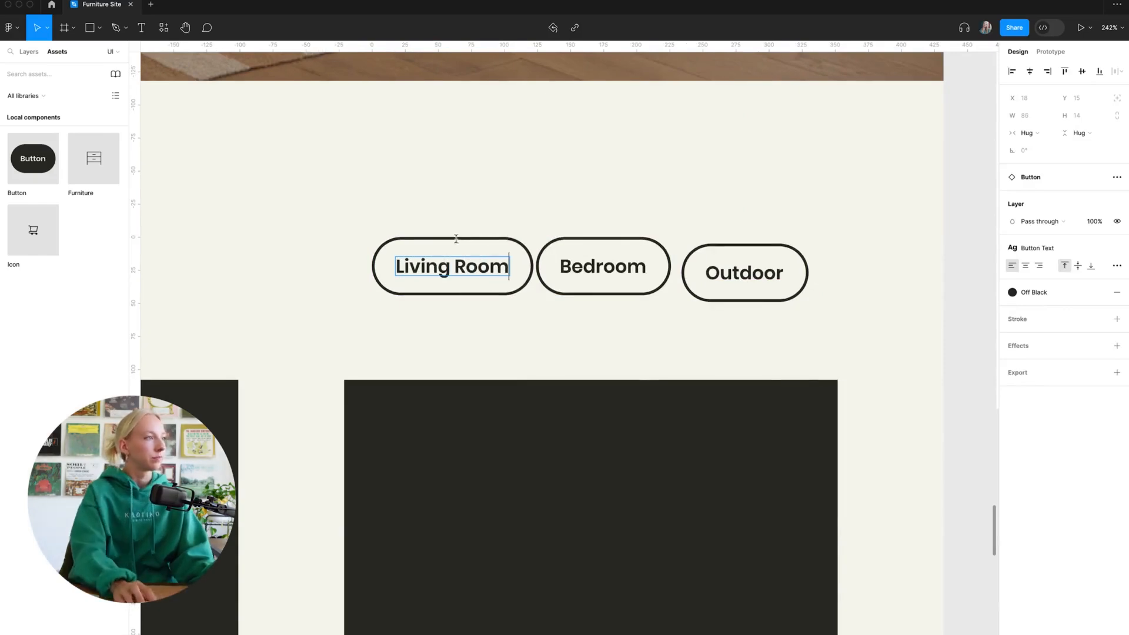
click(737, 230)
Step: Align the Outdoor button with the third card's right edge and move the Bedroom button right to about X 1146, leaving gaps between the buttons
scroll(737, 229, down, 5)
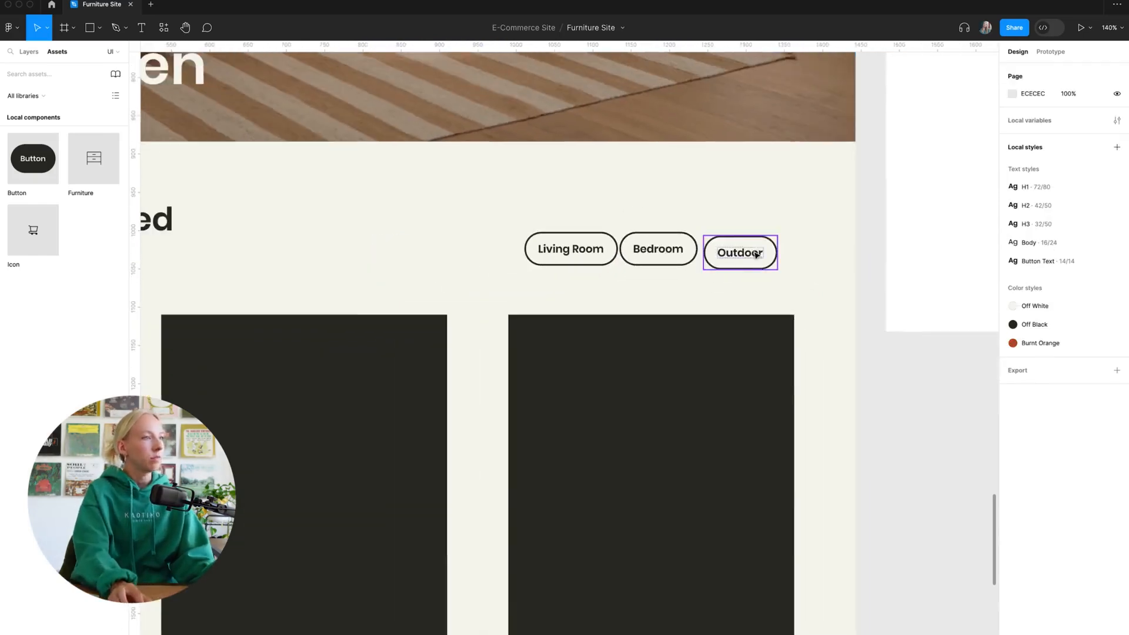
click(753, 250)
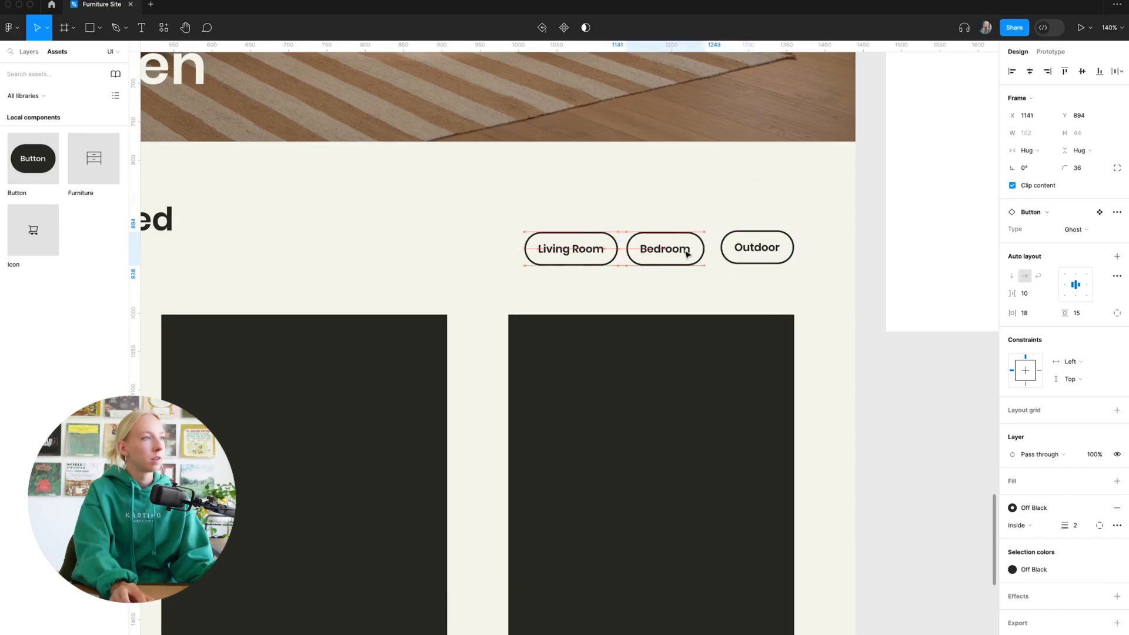
click(605, 252)
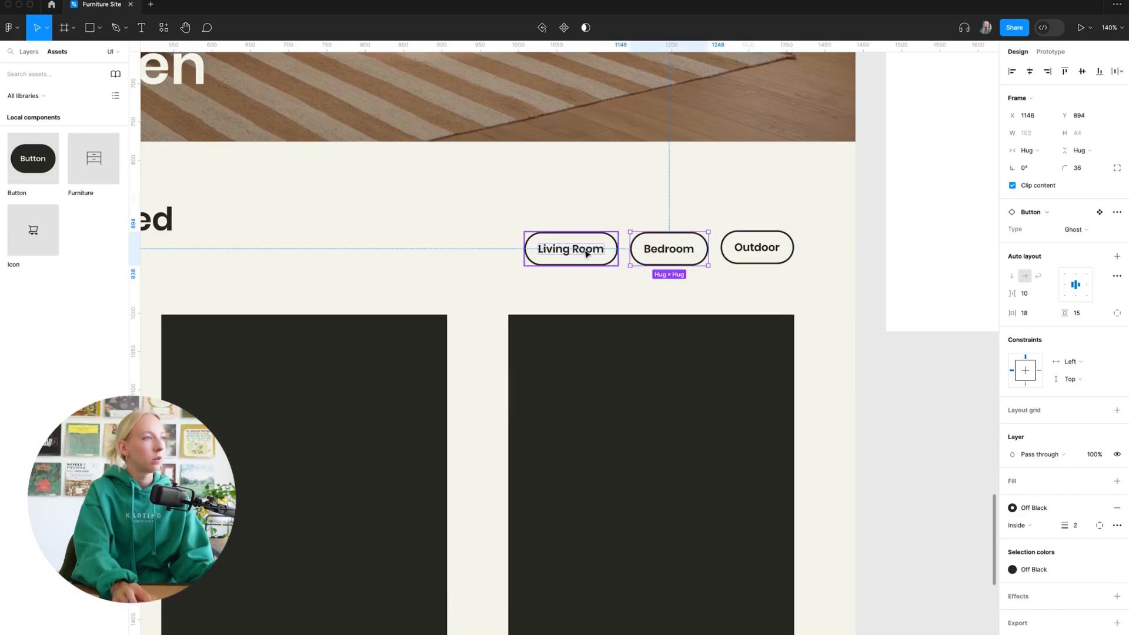
click(596, 223)
Step: Duplicate the Living Room button to its left at X 870 and label the copy All Products
scroll(583, 235, up, 4)
drag(617, 259, 433, 263)
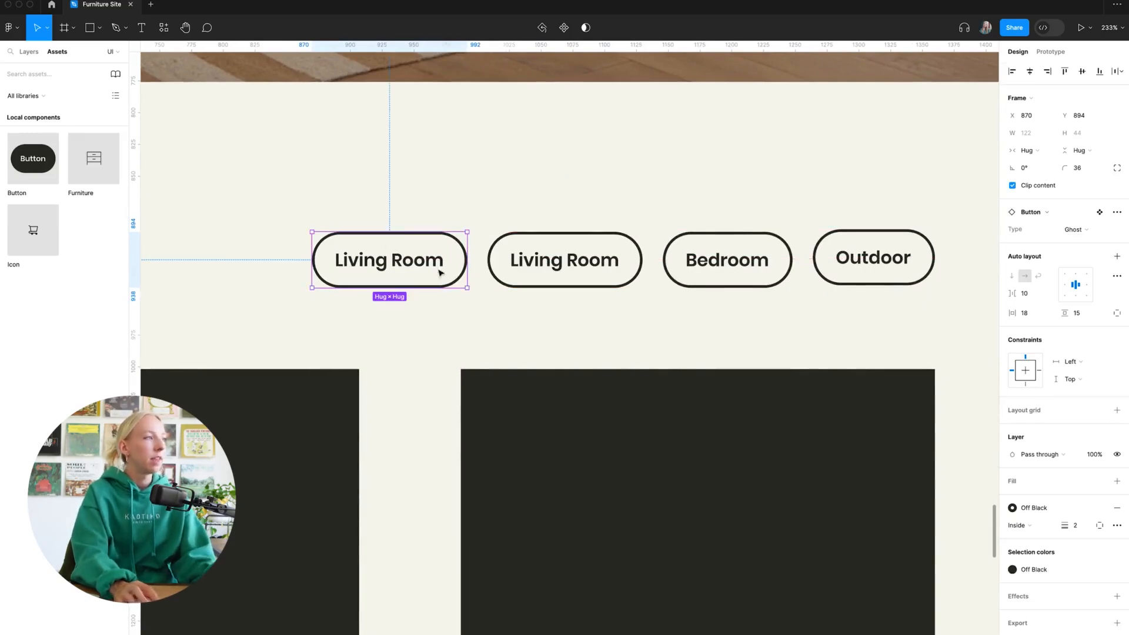
double_click(440, 272)
double_click(440, 272)
text(Al)
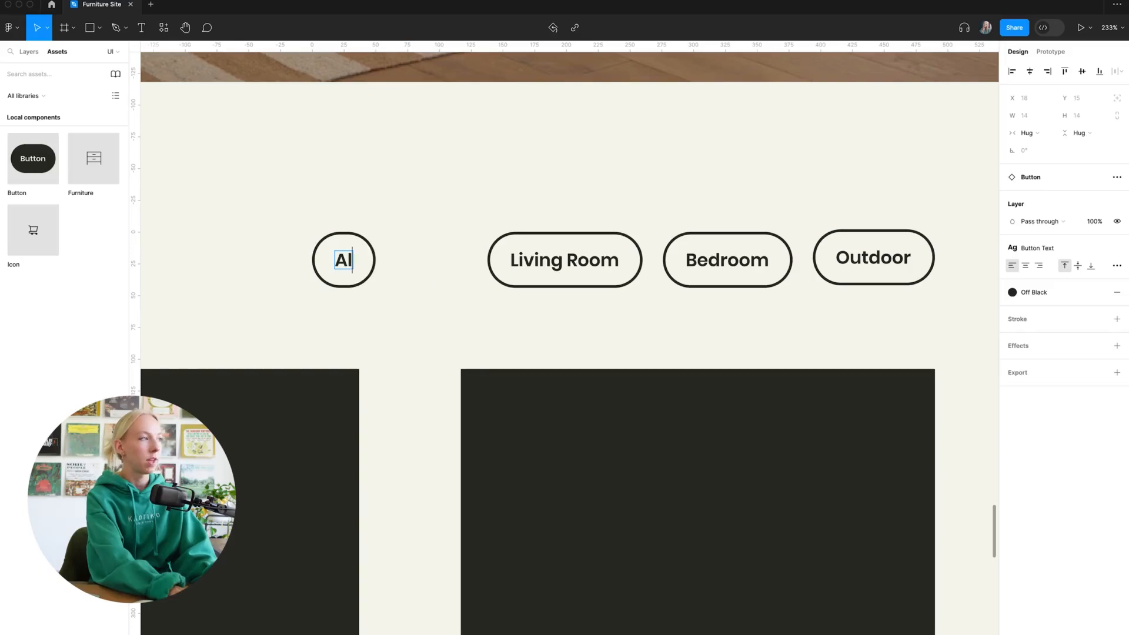
text(l Product)
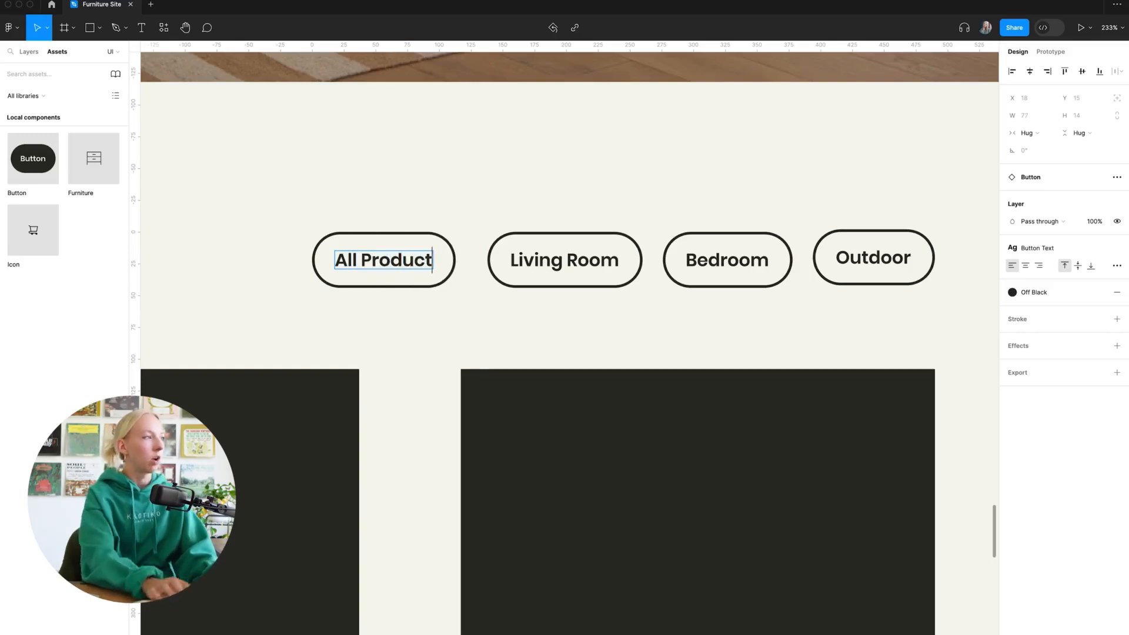
text(s)
key(Escape)
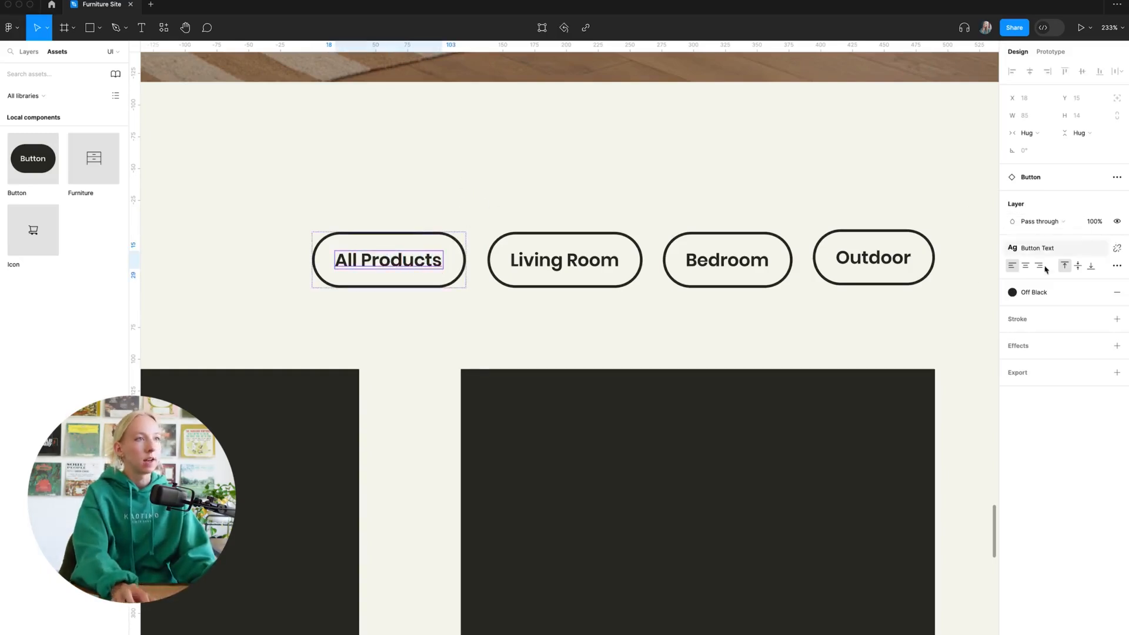
Step: Change the All Products button instance's Type to Filled and deselect it
click(404, 230)
click(405, 240)
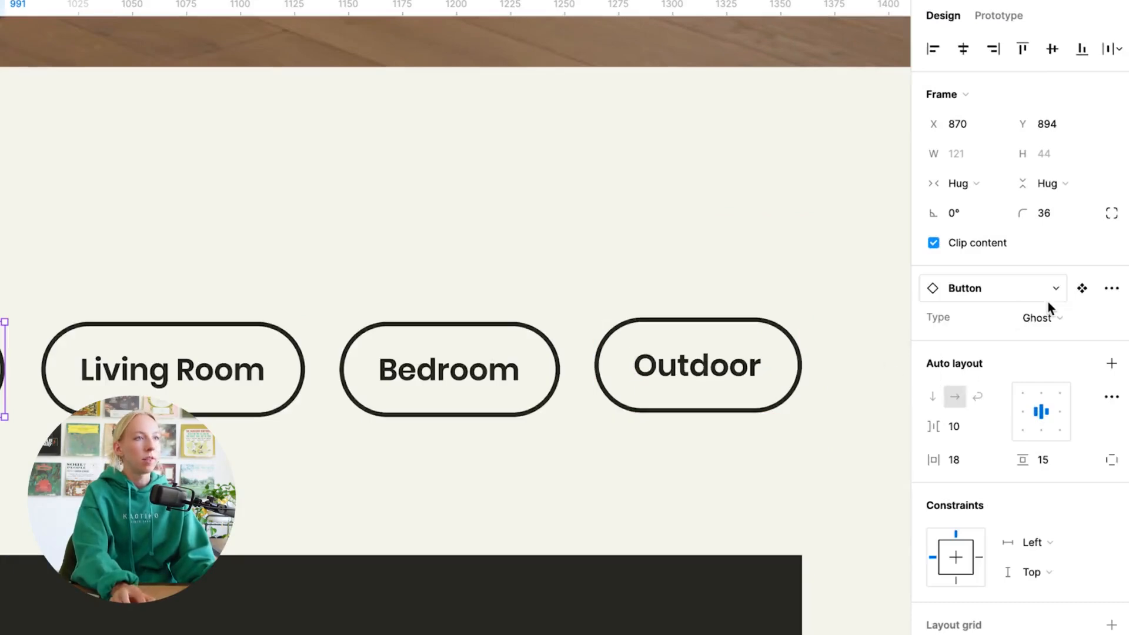
click(1048, 302)
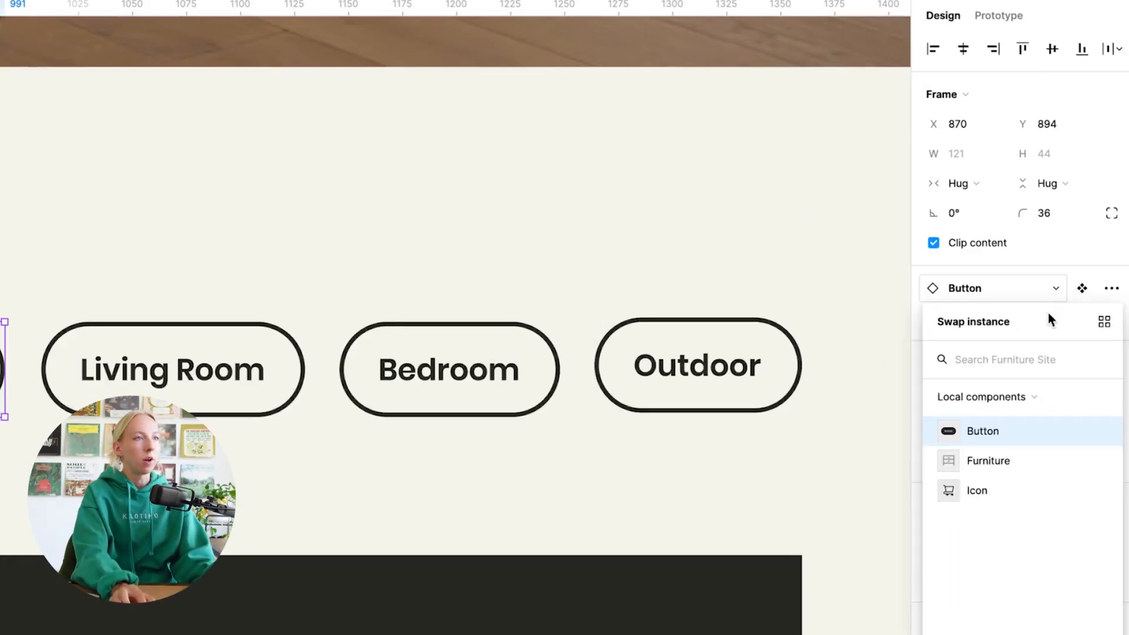
key(Escape)
click(1061, 311)
click(1057, 298)
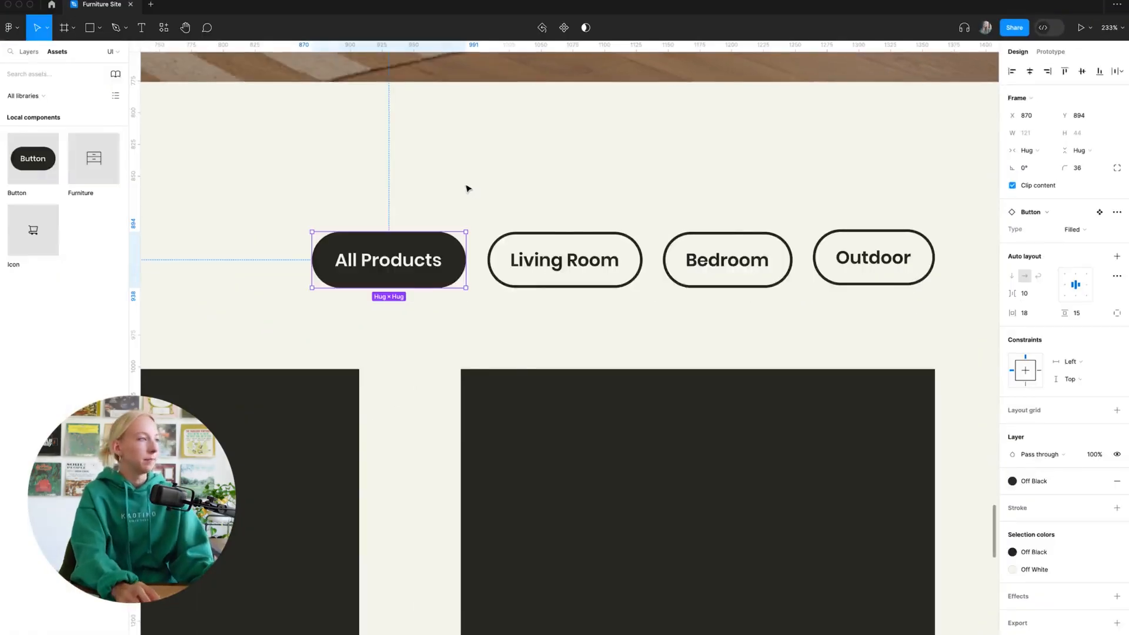
click(467, 188)
Step: Align the four category buttons on their vertical centers
scroll(550, 222, down, 5)
scroll(241, 232, up, 2)
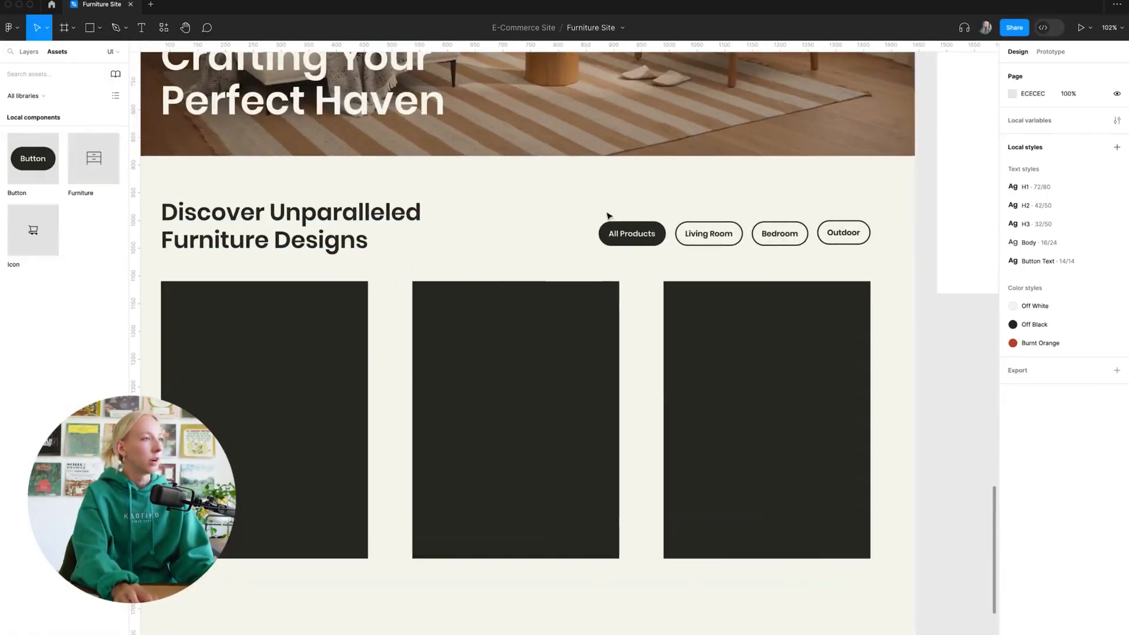
drag(567, 206, 891, 254)
scroll(741, 218, down, 1)
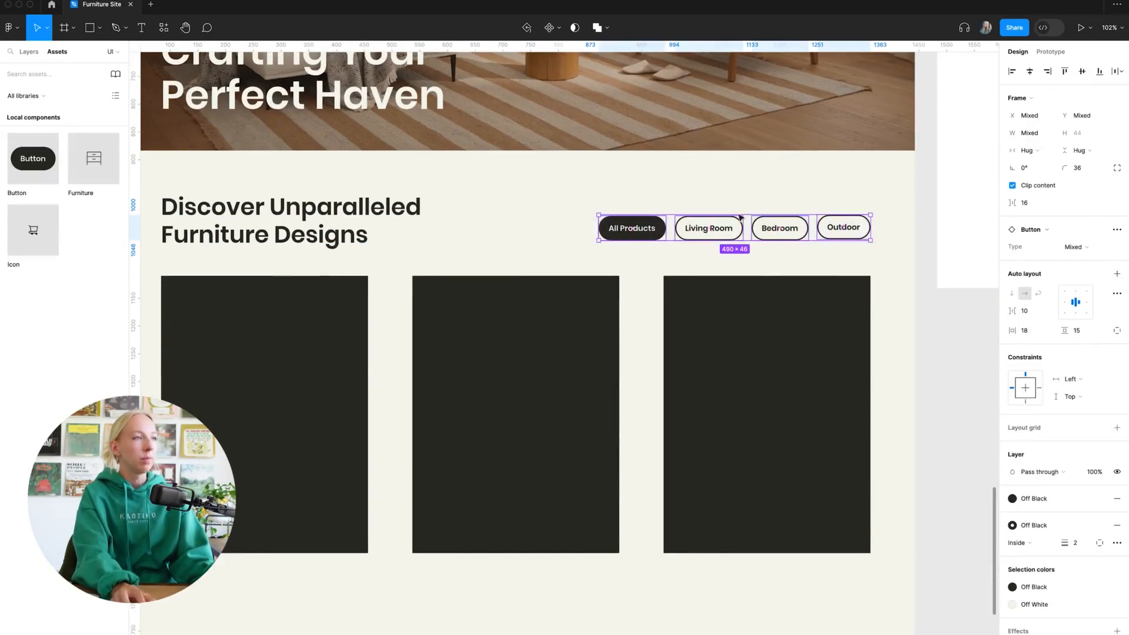
scroll(739, 217, up, 5)
drag(408, 161, 965, 293)
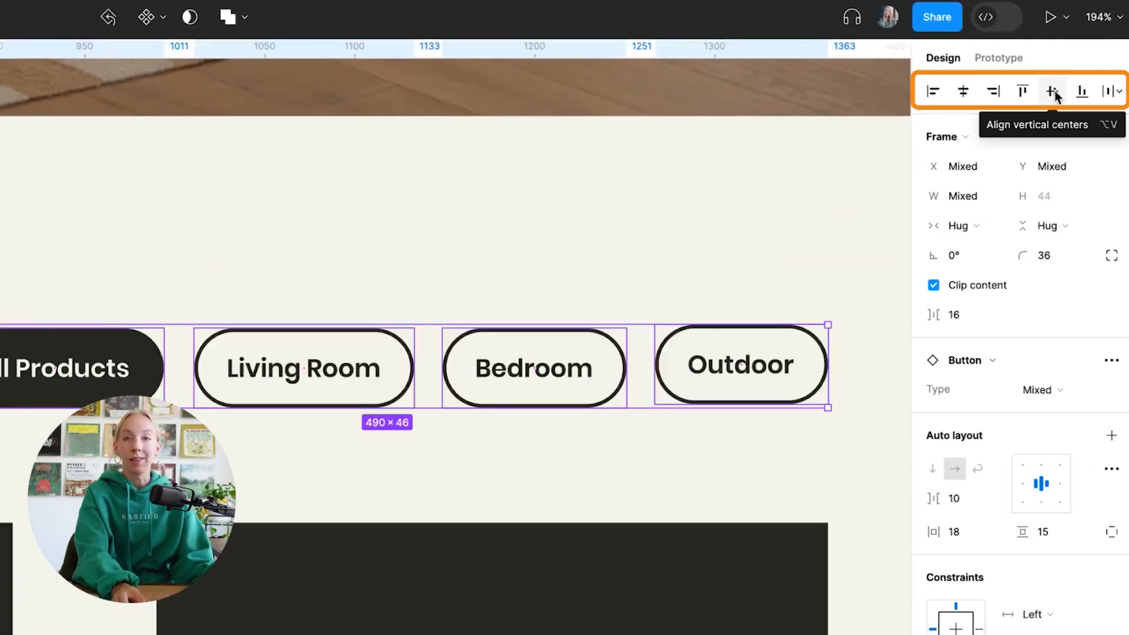
click(1052, 92)
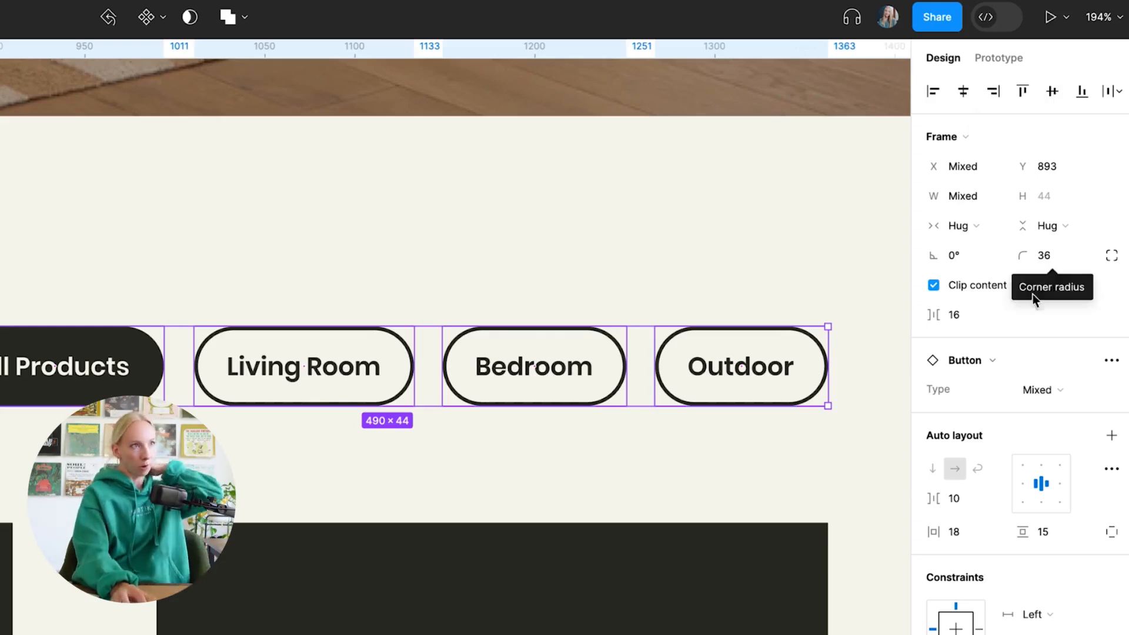
Step: Set the spacing between the four category buttons to 12, align the row with the third card's right edge and deselect it
click(980, 315)
text(12)
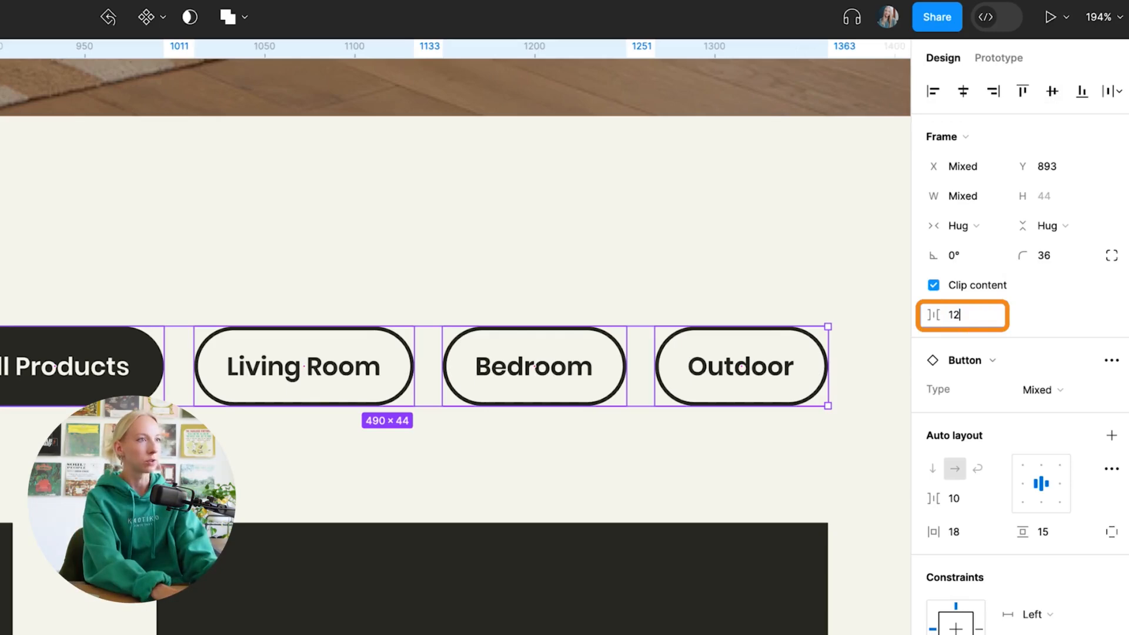
key(Return)
drag(773, 361, 803, 362)
scroll(571, 383, down, 3)
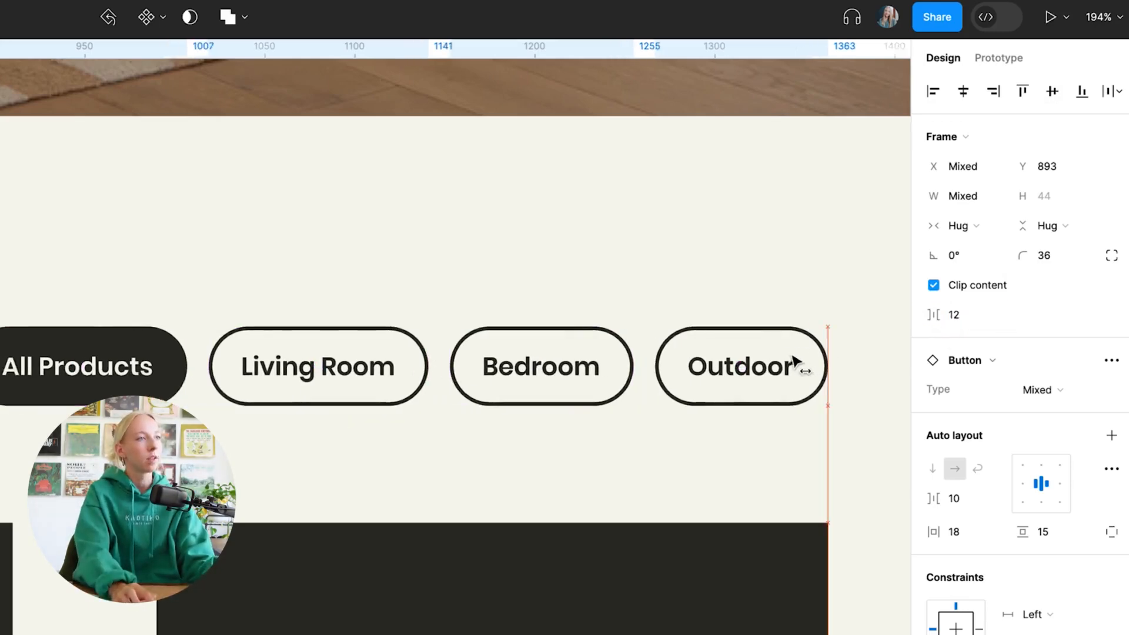
scroll(800, 244, down, 2)
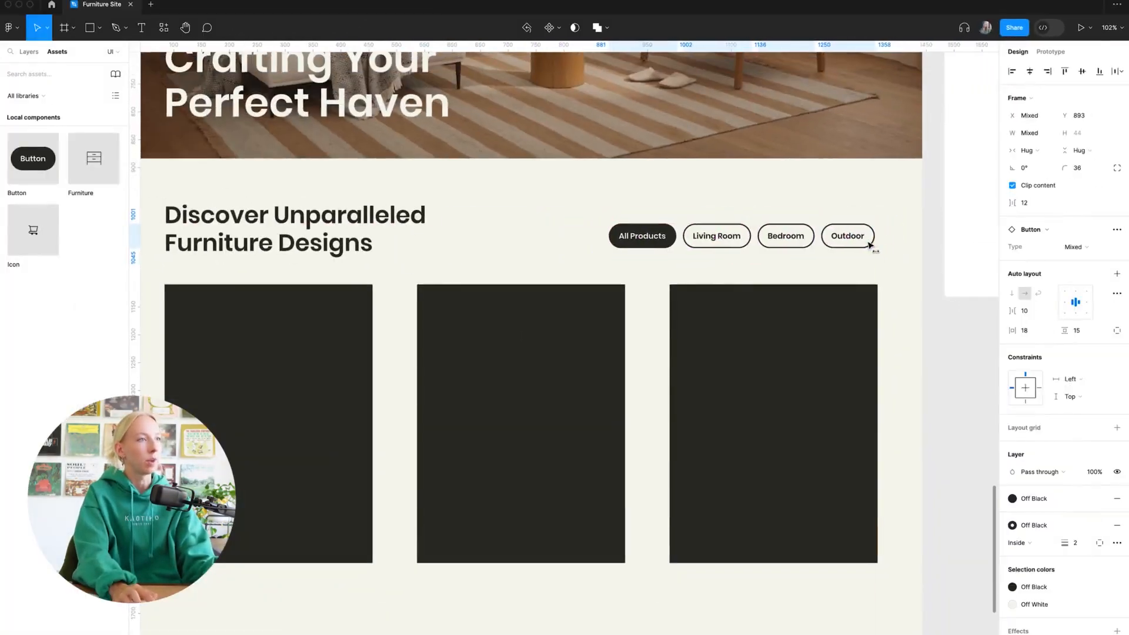
scroll(776, 318, down, 5)
click(827, 341)
Step: Review the Home page layout and examine the About Furni card's text and free space
scroll(833, 342, up, 4)
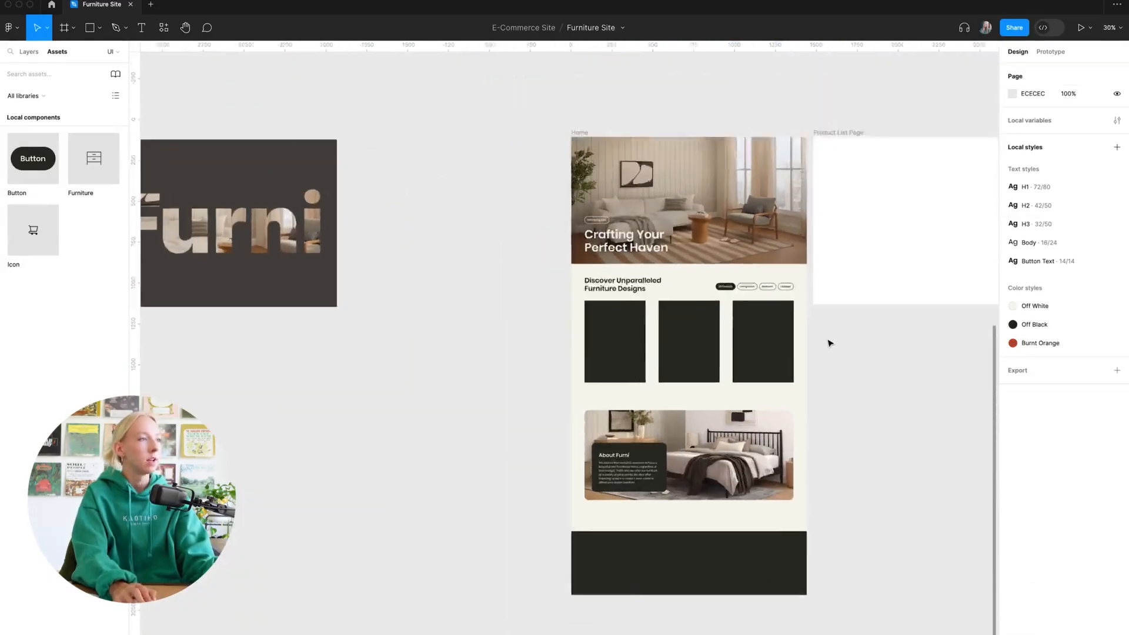
scroll(832, 324, down, 3)
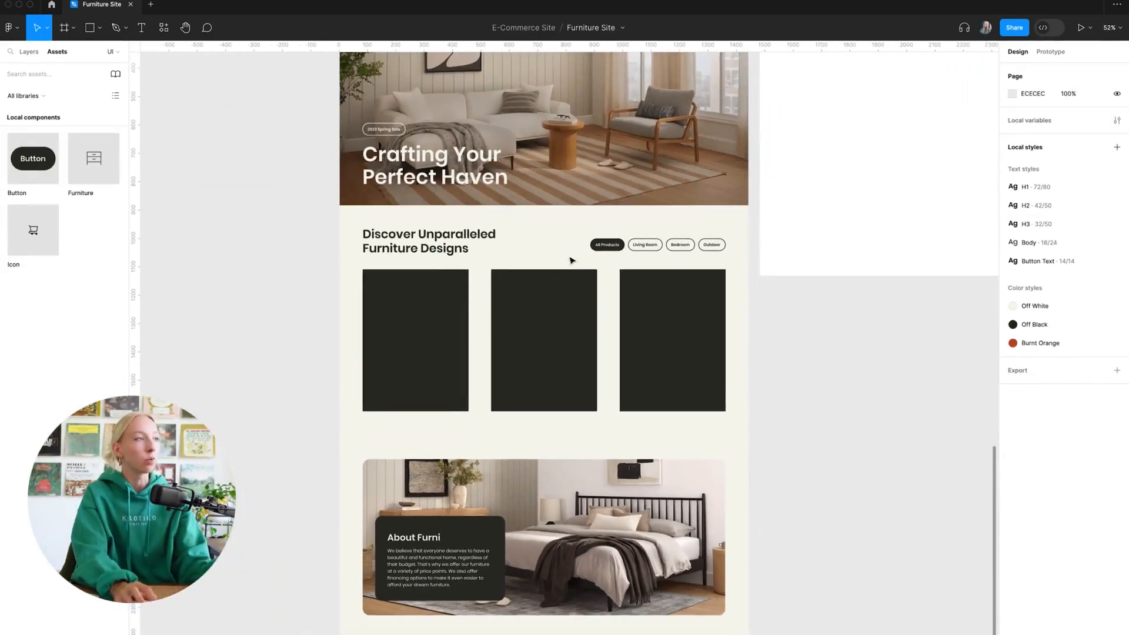
scroll(624, 252, down, 2)
scroll(641, 248, up, 2)
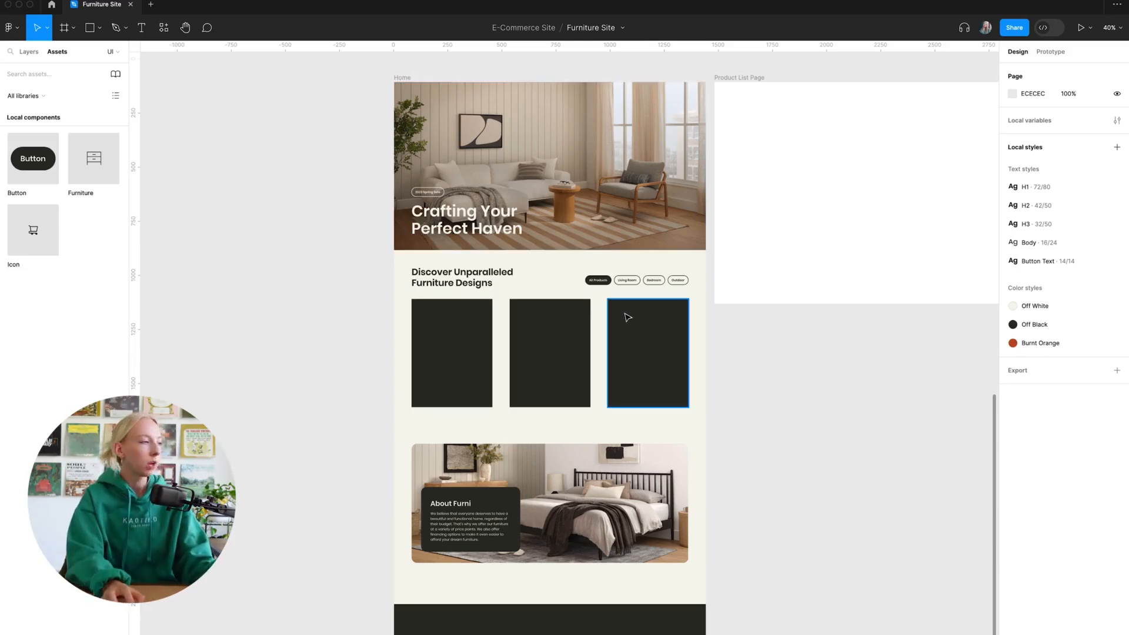
scroll(628, 317, down, 3)
scroll(452, 266, up, 10)
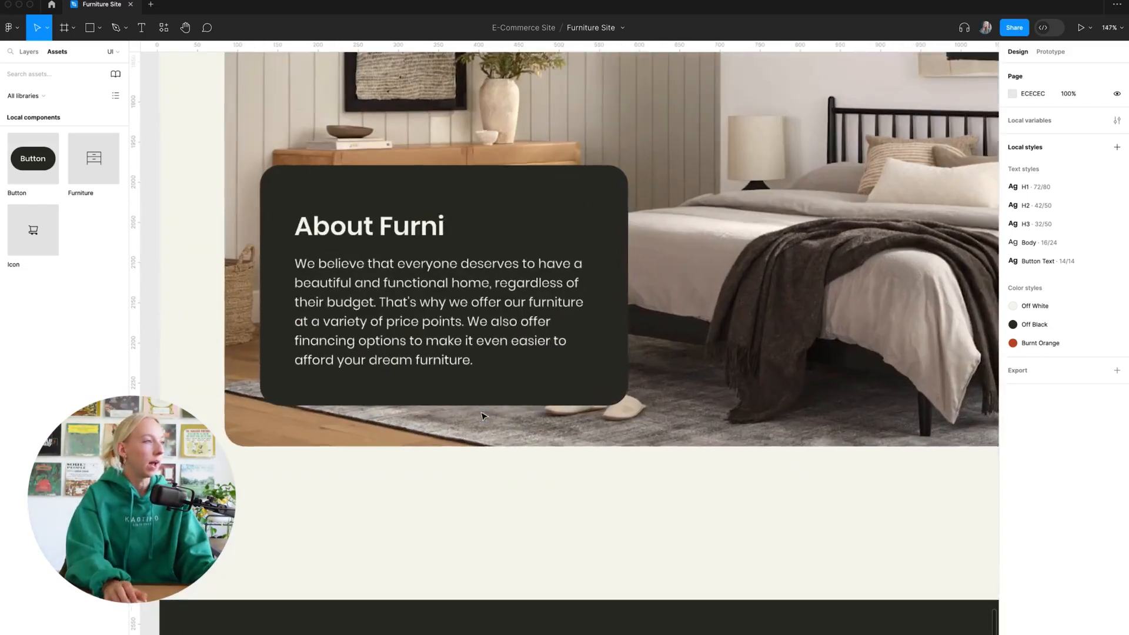
click(476, 270)
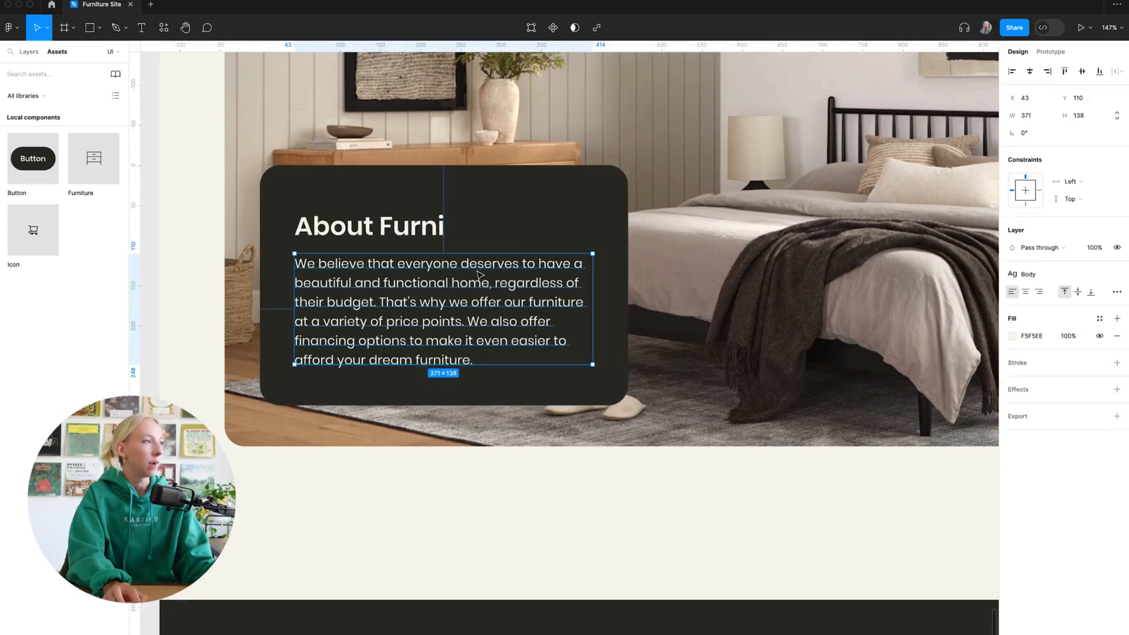
click(517, 230)
click(555, 467)
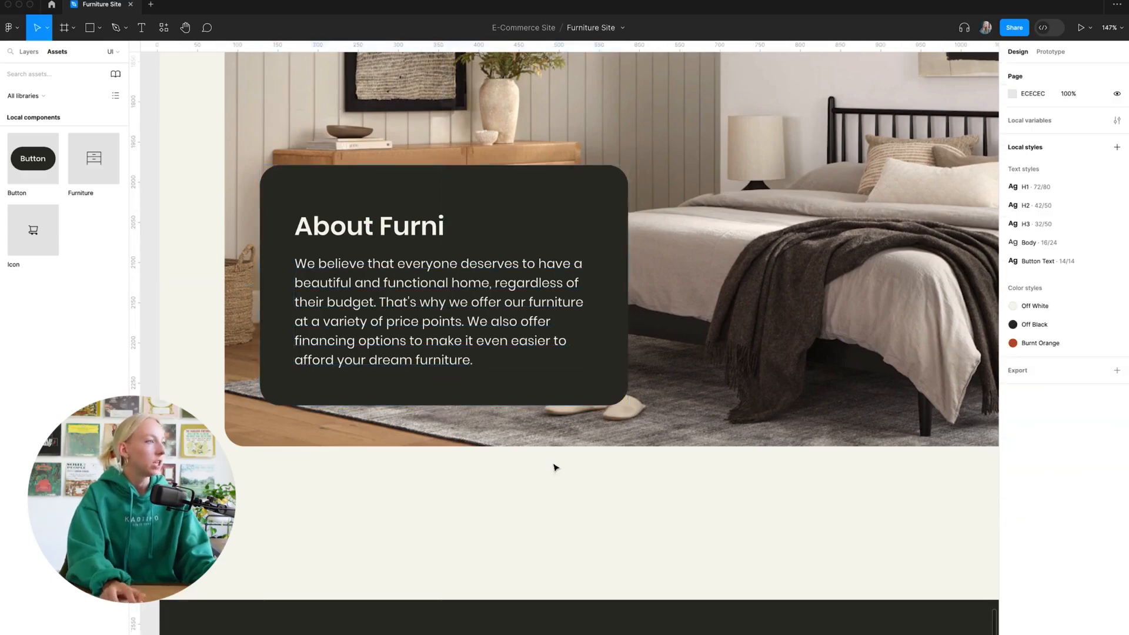
Step: Place a Button instance inside the About Furni card near its lower-right corner, at about X 298, Y 240
scroll(550, 449, down, 4)
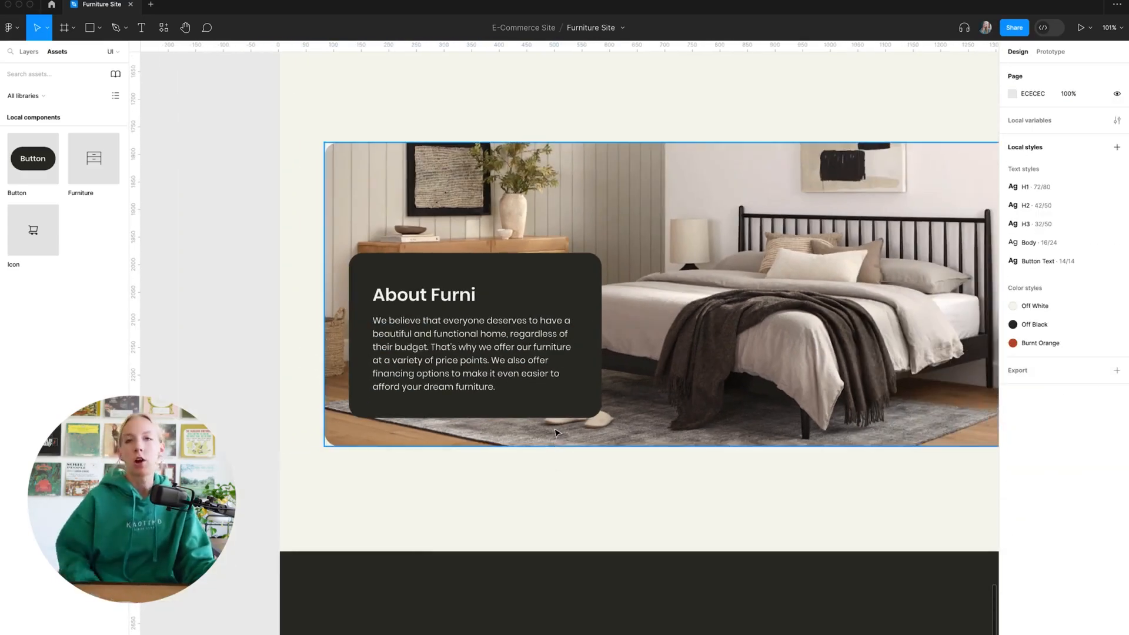
scroll(556, 434, left, 10)
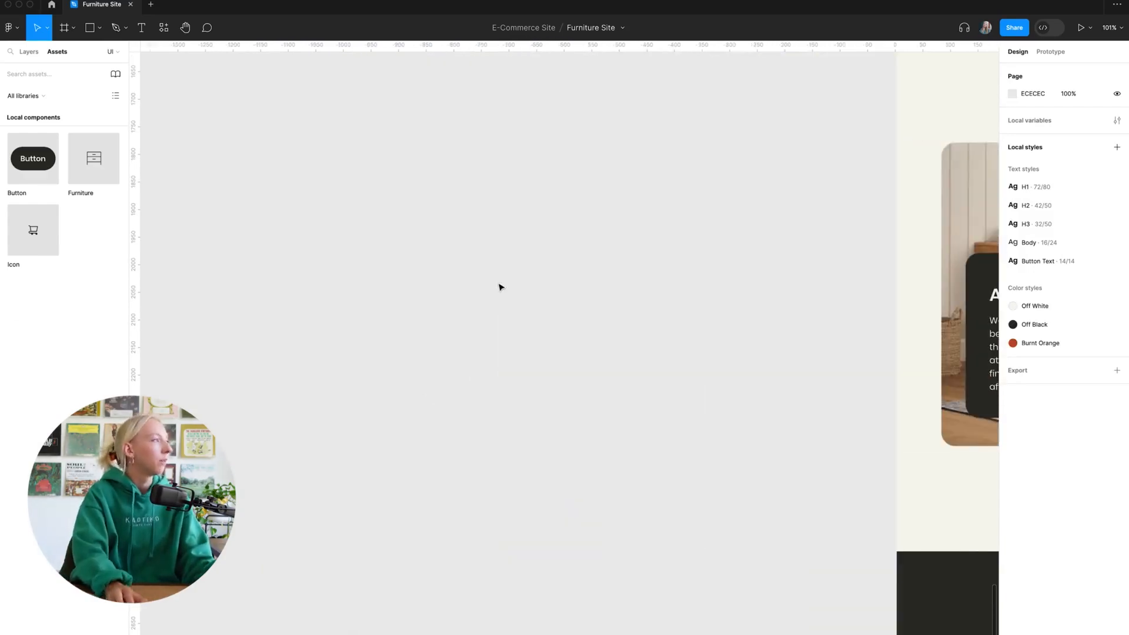
scroll(499, 285, right, 12)
drag(26, 158, 278, 252)
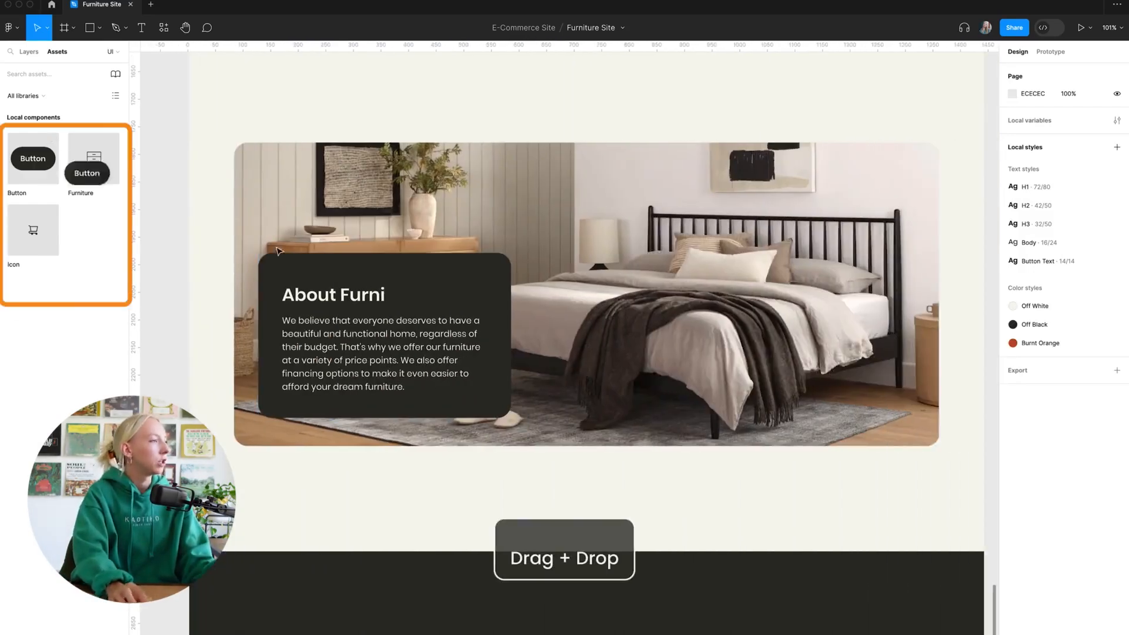
drag(383, 408, 384, 408)
scroll(384, 408, up, 5)
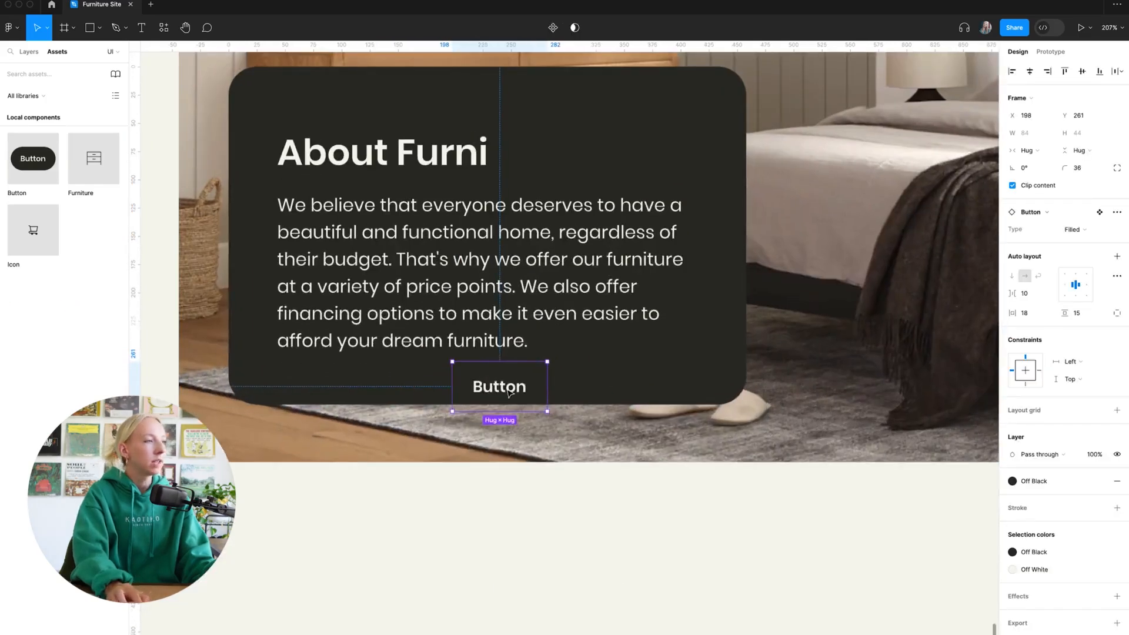
drag(509, 389, 622, 369)
Step: Change the About Furni card button's Type to White and label it Contact
click(1073, 230)
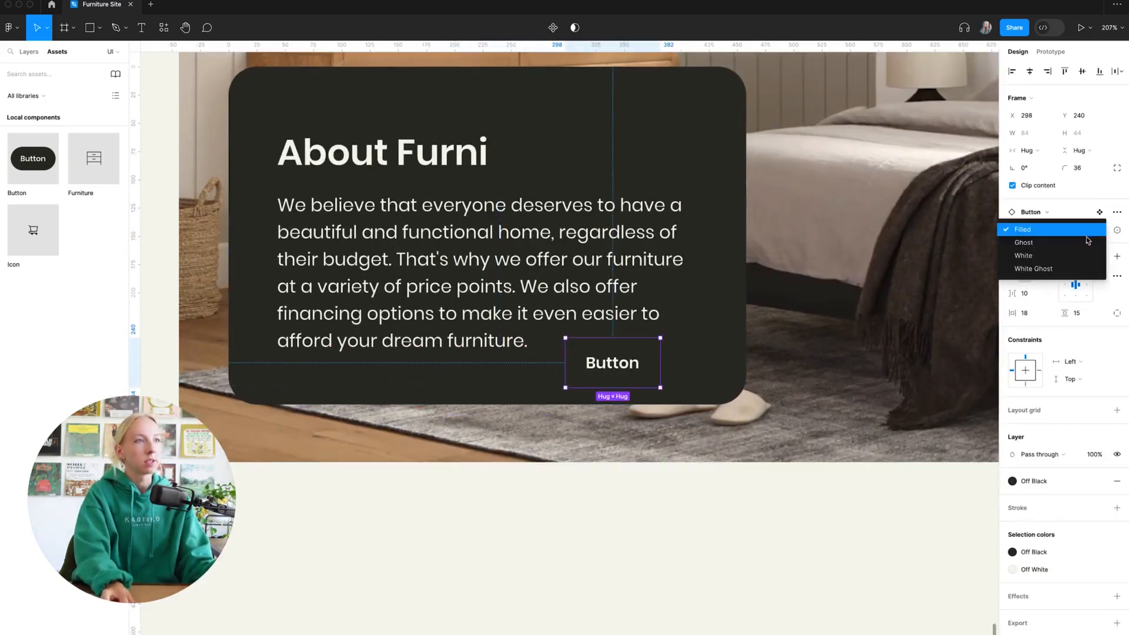
click(1045, 257)
double_click(631, 367)
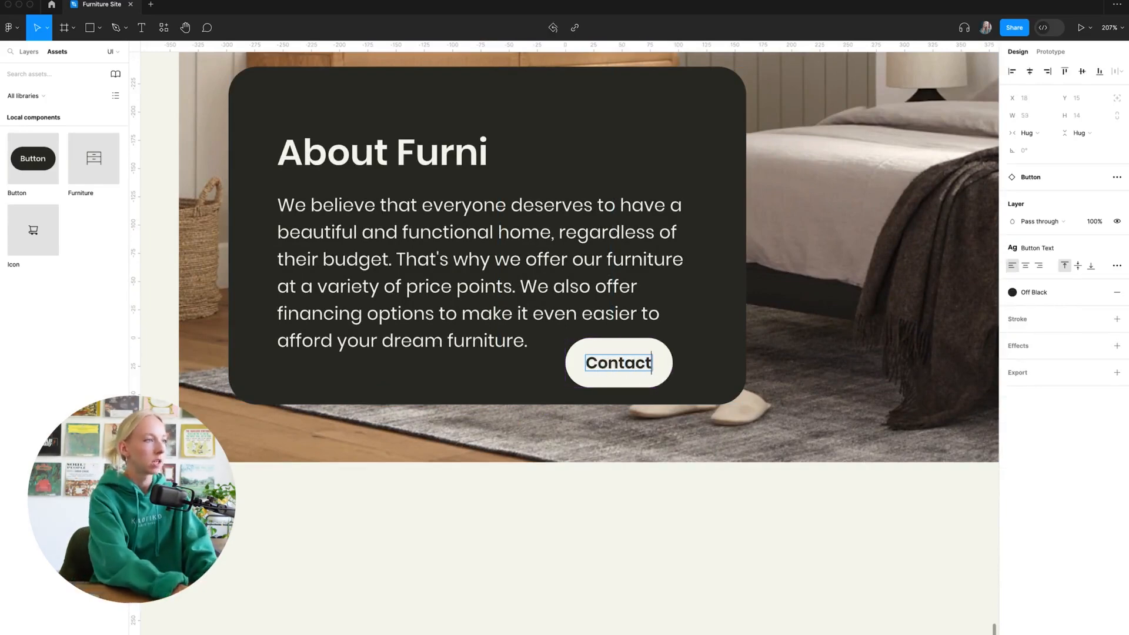
click(685, 599)
scroll(469, 205, down, 3)
drag(626, 326, 428, 356)
key(super+z)
double_click(619, 330)
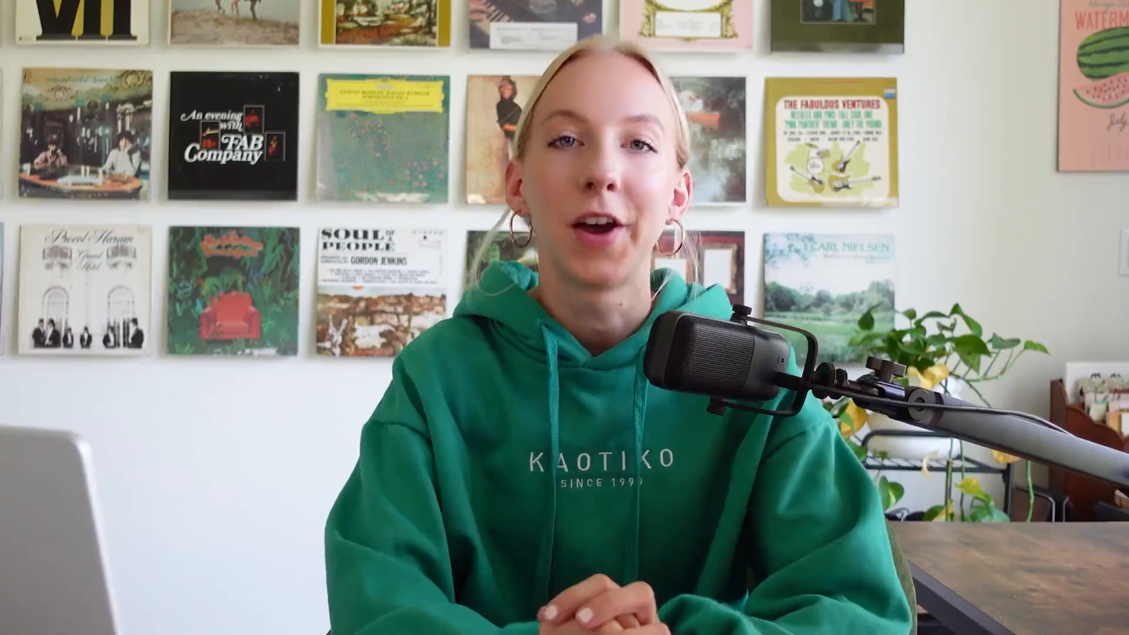